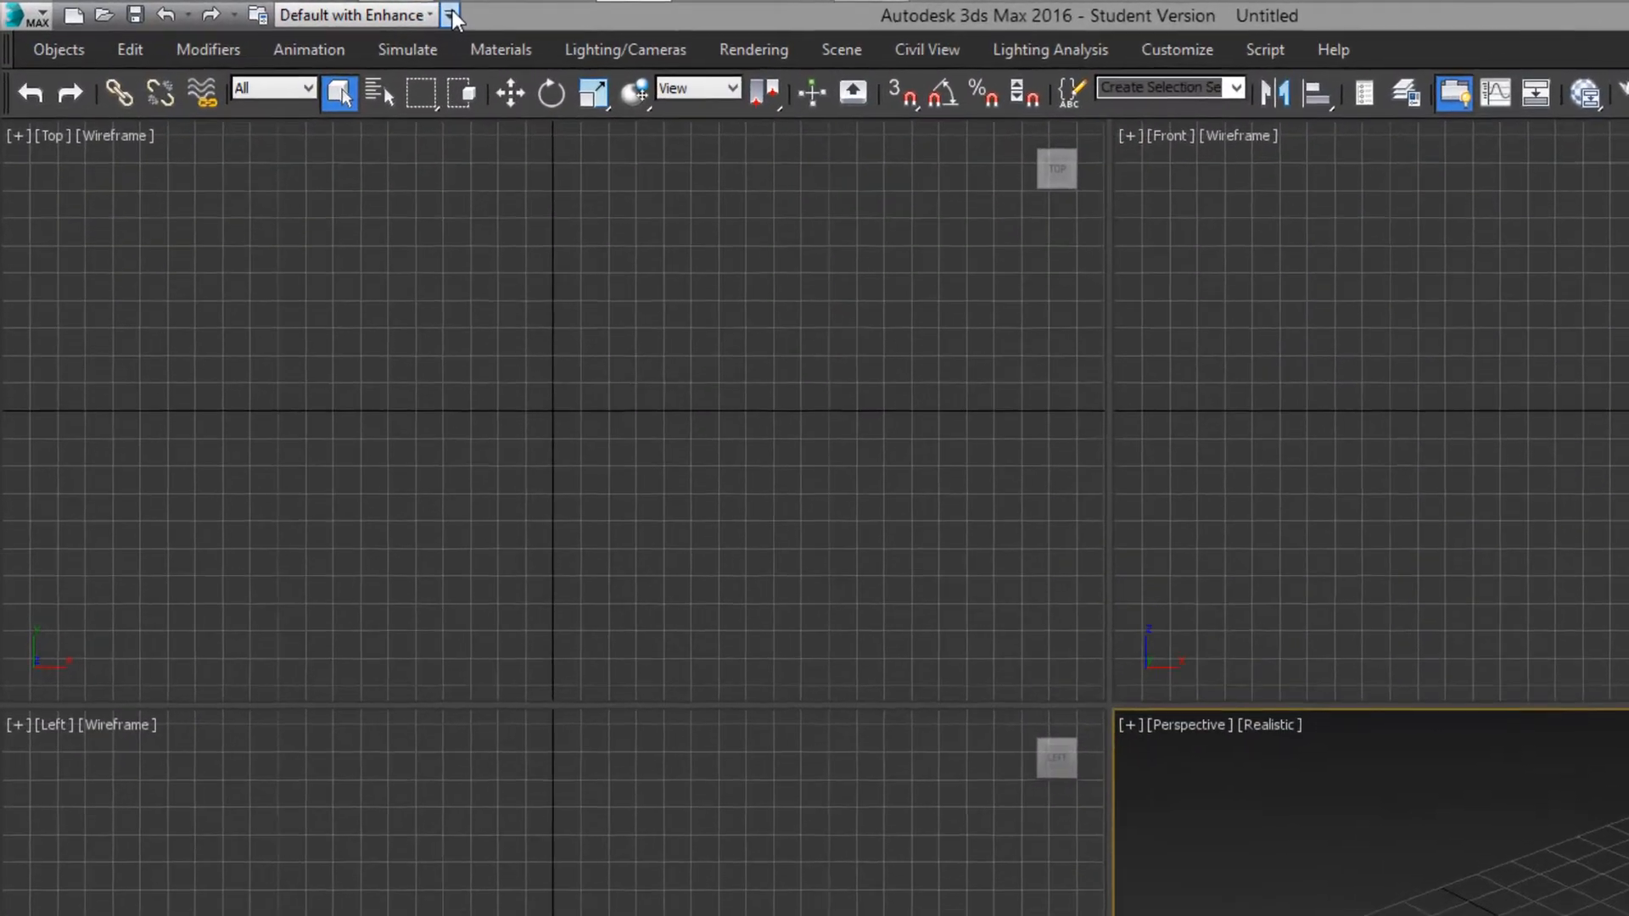
left_click(301, 10)
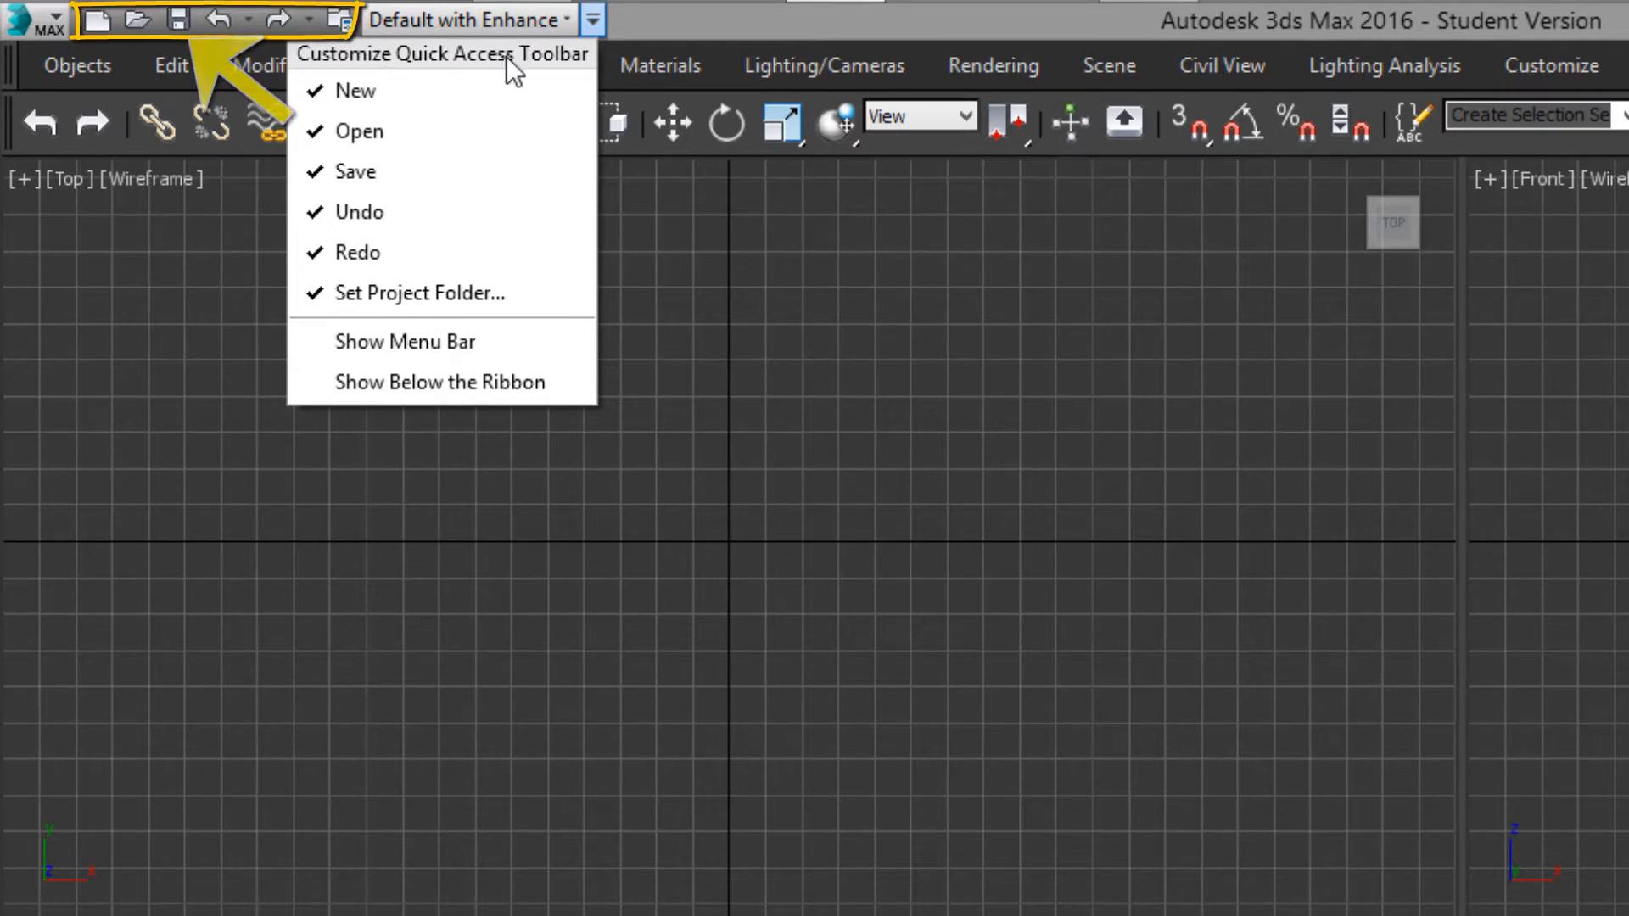
left_click(724, 259)
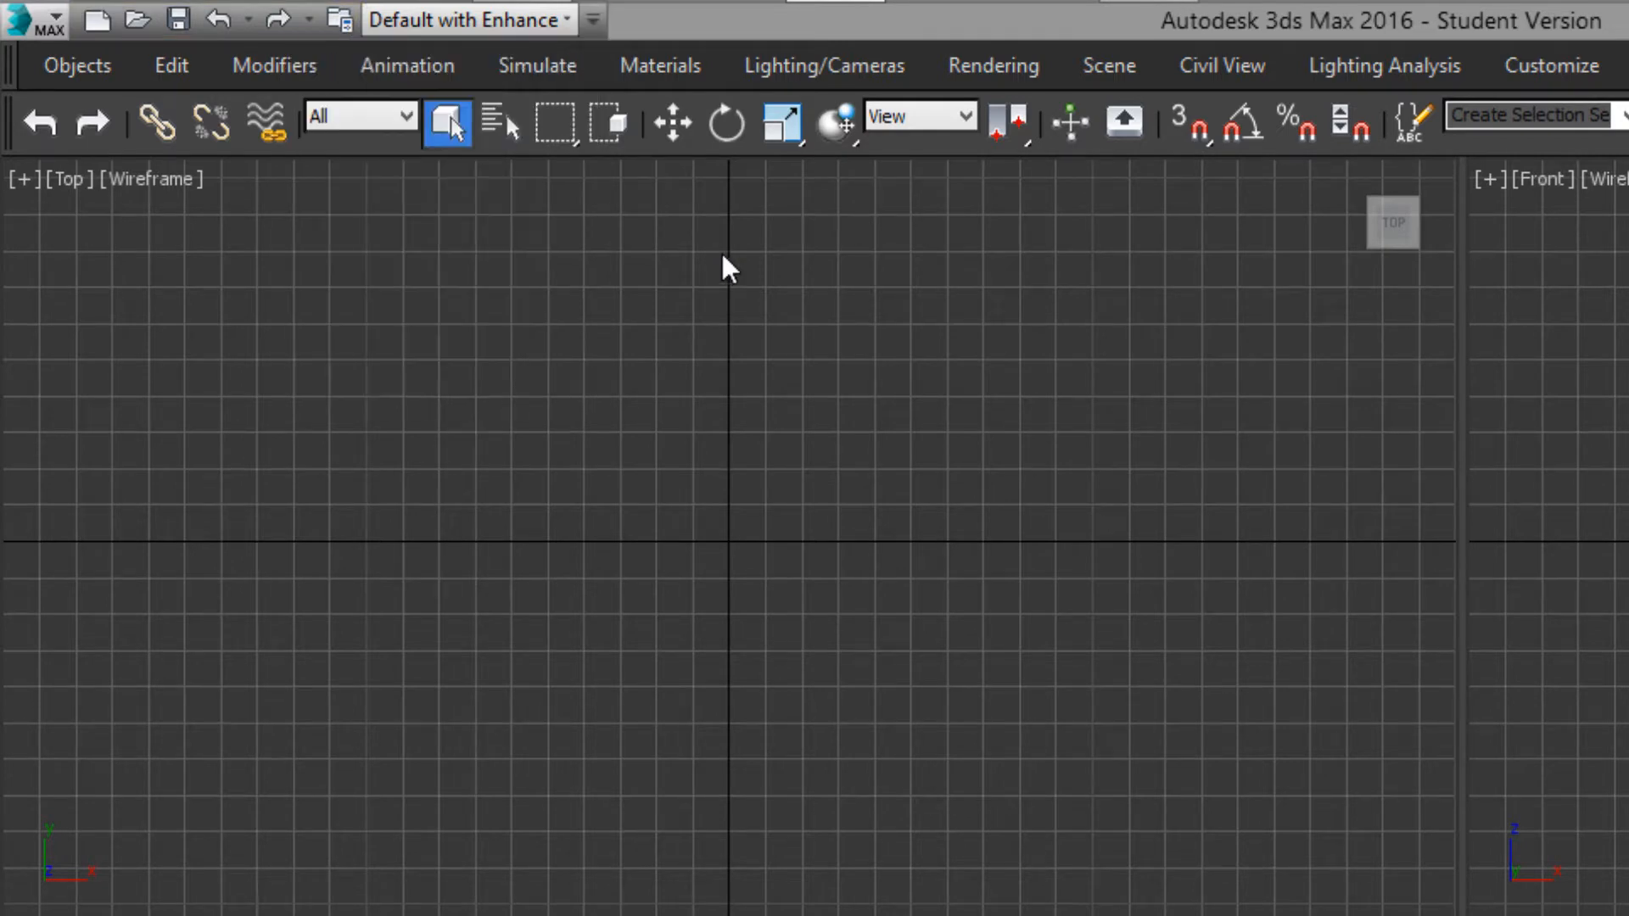
left_click(567, 19)
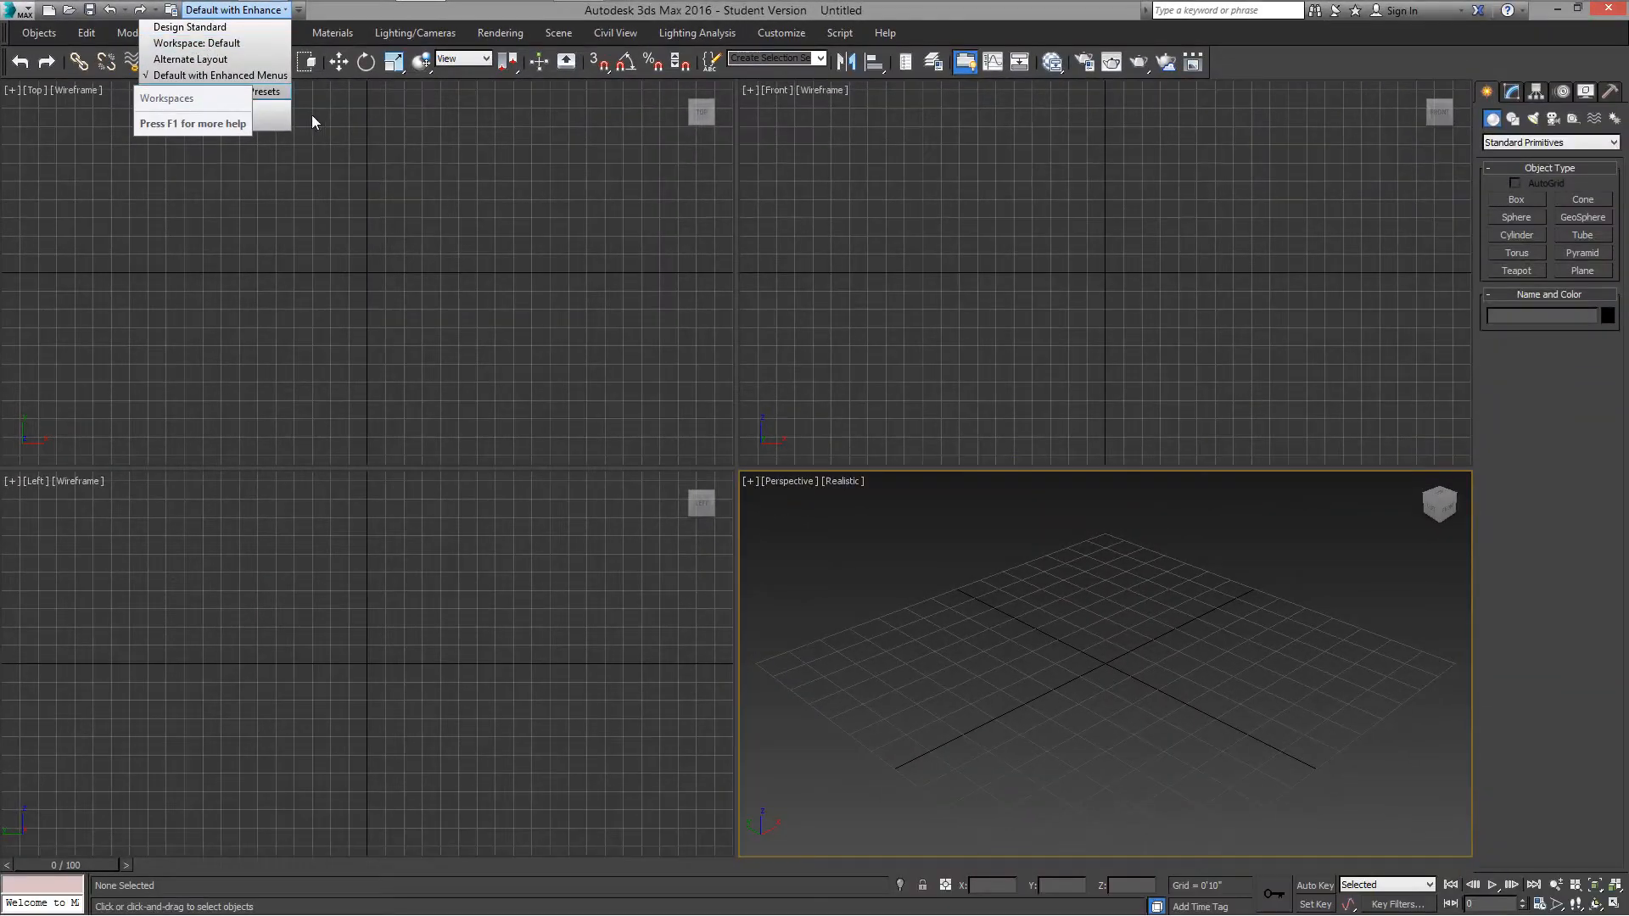
left_click(467, 247)
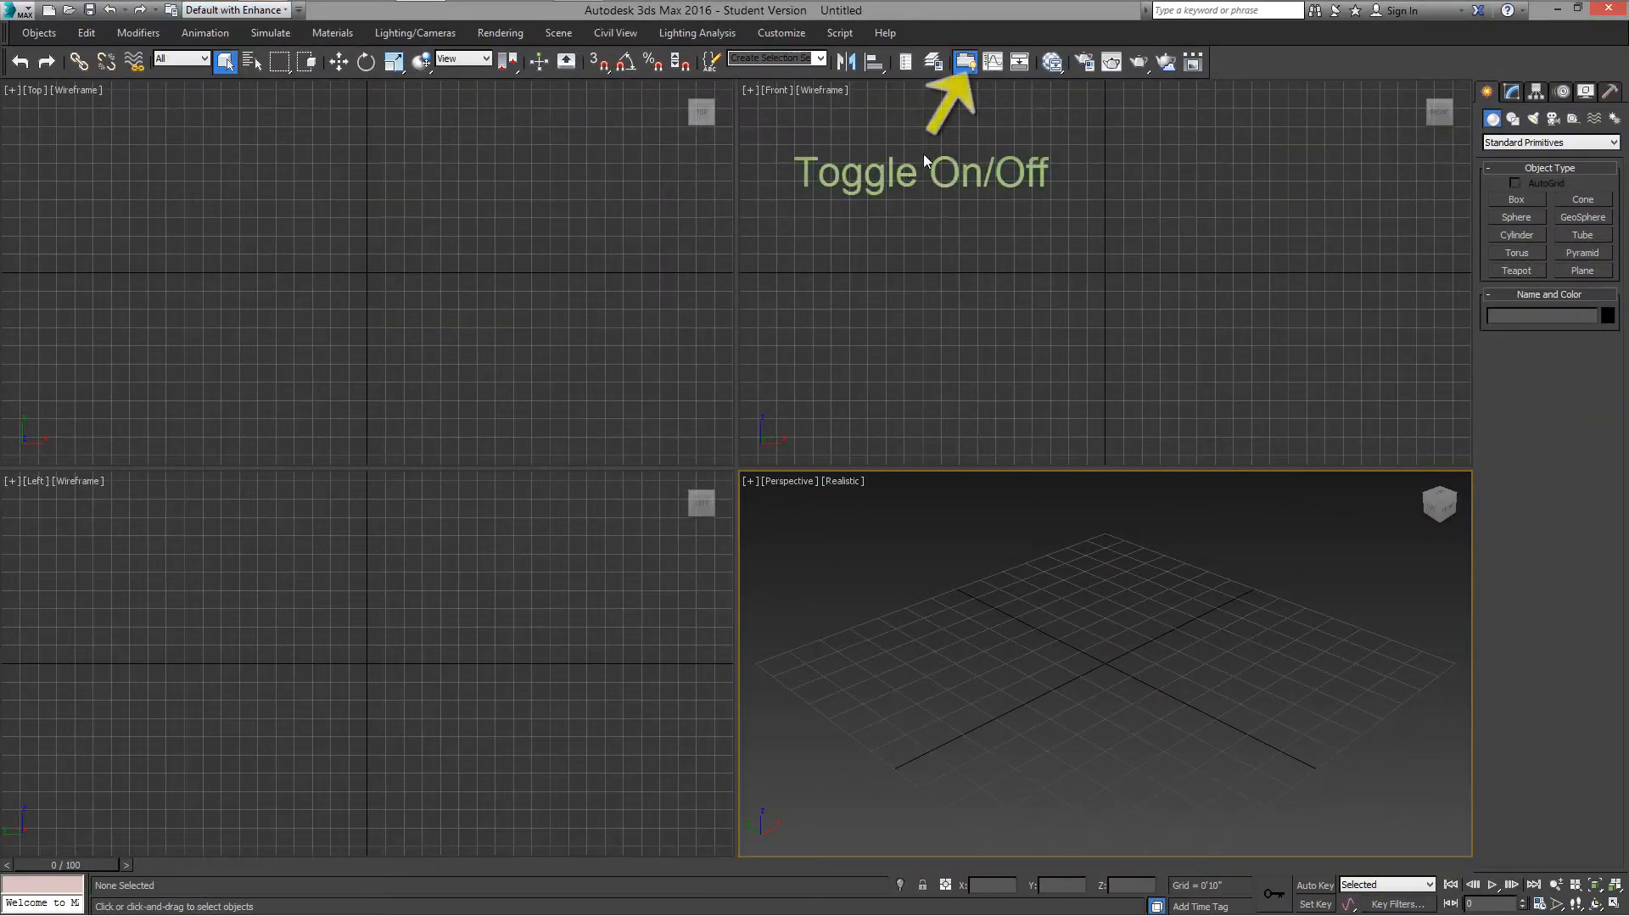
Step: Show the modeling ribbon above the viewports and hide it again
left_click(965, 62)
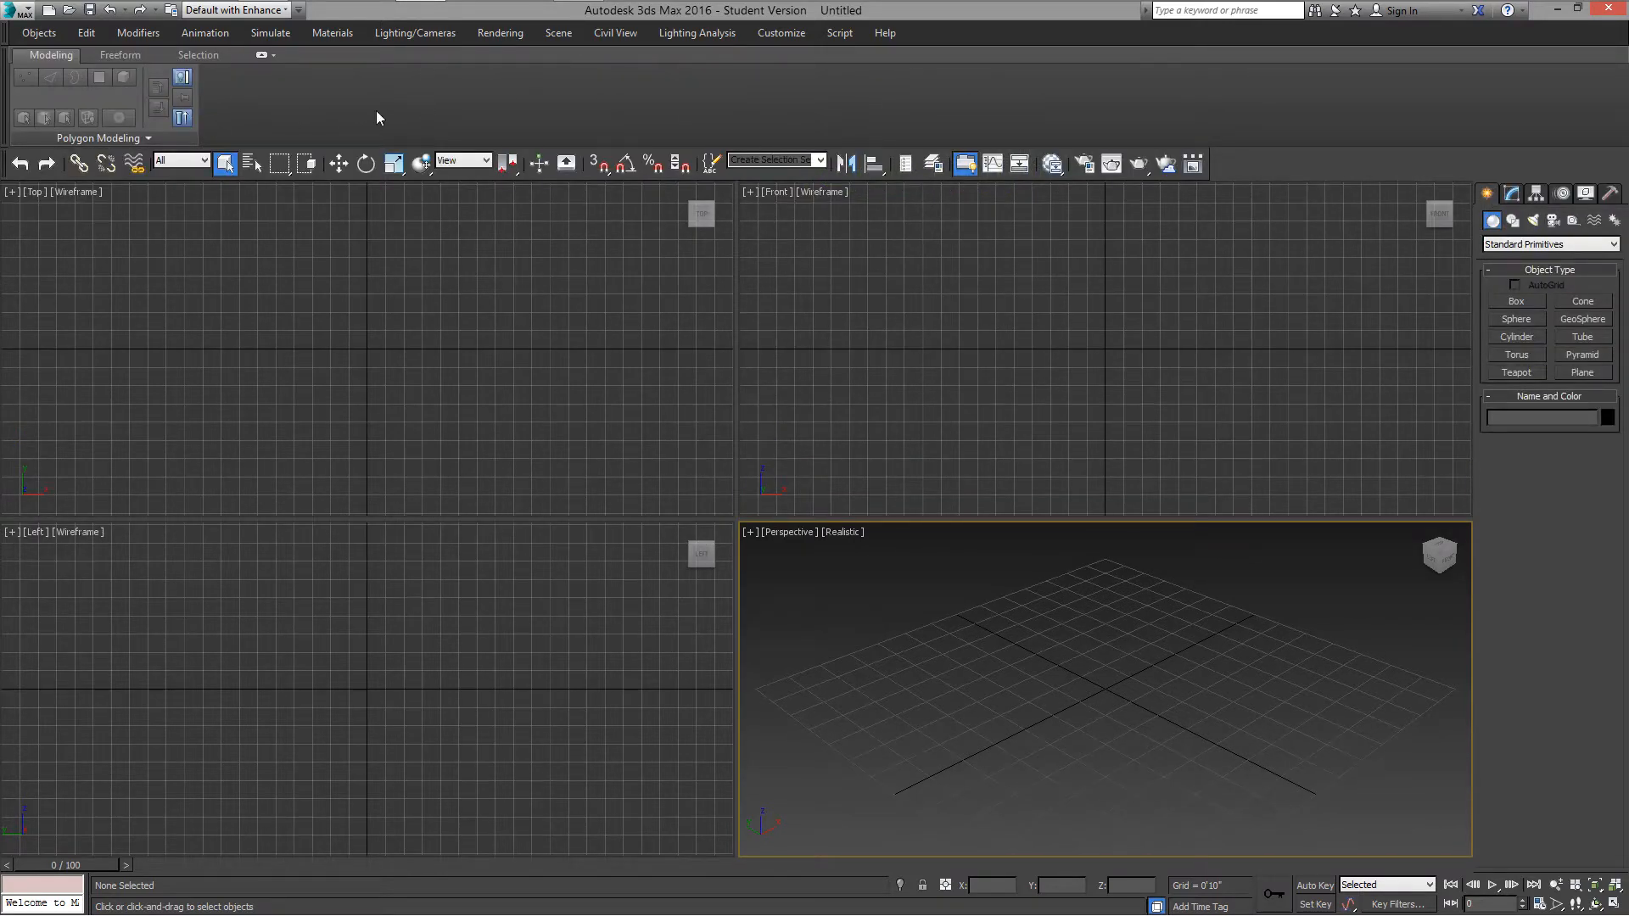
left_click(966, 165)
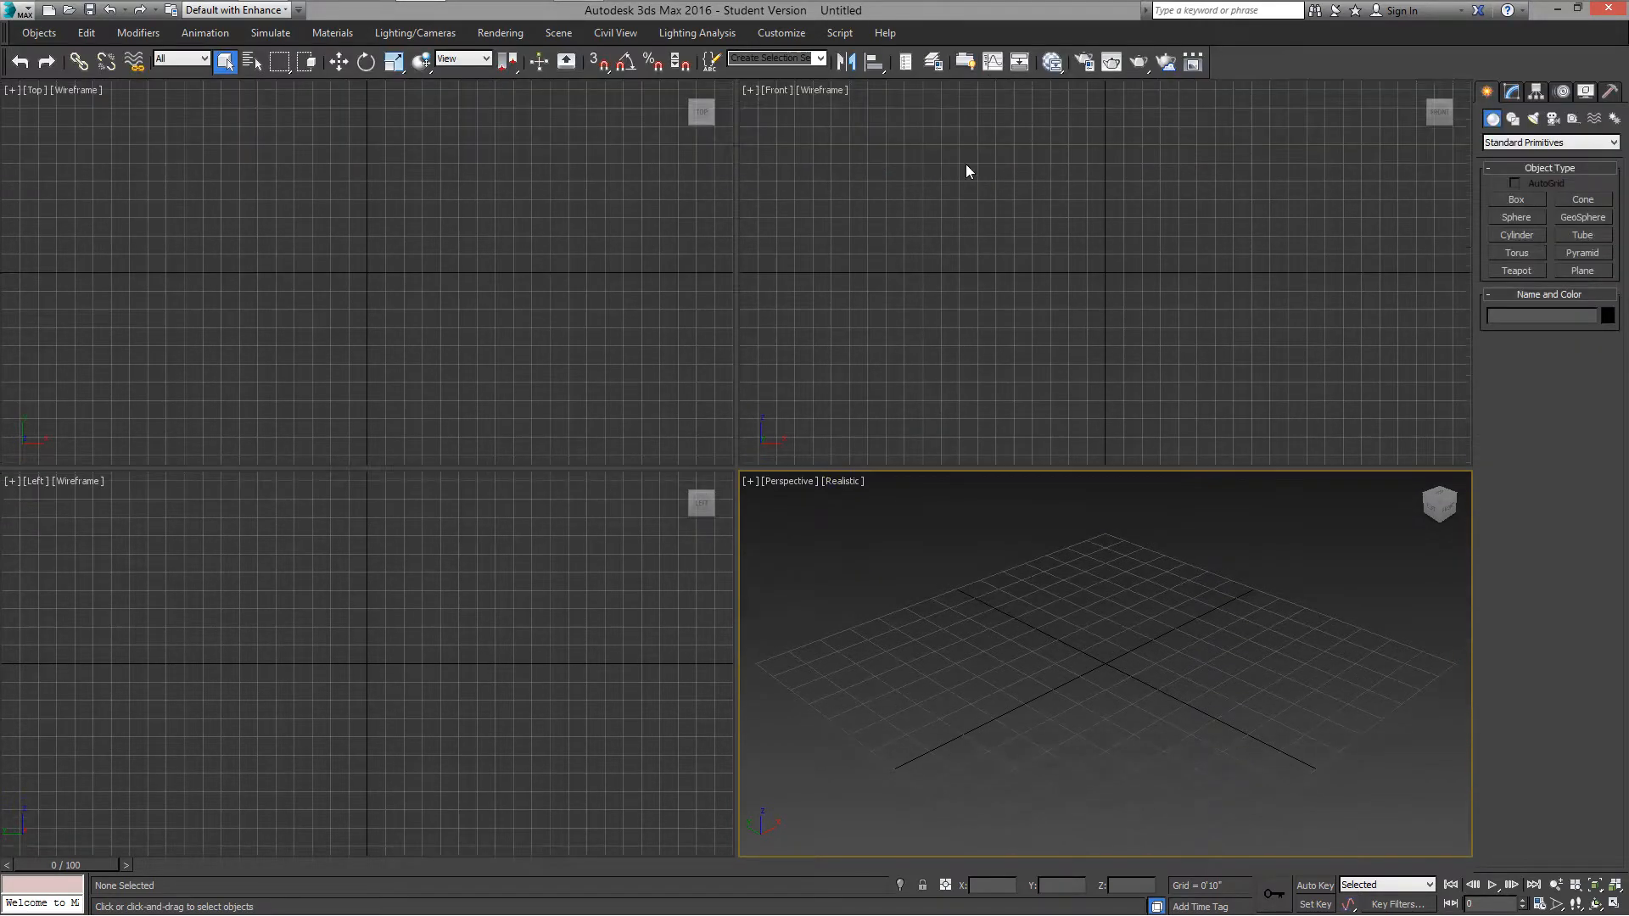
Step: Create a box about 2'7" long, 3'8" wide and 3'4" high in the Perspective view, and move it to X 0, Y 0
left_click(1517, 199)
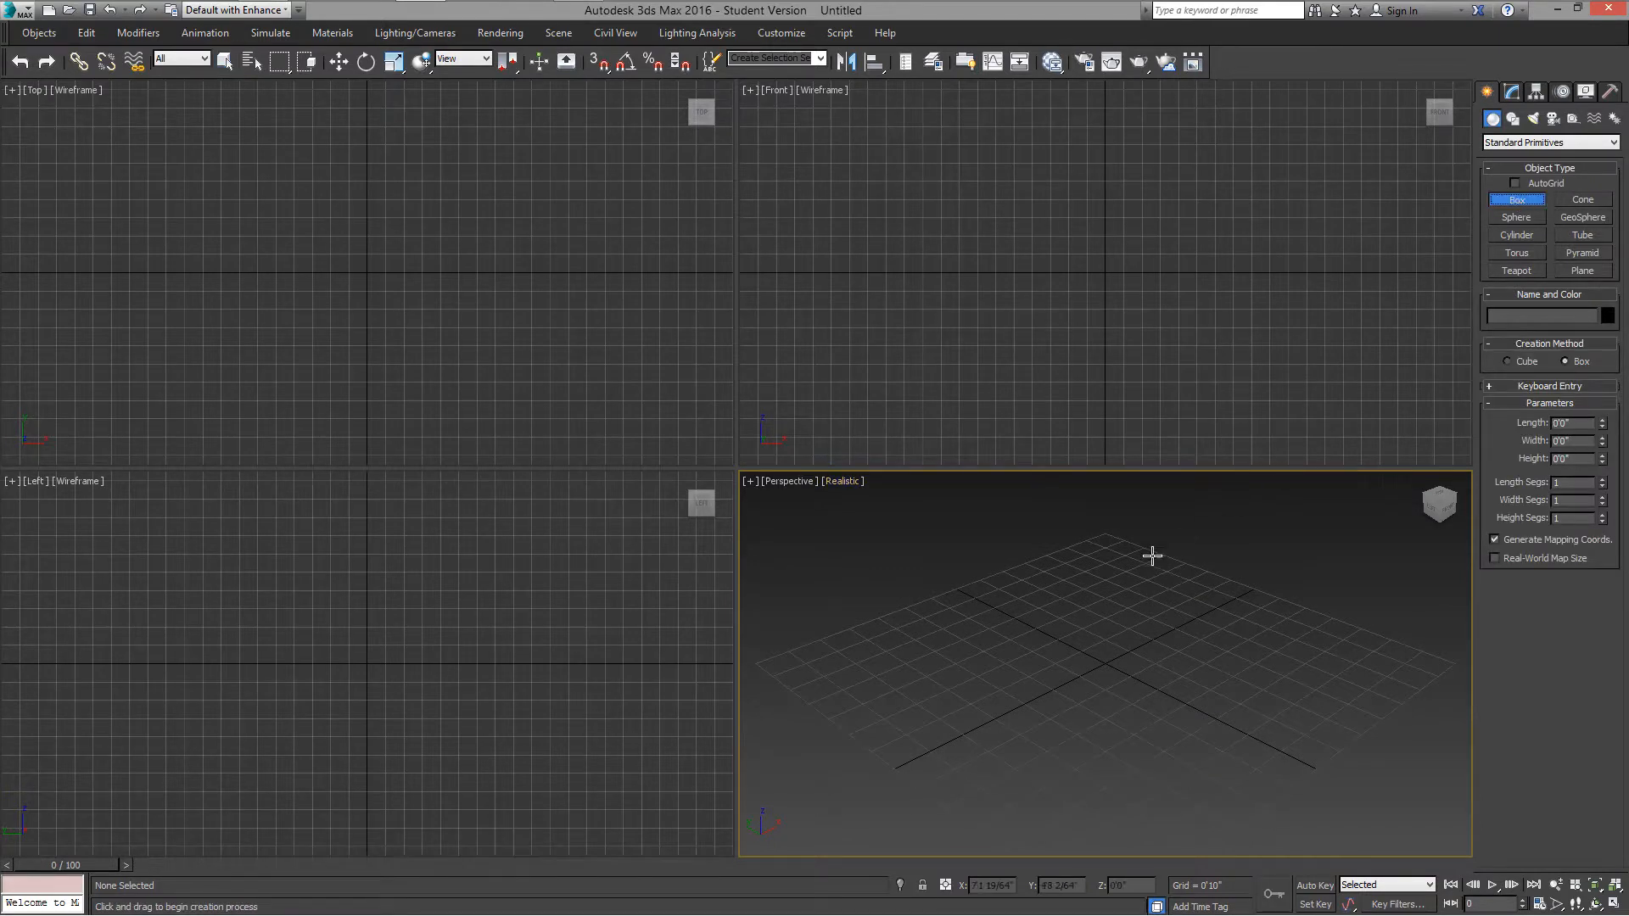
left_click_drag(1058, 654, 1243, 649)
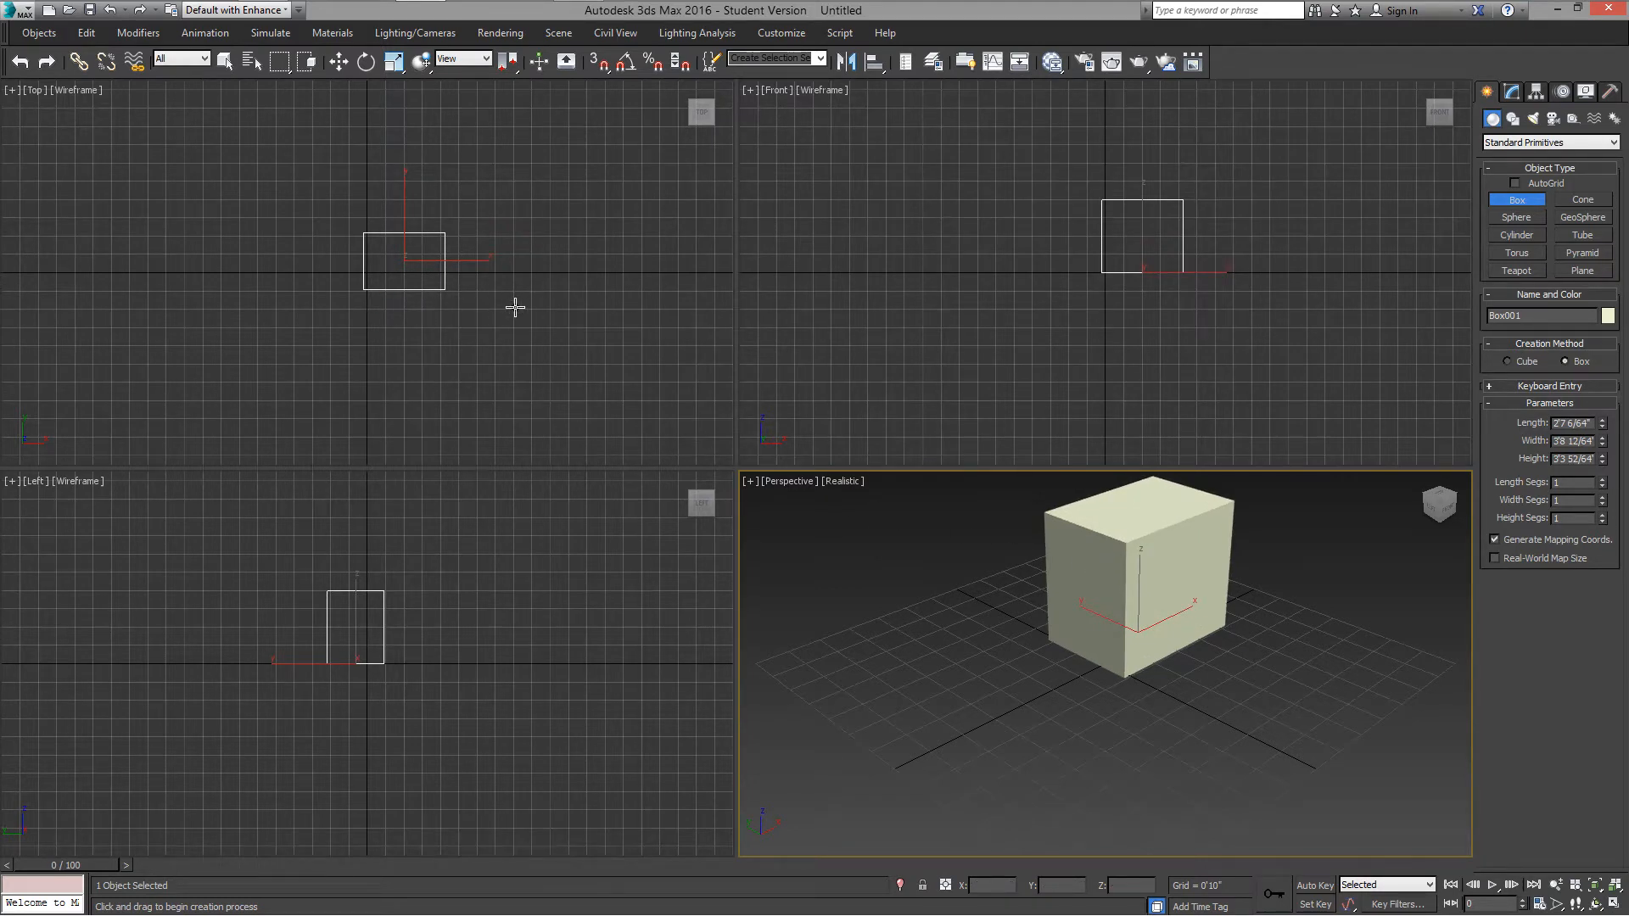
key("w")
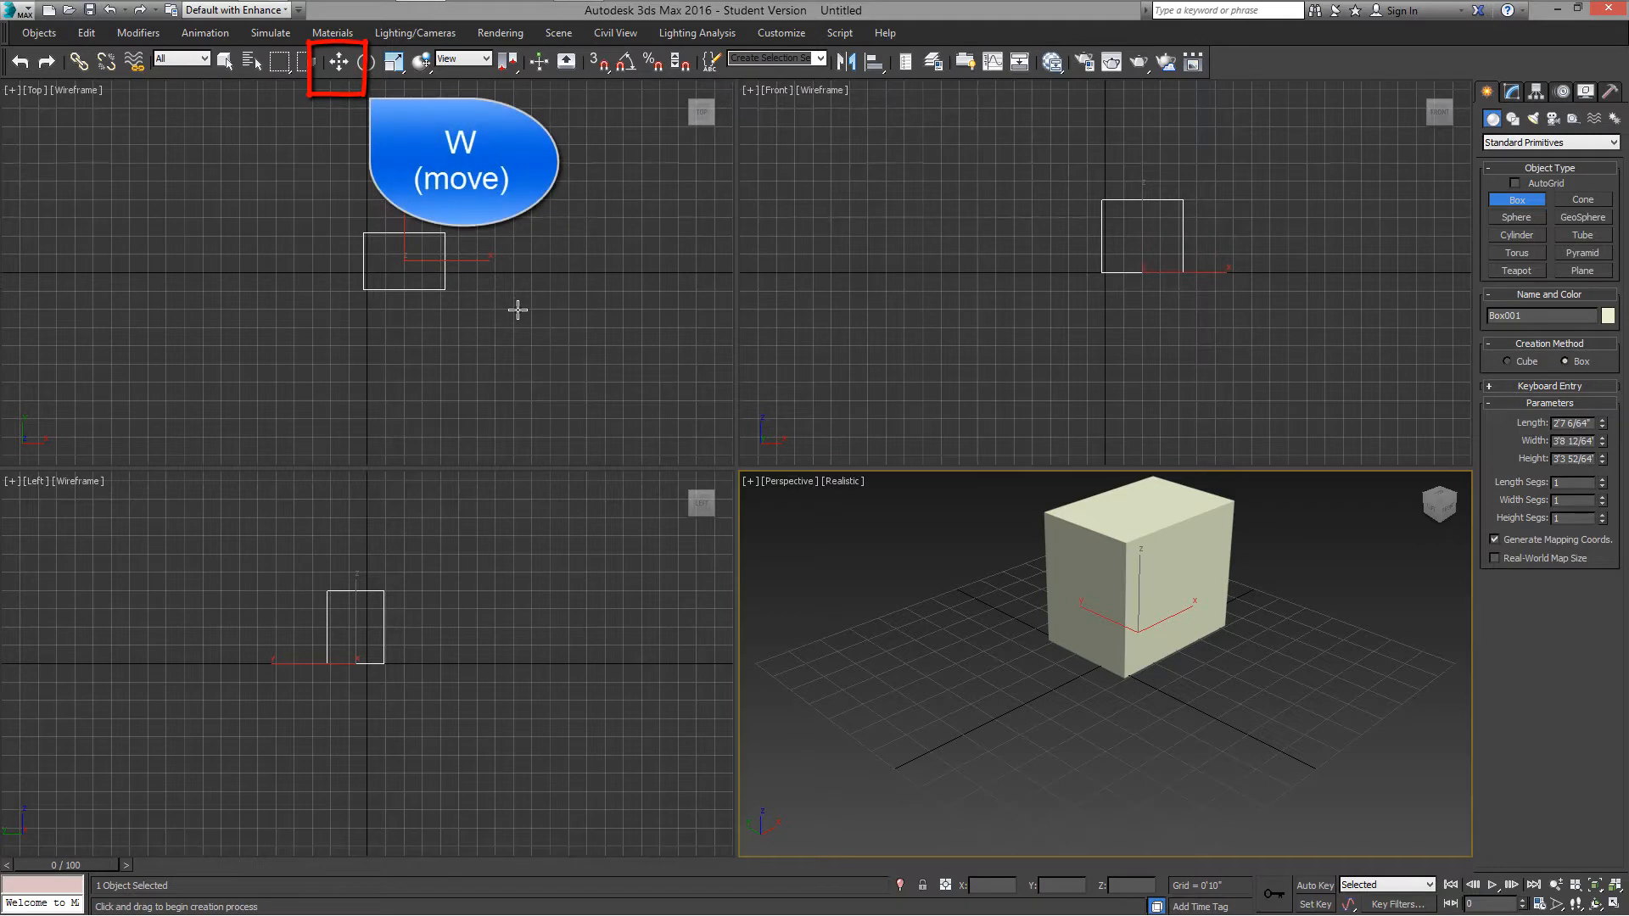
right_click(517, 310)
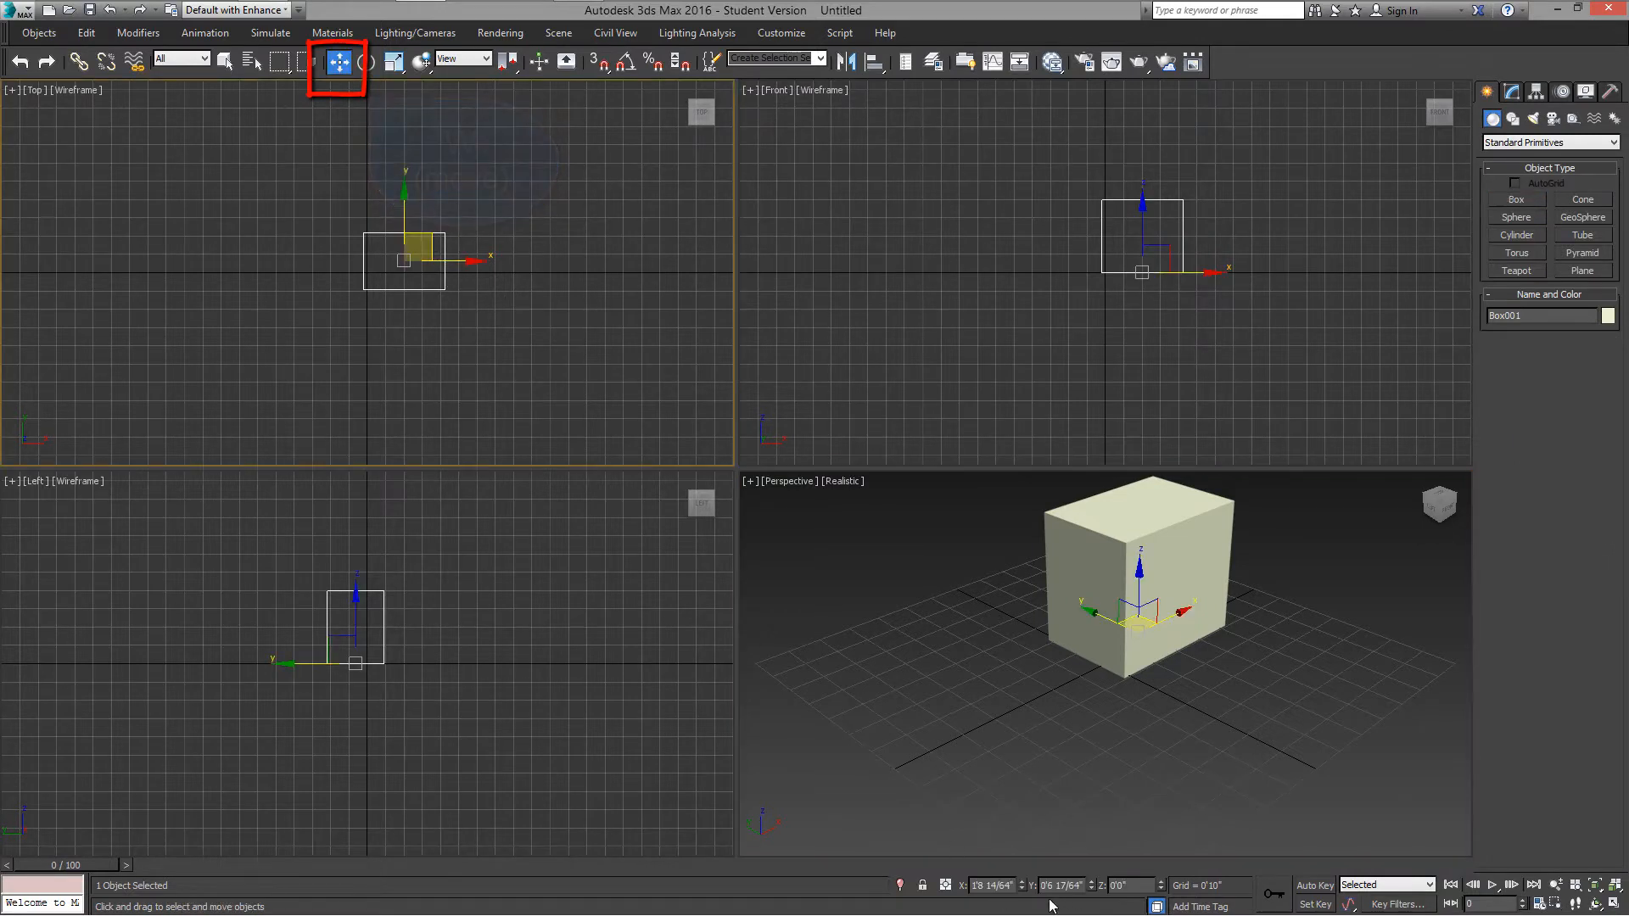
right_click(1021, 887)
right_click(1092, 887)
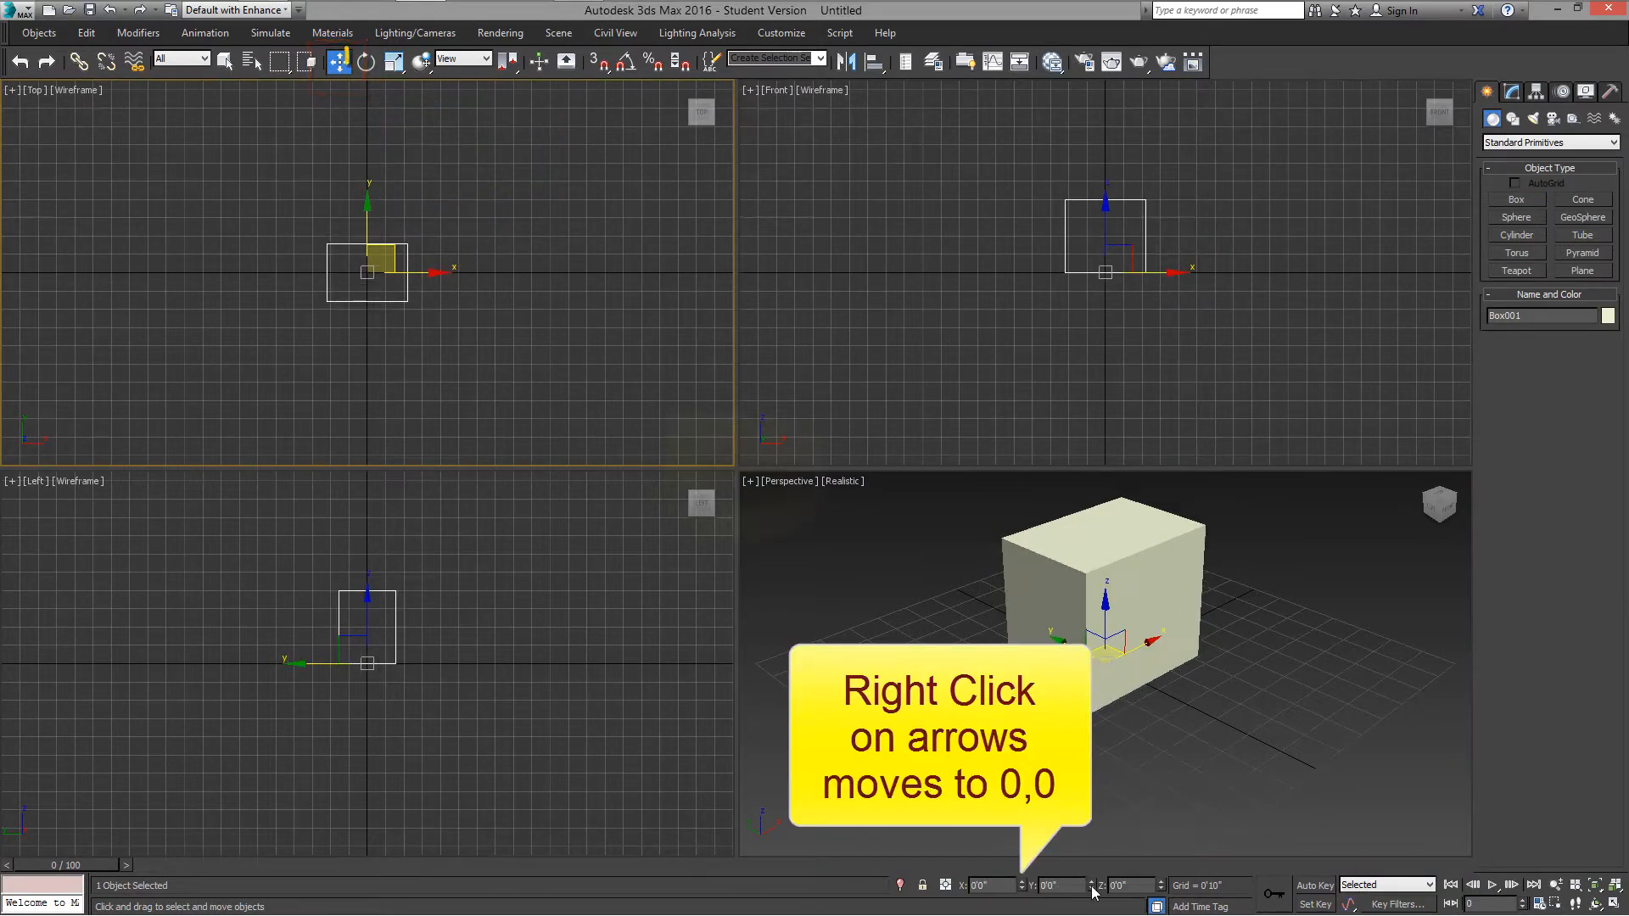
Step: Try rotating the box about its pivot, undo the rotation, and try scaling the box
key("e")
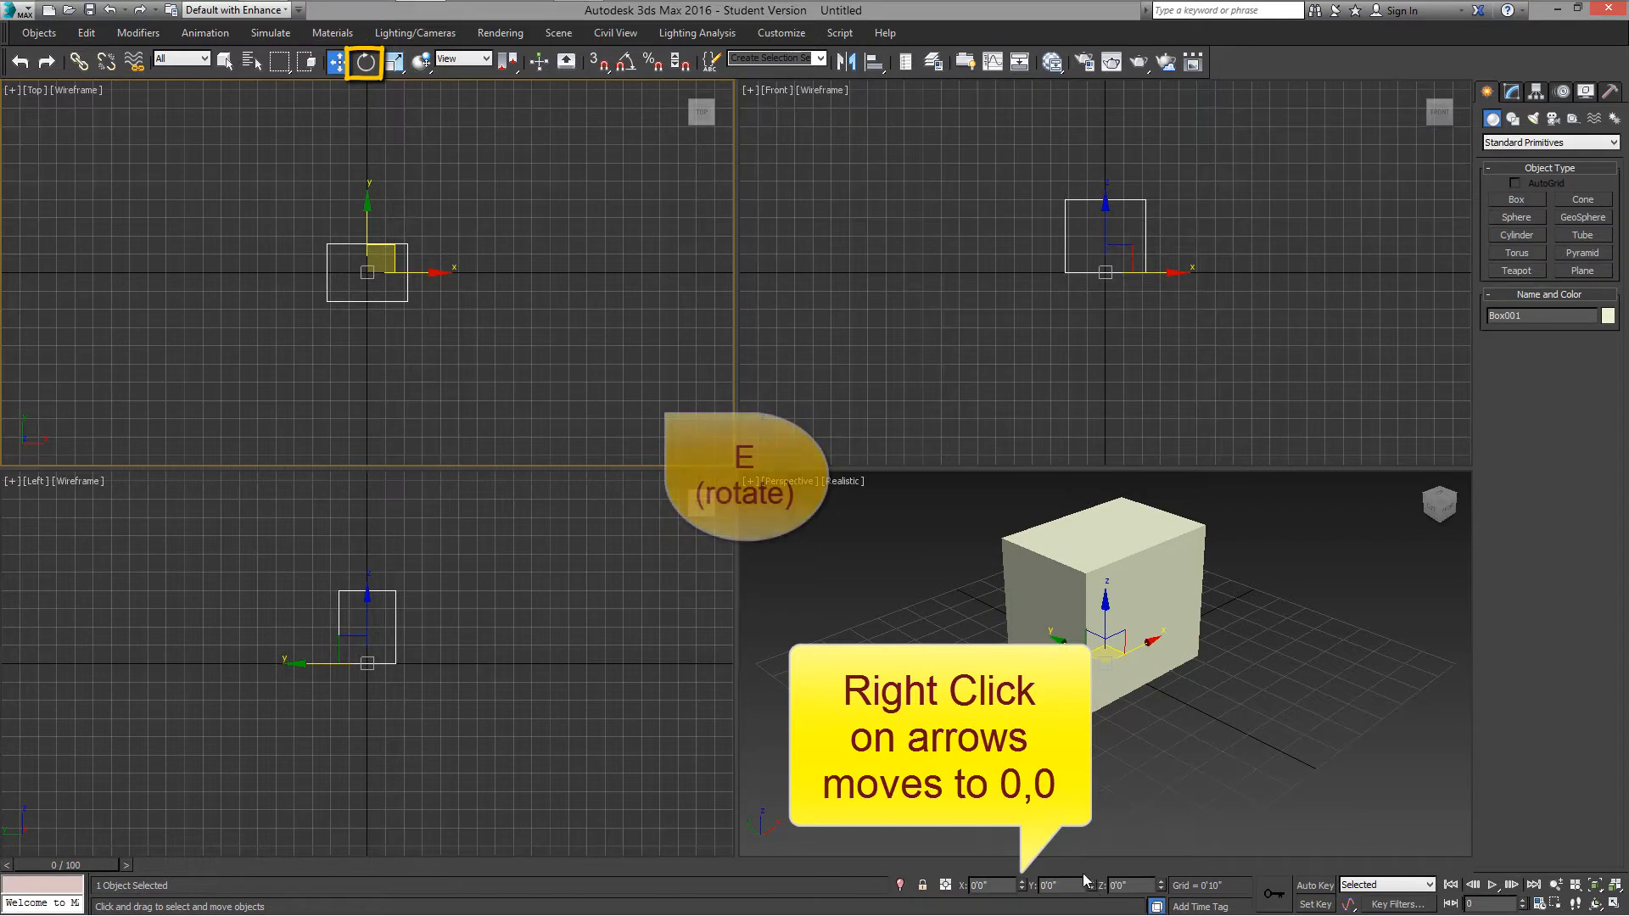
left_click(1112, 666)
key("e")
left_click_drag(1138, 637, 1171, 709)
key("ctrl+z")
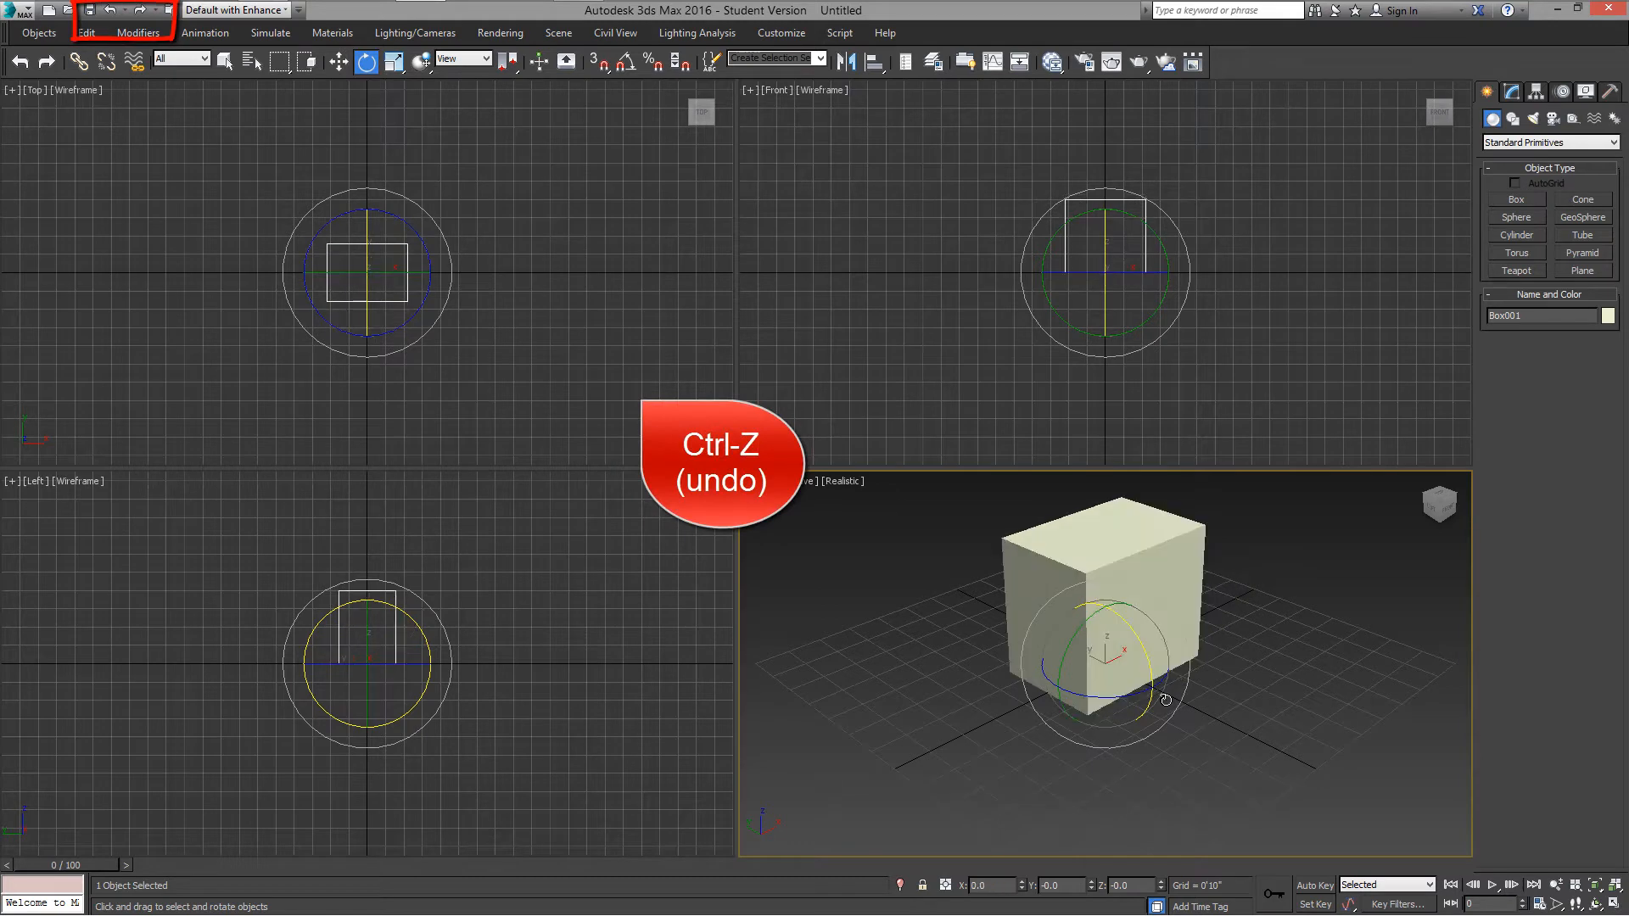
key("r")
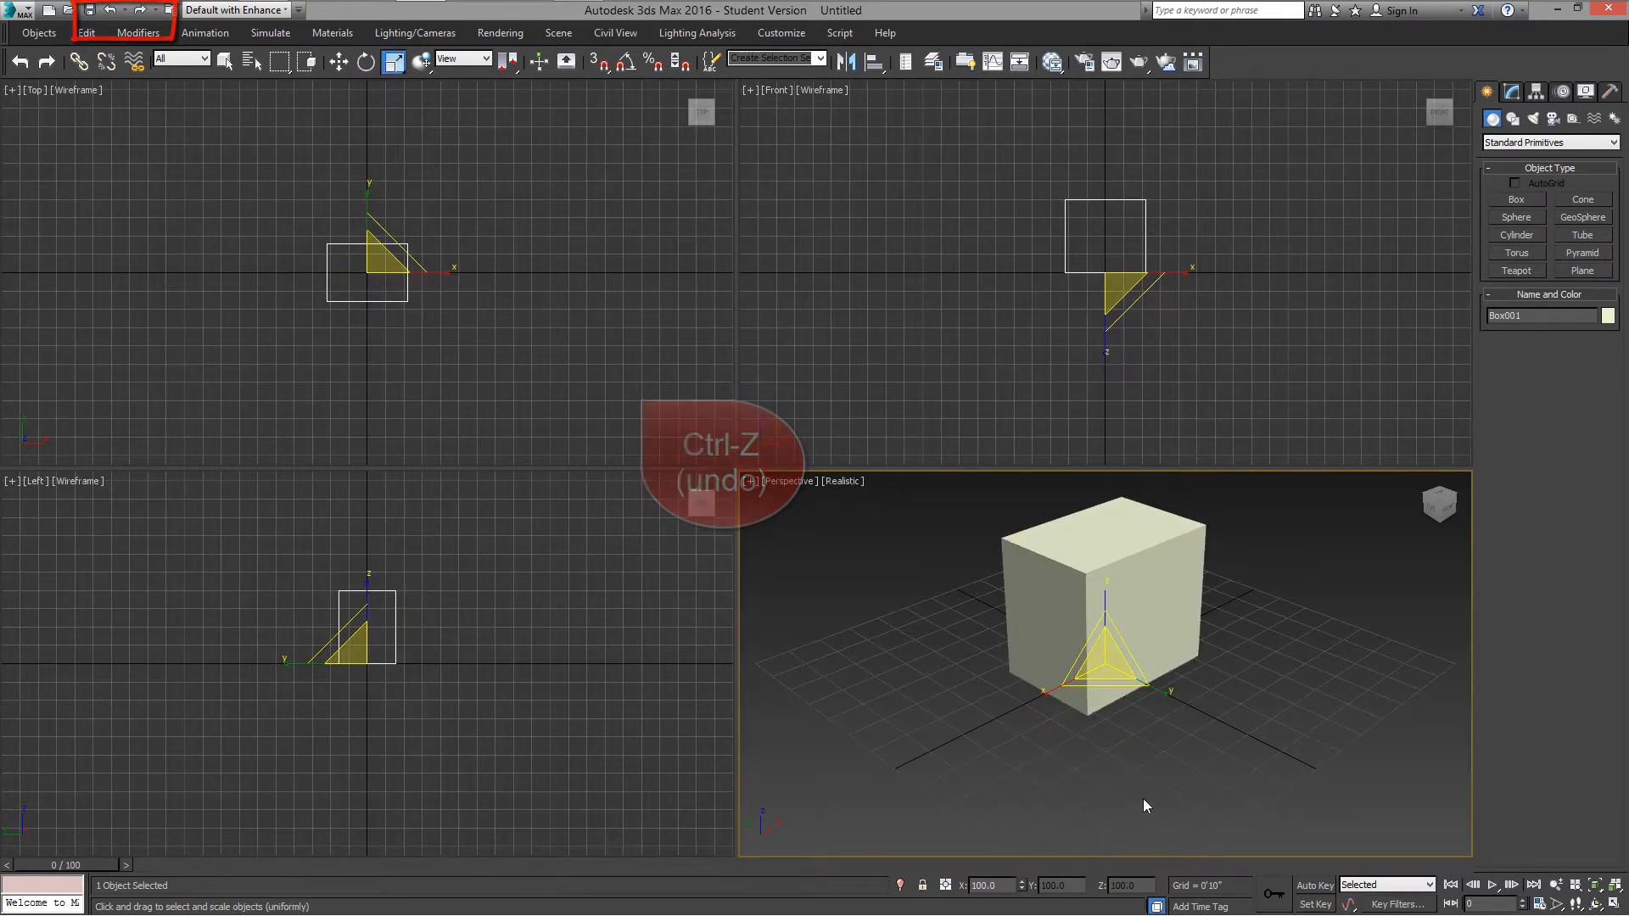
left_click_drag(1140, 692, 1175, 674)
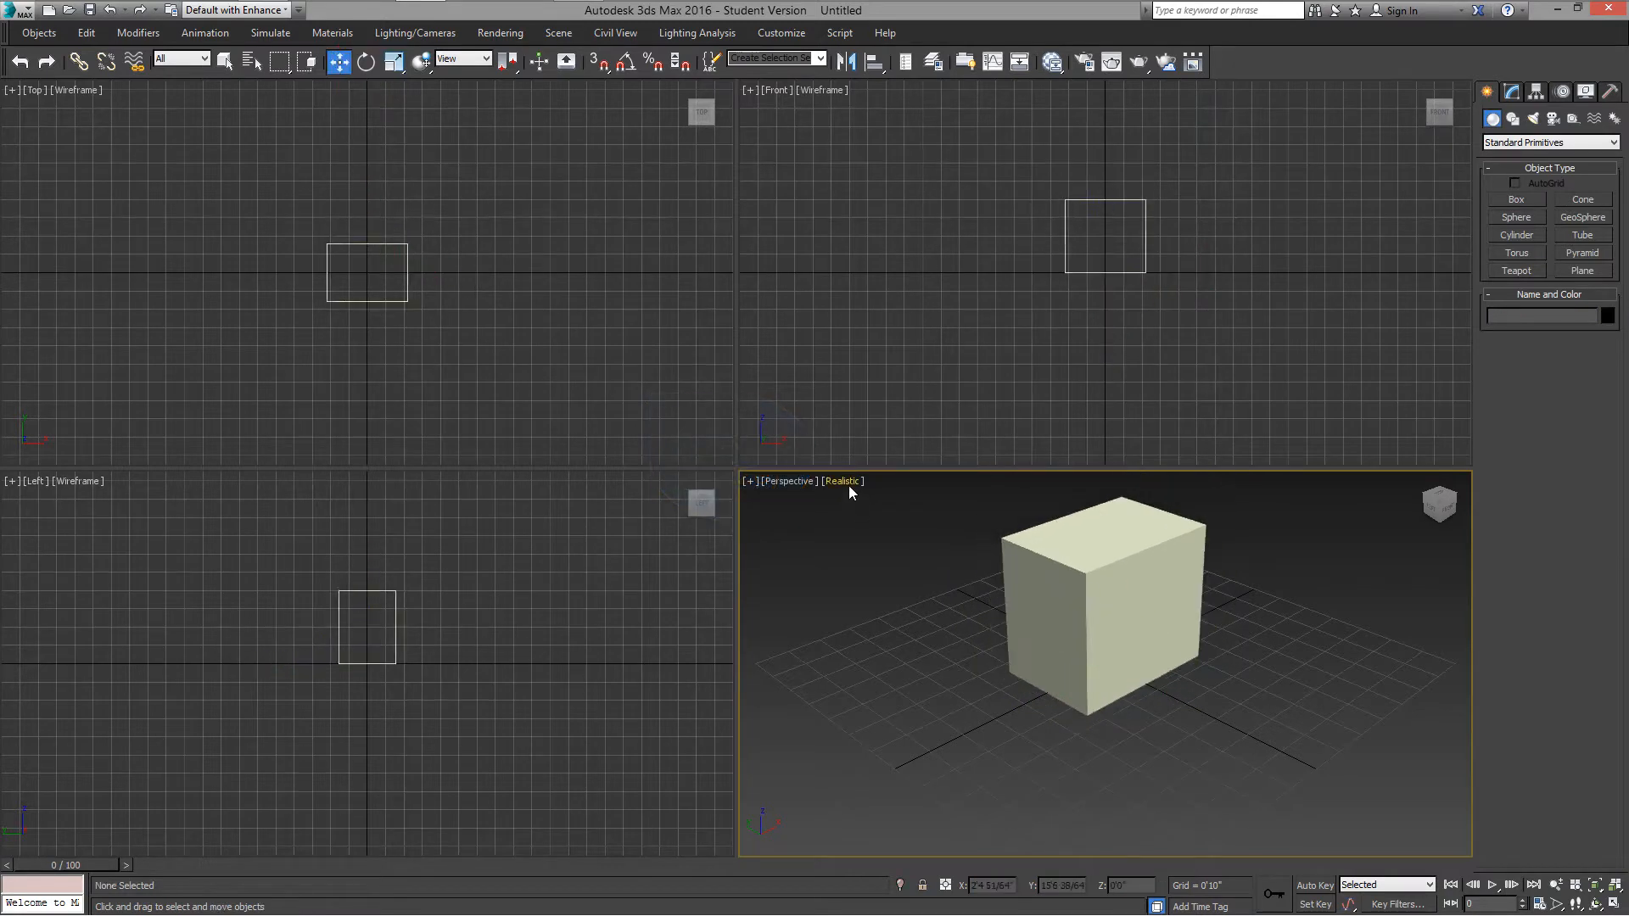
Step: Set the Perspective viewport's shading to Shaded with Edged Faces and maximize that viewport
left_click(849, 485)
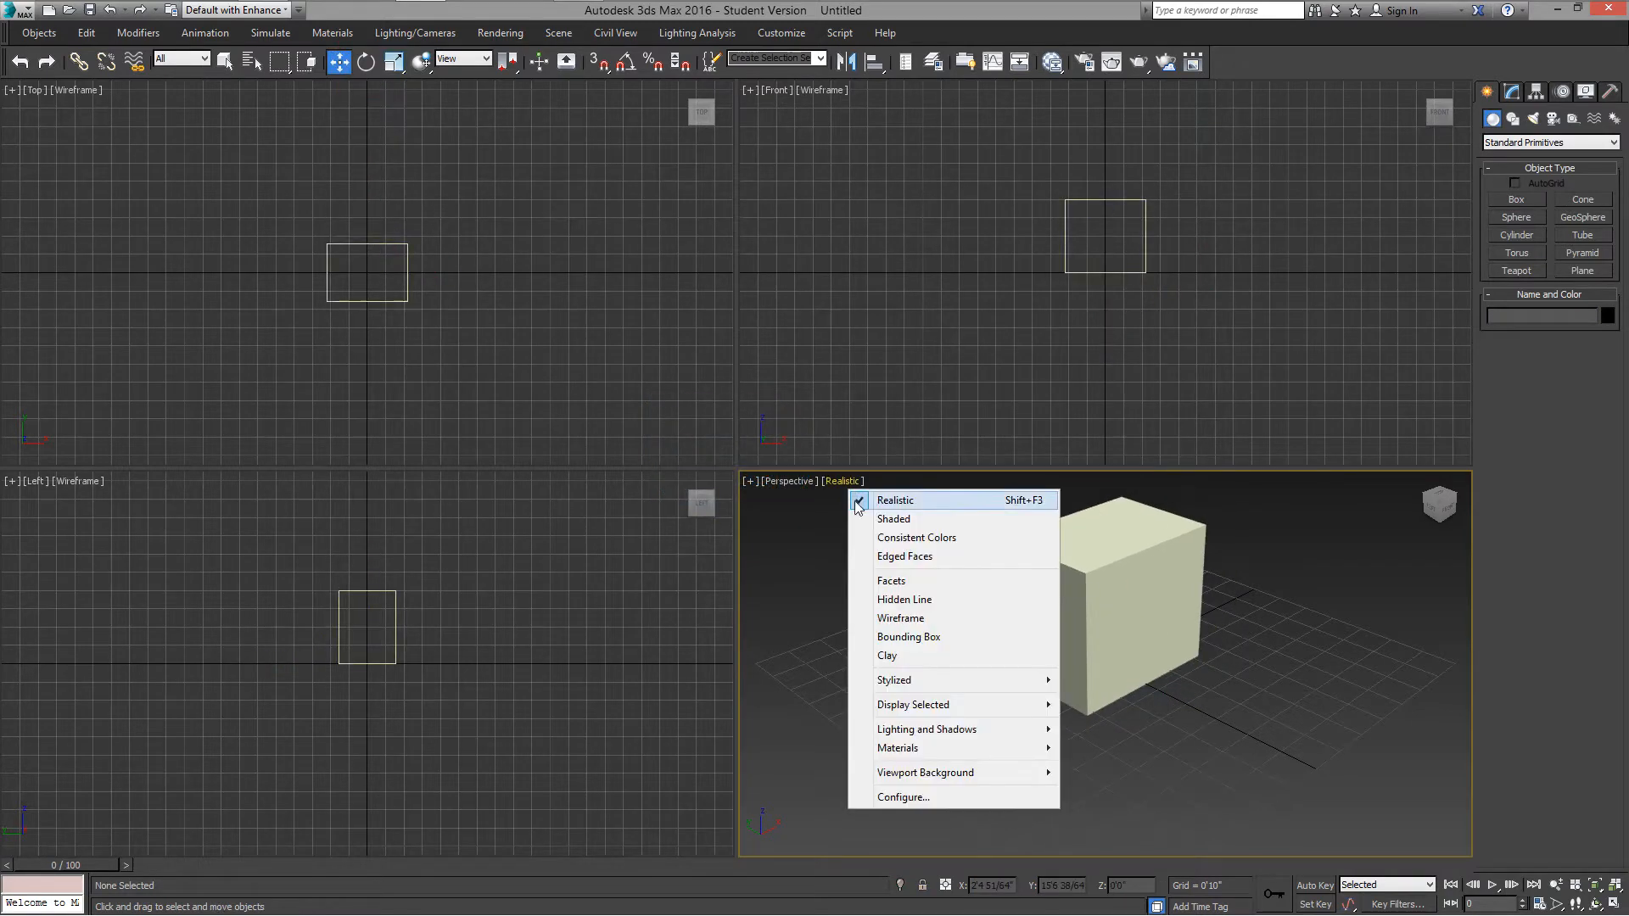
left_click(877, 517)
left_click(845, 488)
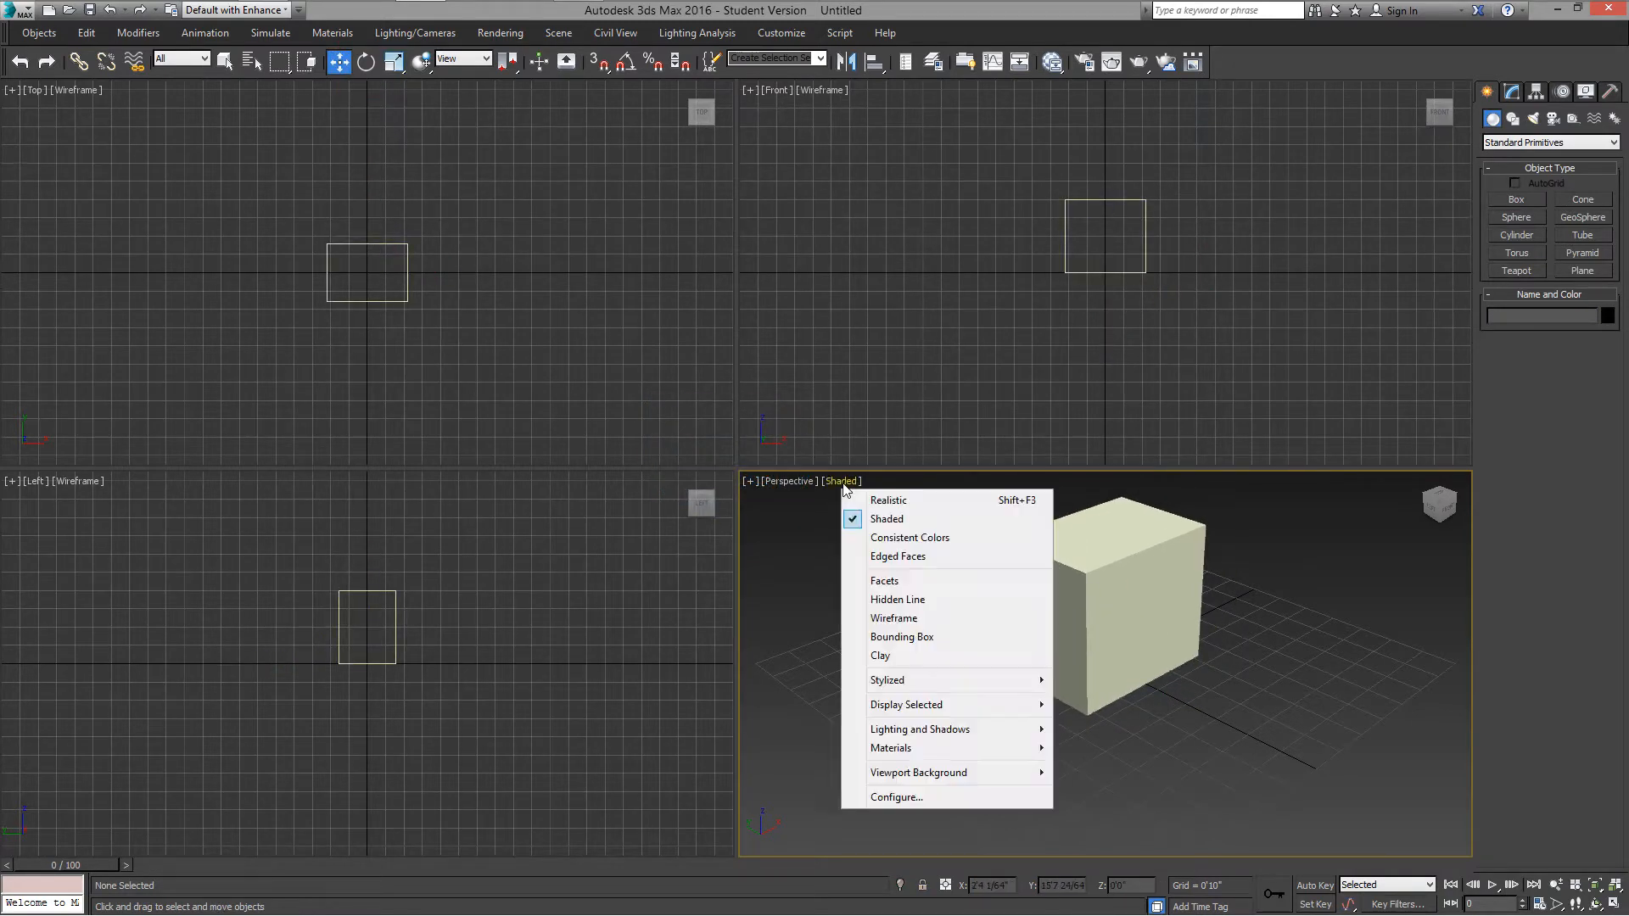
left_click(874, 555)
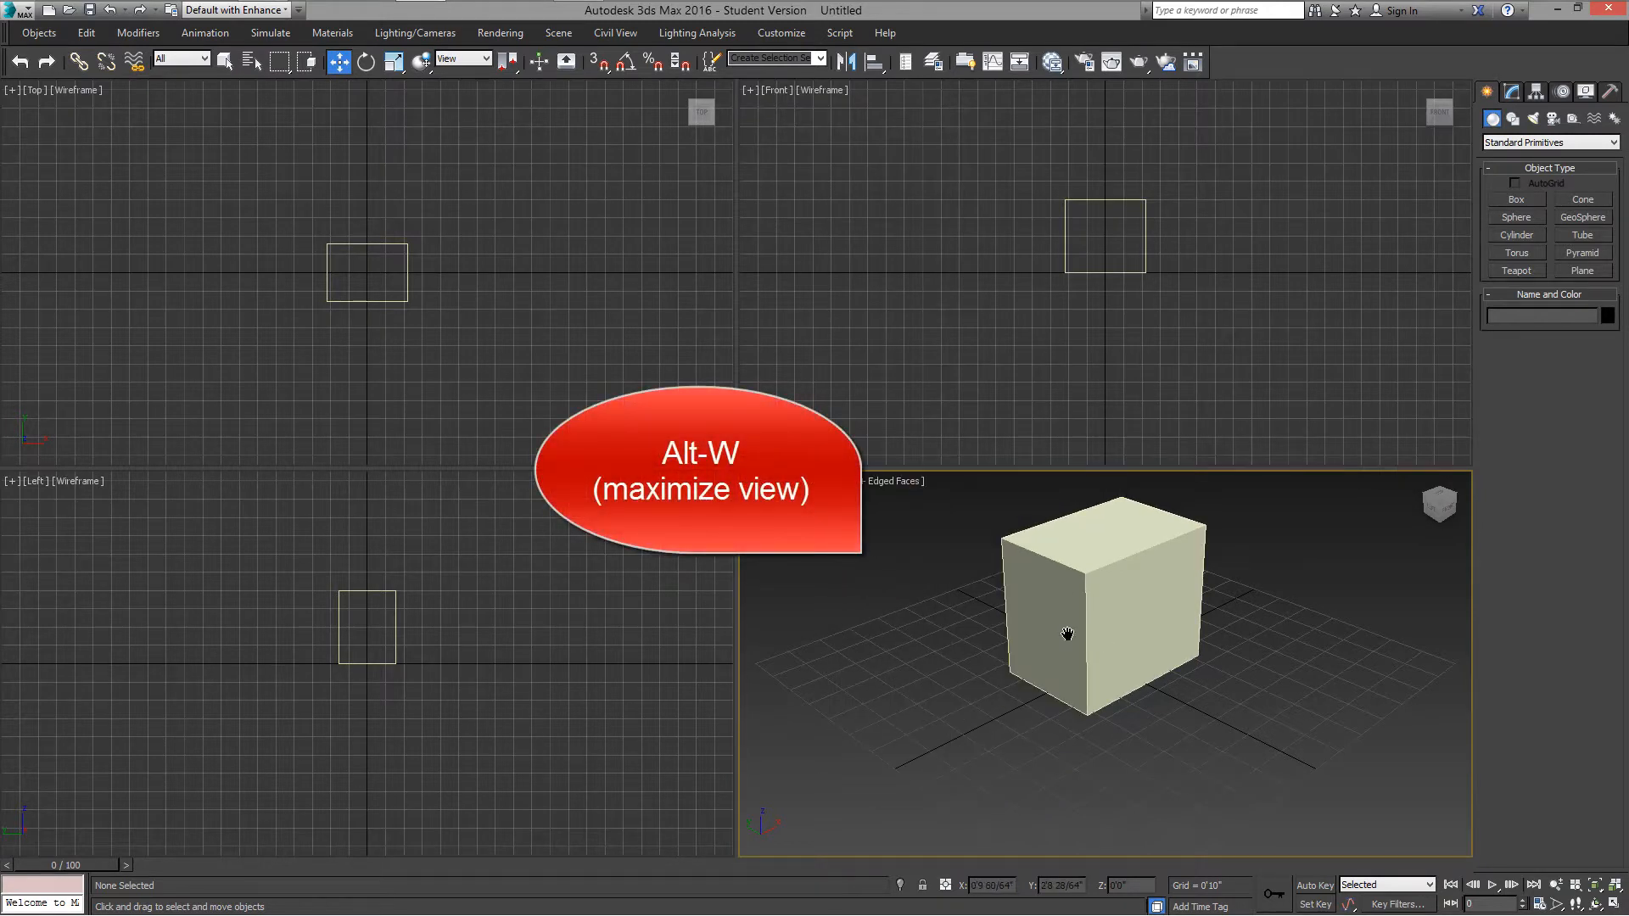
middle_click_drag(1067, 634, 1037, 680)
key("alt+w")
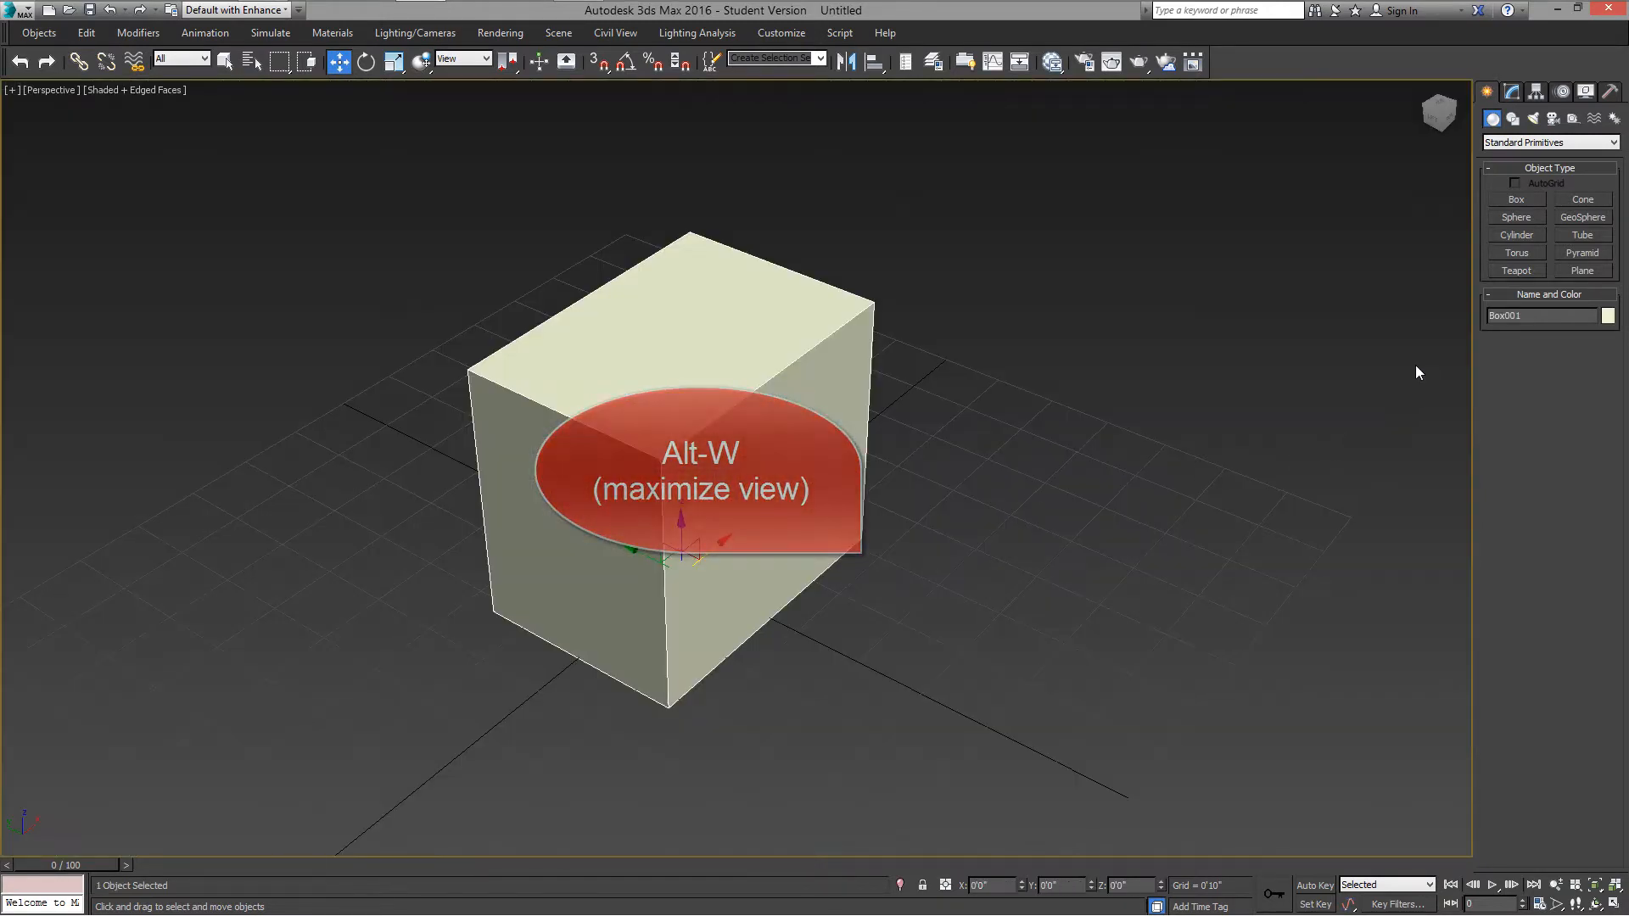
Step: Select the box and change its object color to the black custom color
key("ctrl+a")
left_click(1513, 92)
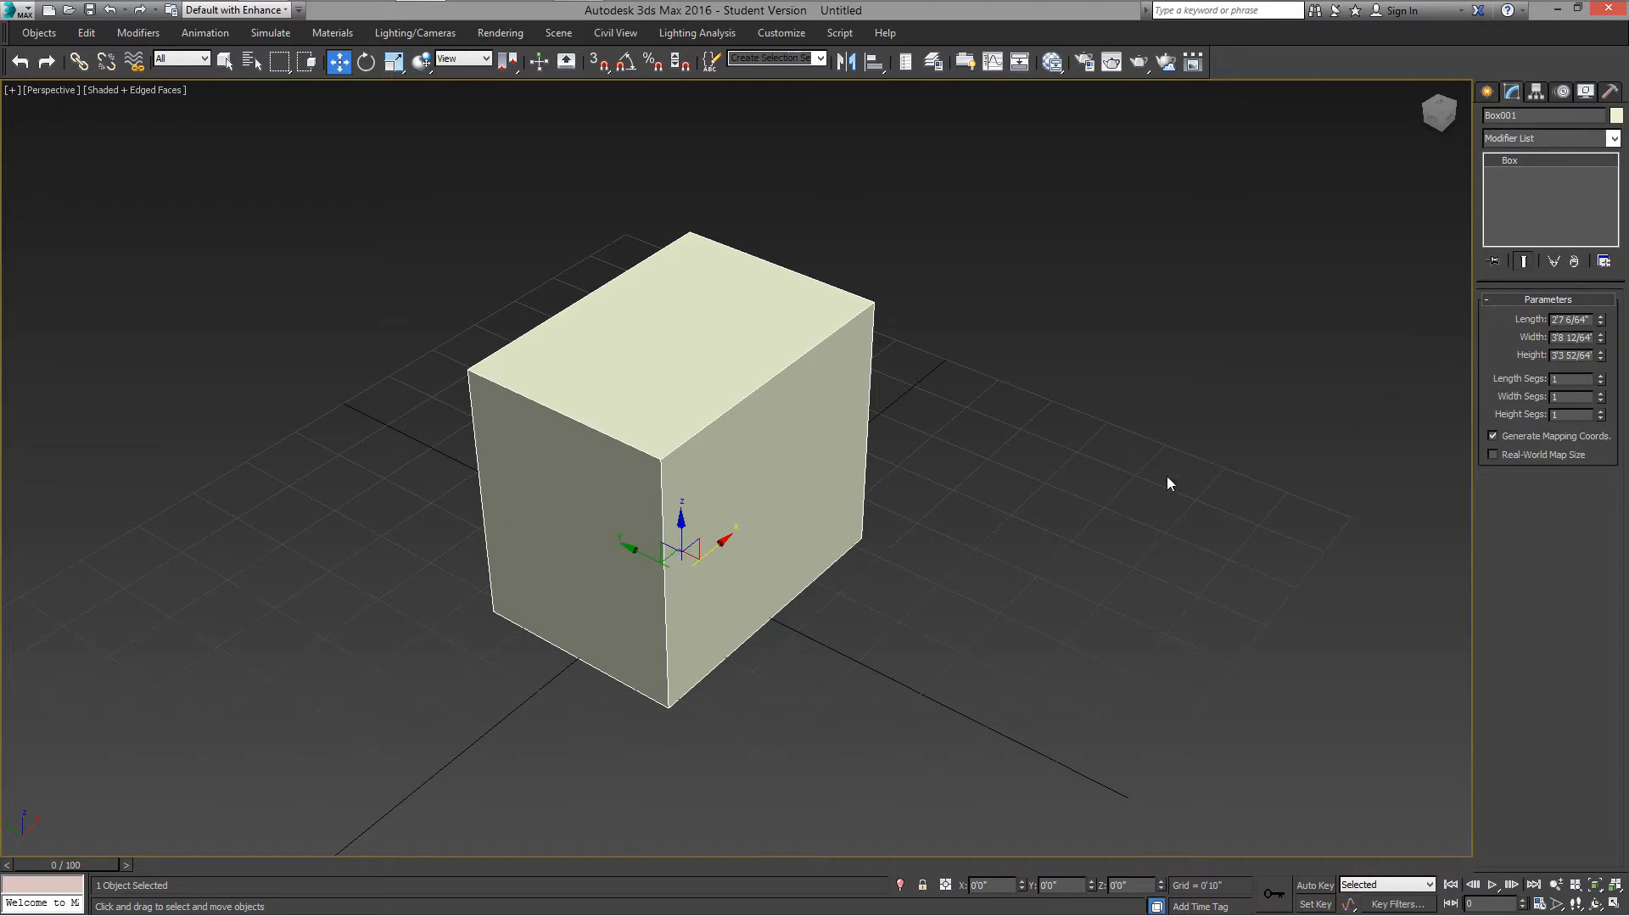
left_click(1617, 116)
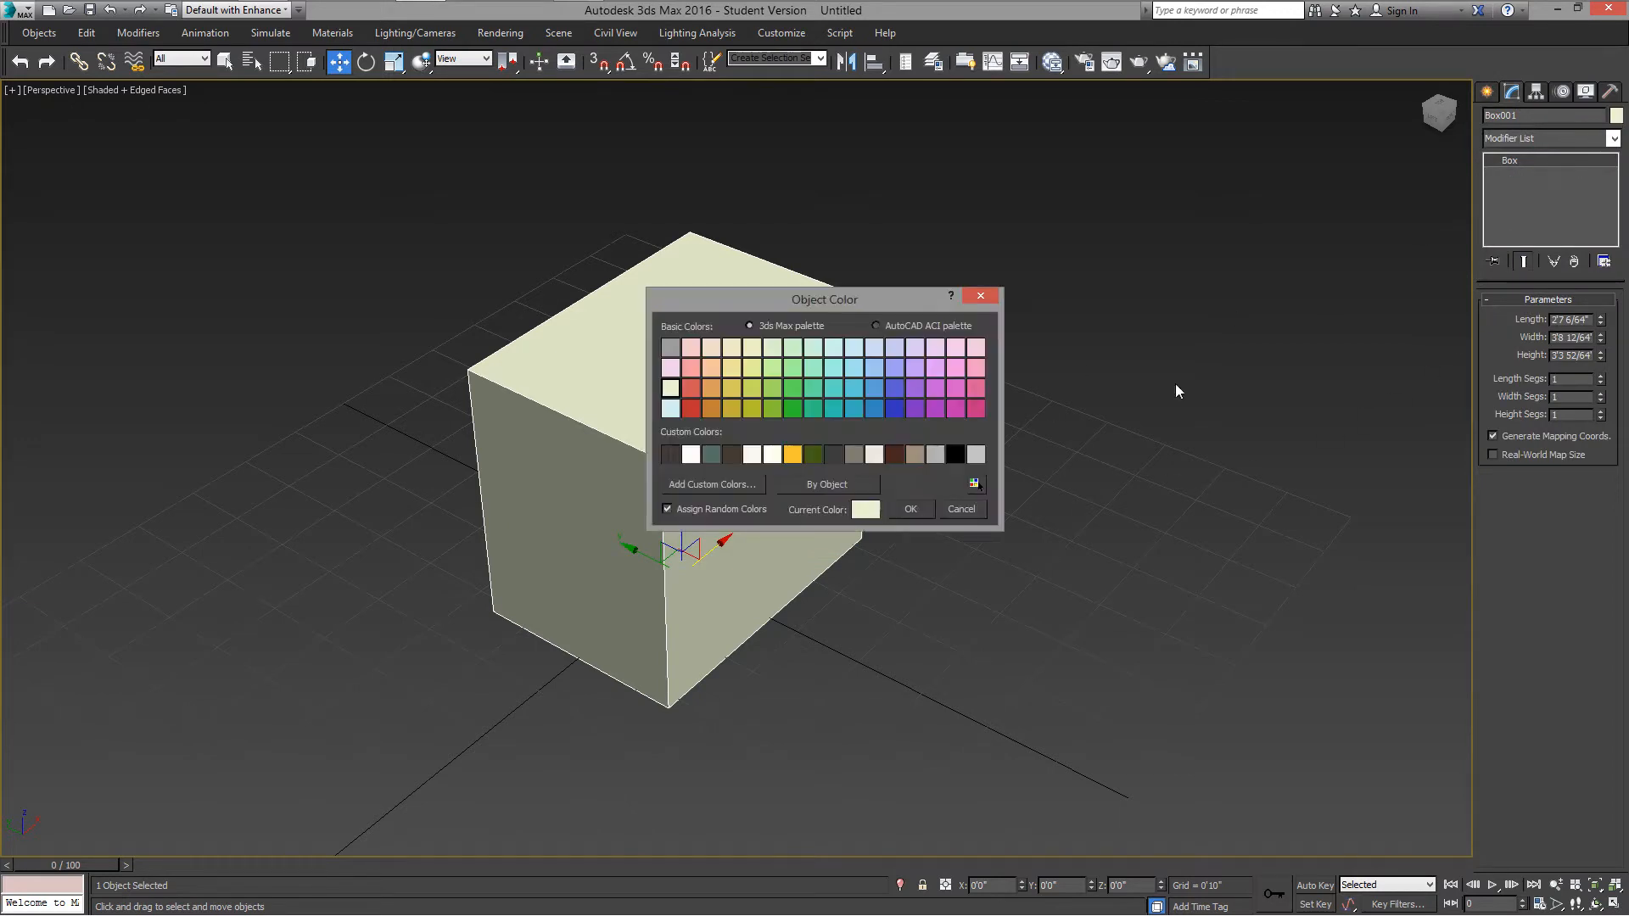
left_click(956, 456)
left_click(909, 506)
Step: Assign the standard Material #25 to the selected box in the Slate Material Editor and close the editor
left_click(1054, 68)
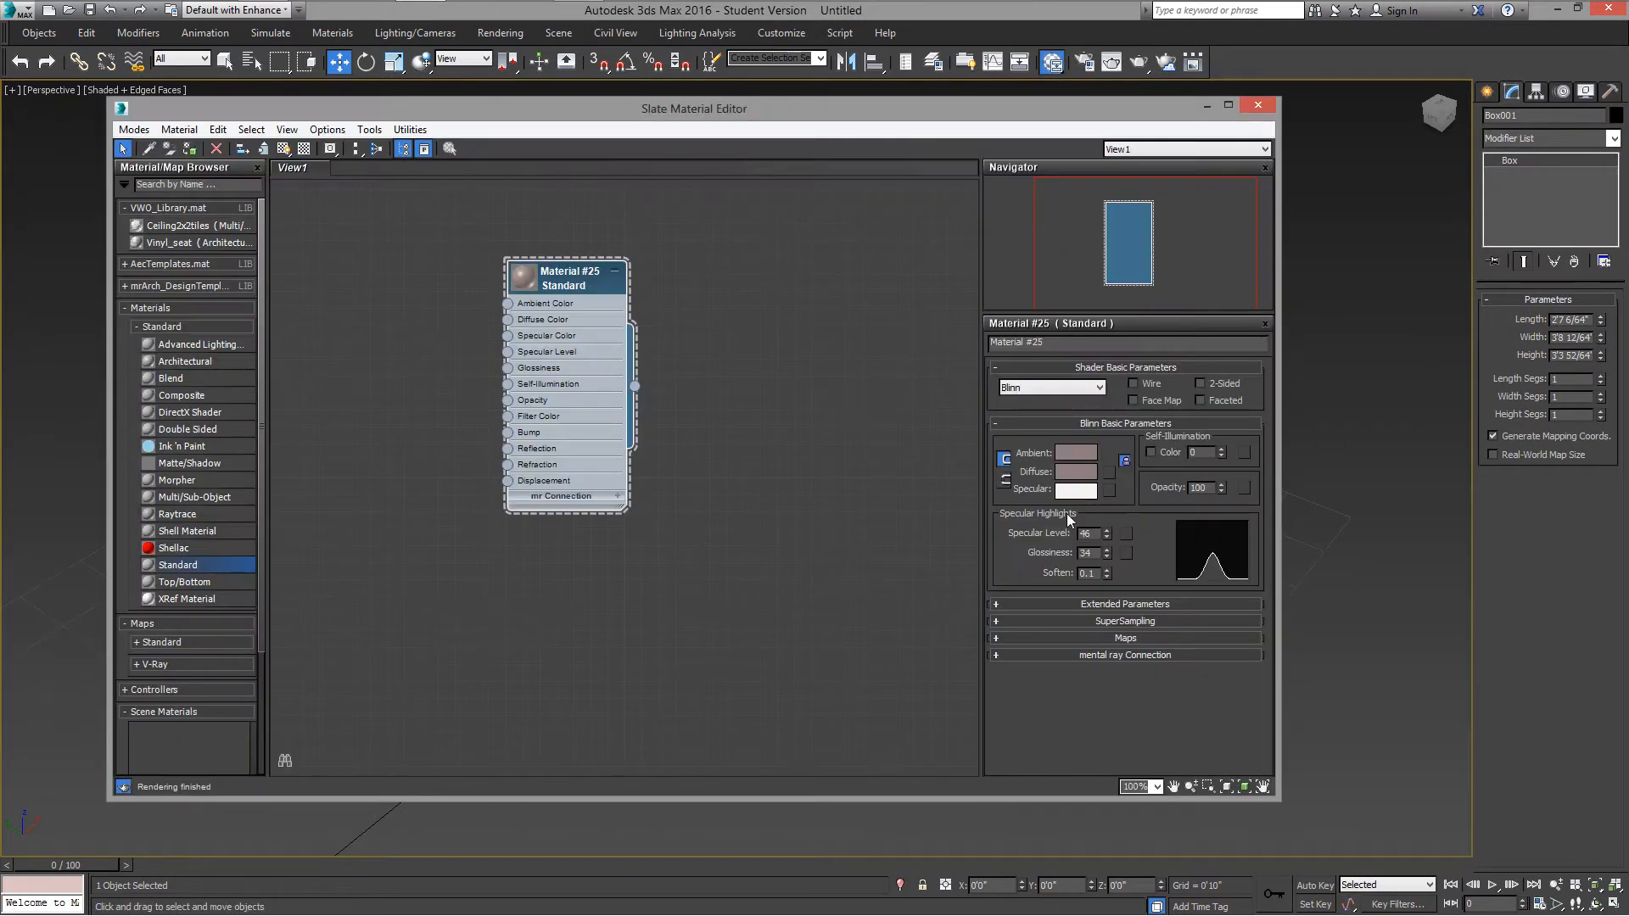
left_click_drag(582, 274, 600, 307)
left_click(184, 146)
left_click(1264, 105)
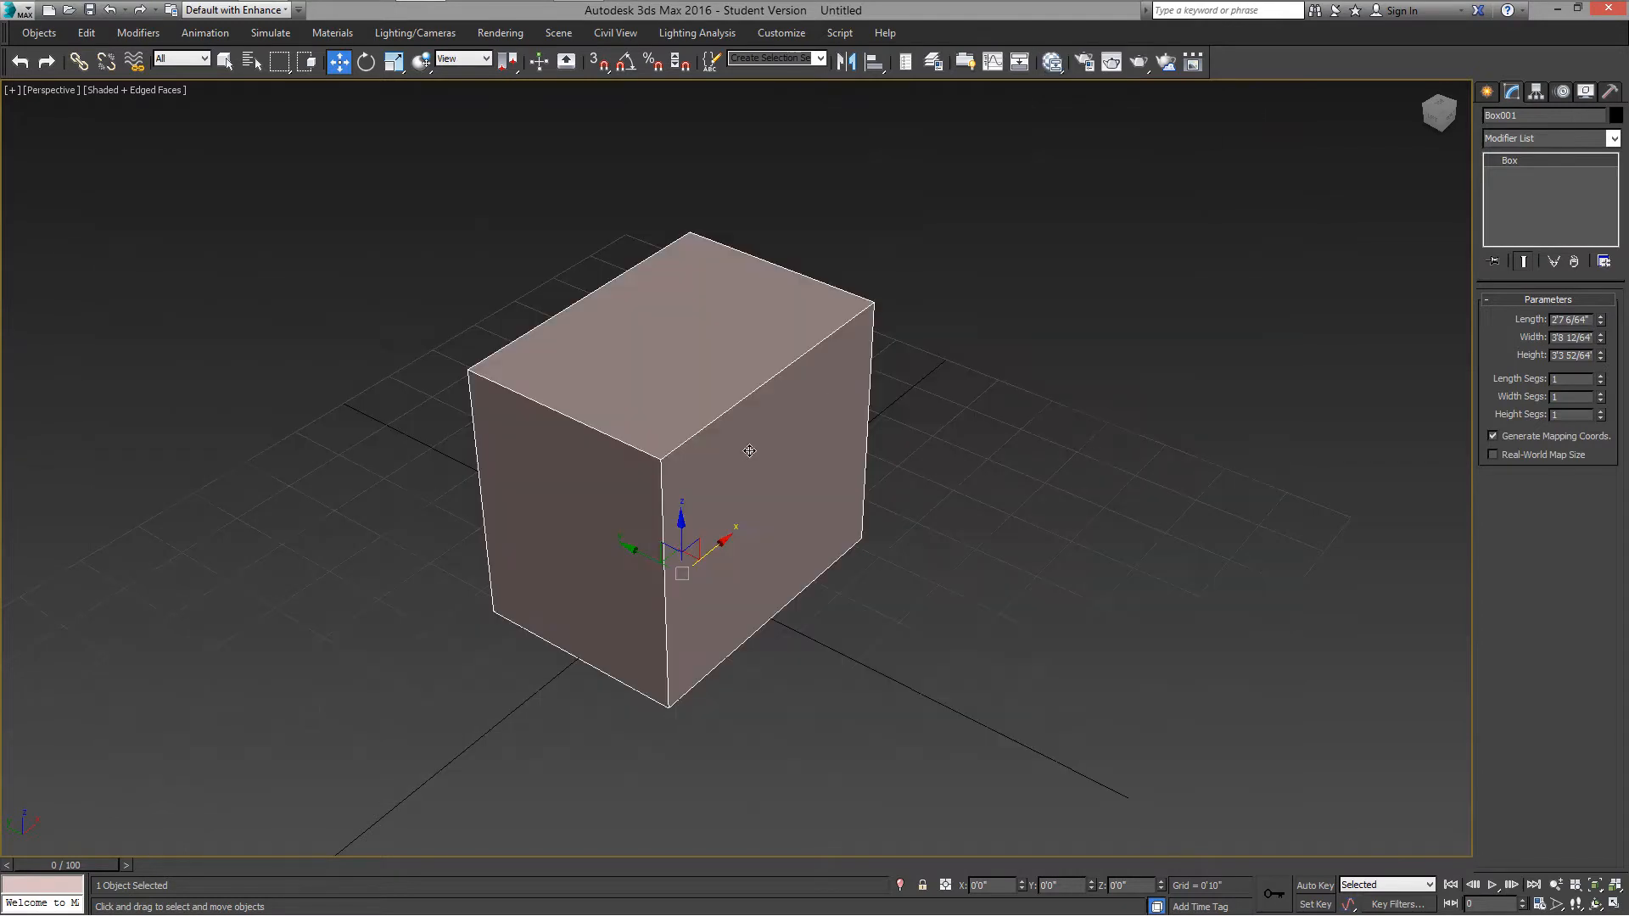
Step: Convert the box to an Editable Poly and enter Edge sub-object level
left_click(919, 397)
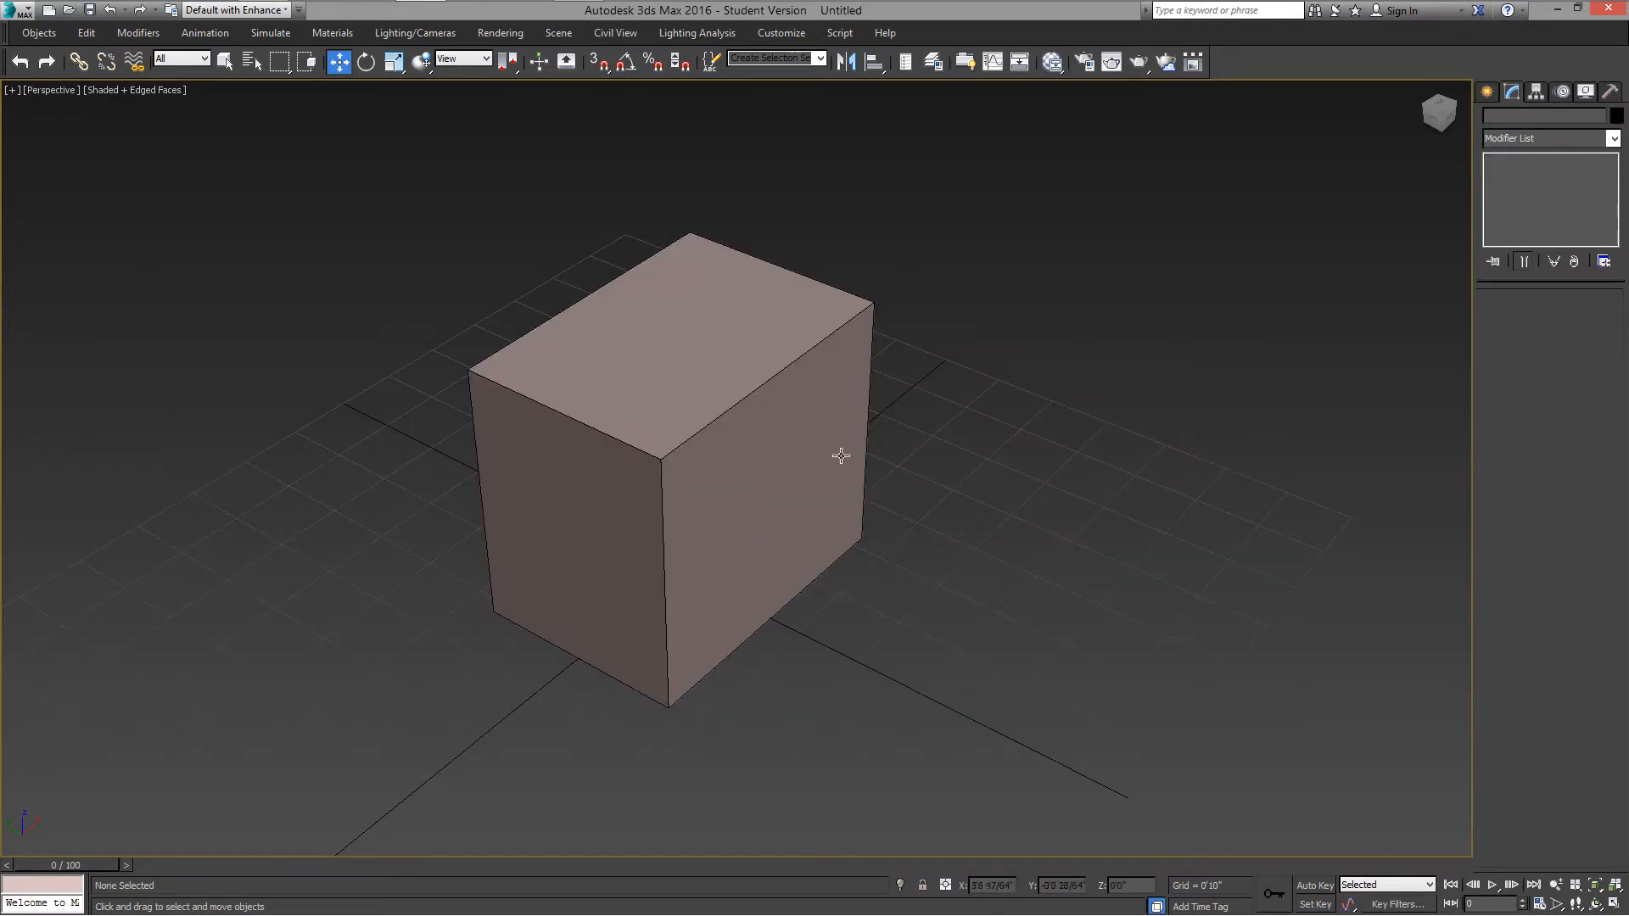
left_click(775, 471)
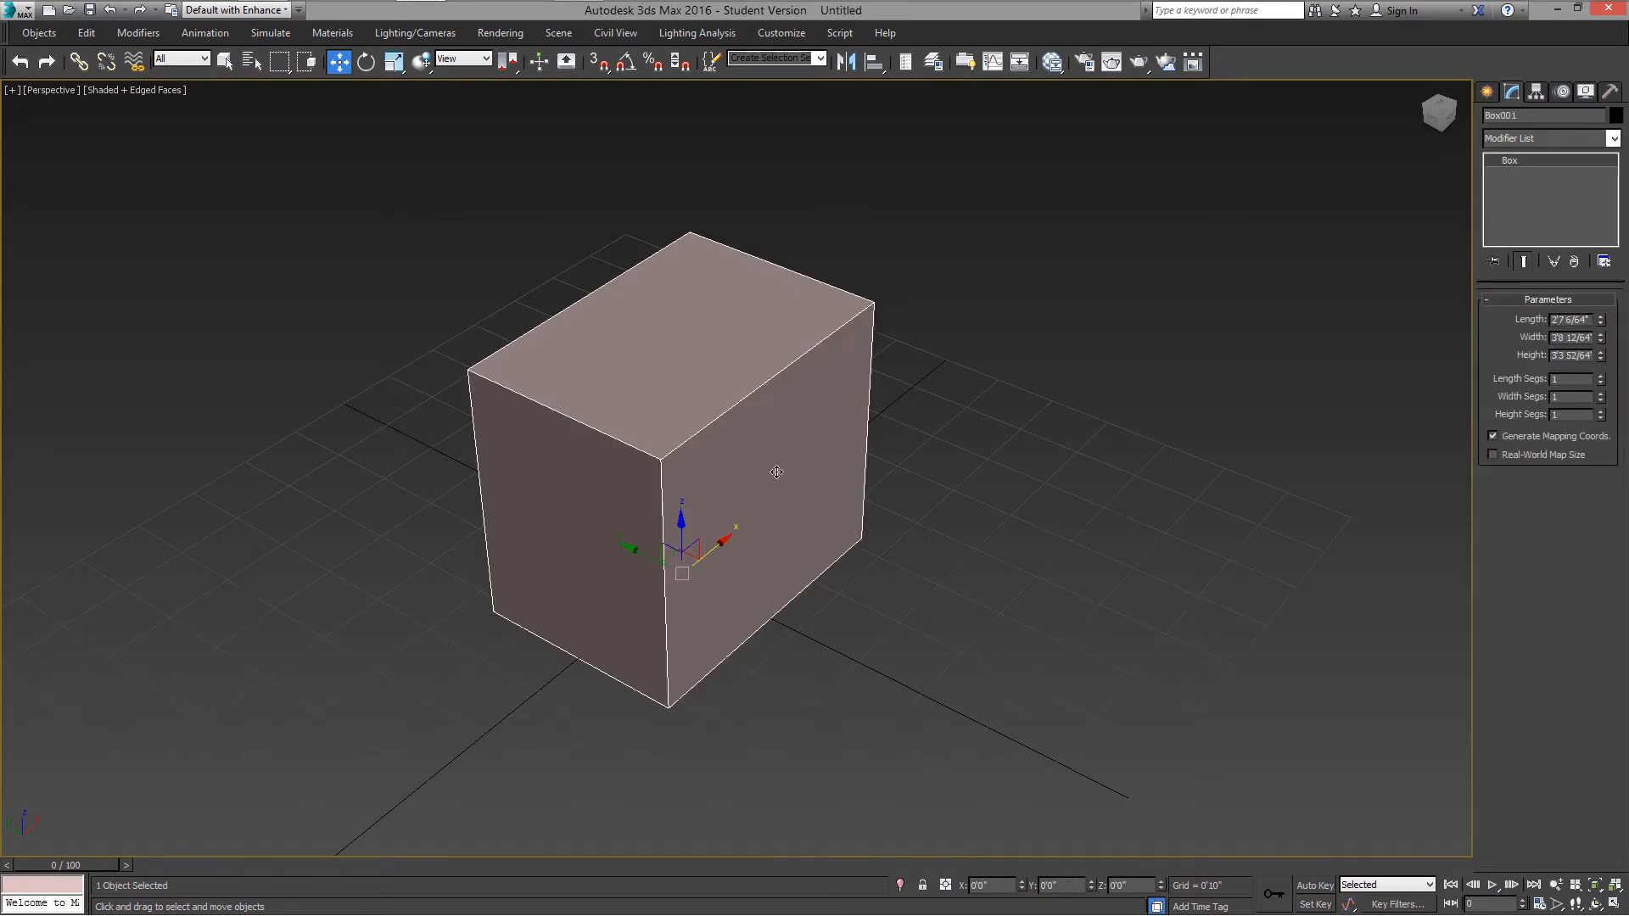
right_click(766, 460)
mouse_move(923, 629)
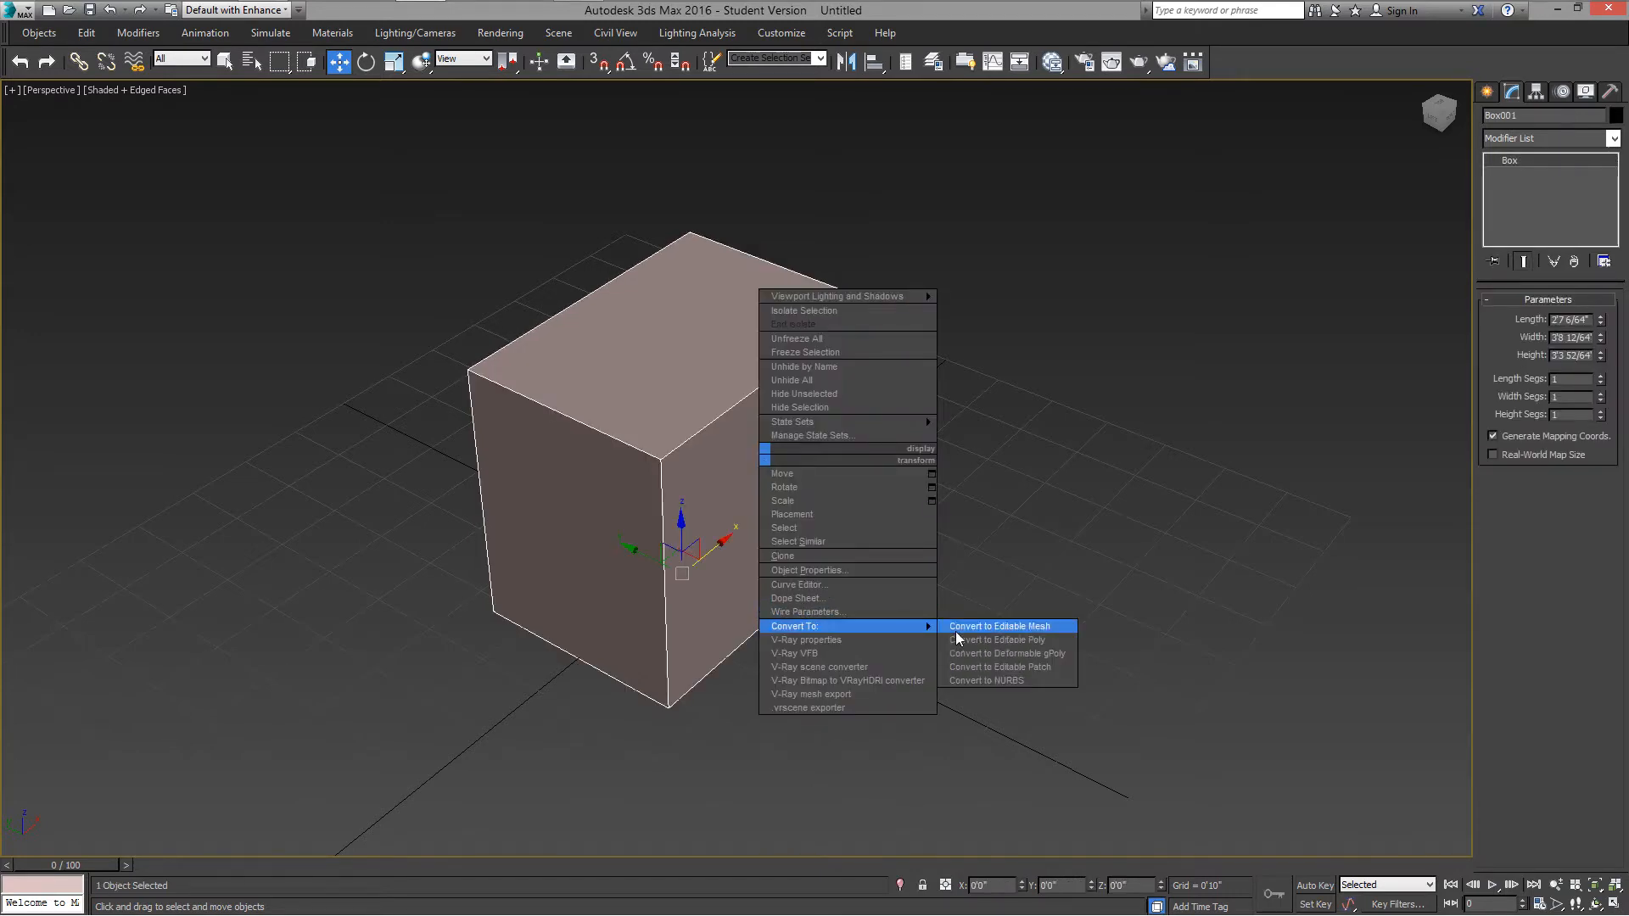
left_click(976, 639)
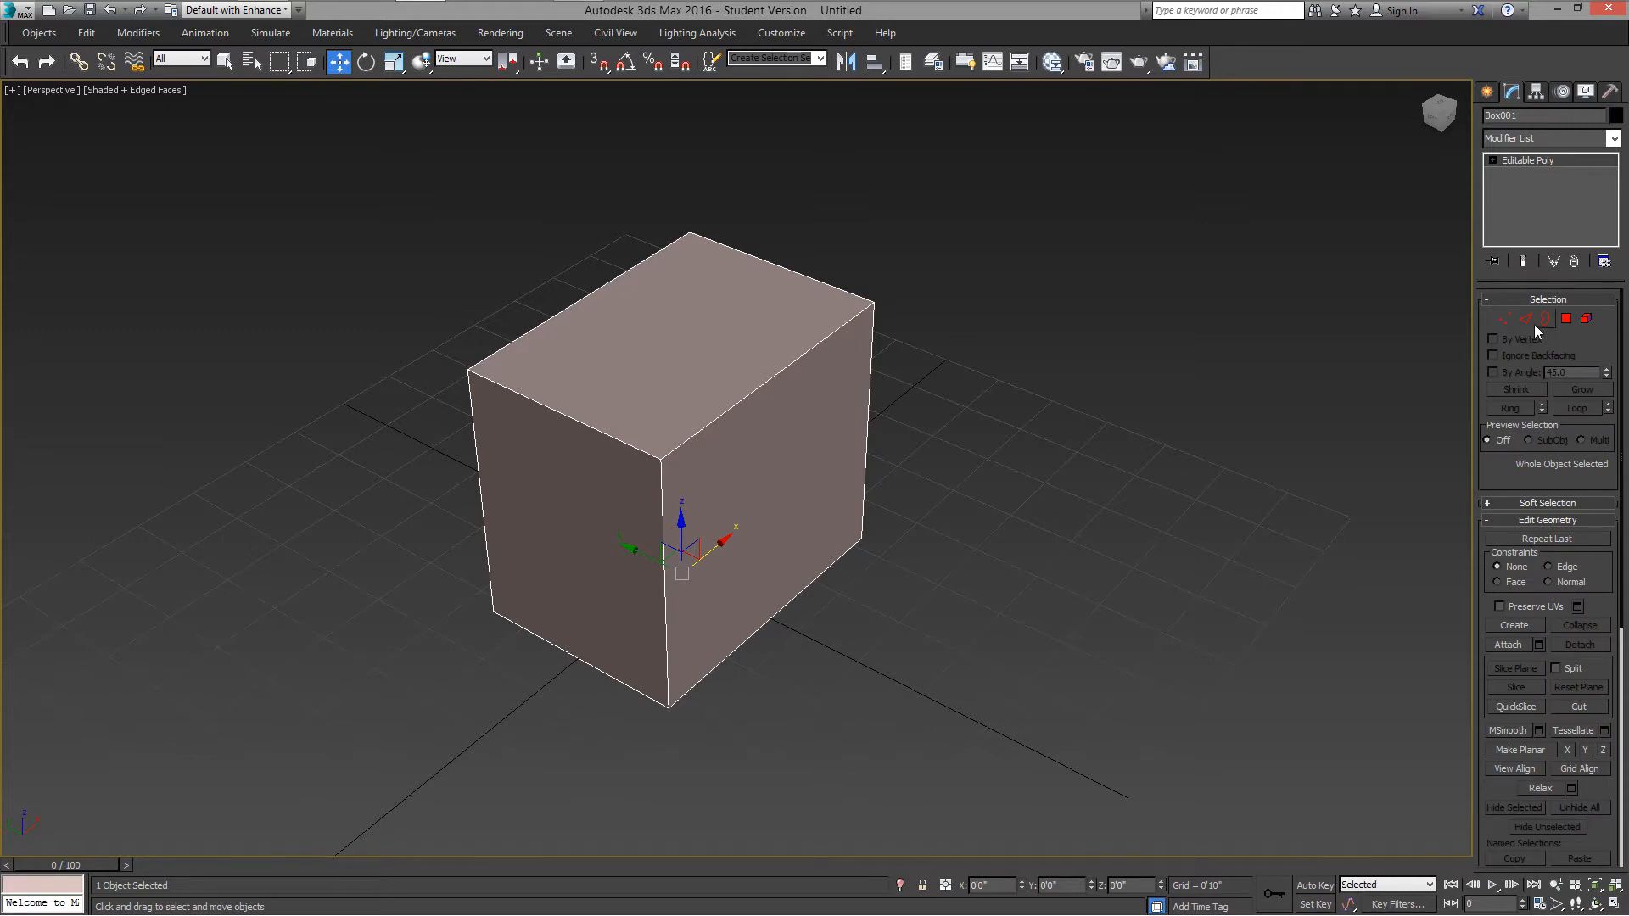
left_click(1528, 320)
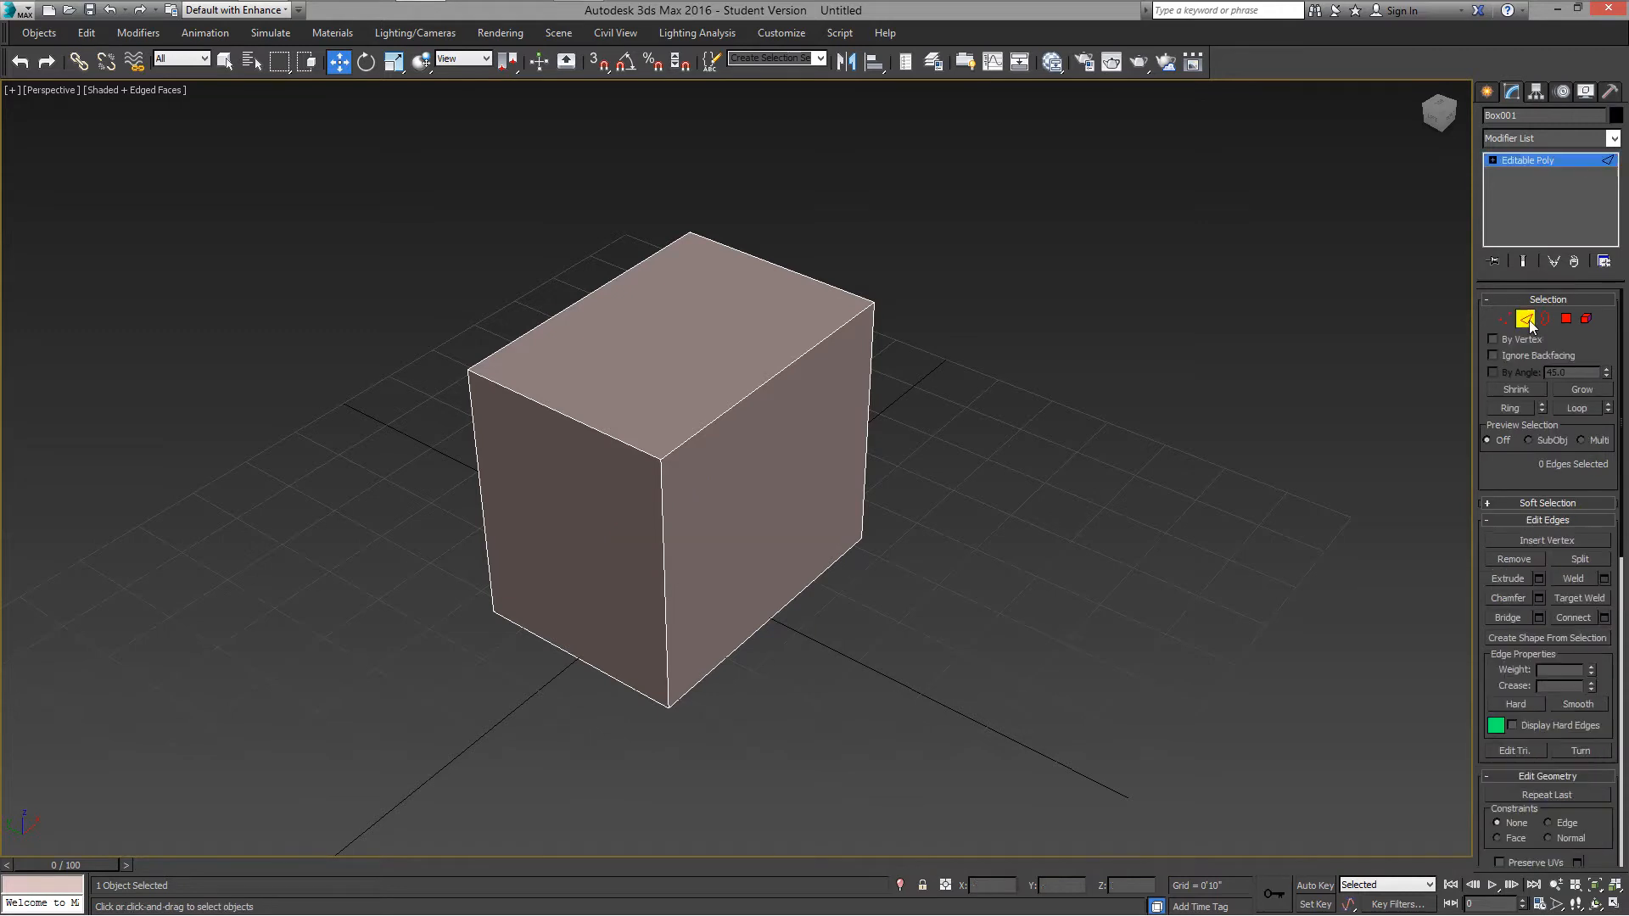
Step: Toggle the Edged Faces display off and on in the Perspective viewport
left_click(151, 93)
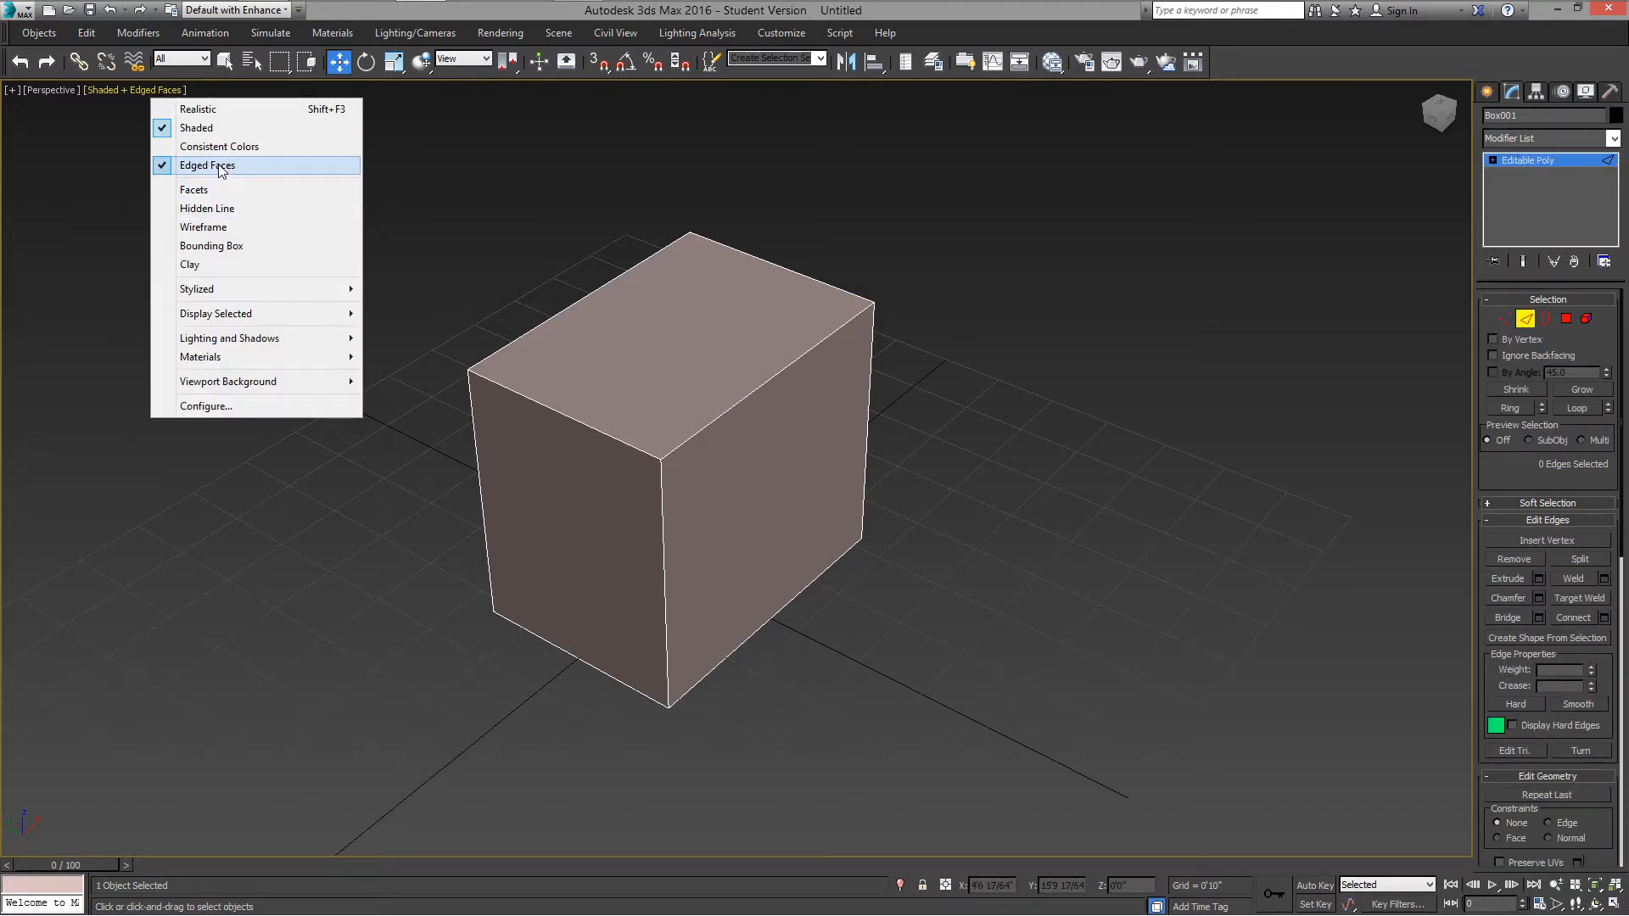
left_click(193, 168)
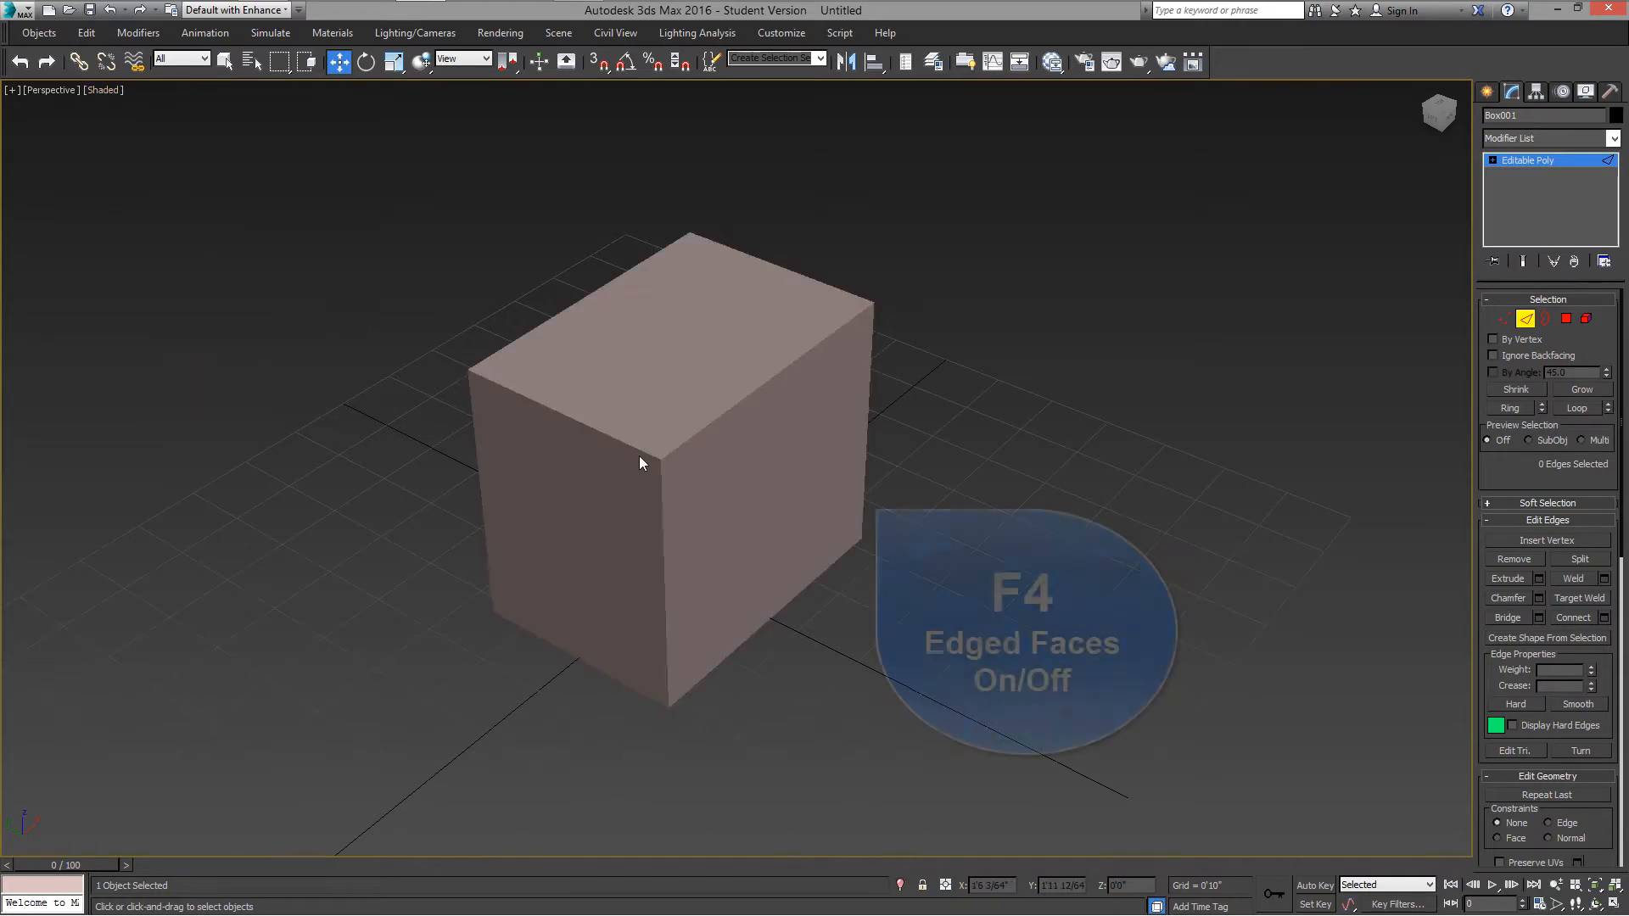
key("F4")
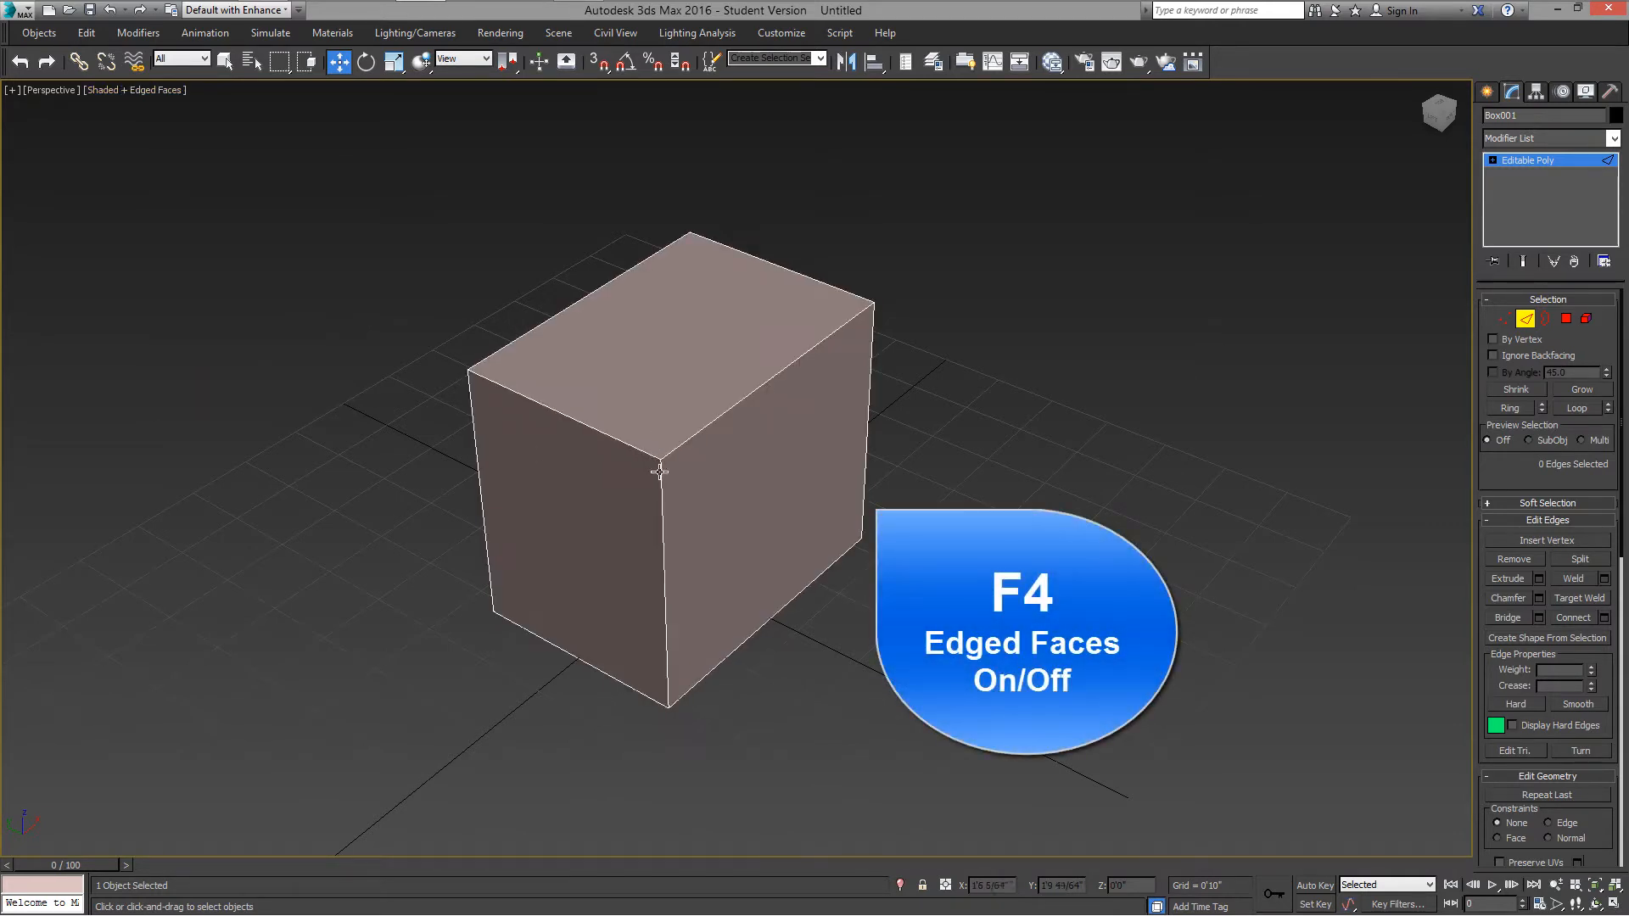
key("F4")
key("F4")
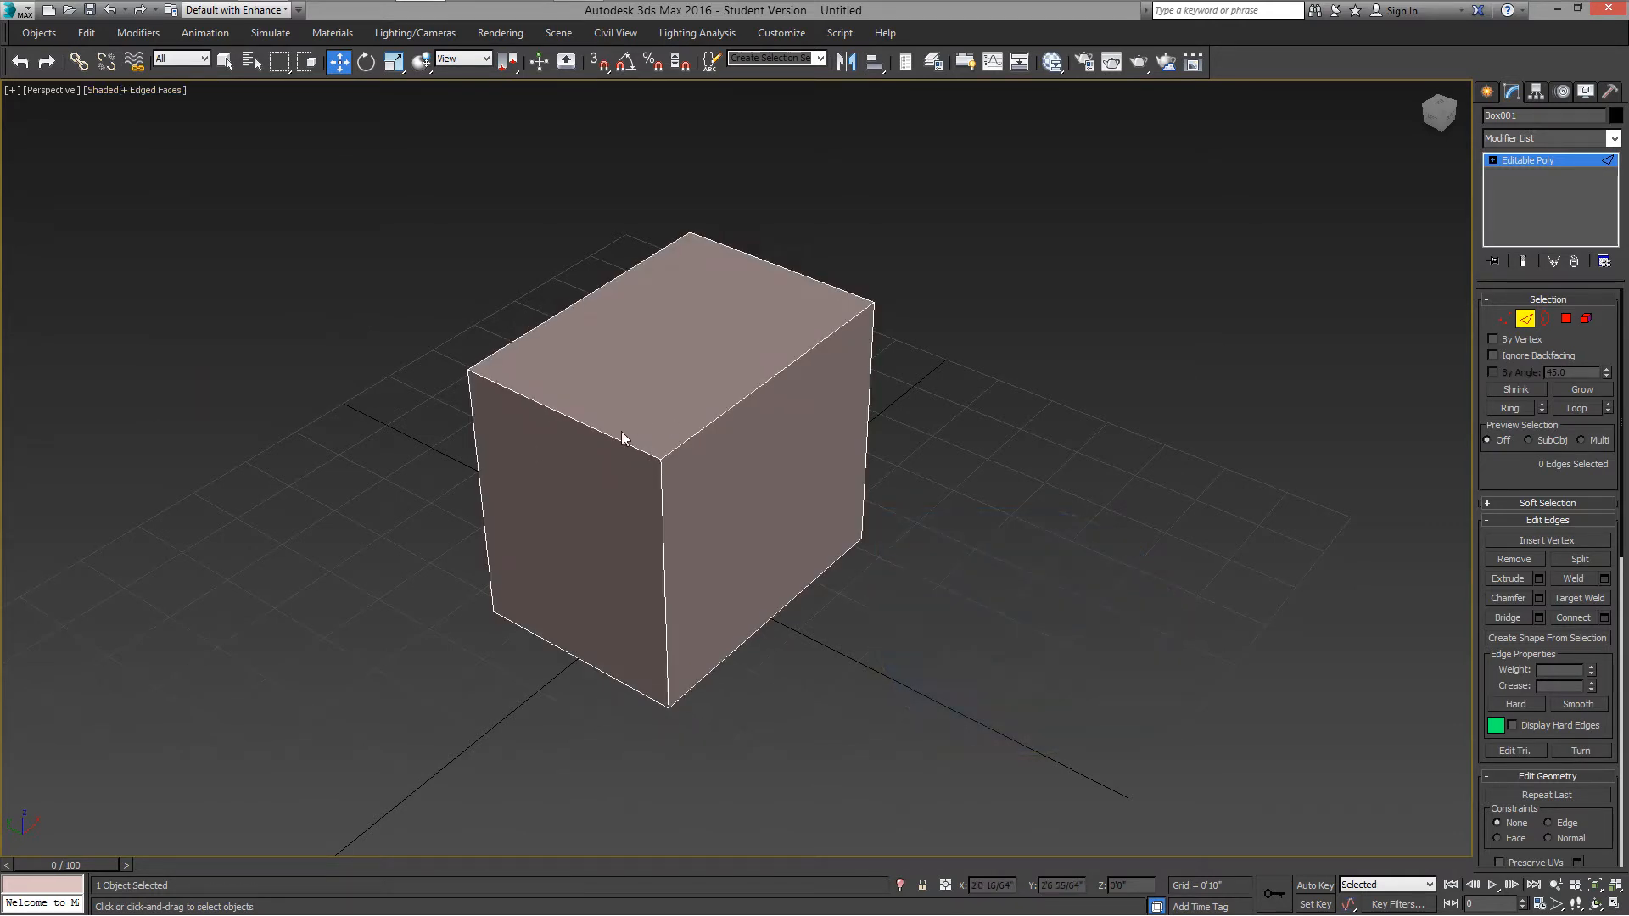
Step: Select the four parallel edges of the box that run along the X axis
left_click(718, 418)
middle_click_drag(738, 425, 703, 314, "alt")
left_click_drag(740, 781, 740, 781)
middle_click_drag(740, 780, 836, 584, "alt")
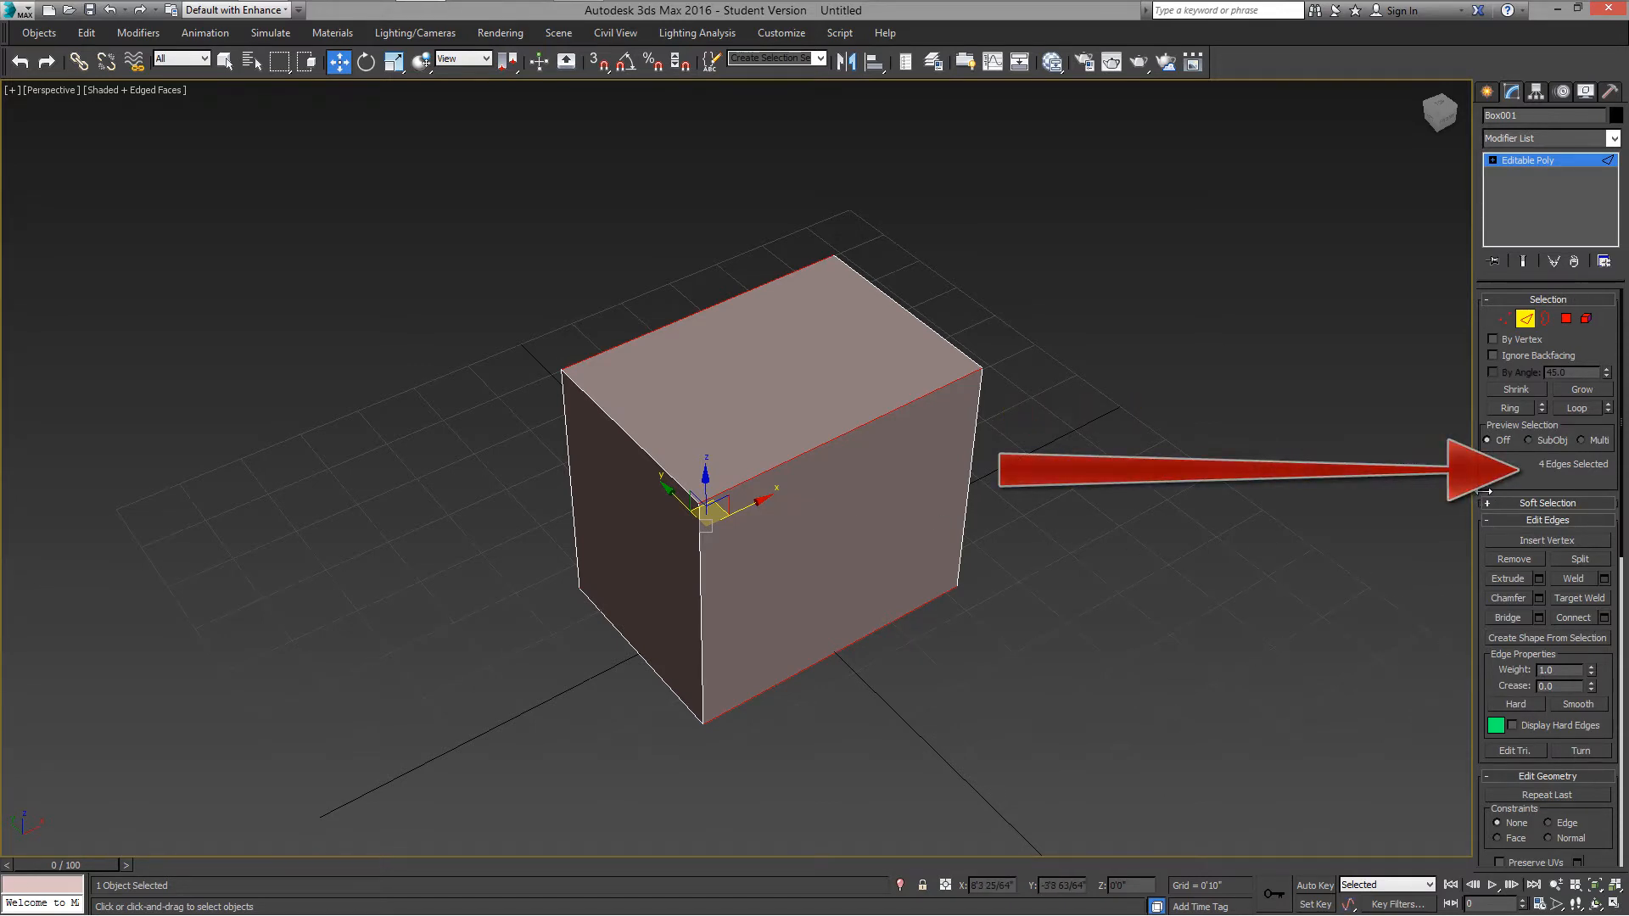
Step: Widen the command panel to three columns so more Editable Poly rollouts fit
left_click_drag(1483, 491, 1358, 502)
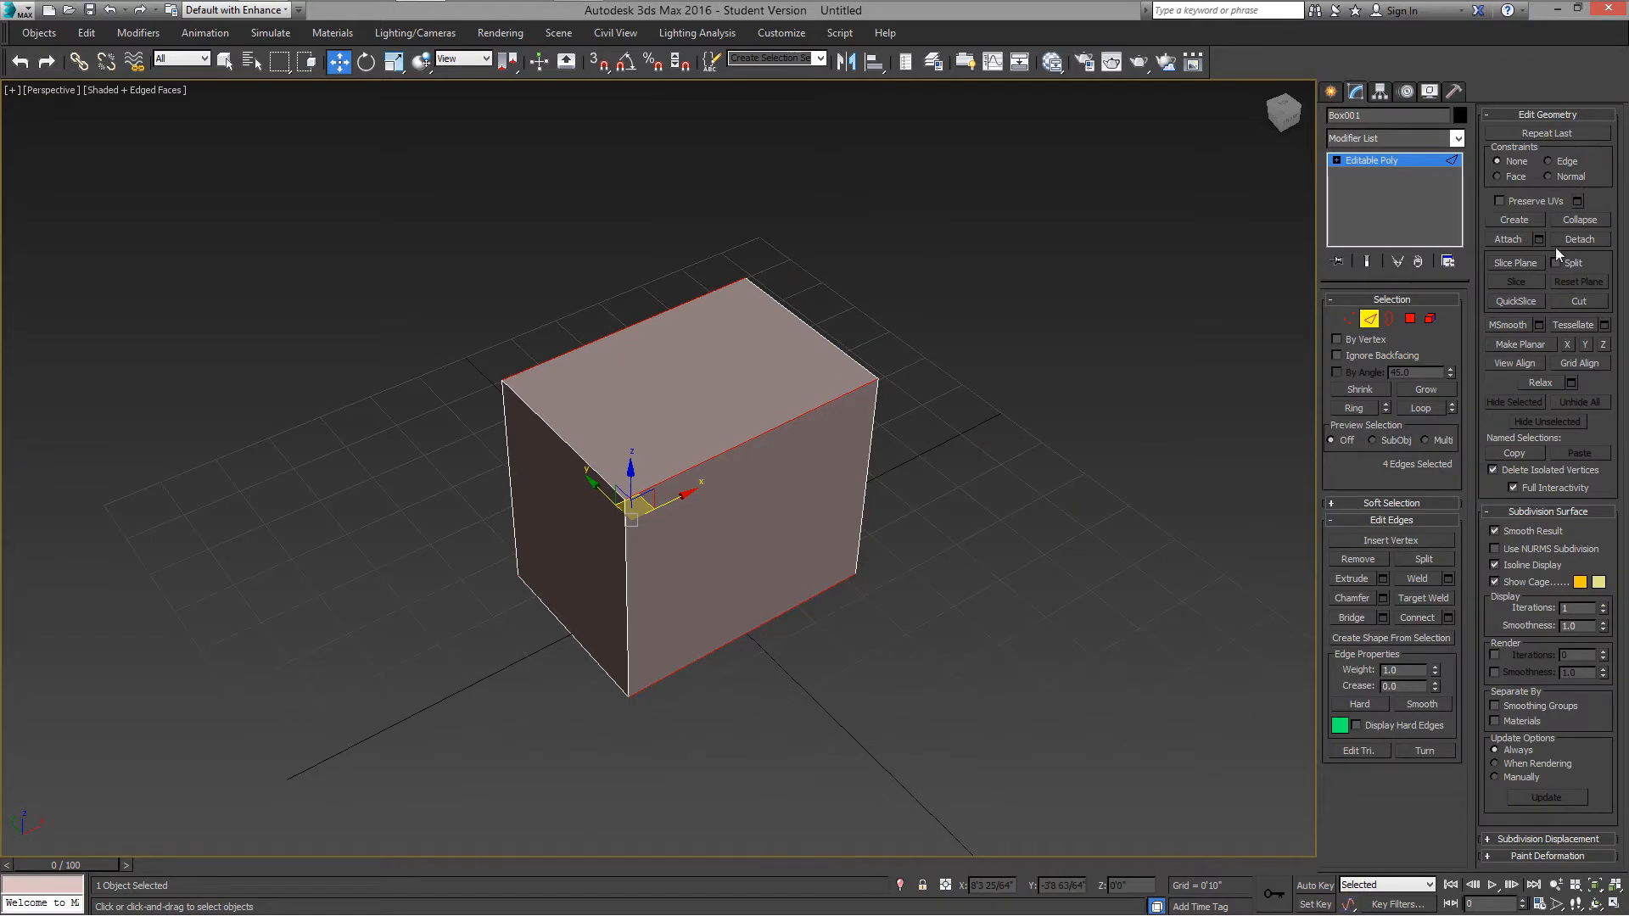
left_click_drag(1327, 479, 1230, 491)
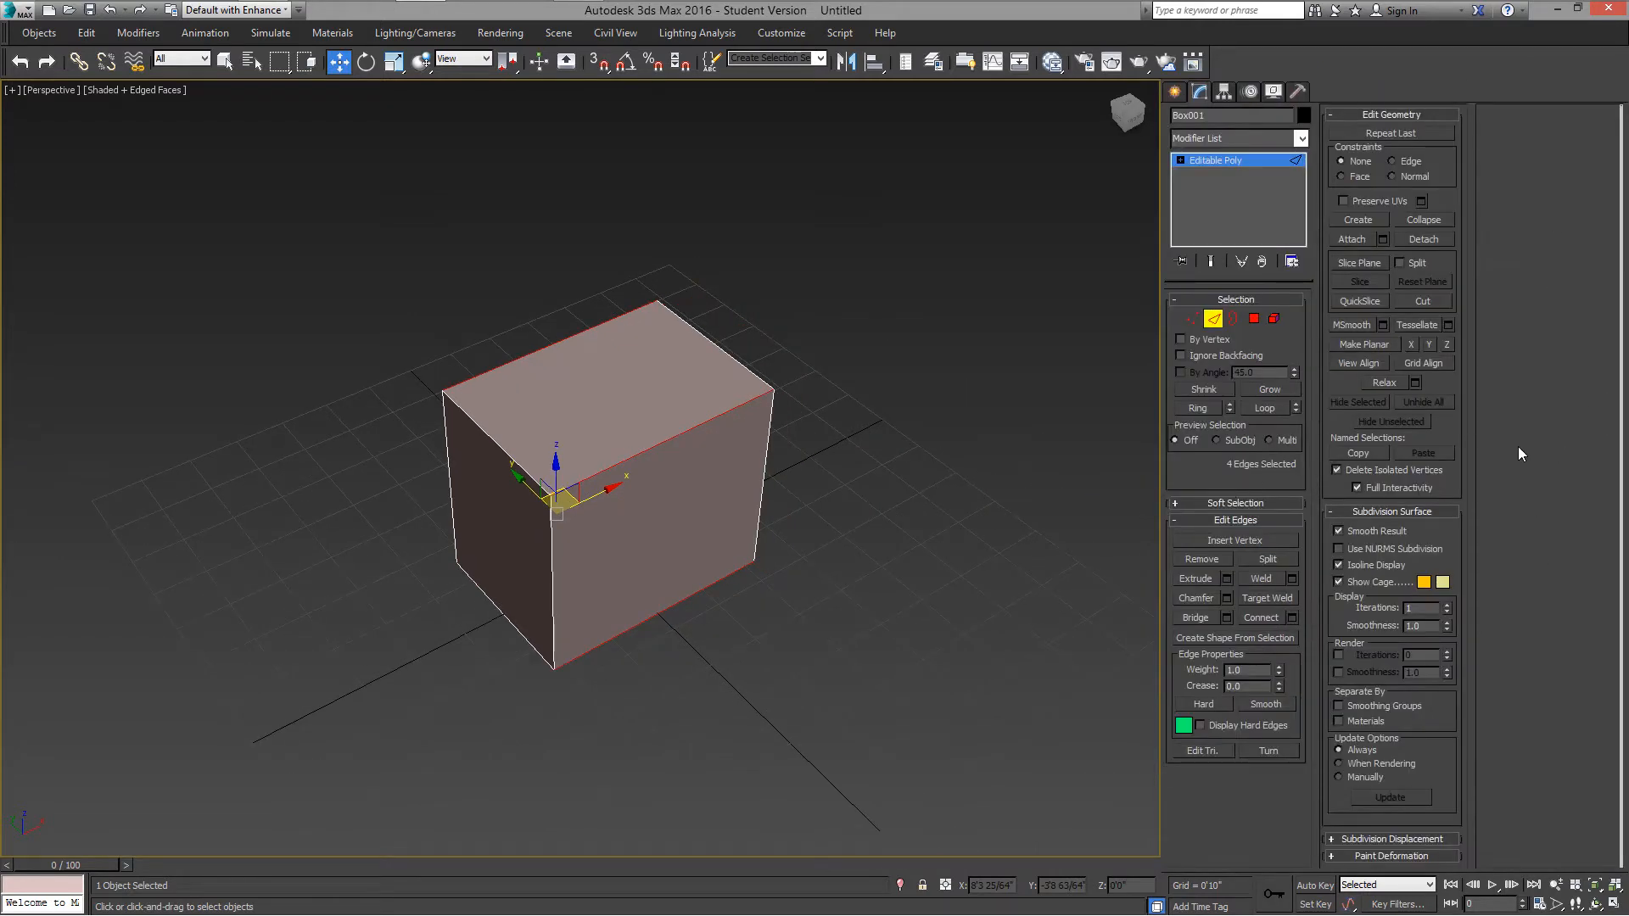
Step: Narrow the command panel to two columns, leaving the Subdivision Displacement rollout collapsed
left_click(1367, 839)
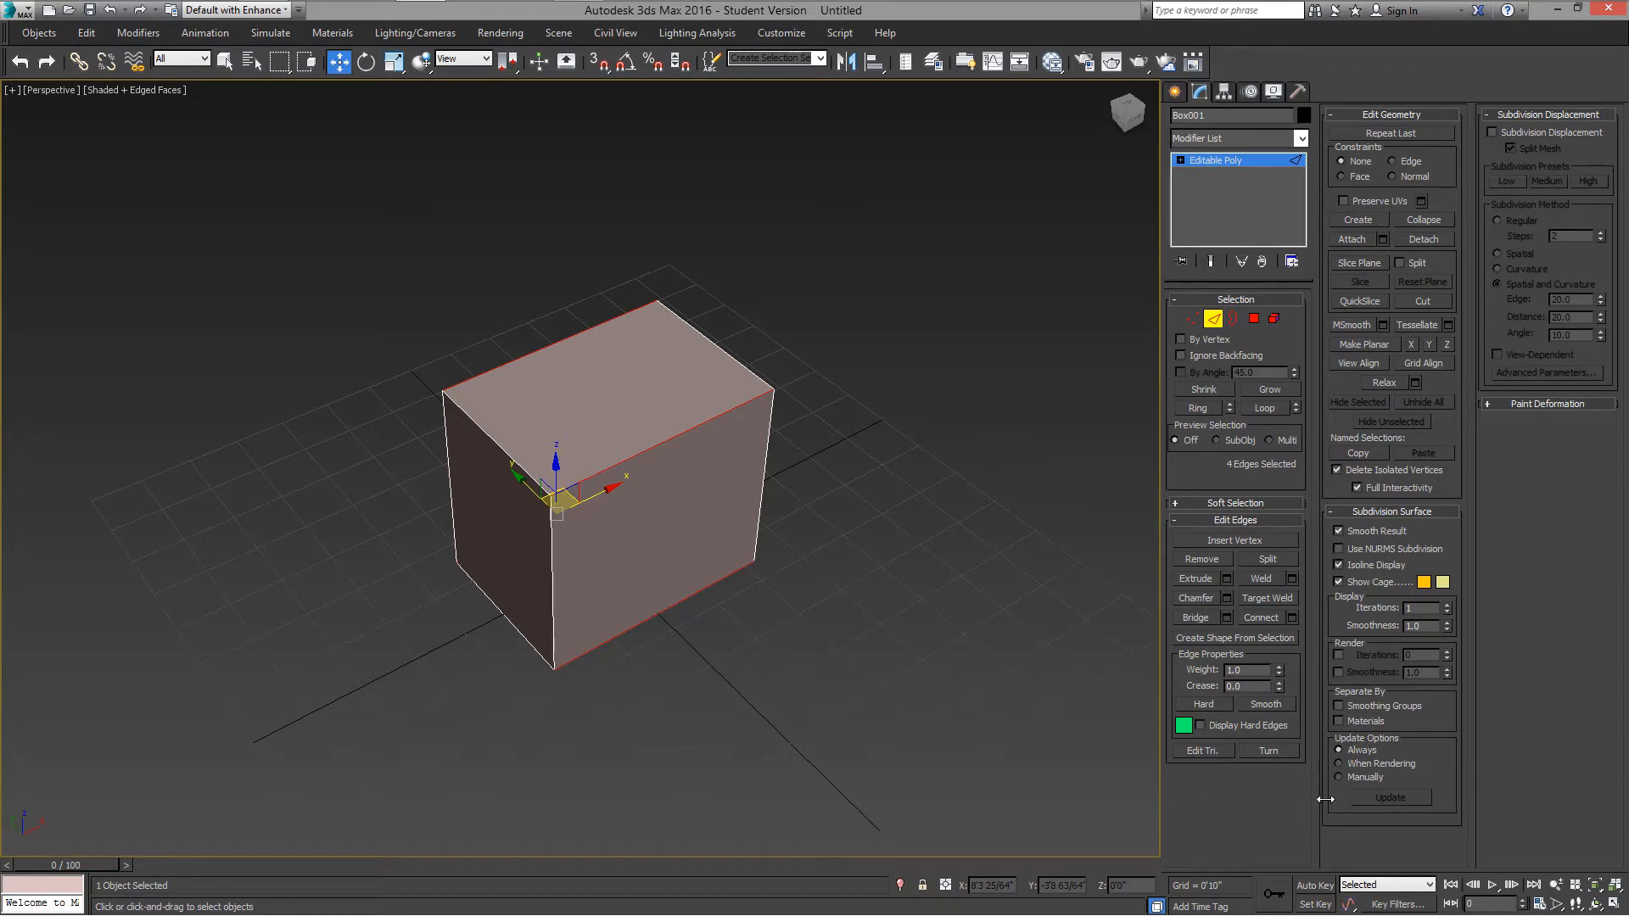
left_click_drag(1326, 799, 1338, 795)
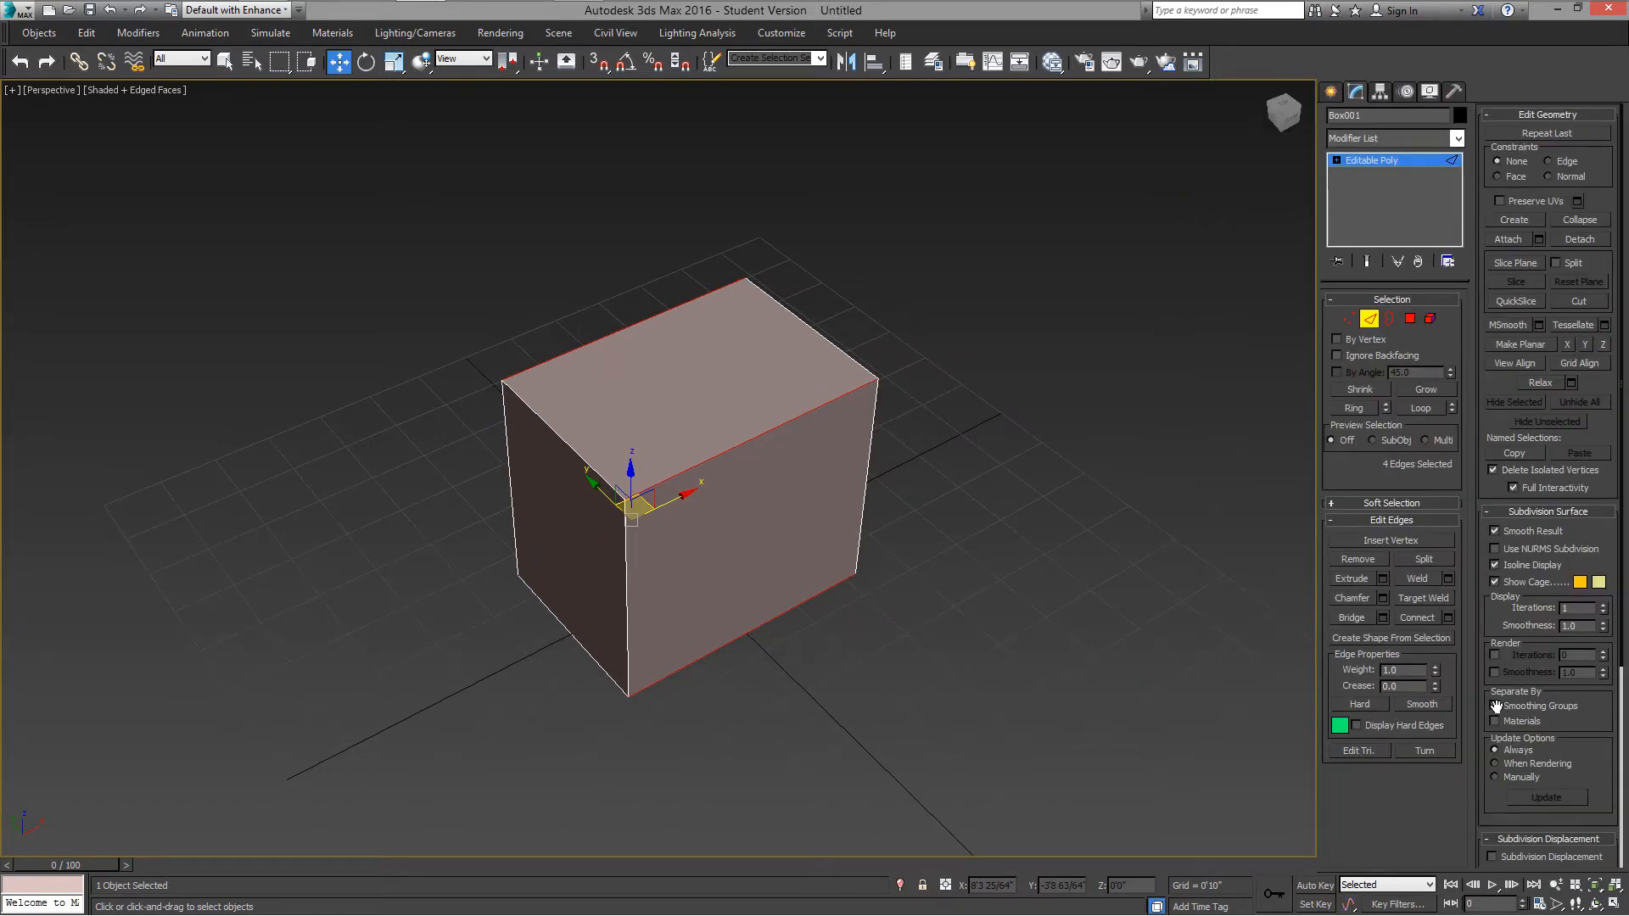
left_click(1505, 838)
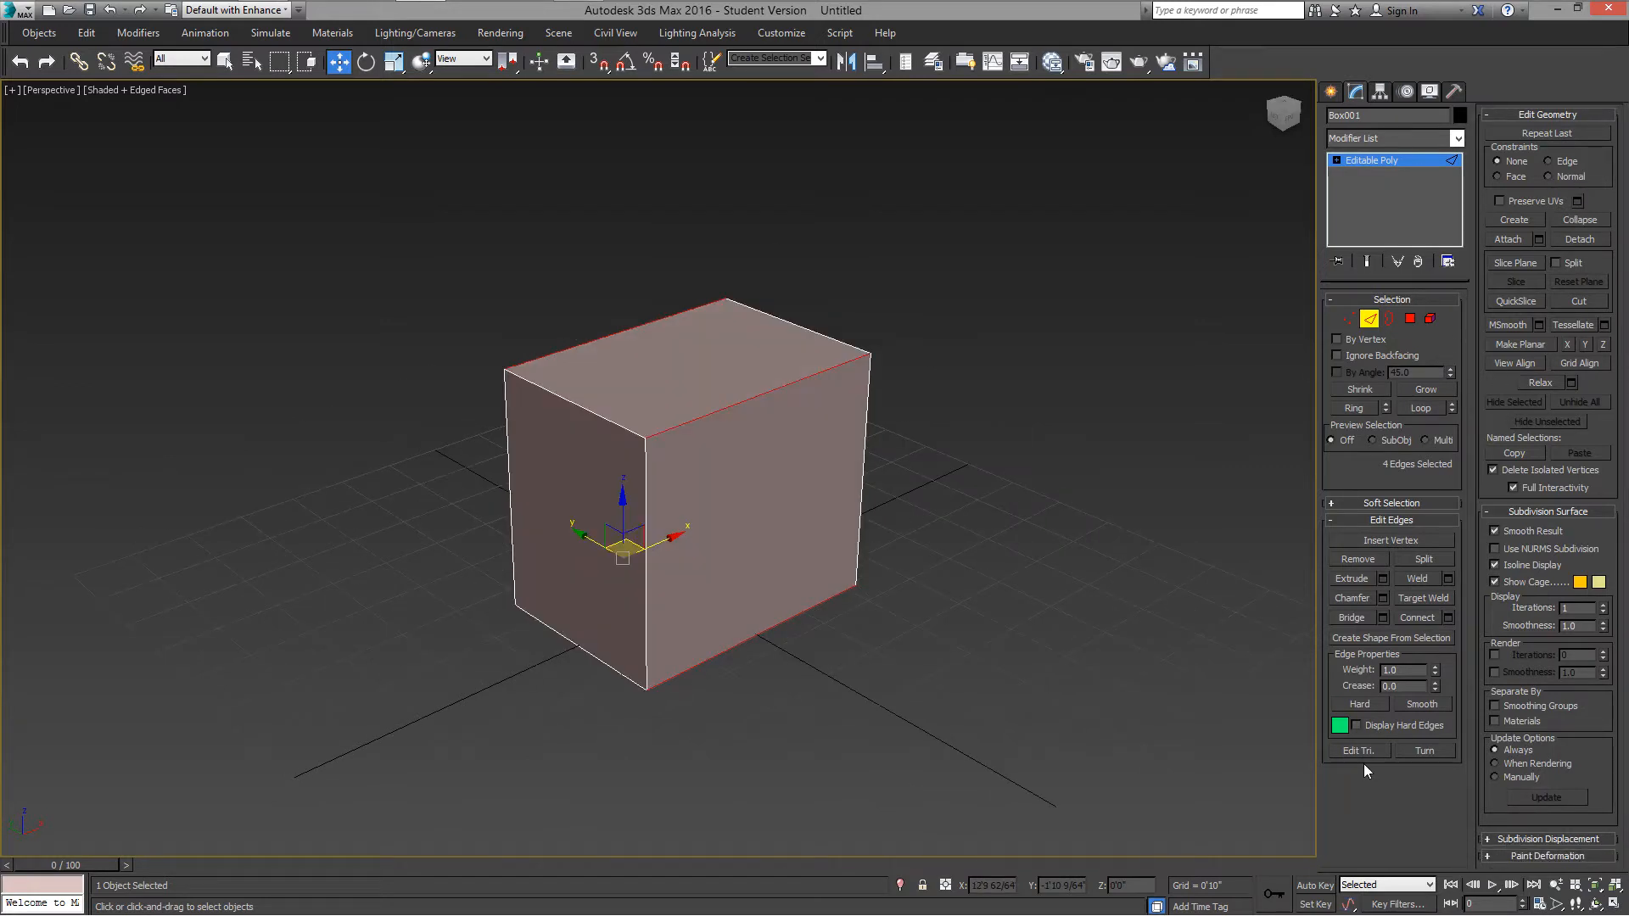
Step: Connect the four selected edges with 2 segments and a Pinch of 65, and clear the edge selection
left_click(1449, 618)
left_click(804, 433)
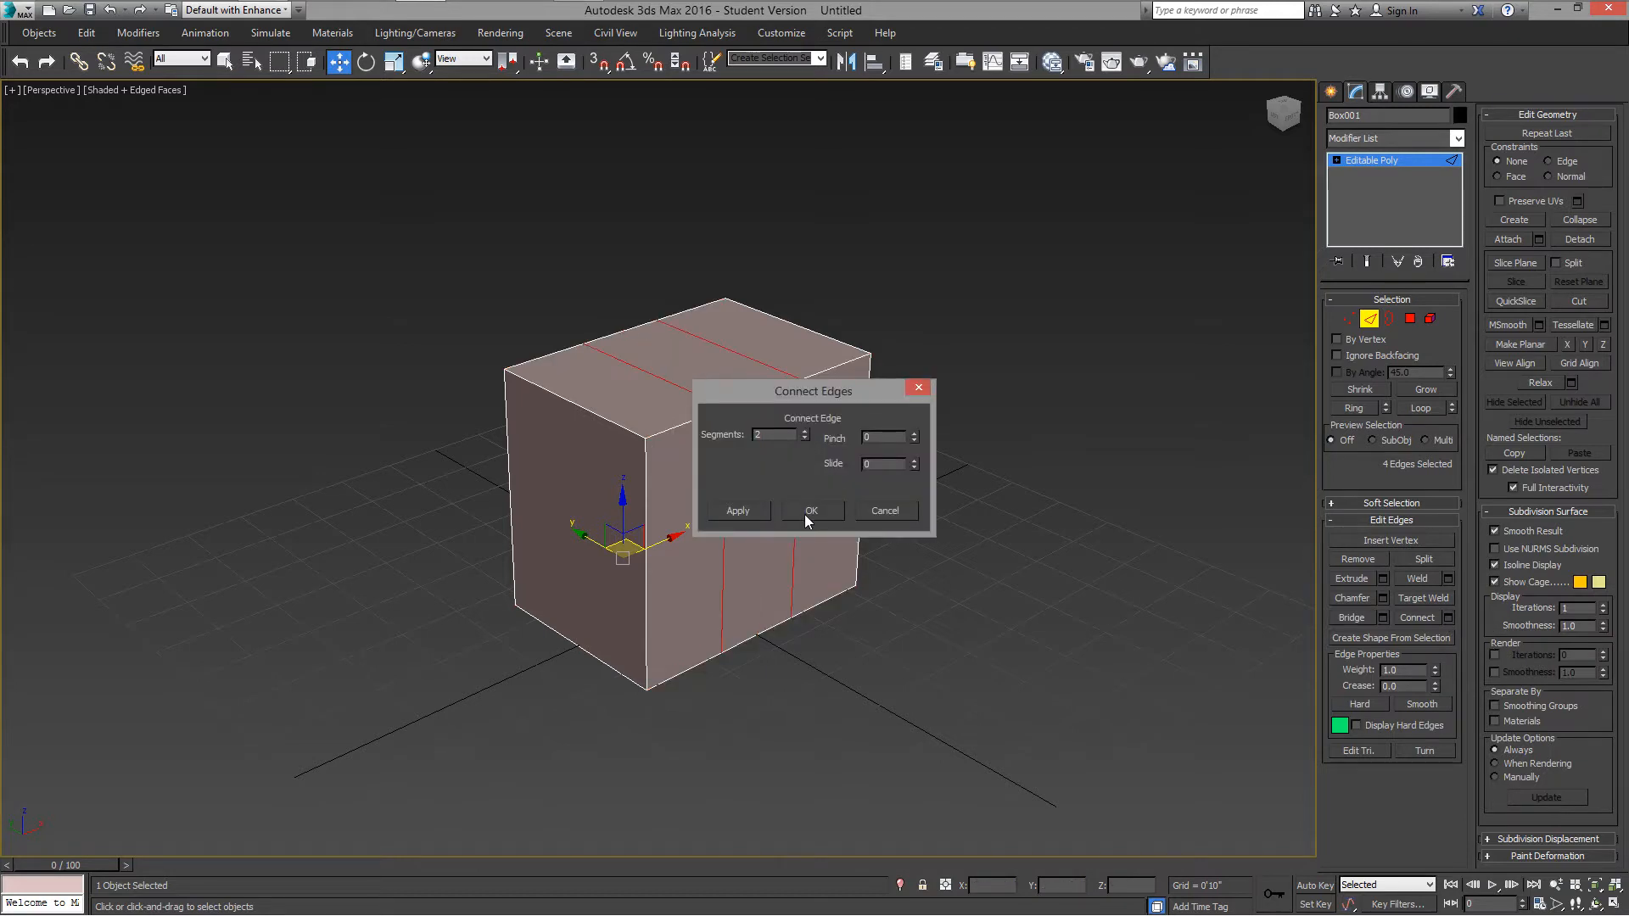
left_click_drag(915, 435, 945, 392)
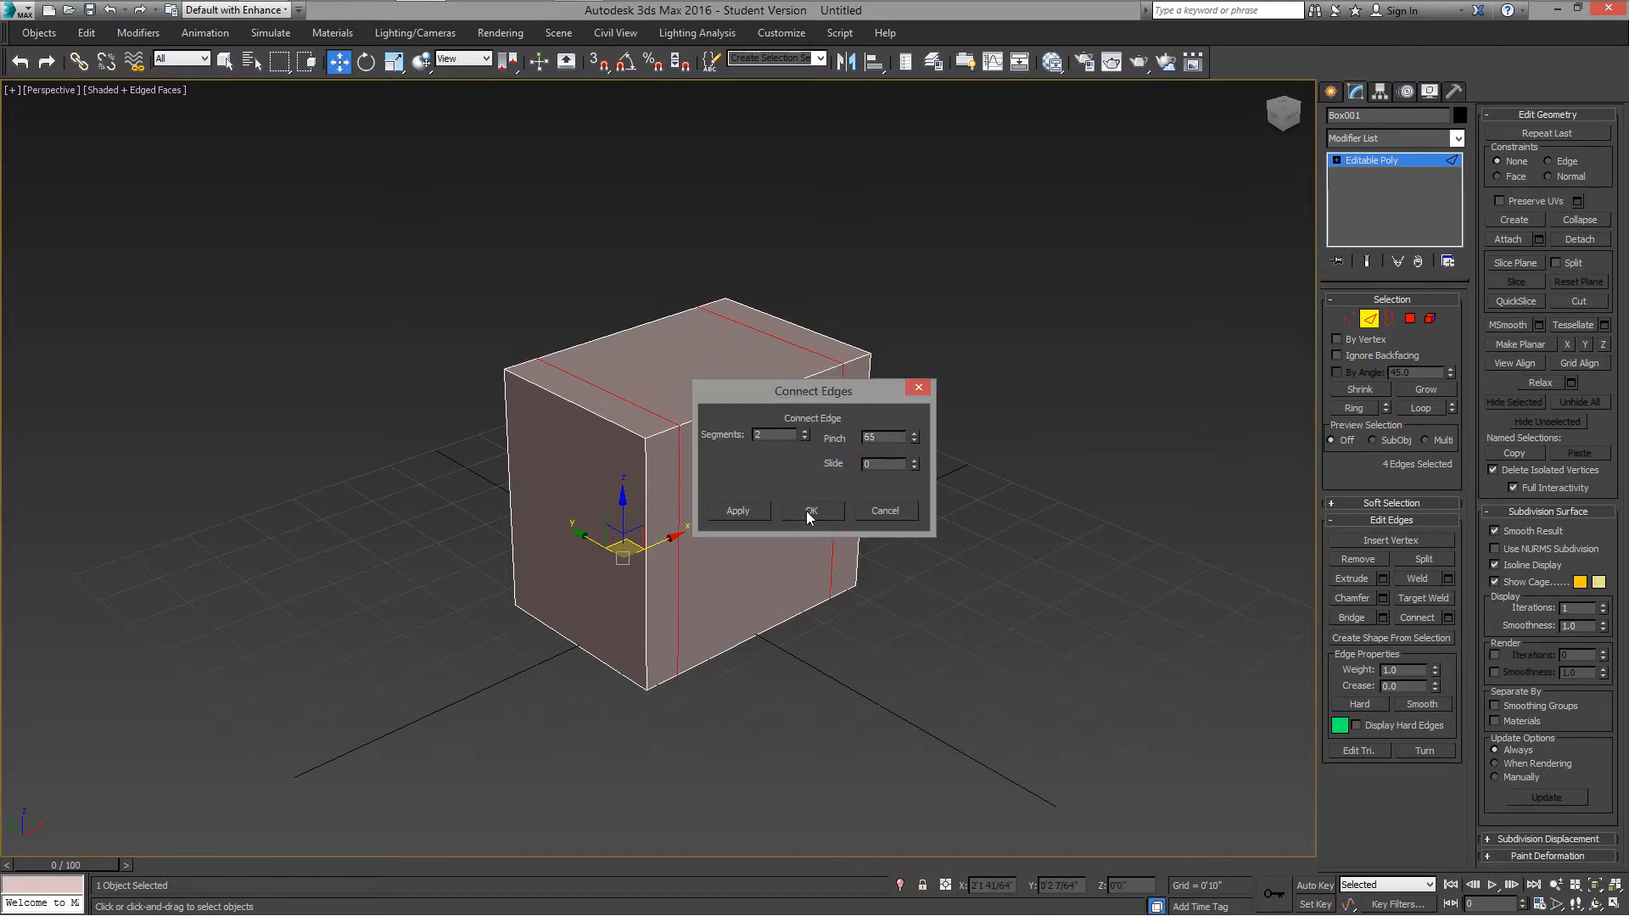
left_click(806, 511)
middle_click_drag(806, 512, 840, 550, "alt")
left_click(959, 481)
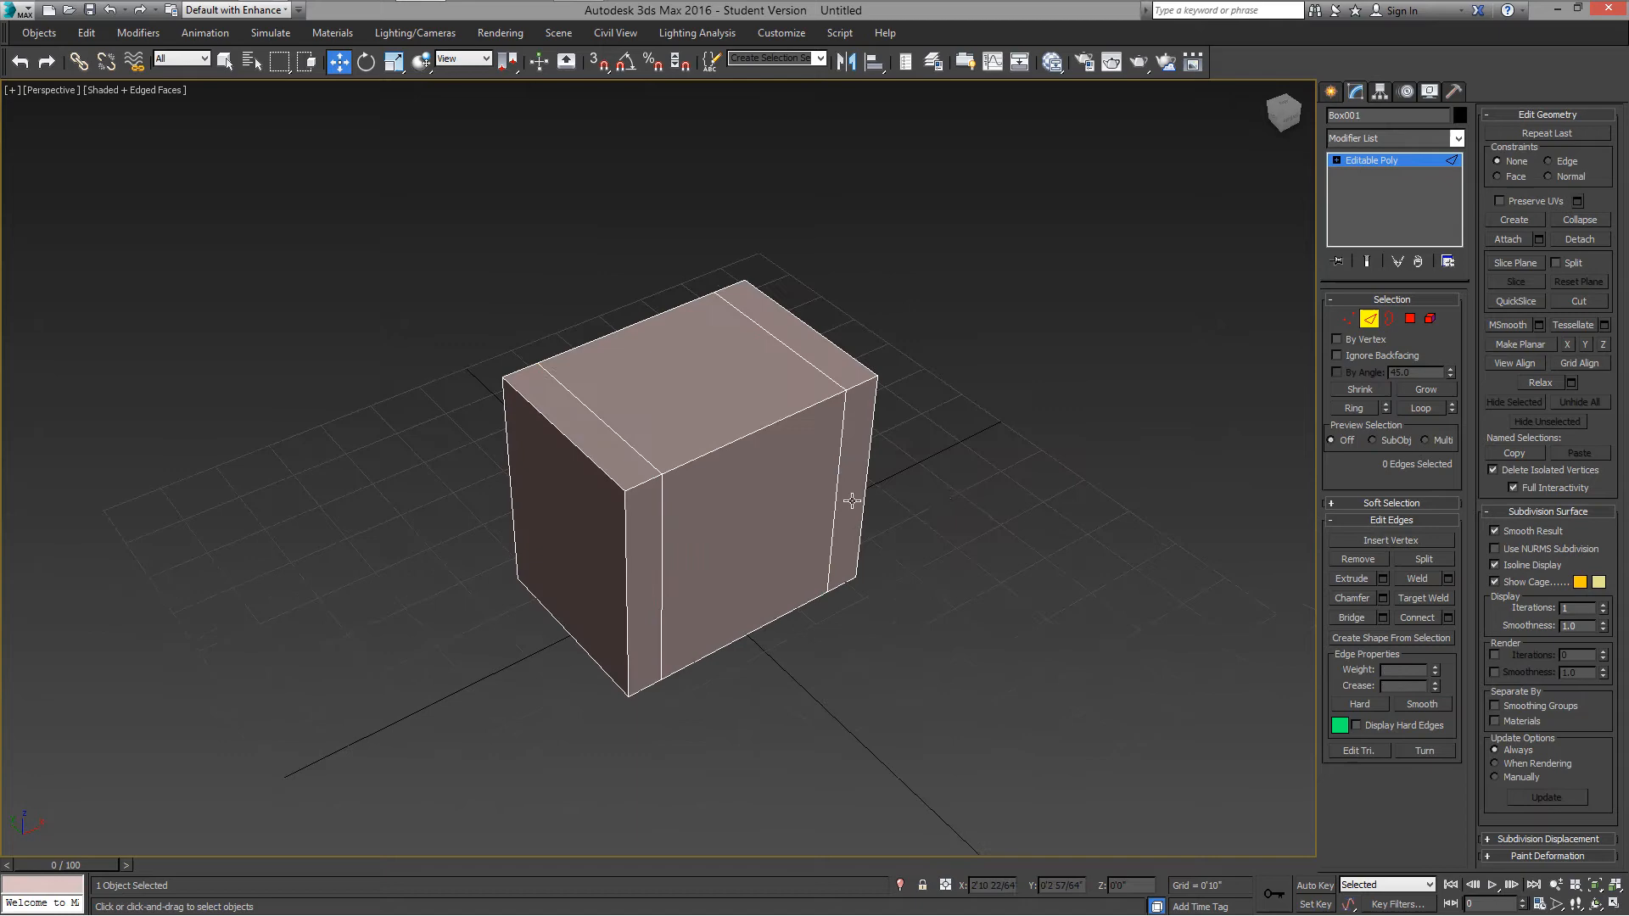
Step: Delete the bottom and both end polygons of the box at Polygon sub-object level
left_click(1410, 319)
middle_click_drag(827, 475, 798, 584, "alt")
left_click(648, 543)
key("Delete")
left_click(662, 527)
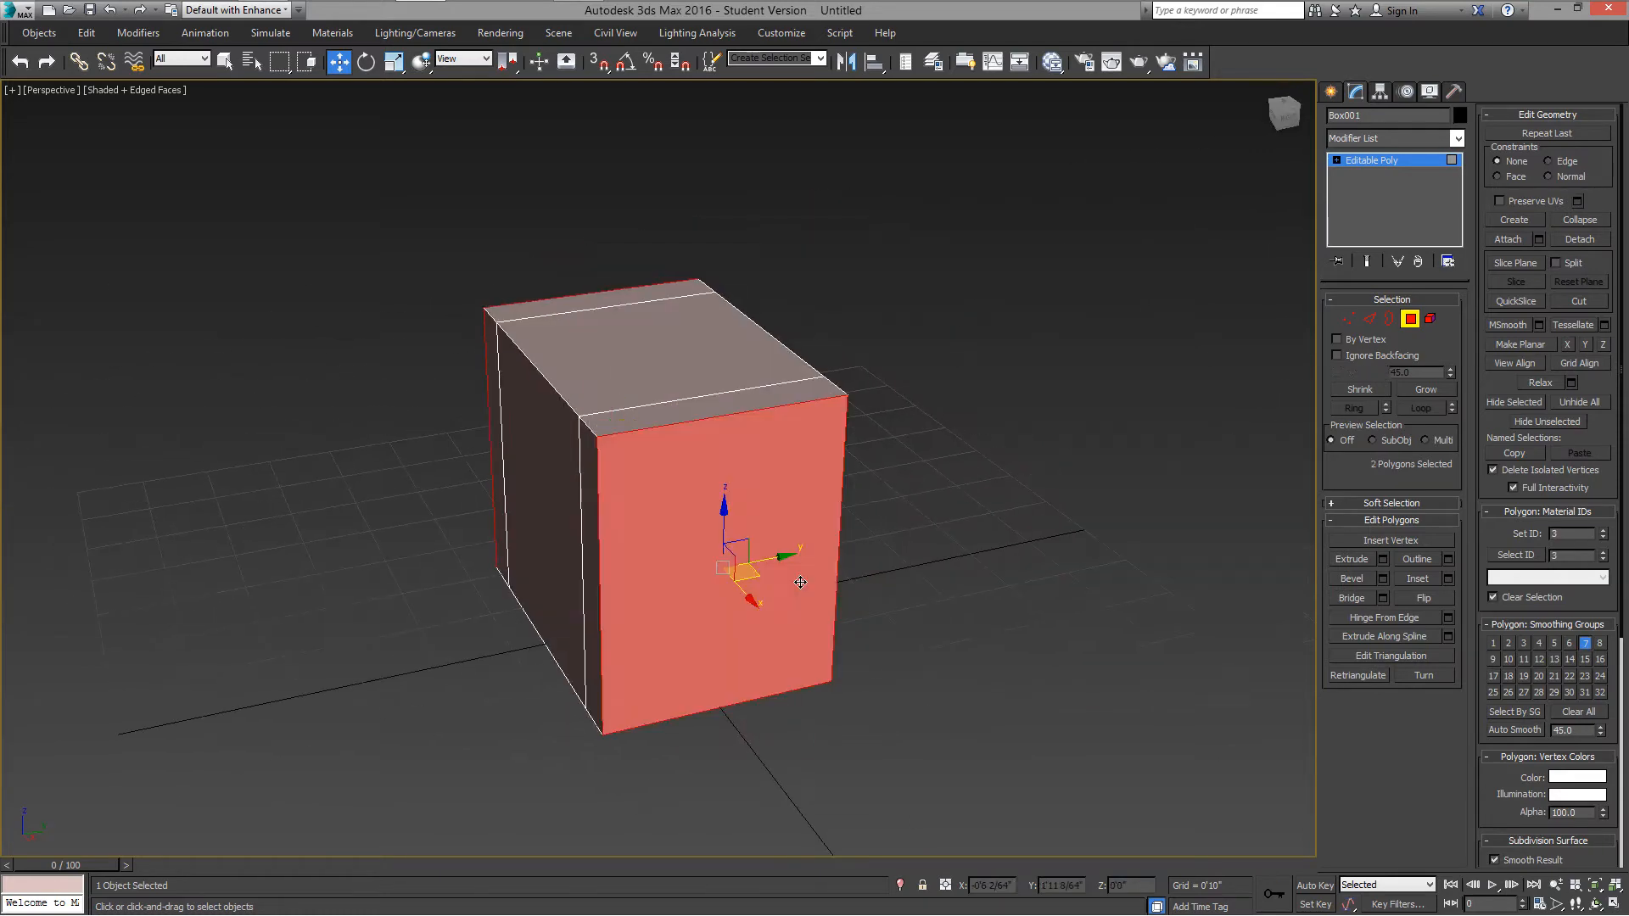
key("Delete")
middle_click_drag(700, 552, 890, 555, "alt")
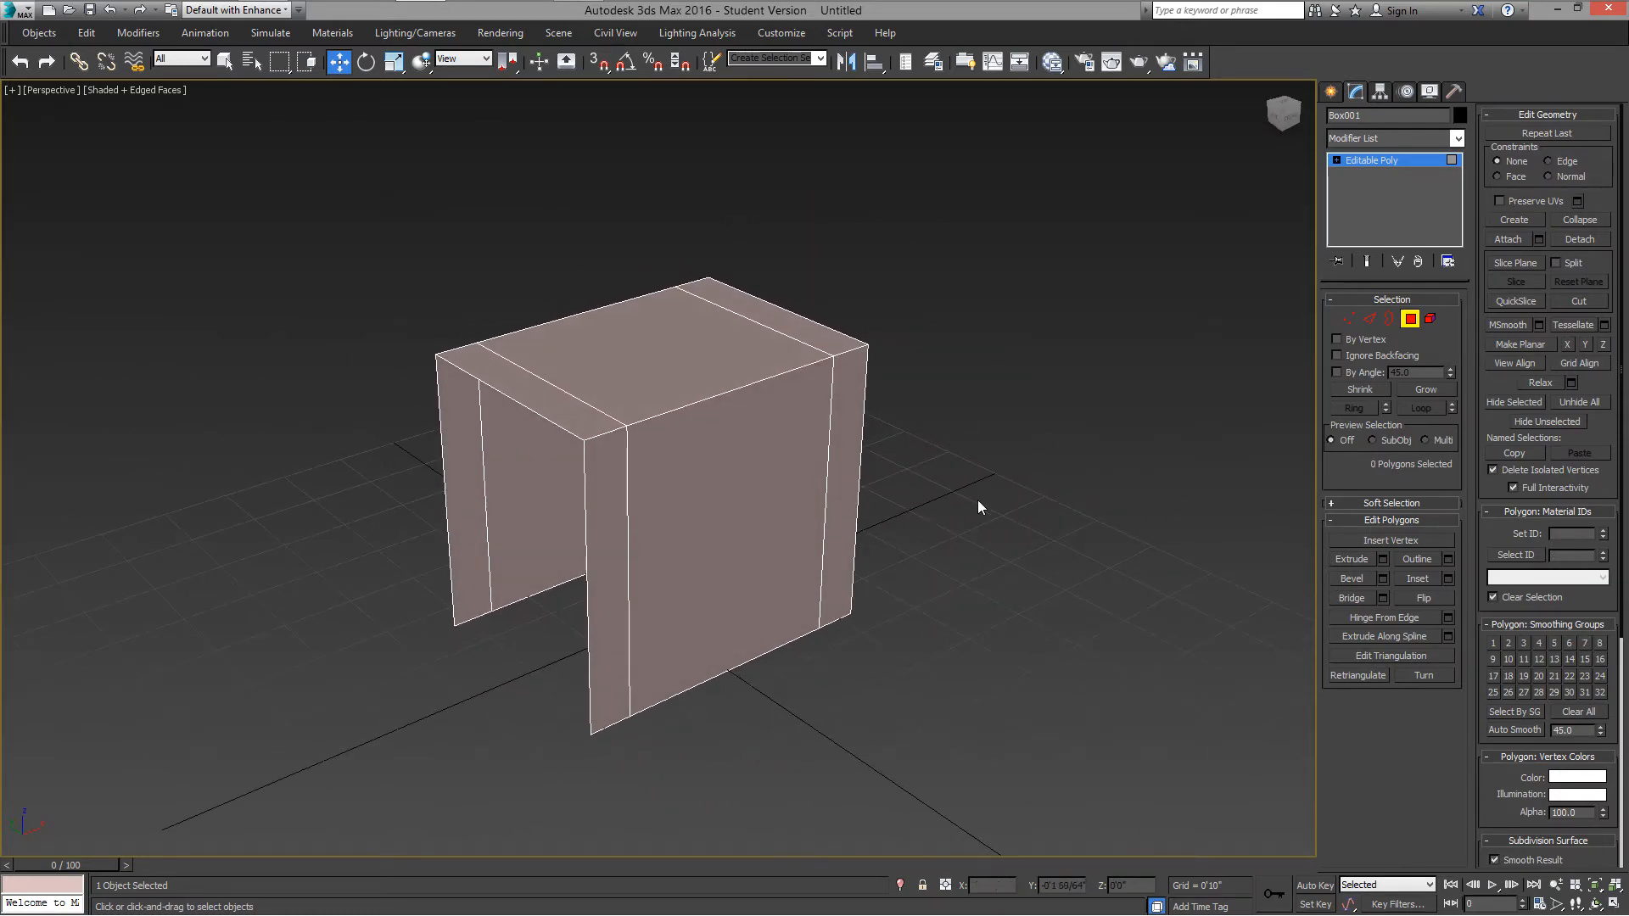
Step: Leave Polygon level and add a TurboSmooth modifier with 2 iterations to the box
left_click(1410, 318)
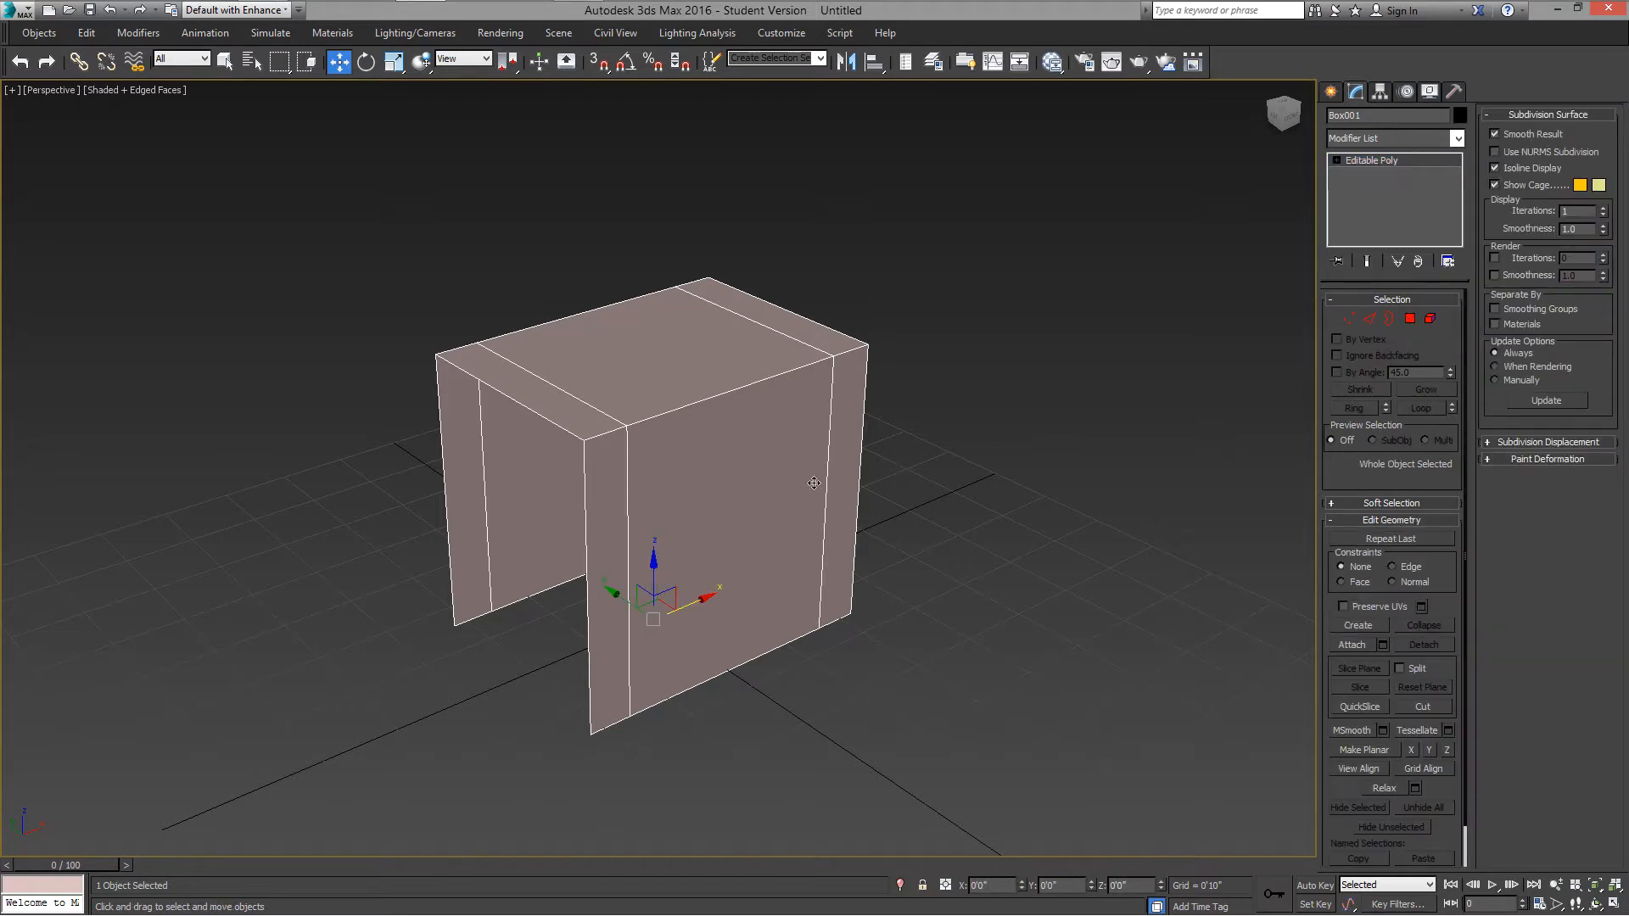
left_click(1458, 138)
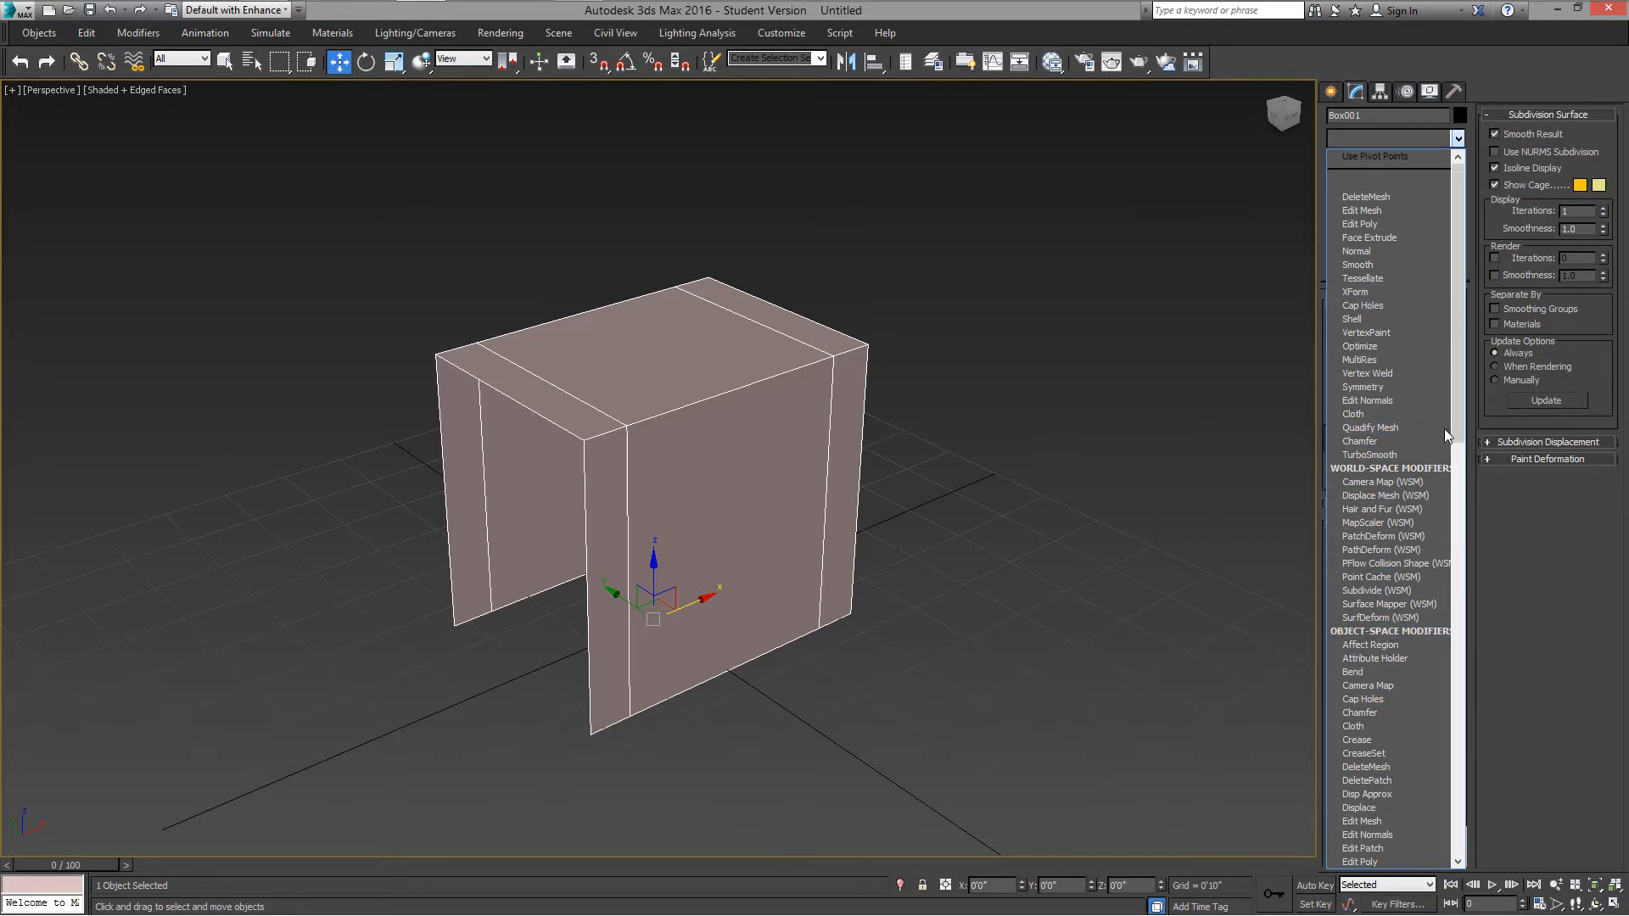
left_click_drag(1458, 329, 1485, 578)
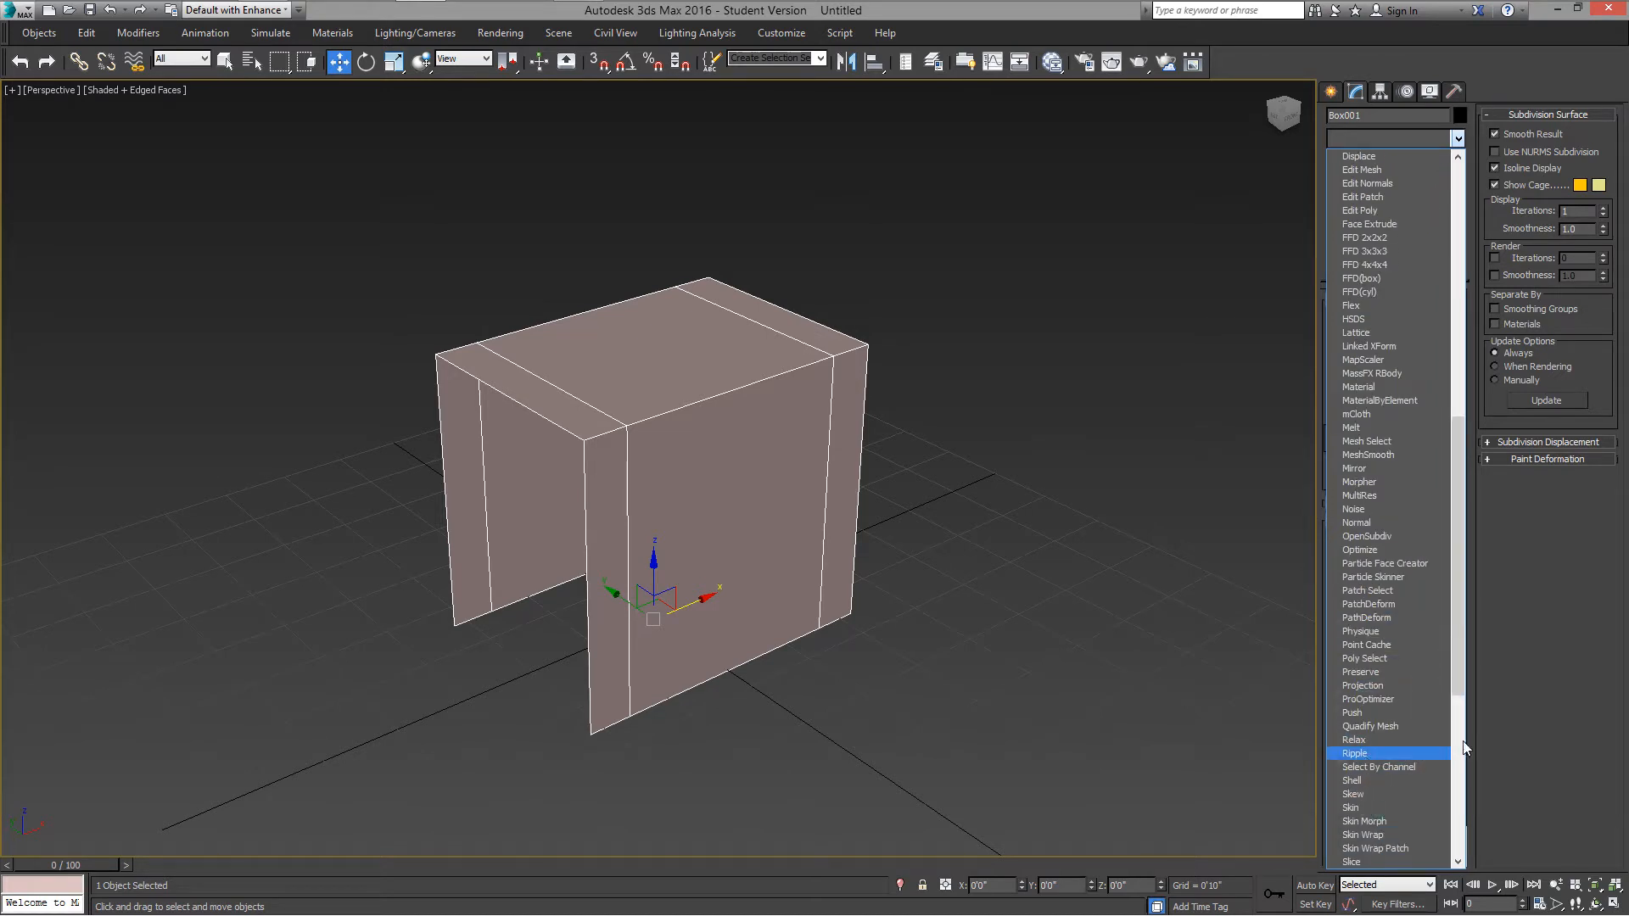
left_click_drag(1458, 625, 1478, 791)
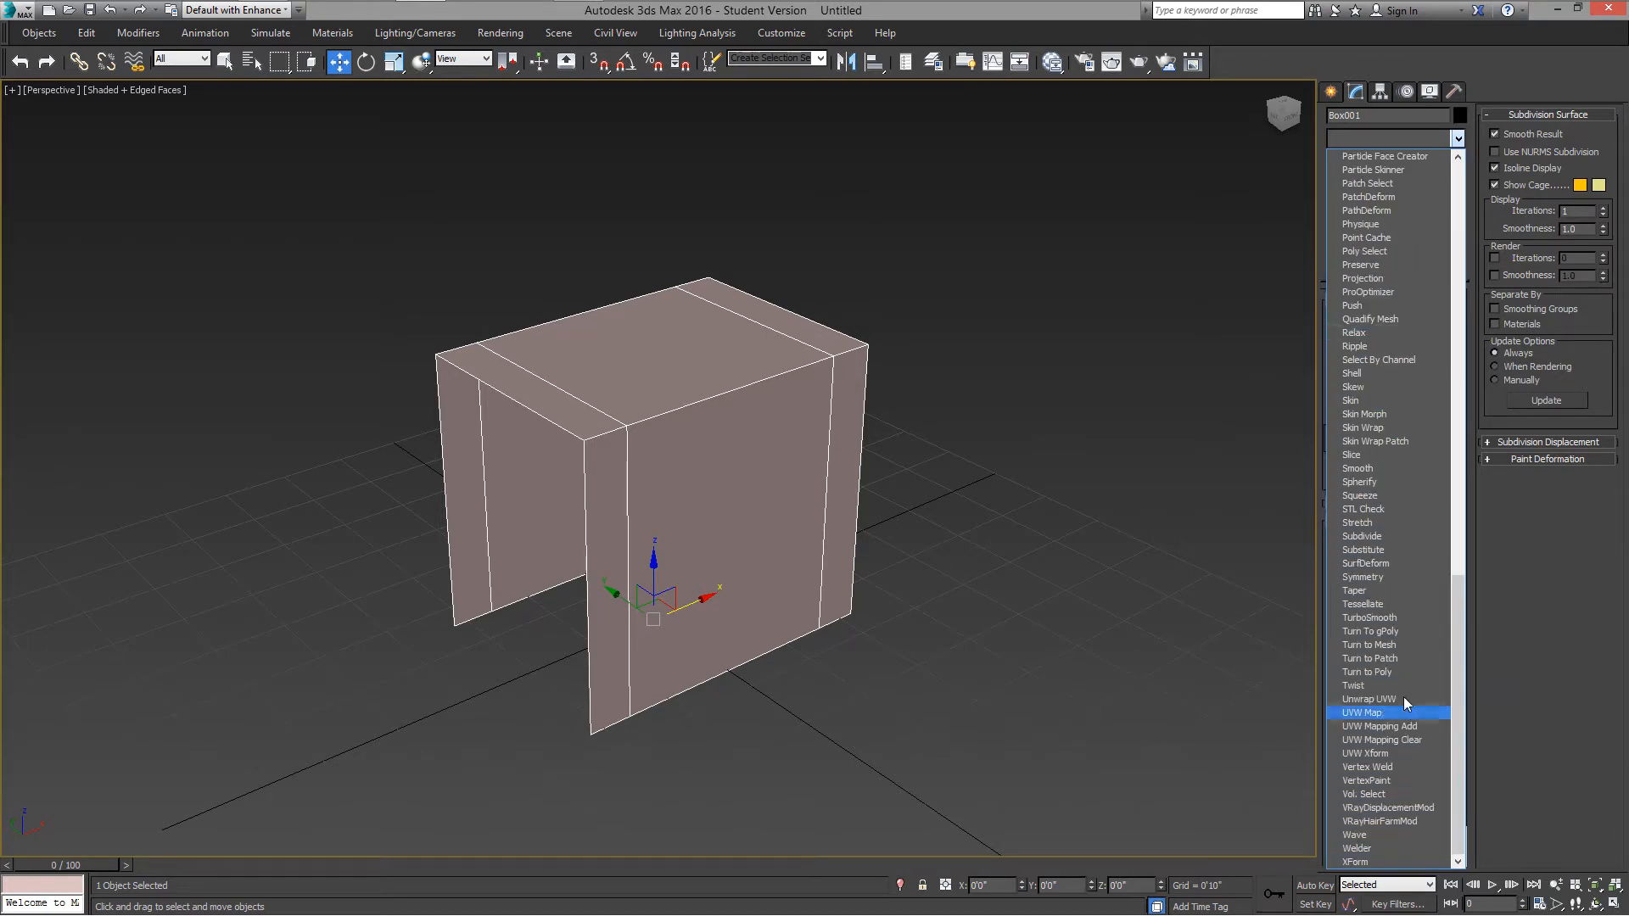
left_click(1370, 619)
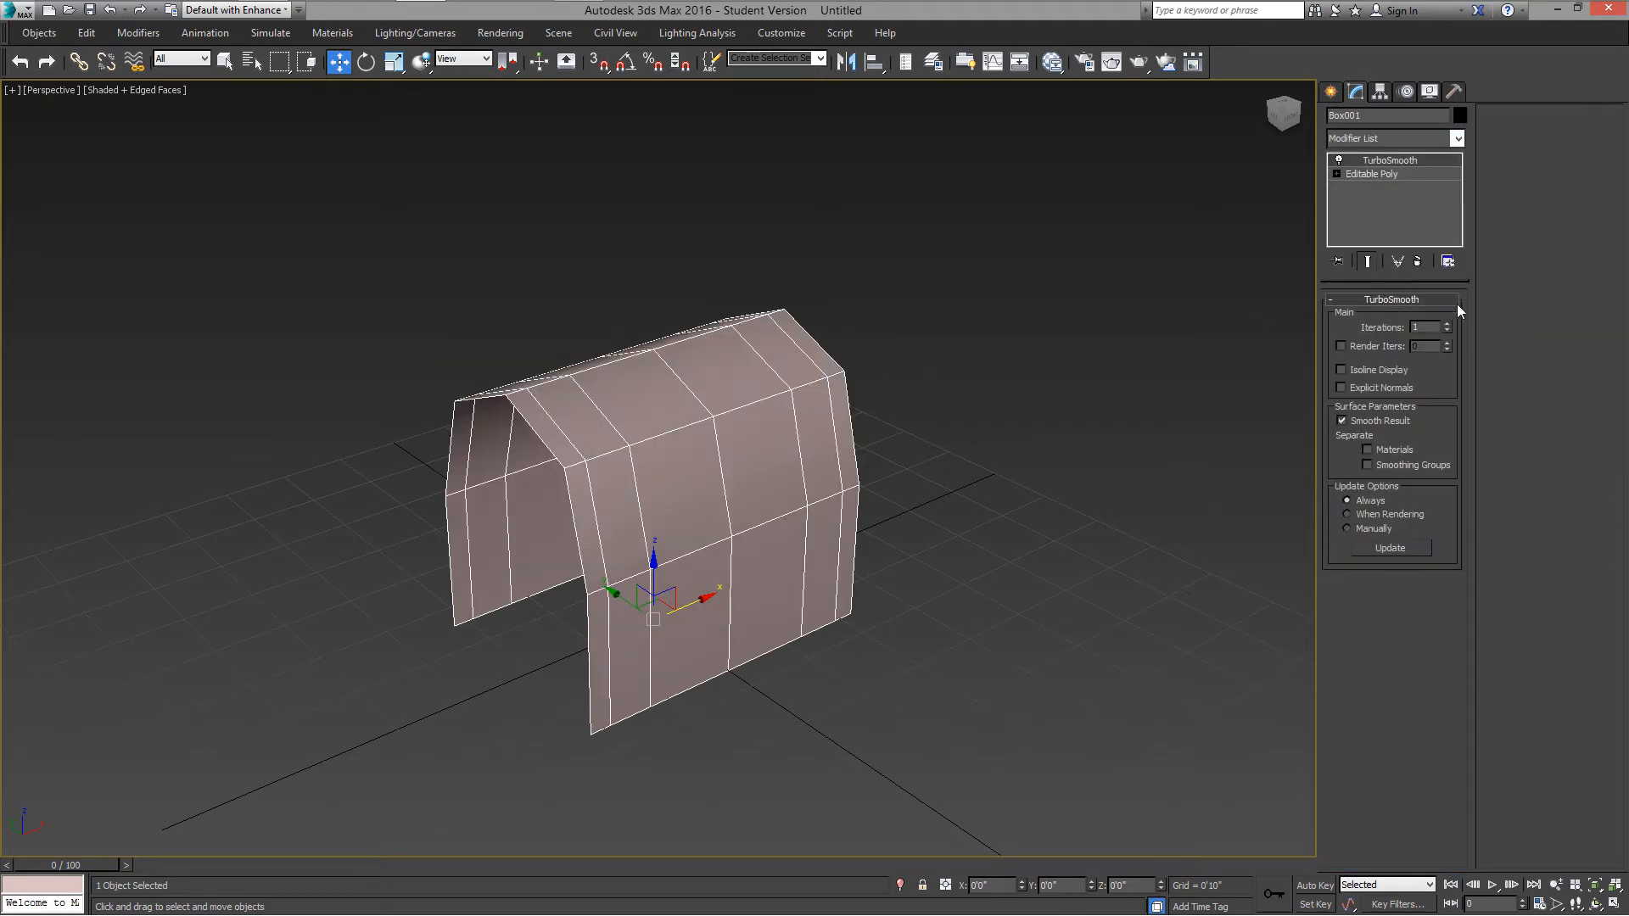
left_click(1447, 325)
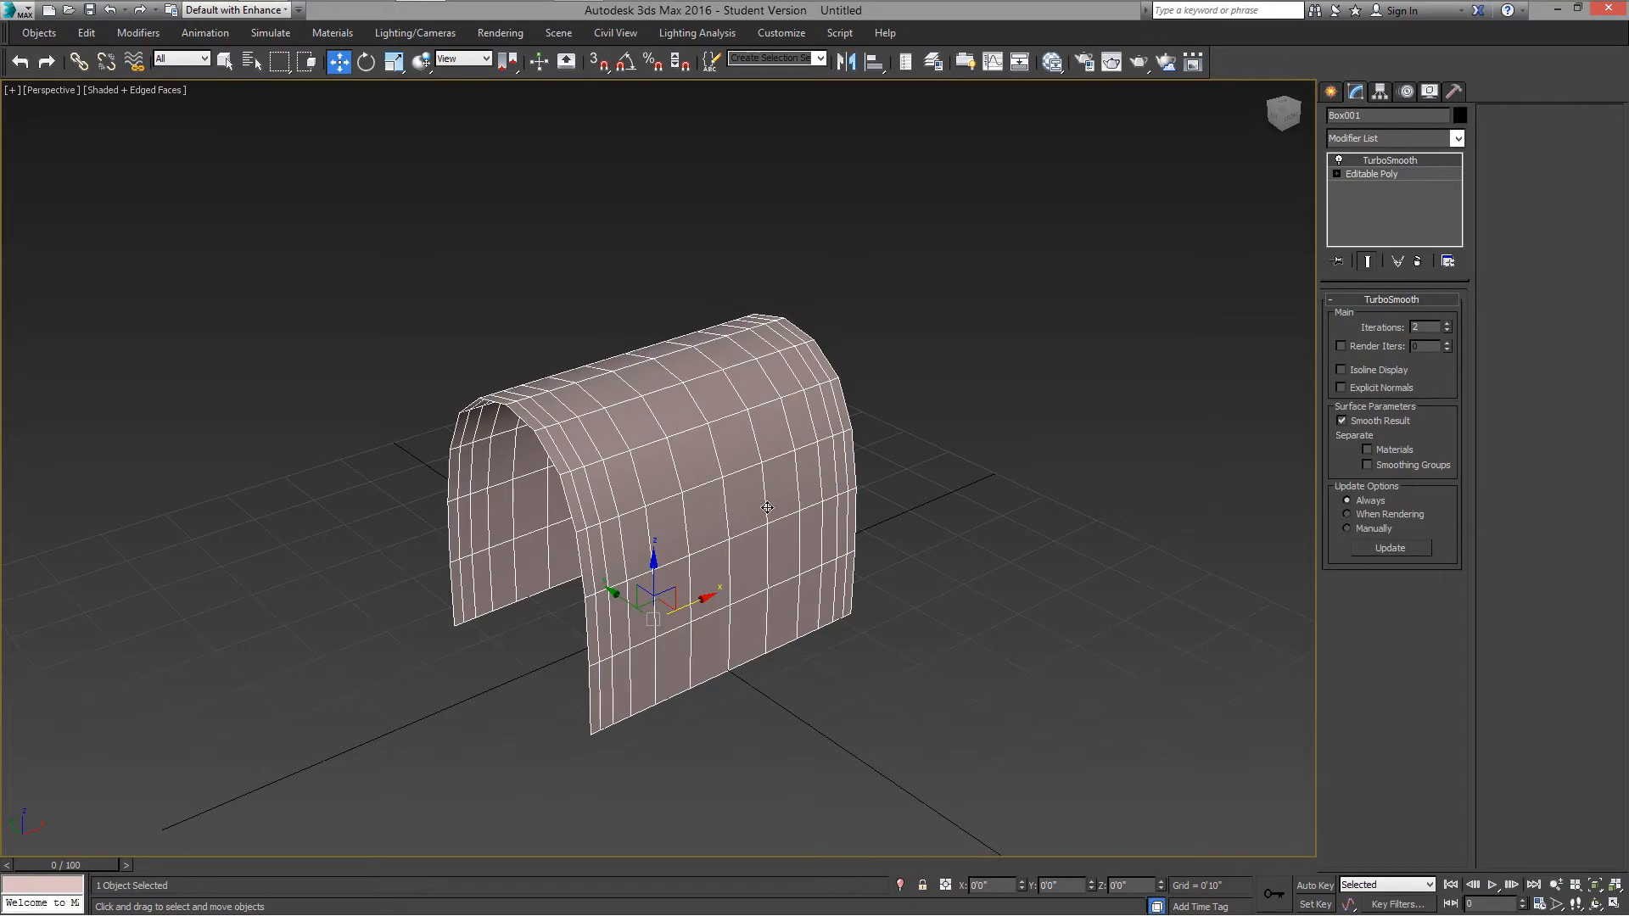
Step: Inspect the smoothed shape with the Edged Faces display toggled off and back on
mouse_move(736, 474)
middle_mouse_down("alt")
mouse_move(801, 364)
mouse_move(758, 399)
mouse_move(756, 482)
middle_mouse_up("alt")
key("F4")
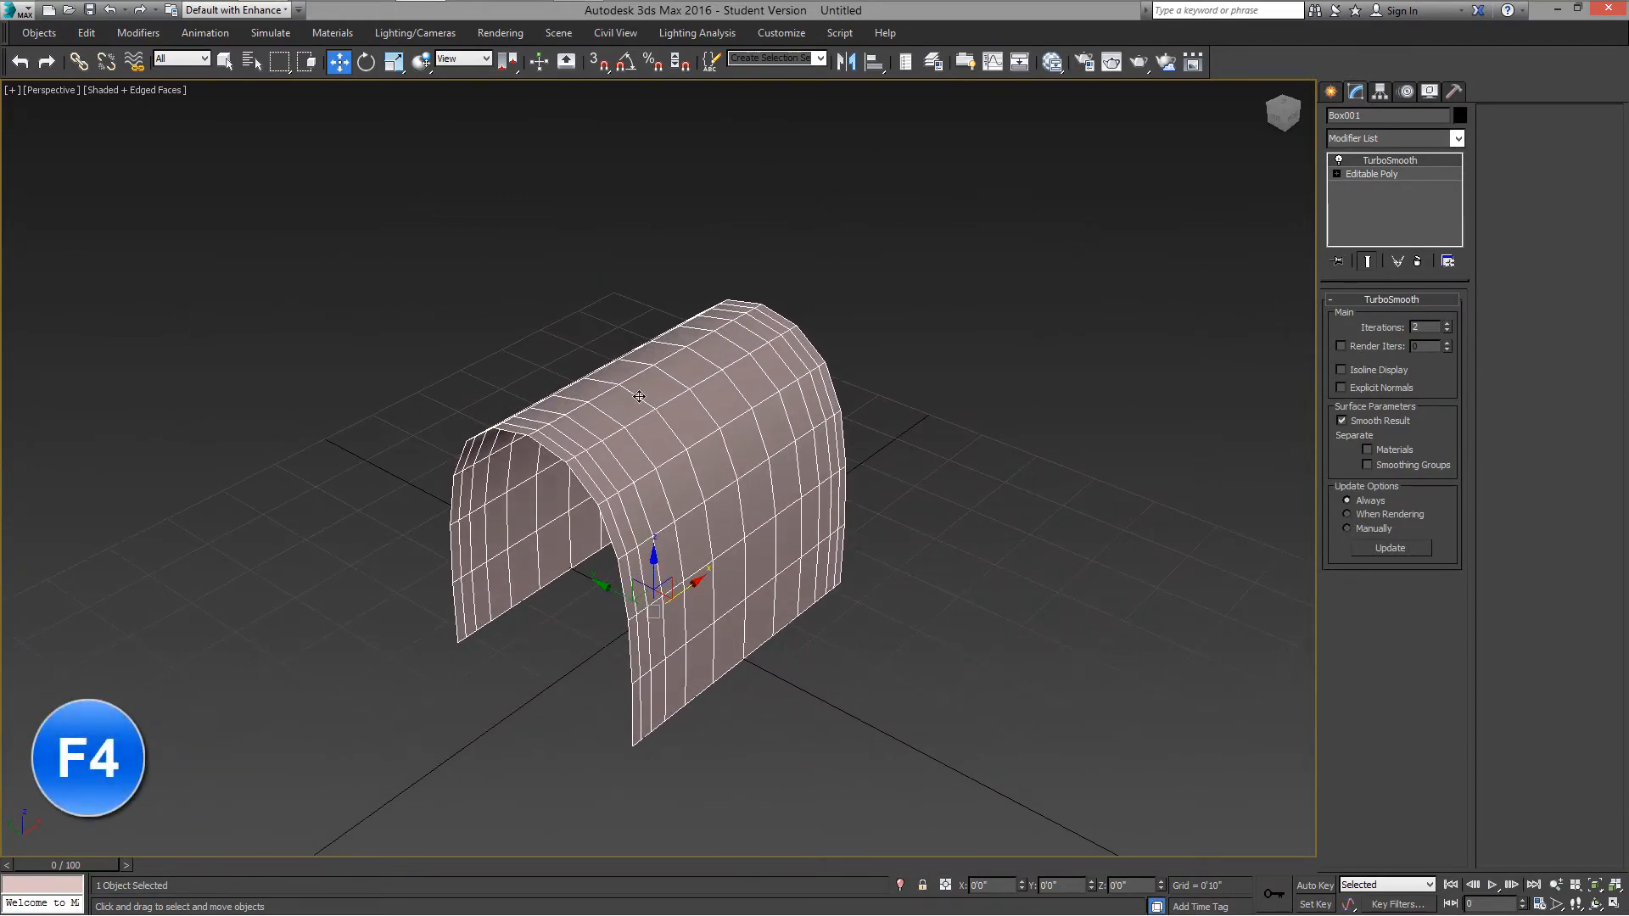
middle_click_drag(671, 449, 717, 473, "alt")
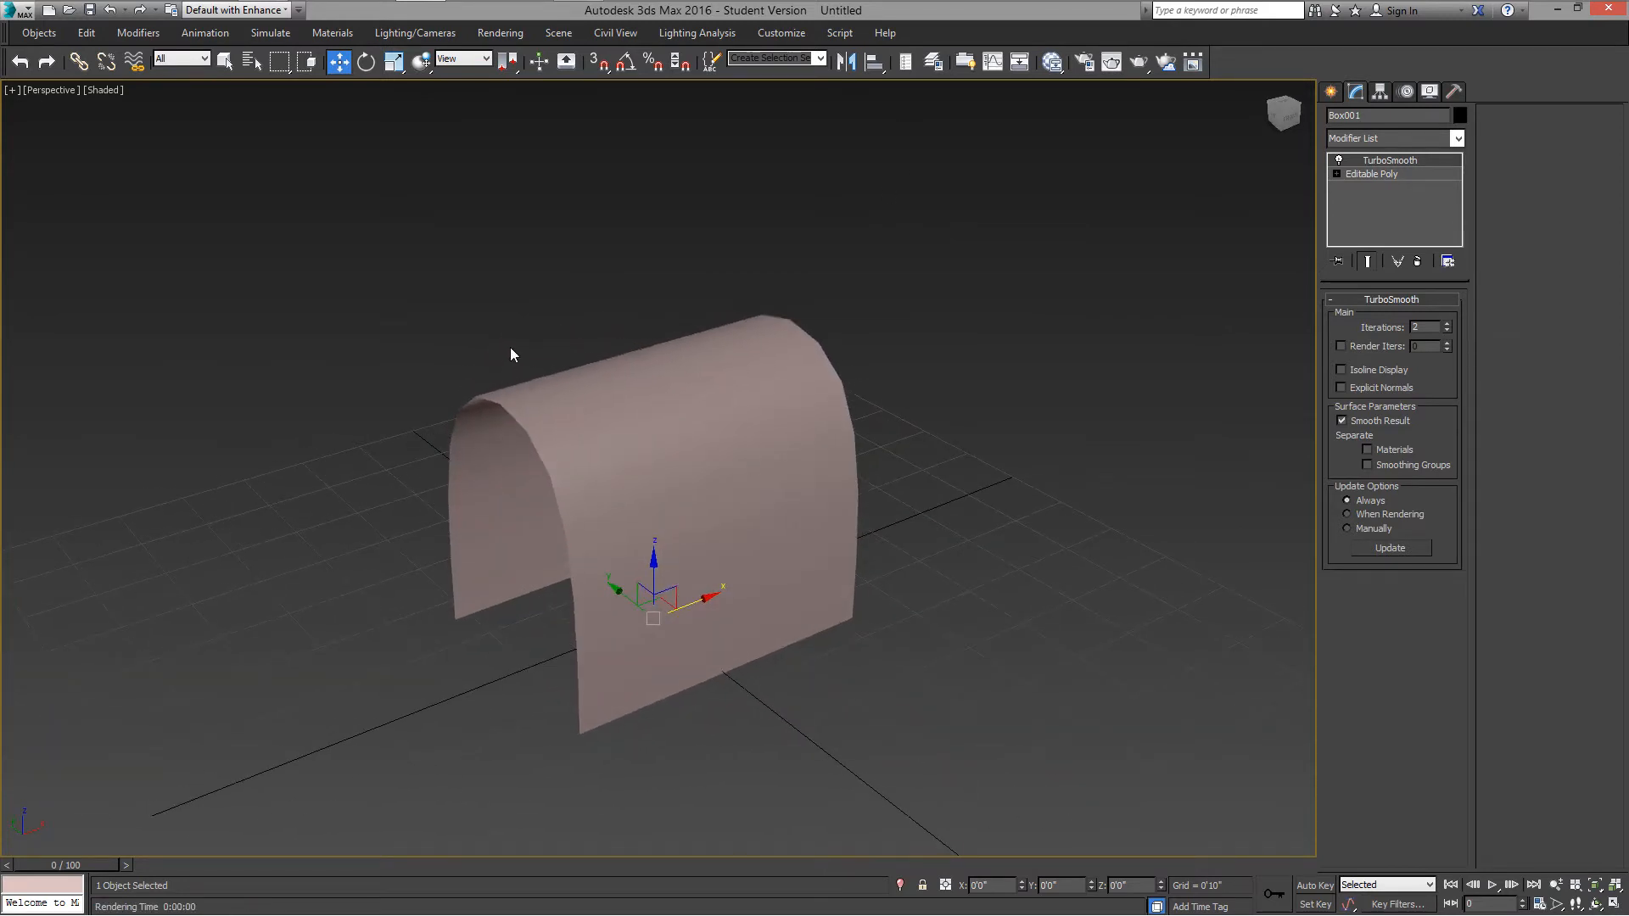
key("F4")
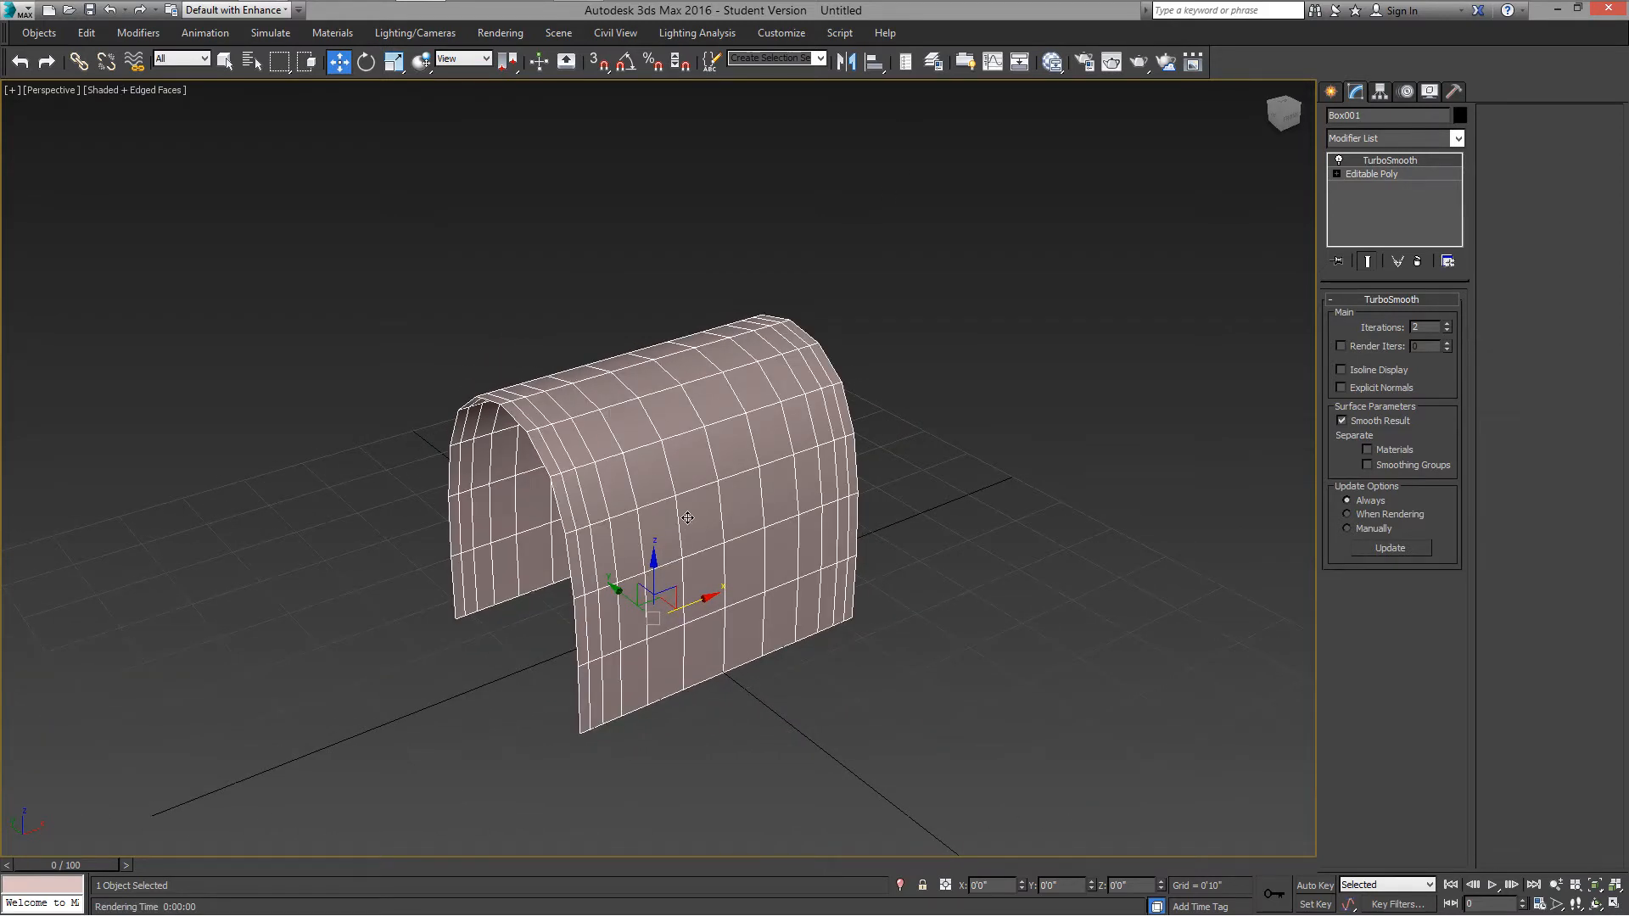
Step: Select the four vertical edges on one side of the Editable Poly and connect them with 1 segment
left_click(1377, 174)
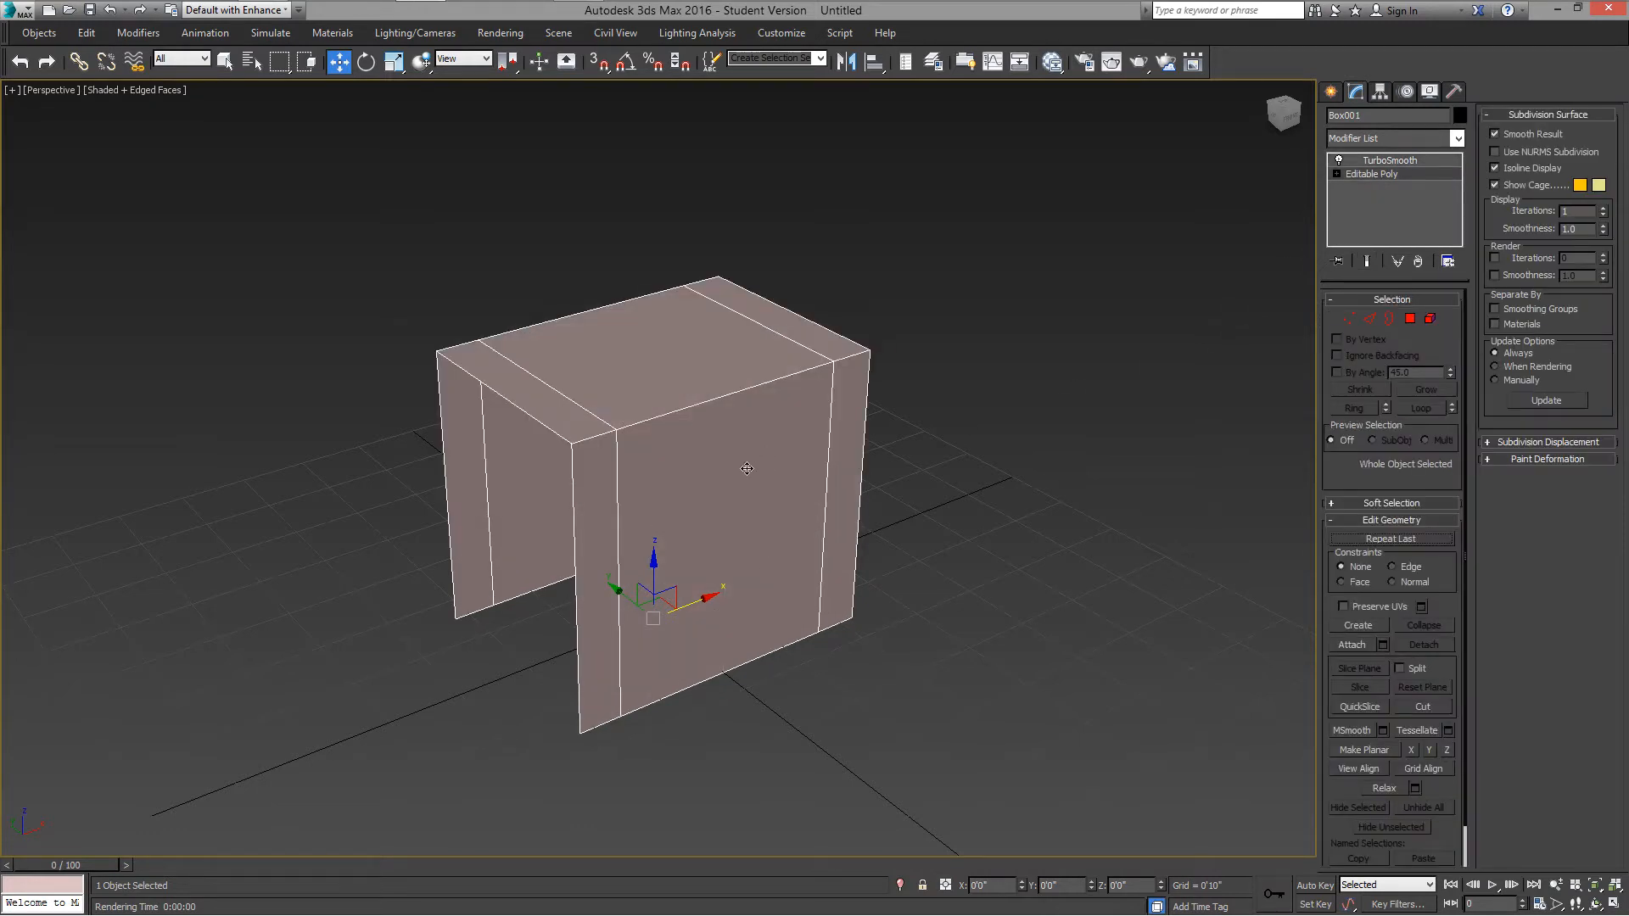
key("2")
middle_click_drag(756, 502, 808, 460, "alt")
left_click_drag(694, 470, 914, 485)
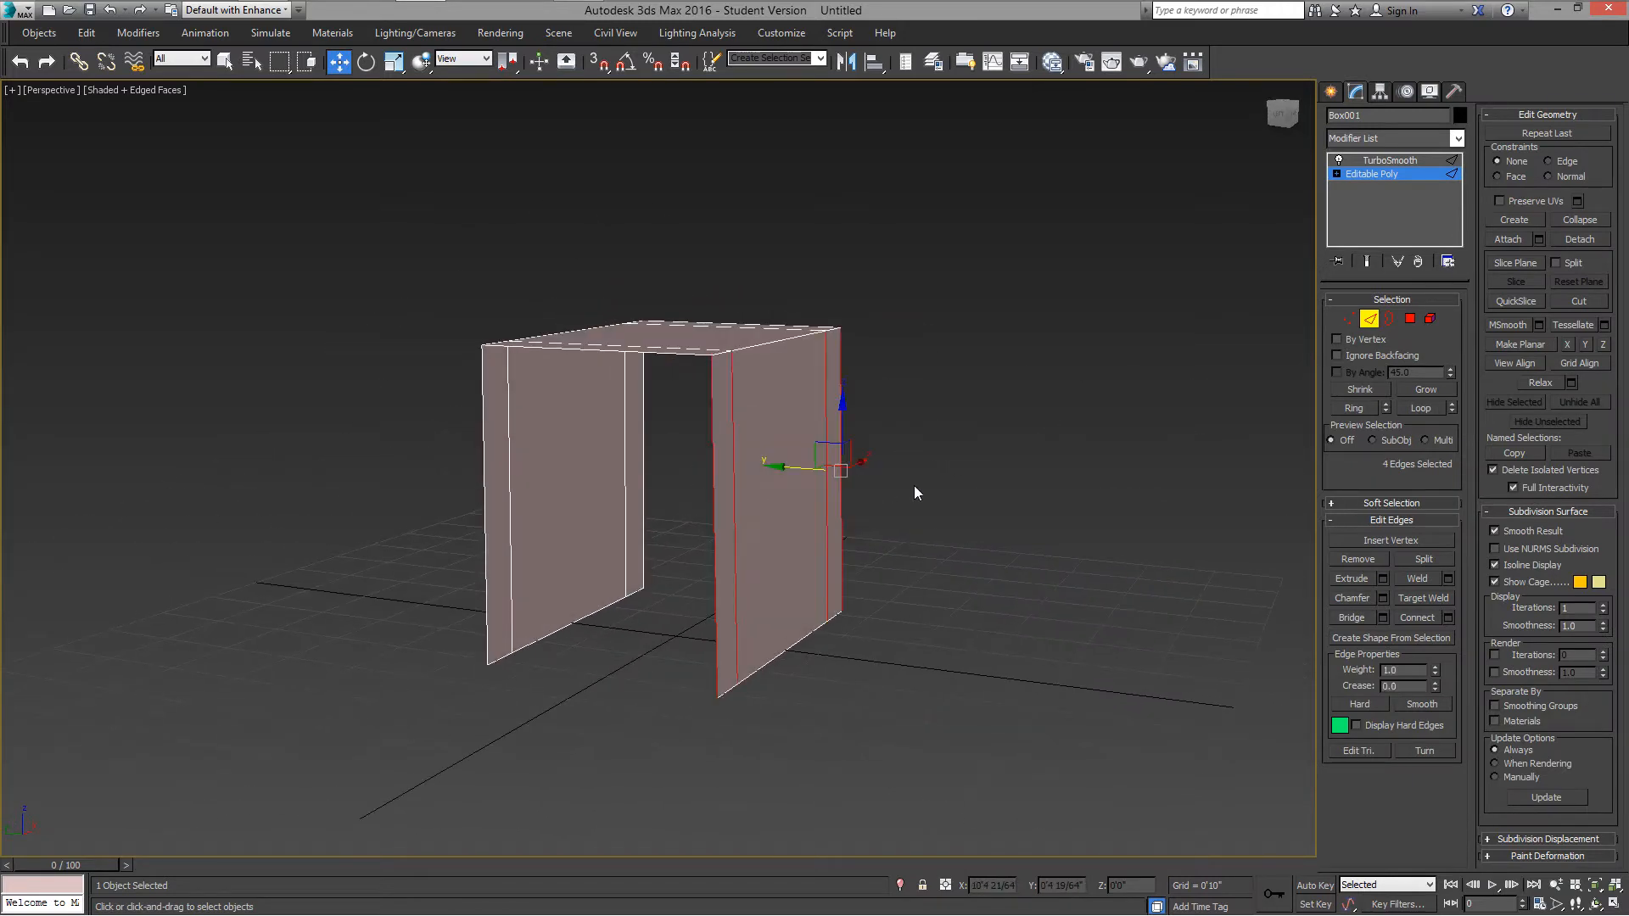
left_click(1450, 619)
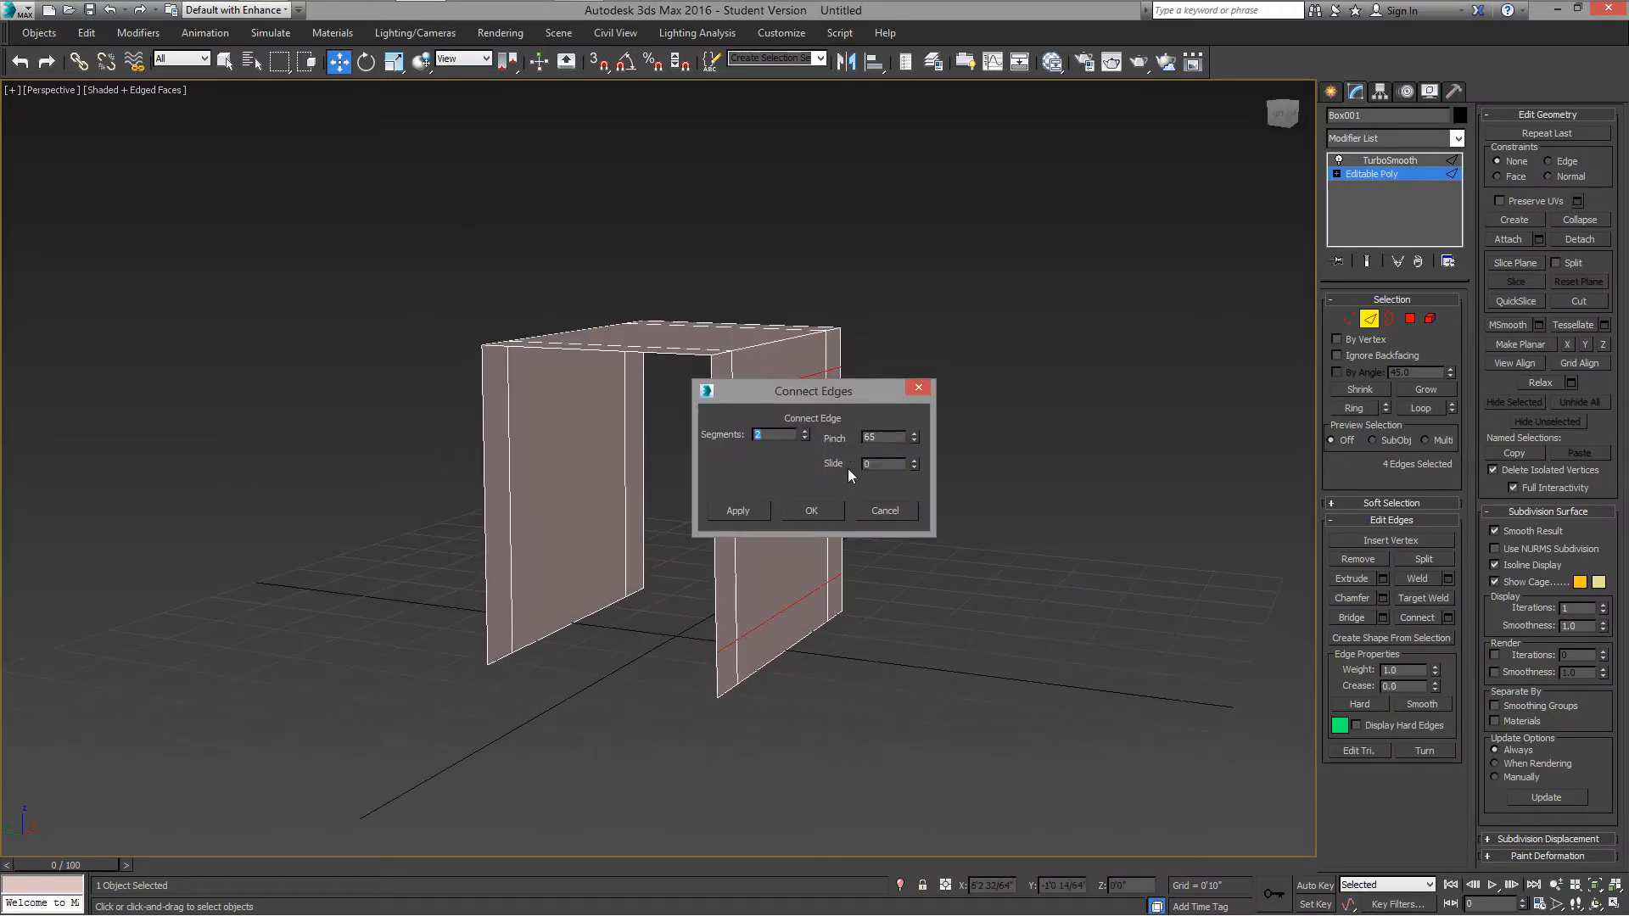
left_click(805, 439)
left_click(811, 510)
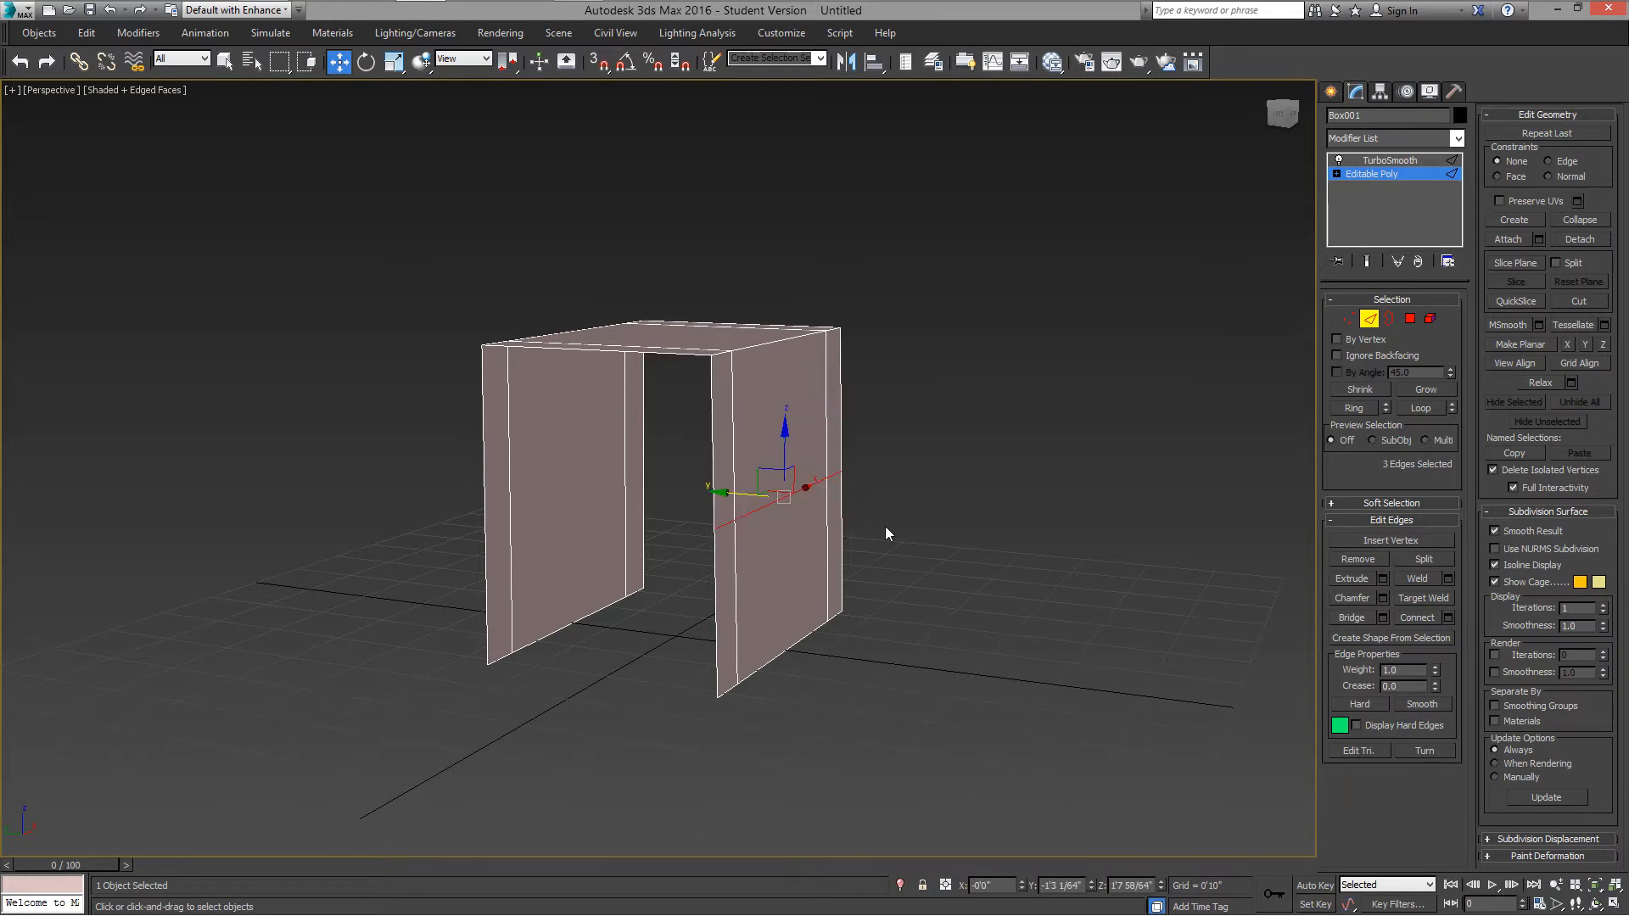
Step: Move the new horizontal edges up to a Z of about 3'1", near the top, checking the TurboSmooth result
left_click_drag(786, 466, 788, 363)
middle_click_drag(805, 474, 776, 542, "alt")
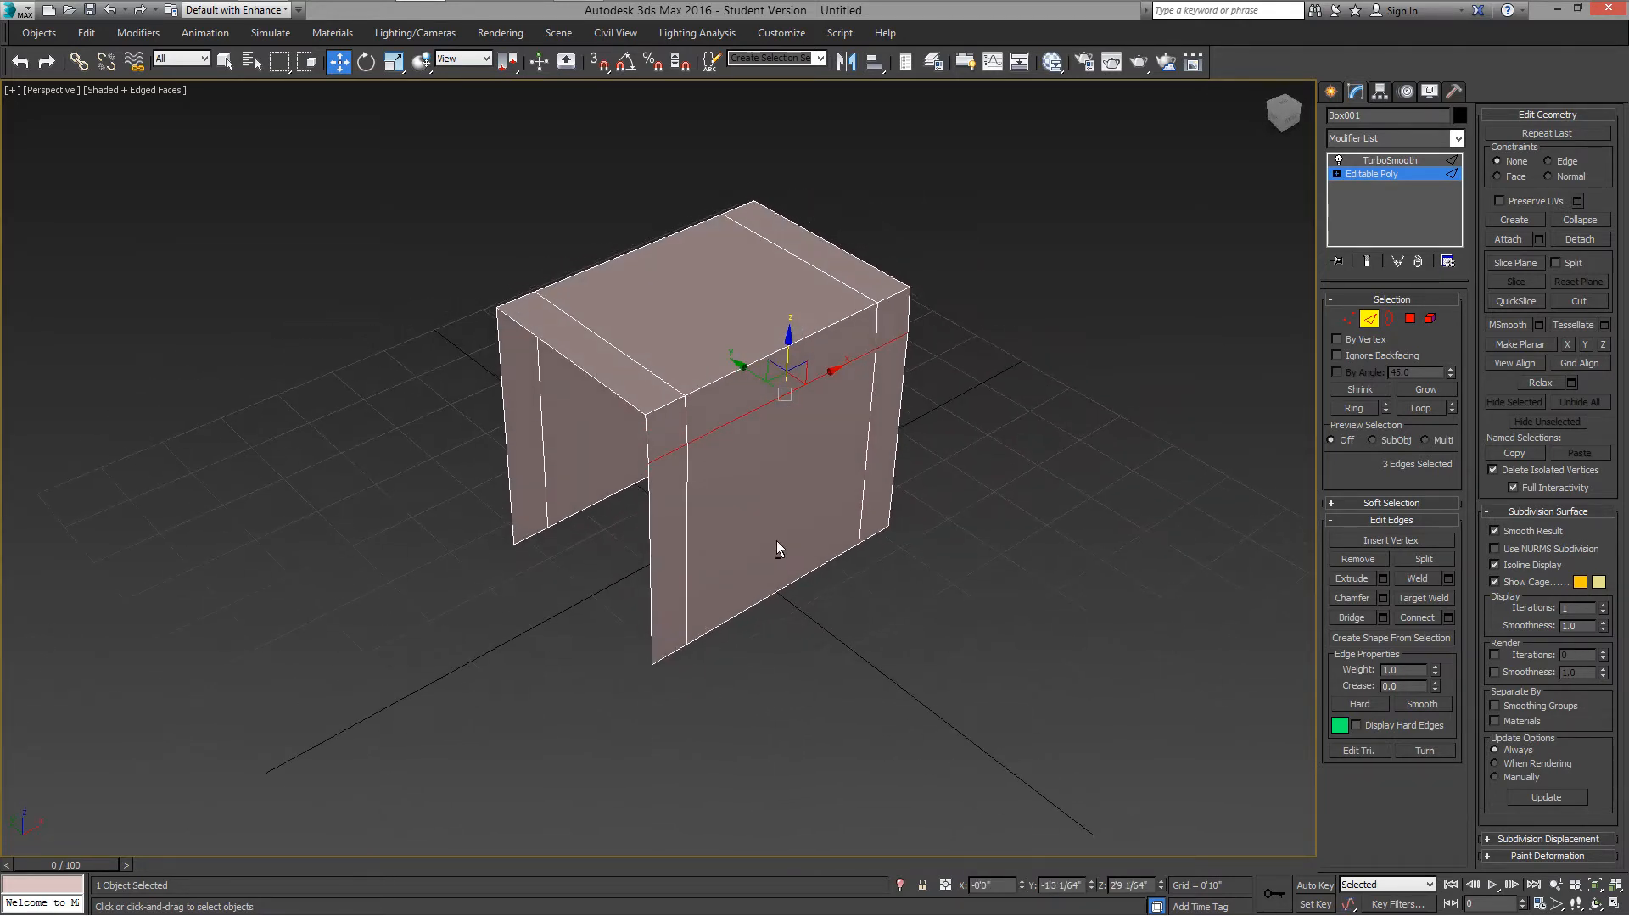
left_click(1393, 160)
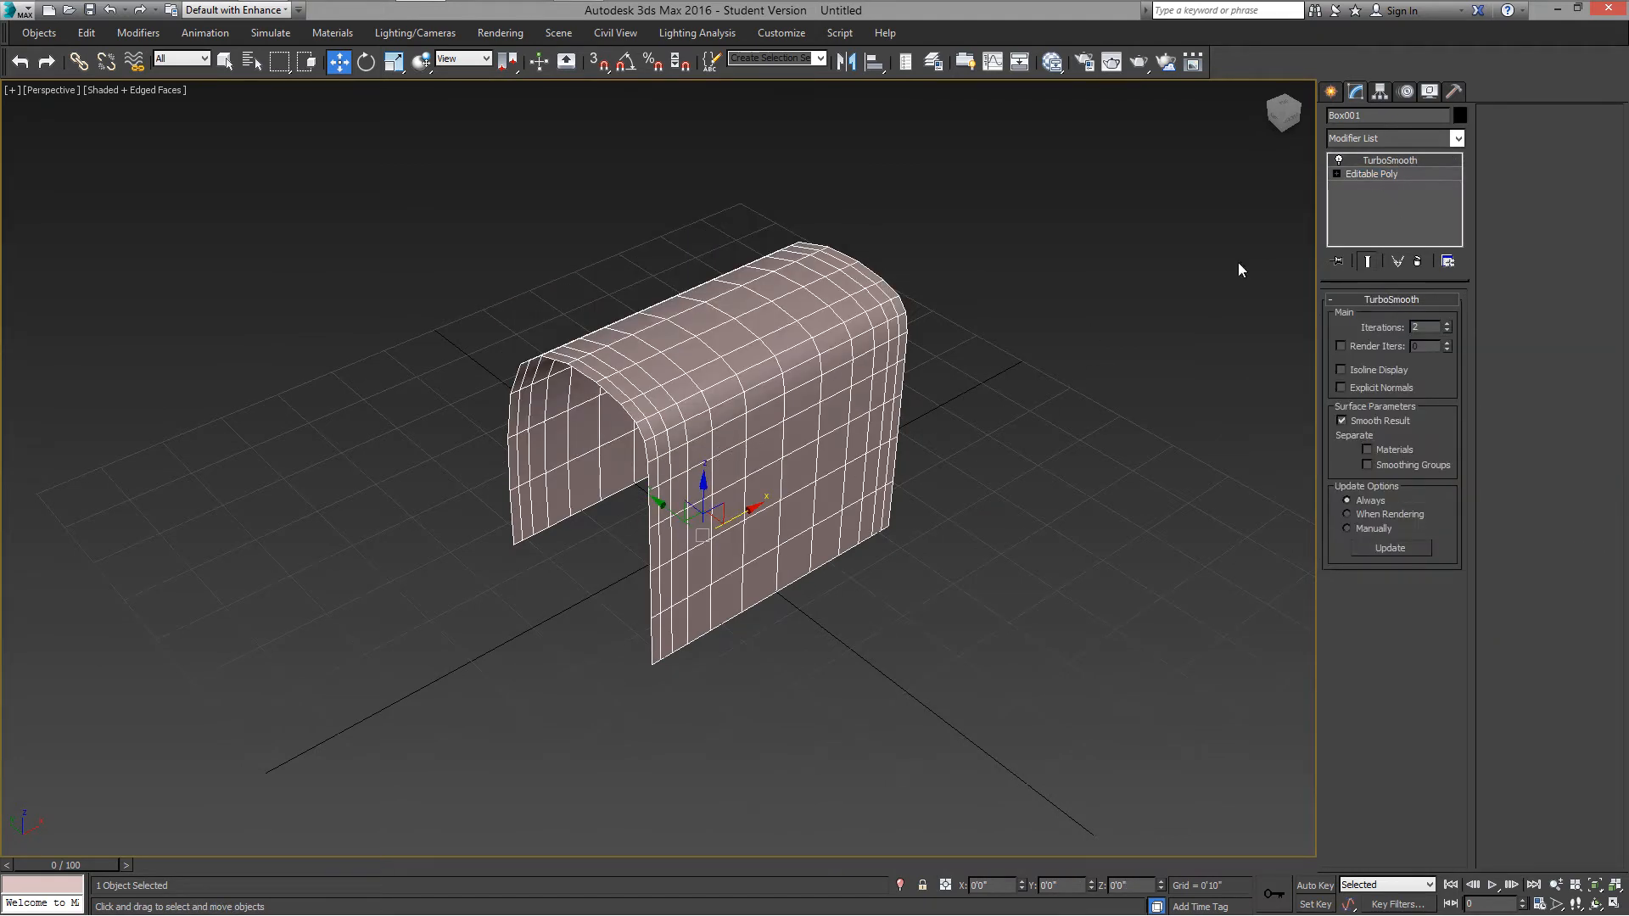
left_click(1367, 173)
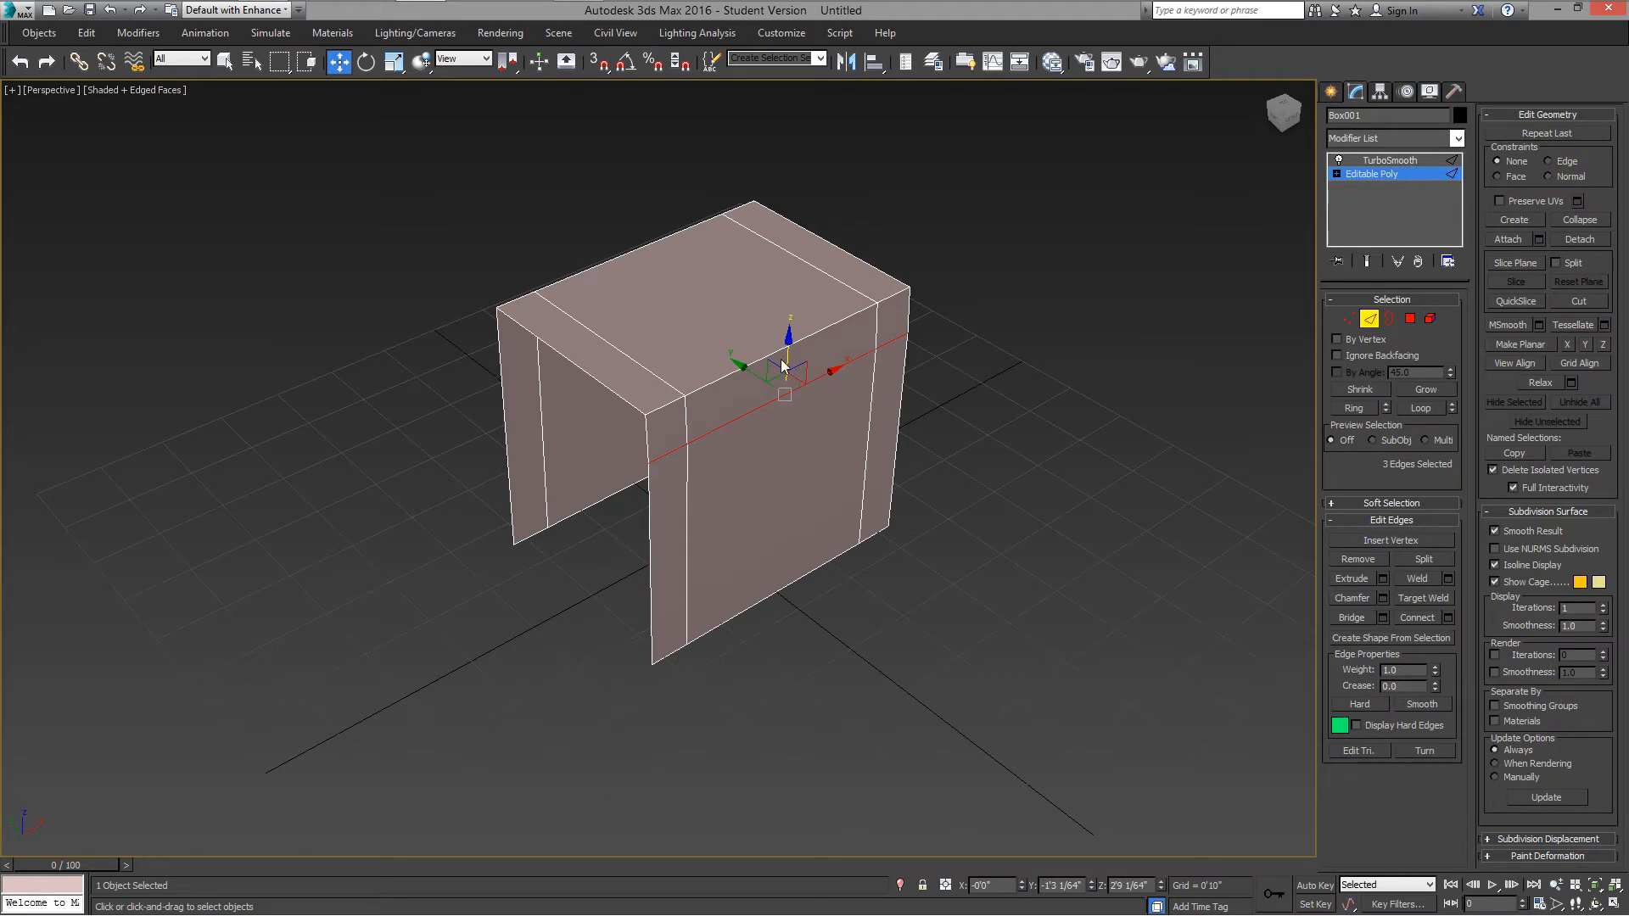
left_click_drag(790, 373, 774, 336)
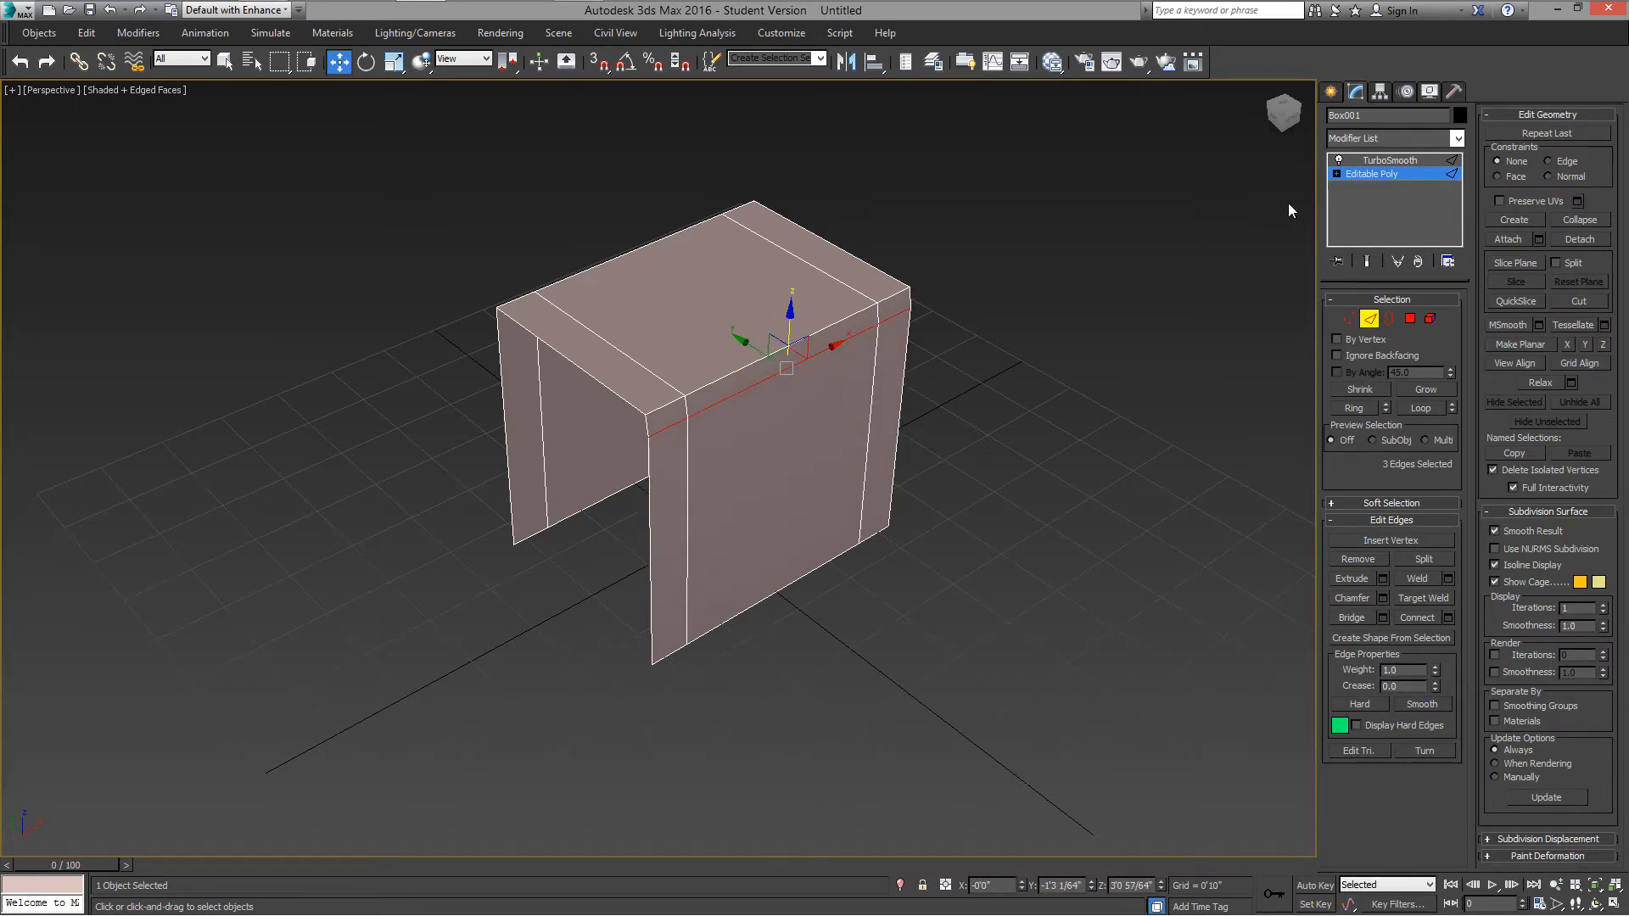
left_click(1360, 161)
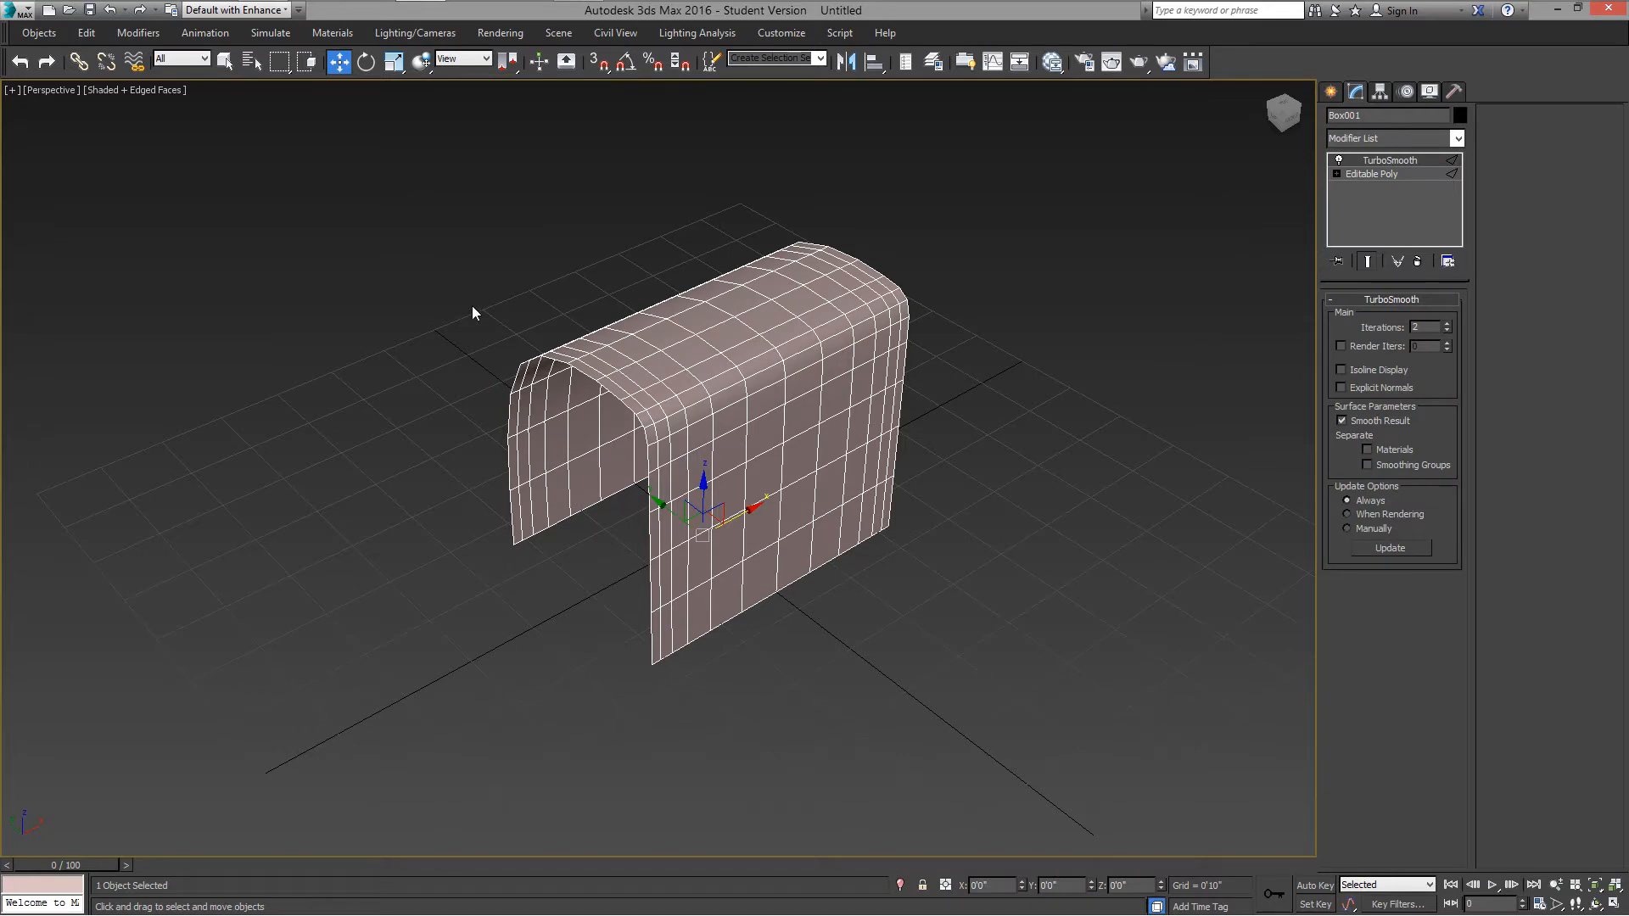
Step: Examine the tightened corner with Edged Faces switched off, and restore the edge display
key("F4")
mouse_move(806, 399)
middle_mouse_down("alt")
mouse_move(803, 291)
mouse_move(730, 365)
middle_mouse_up("alt")
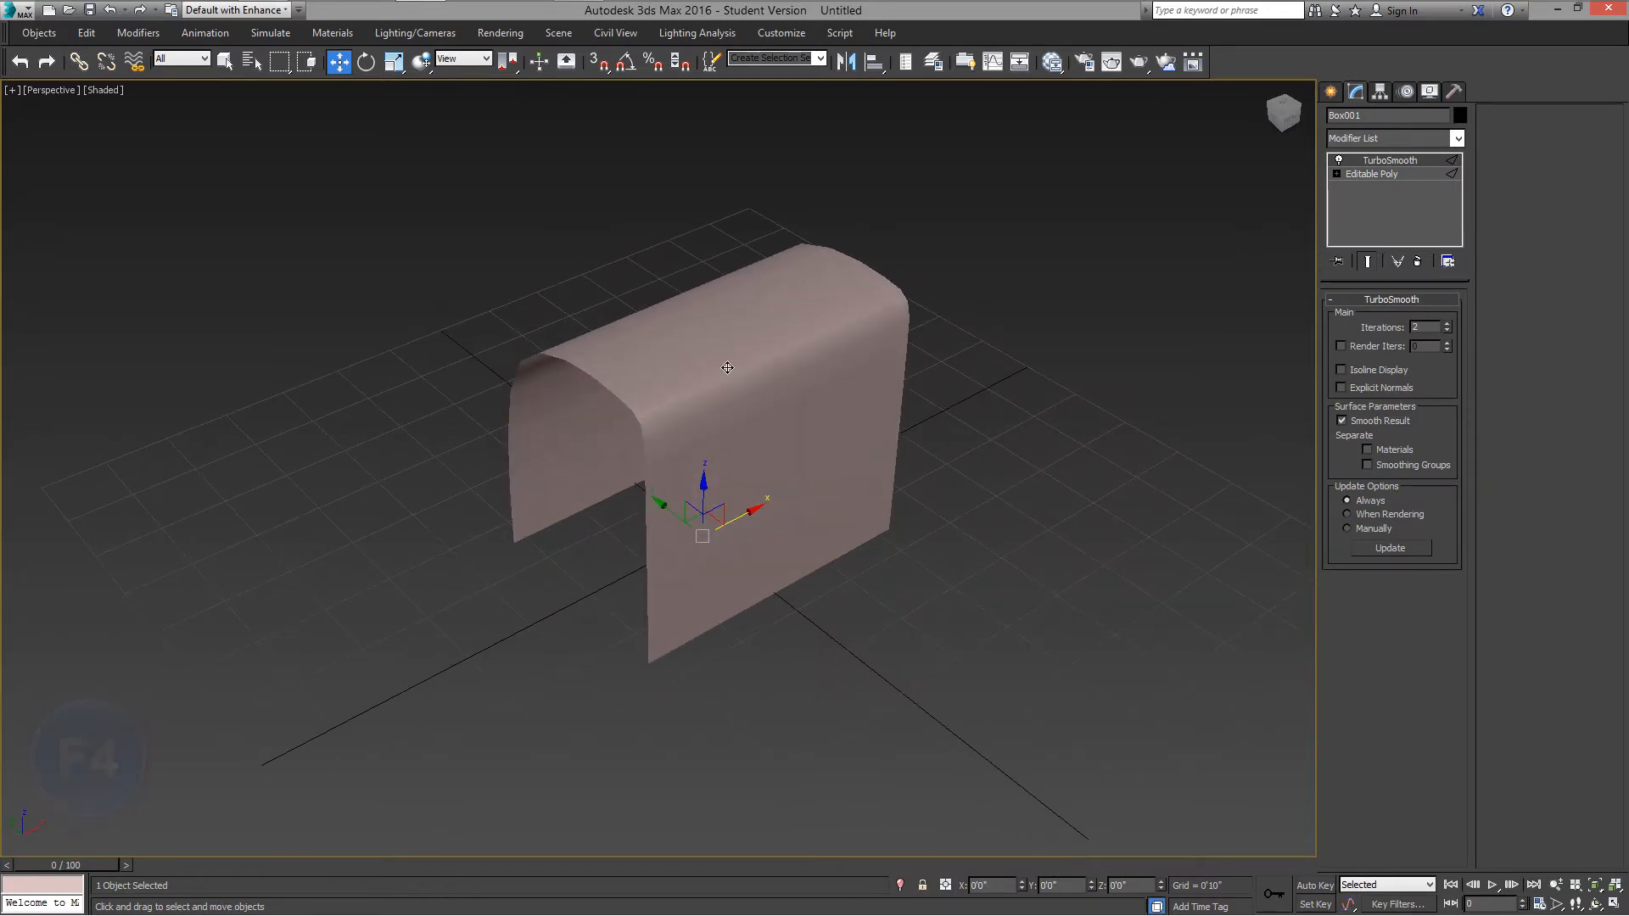
key("F4")
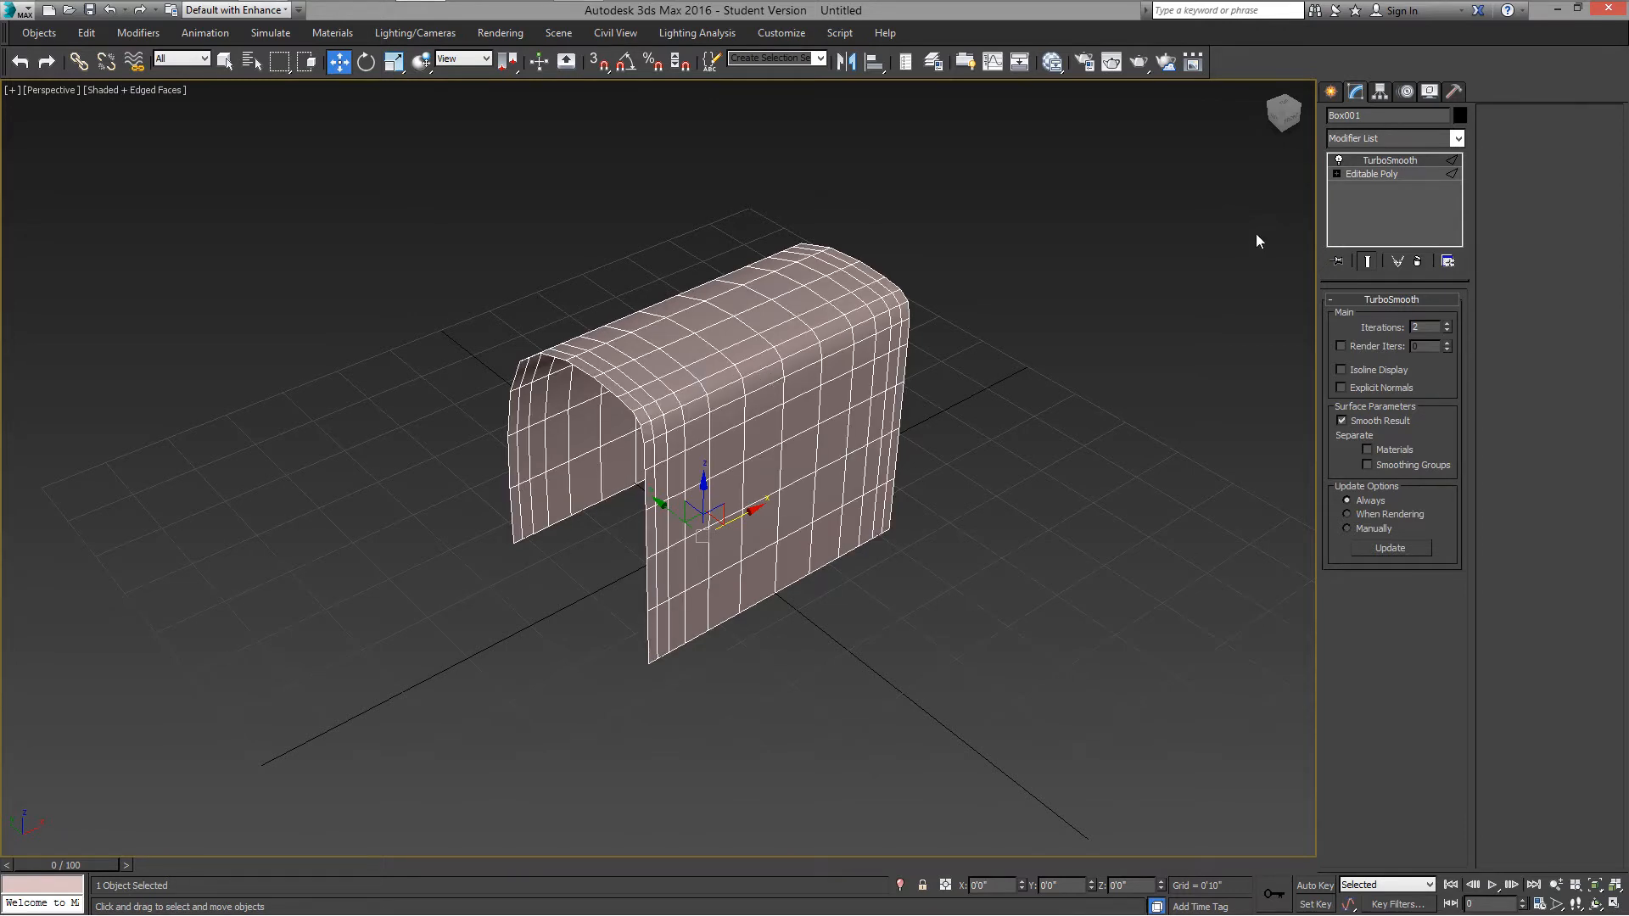
Step: Turn on Show End Result at the Editable Poly level and lower the selected edges to a Z of about 2'4" in plain shaded display
left_click(1366, 175)
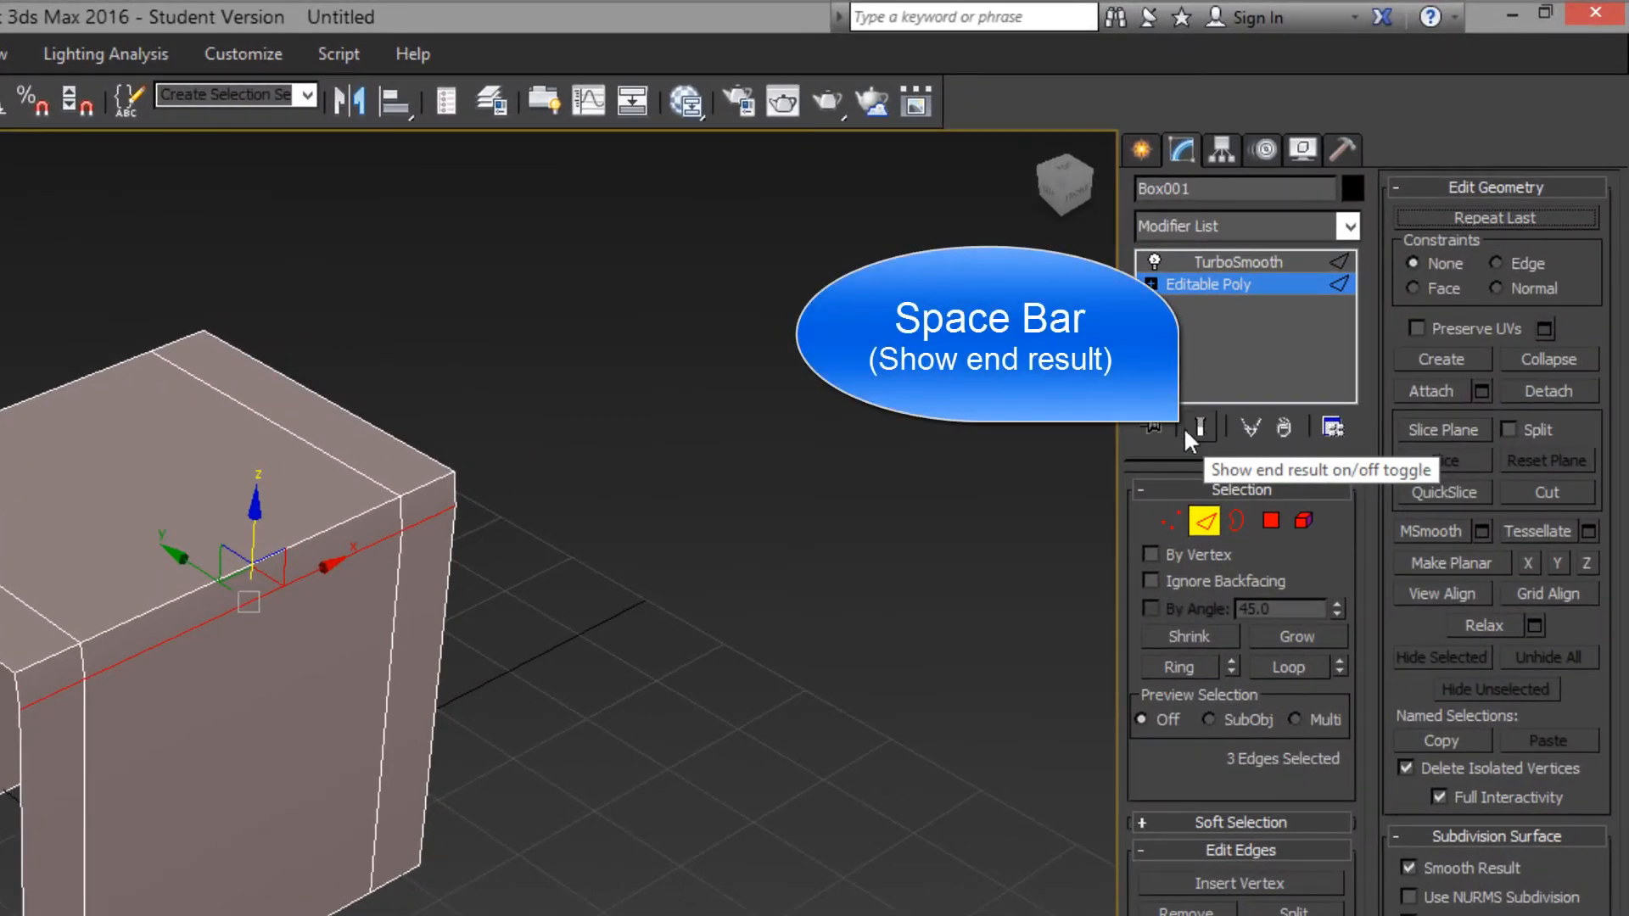
left_click(1203, 431)
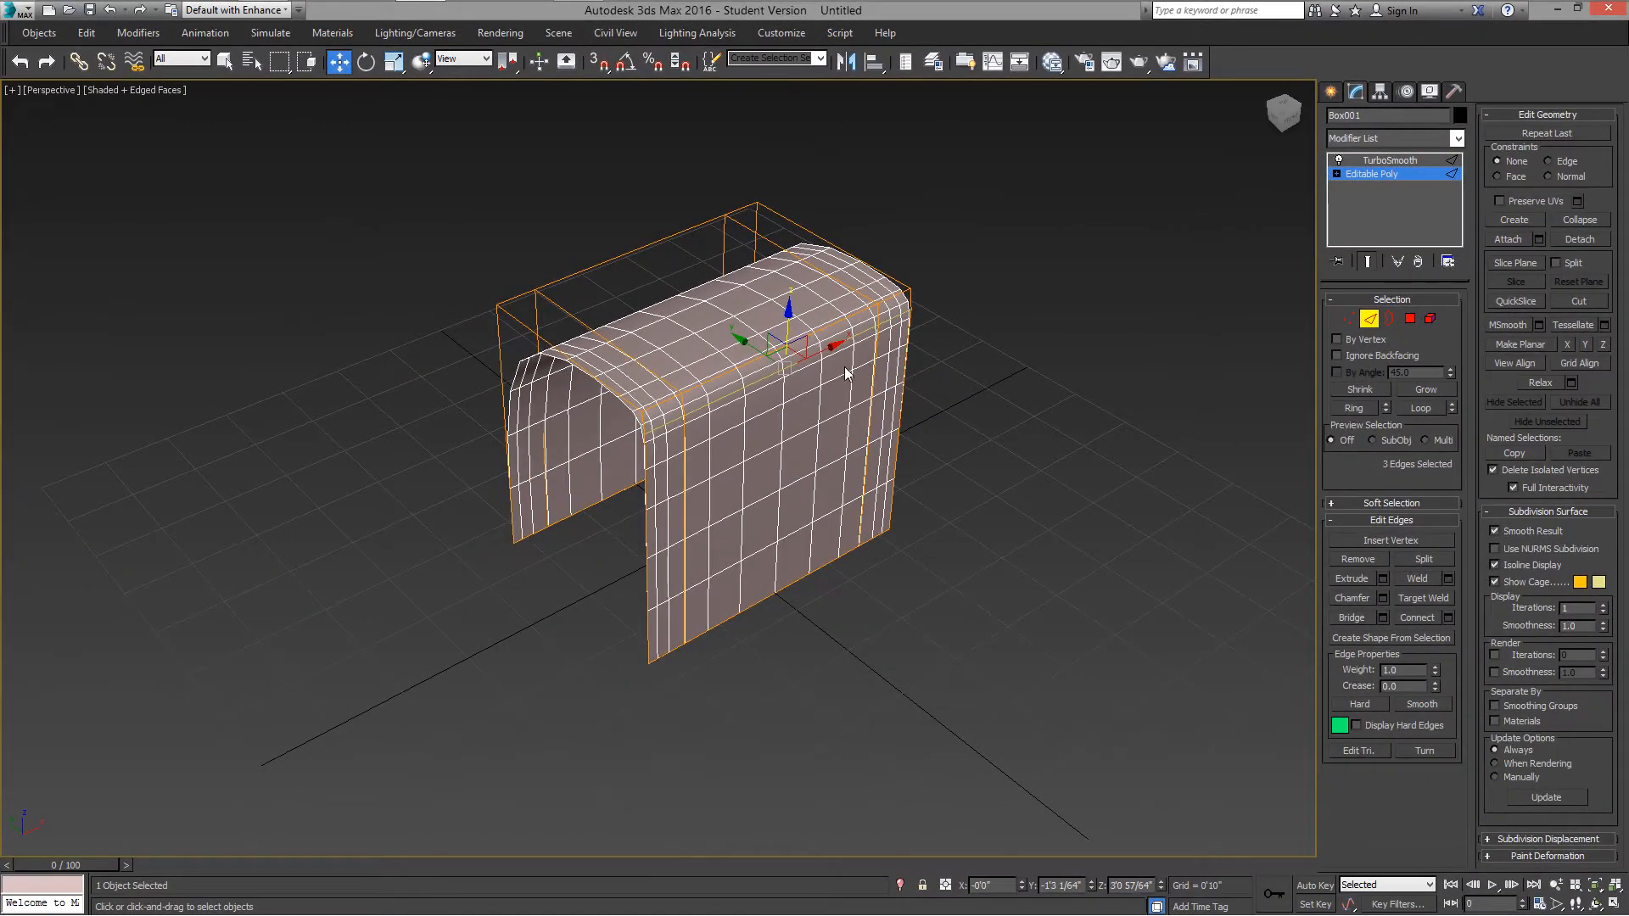
mouse_move(790, 341)
left_mouse_down()
mouse_move(791, 373)
mouse_move(756, 399)
mouse_move(788, 379)
mouse_move(787, 426)
mouse_move(788, 397)
left_mouse_up()
key("F4")
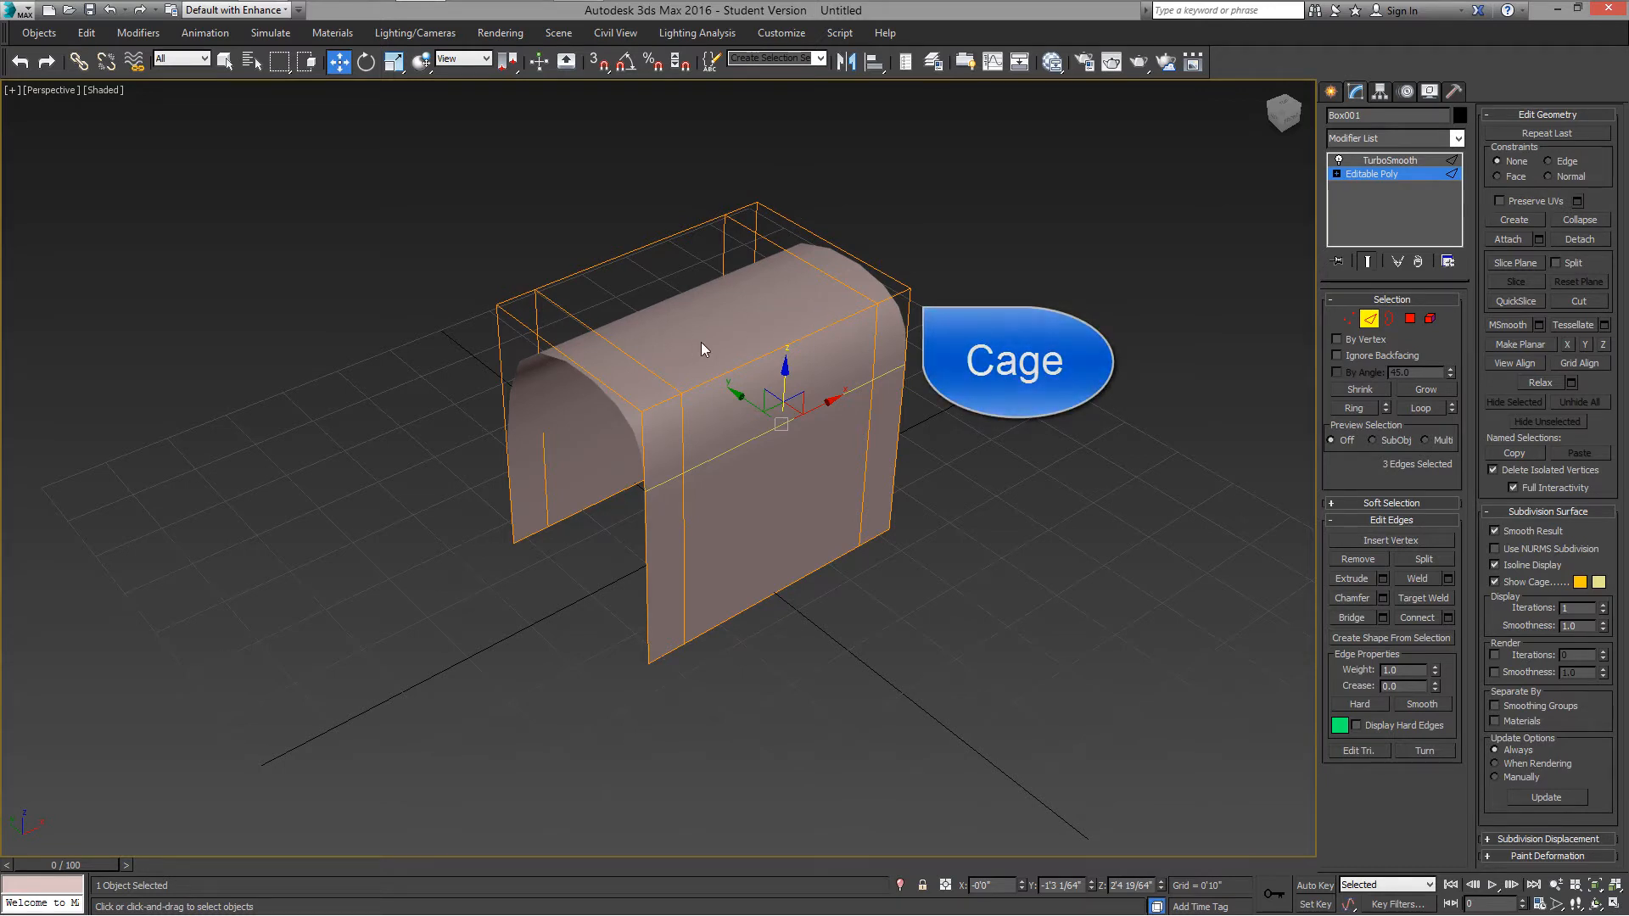
Step: Raise the selected edges to a Z of about 3'3" and toggle the cage display off and back on
left_click(796, 367)
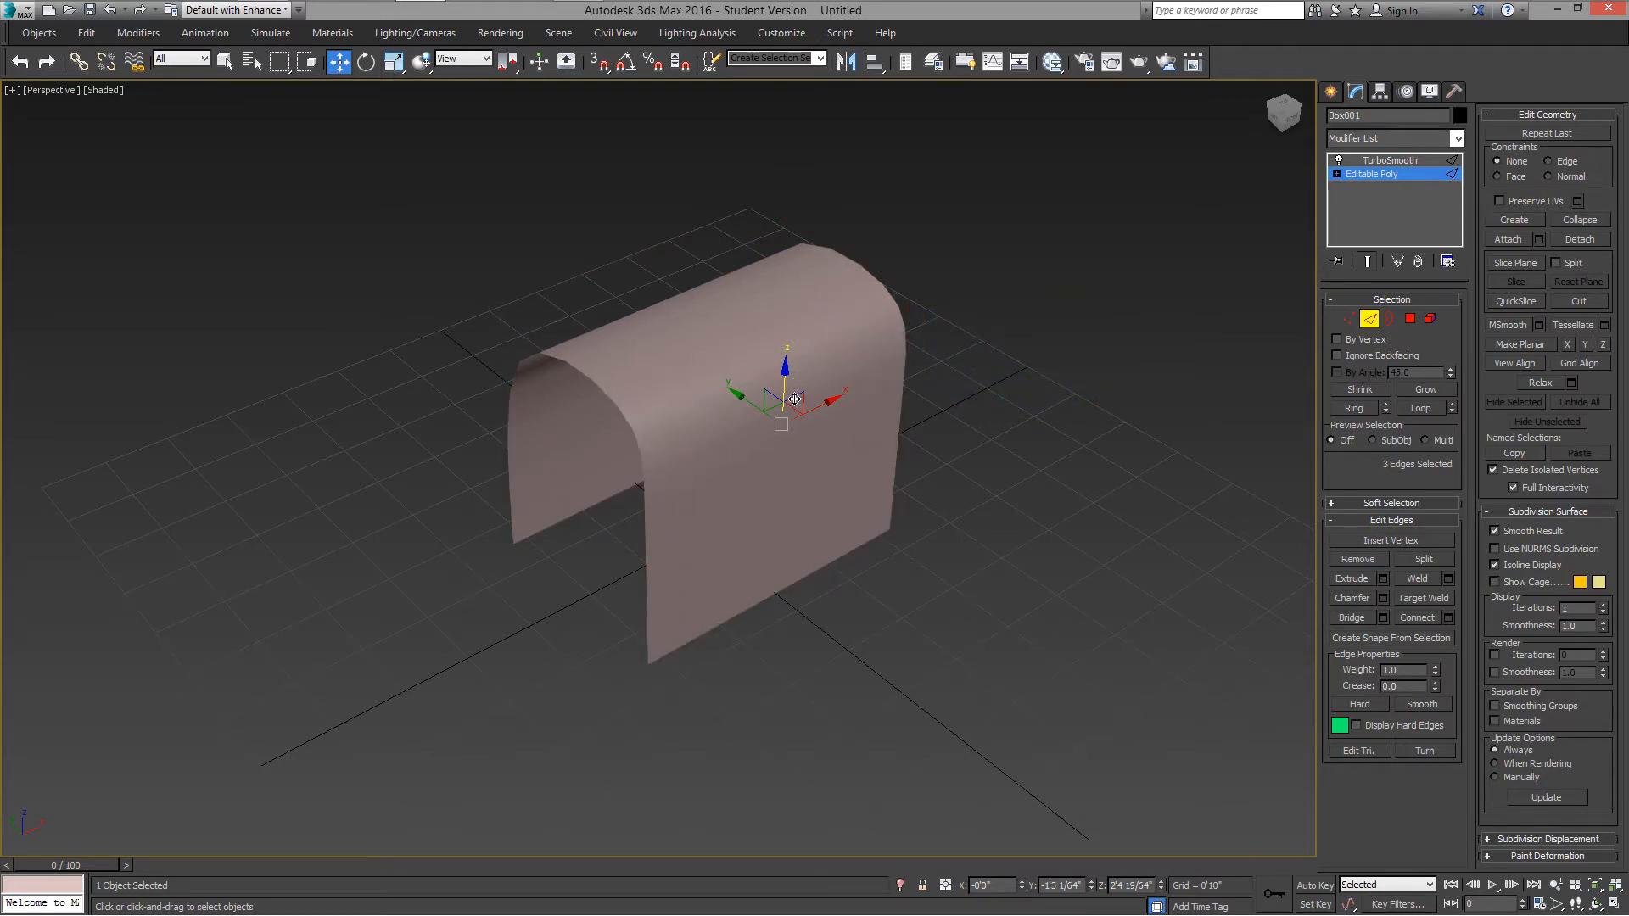
mouse_move(790, 397)
left_mouse_down()
mouse_move(788, 447)
mouse_move(789, 378)
left_mouse_up()
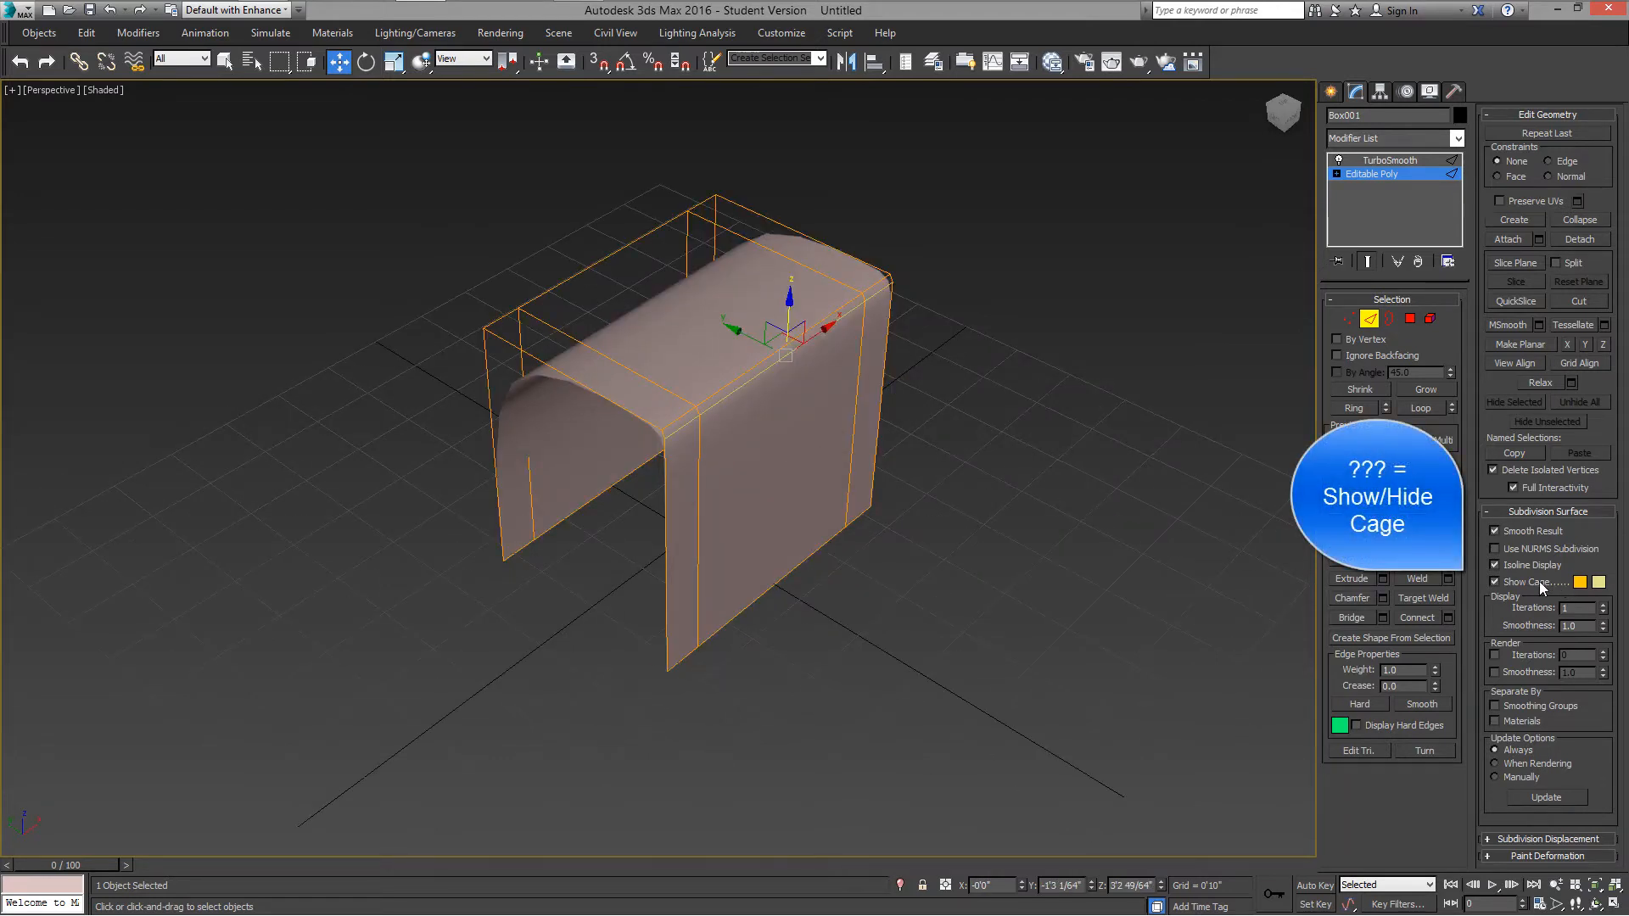
left_click(1497, 581)
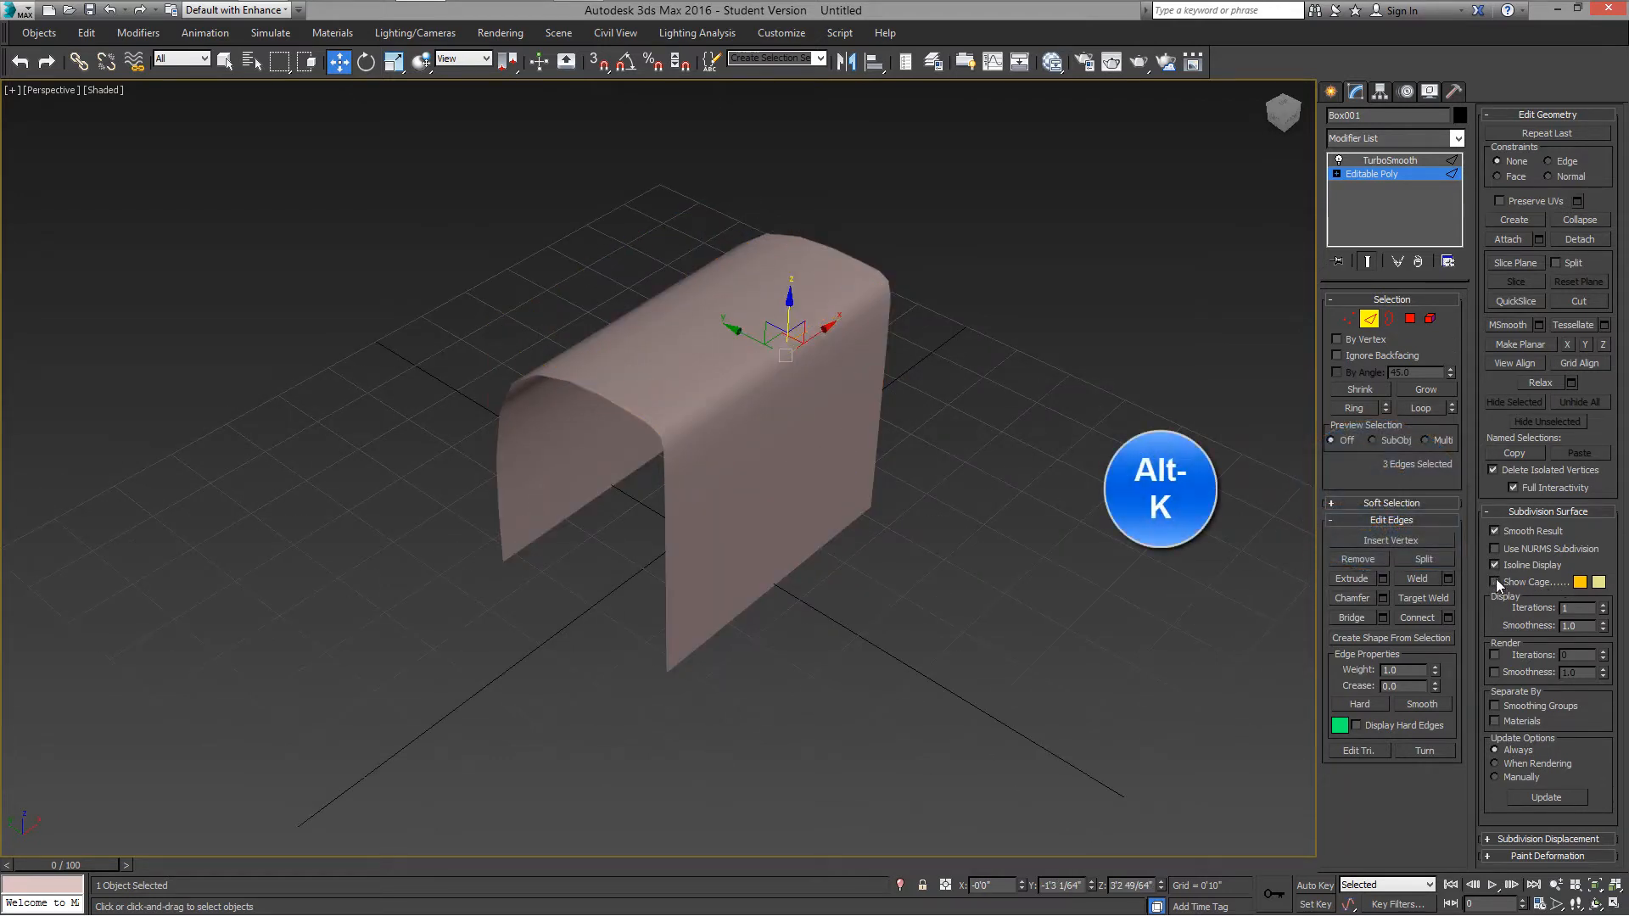
left_click(1496, 581)
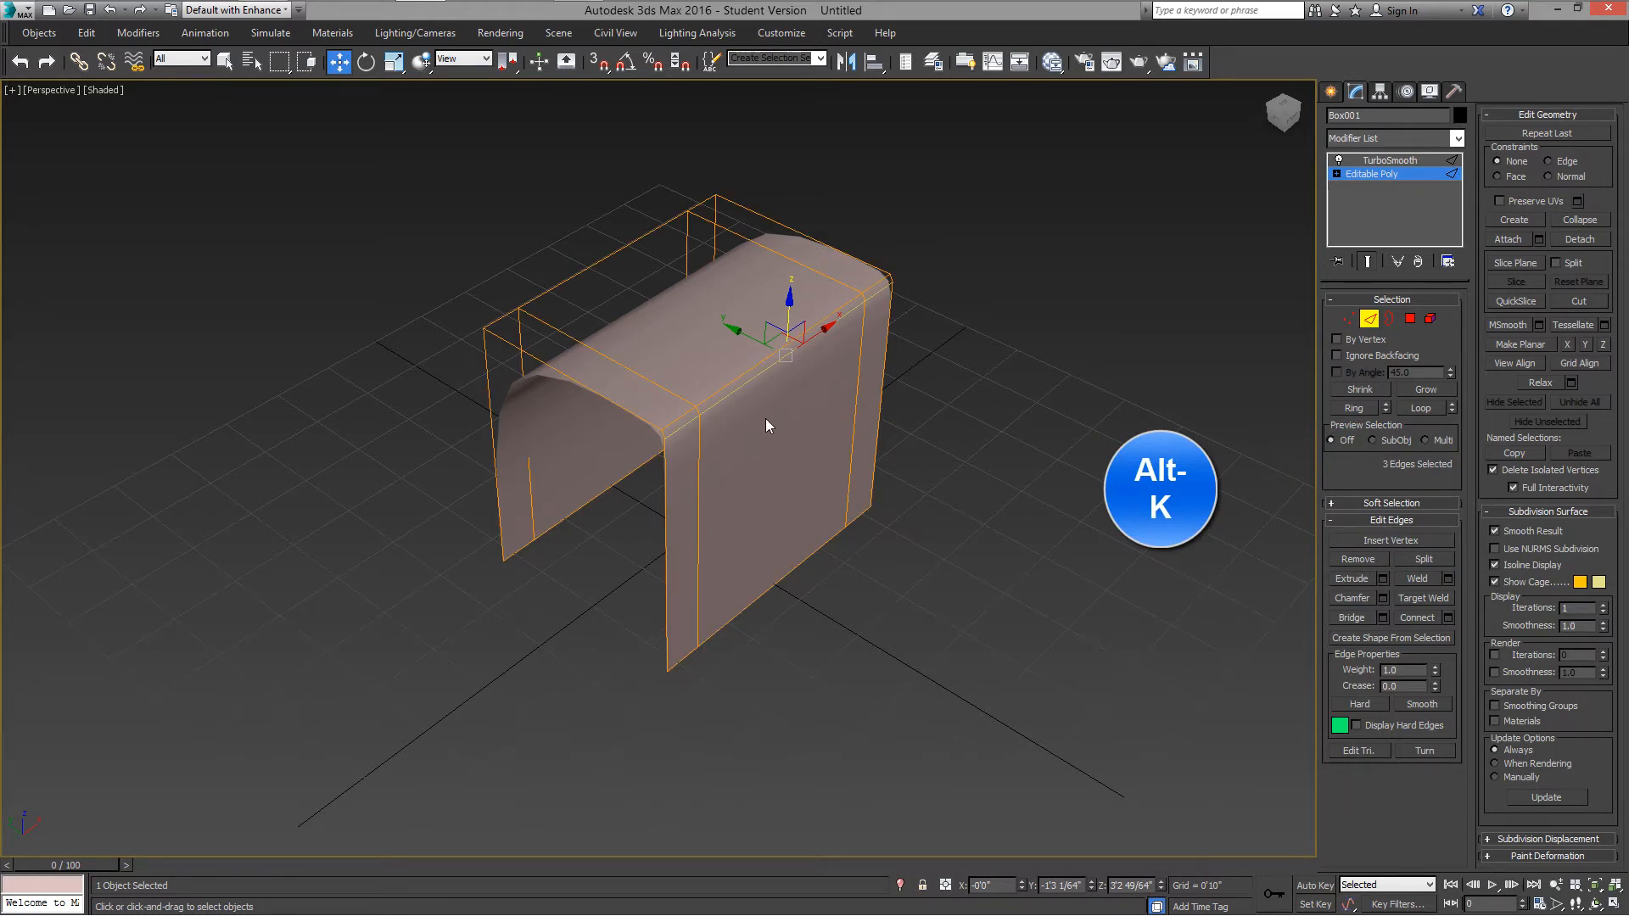
Step: Lower the selected edges to a Z of about 3'1" with the cage hidden, and restore the cage and Edged Faces display
key("alt+k")
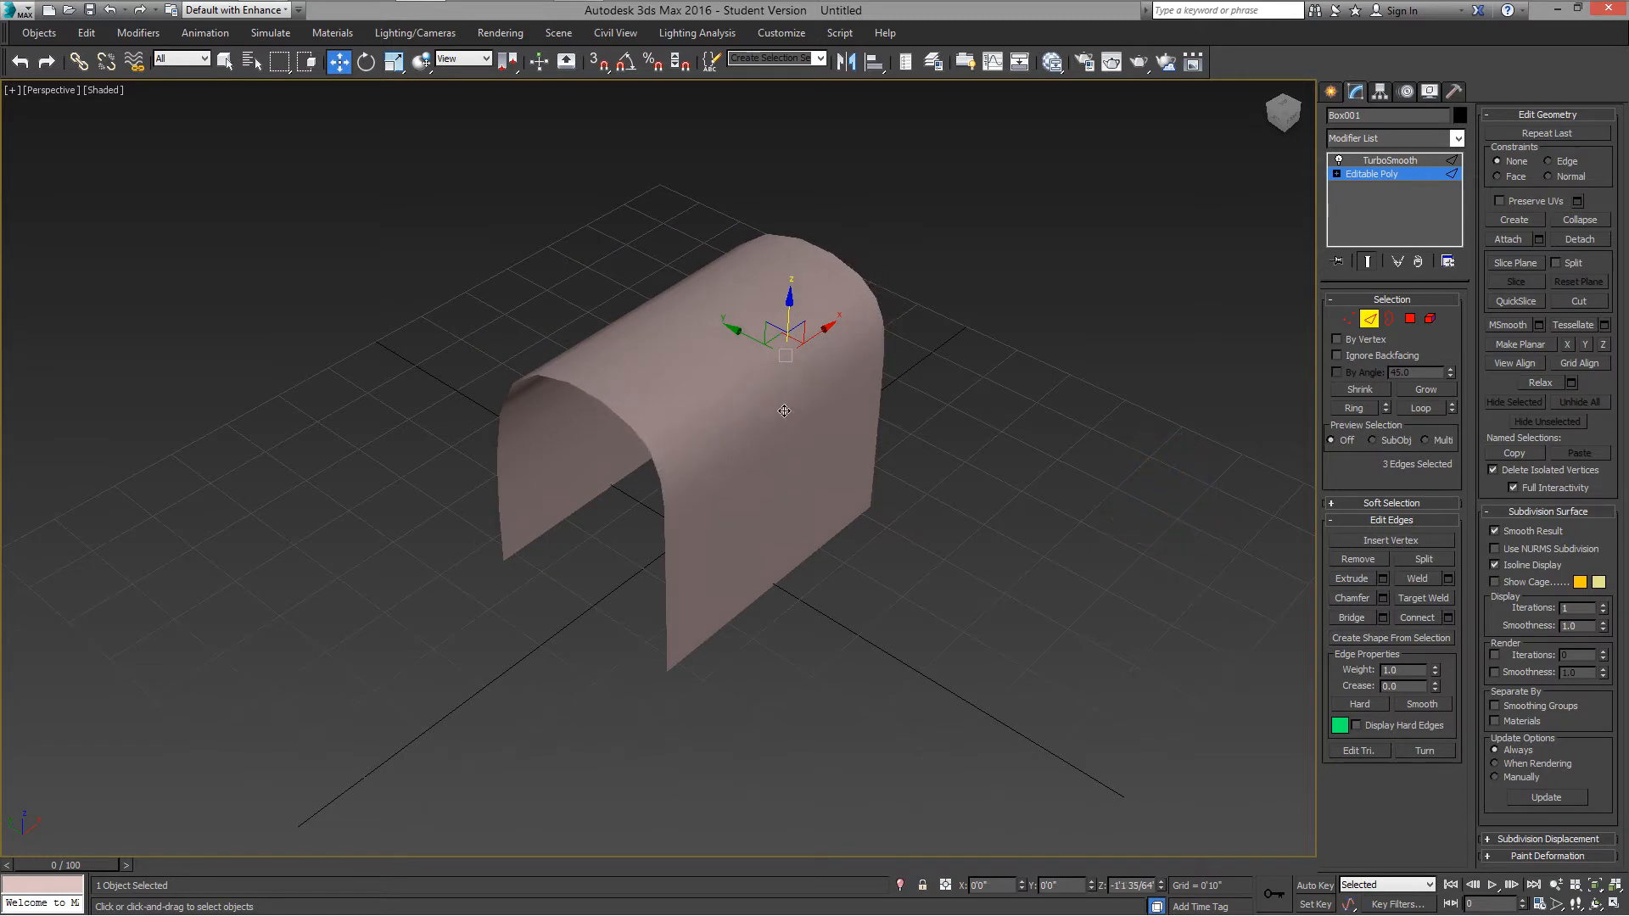
left_click_drag(784, 410, 769, 326)
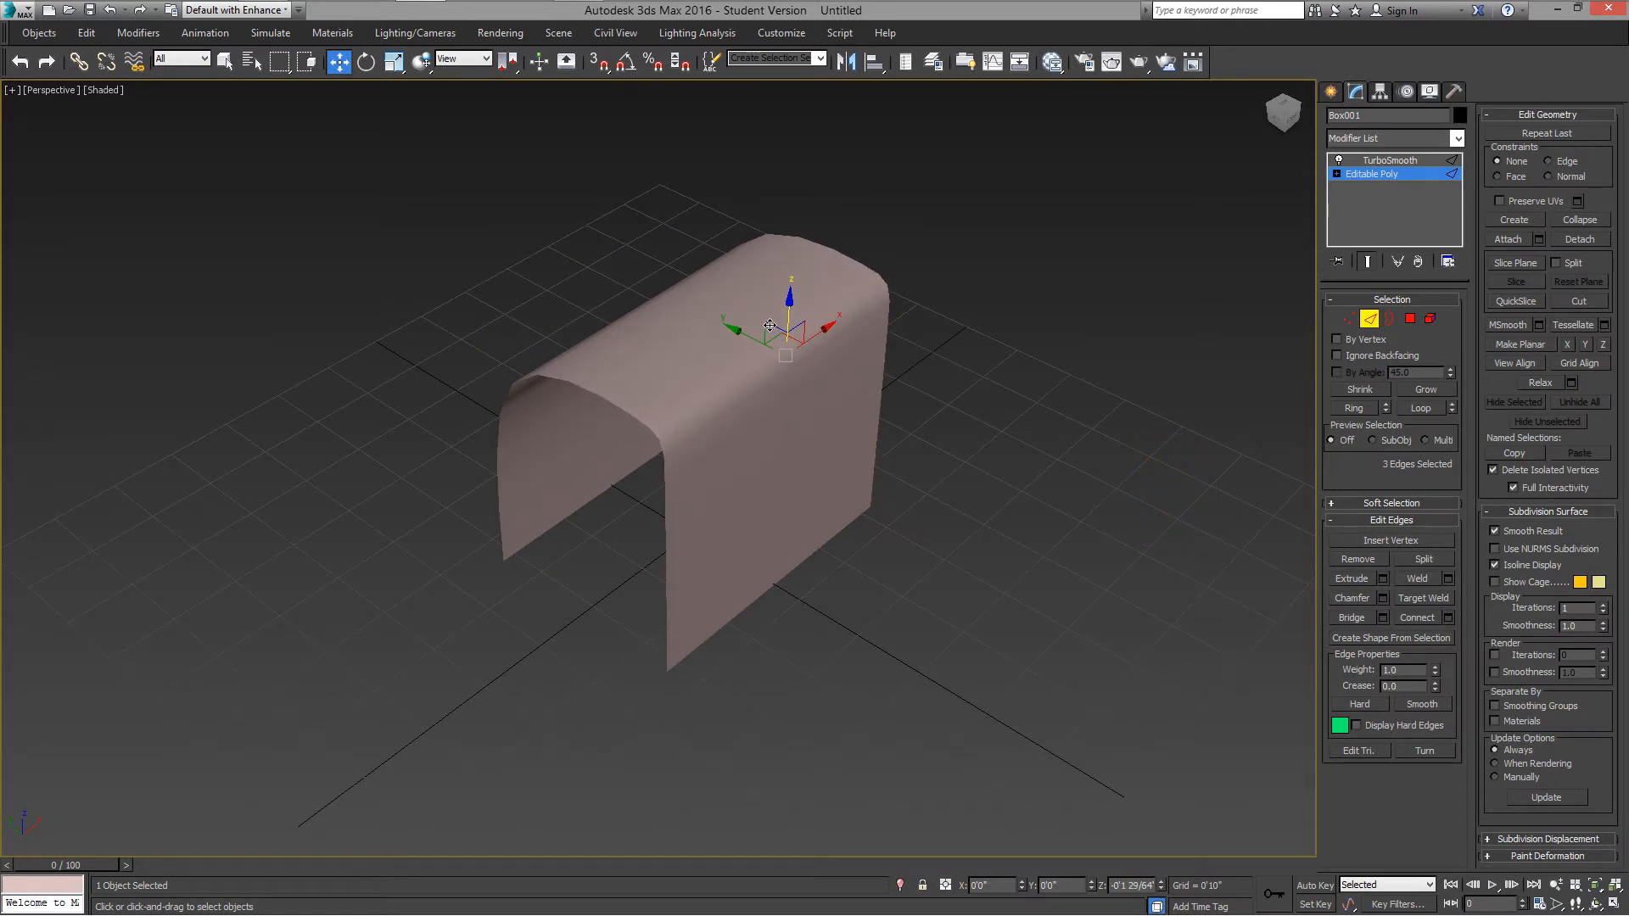
key("alt+k")
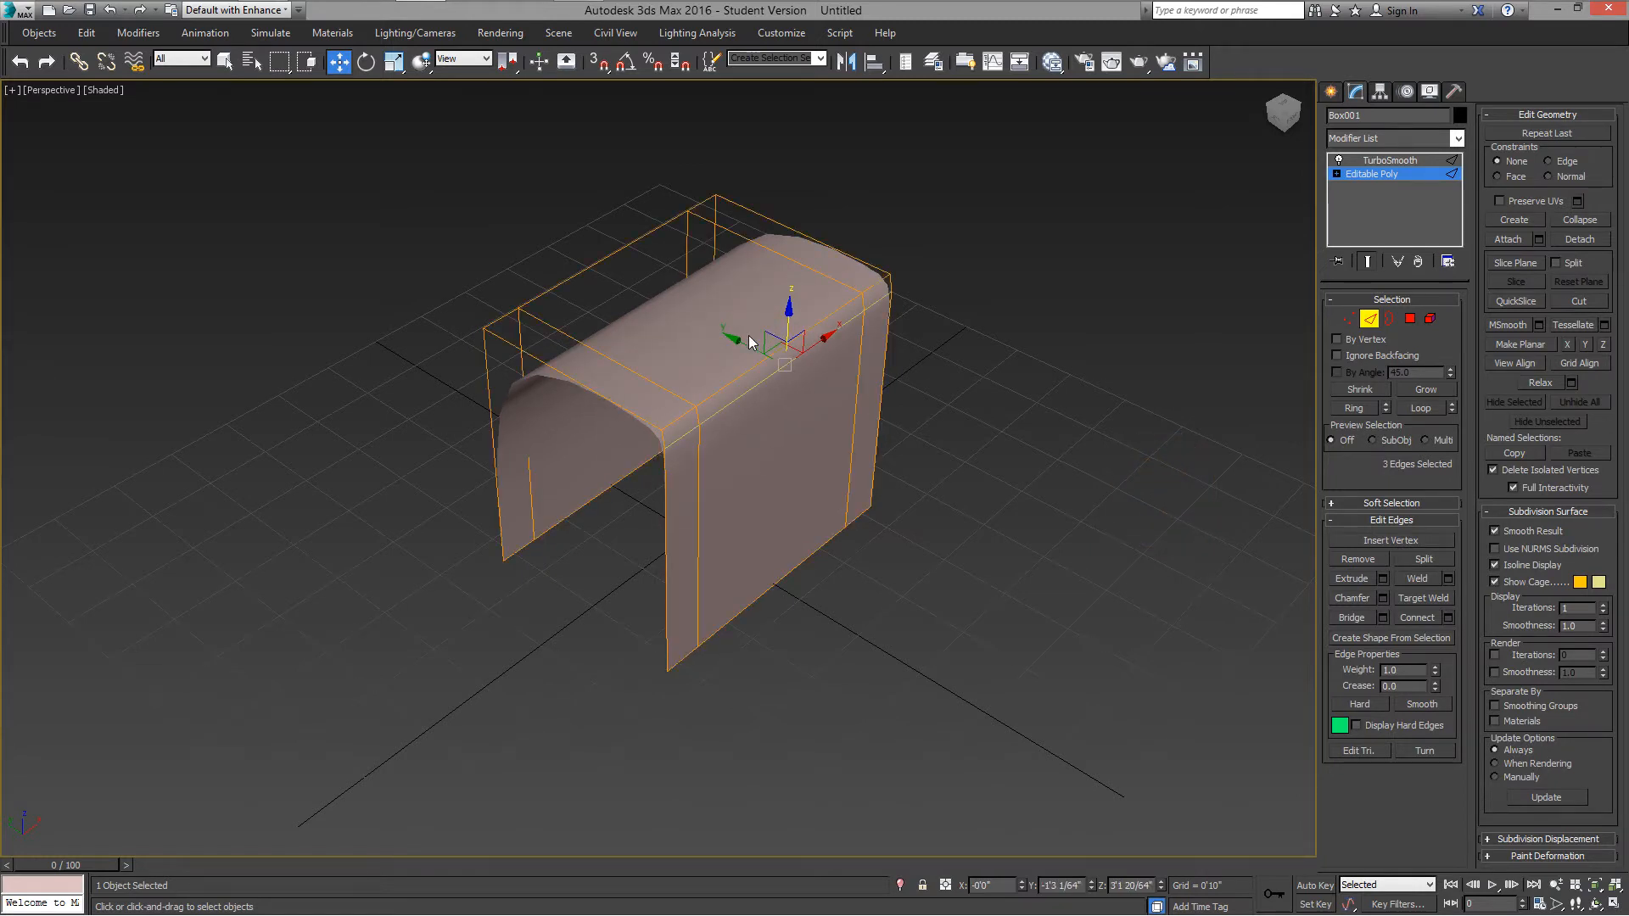
key("F4")
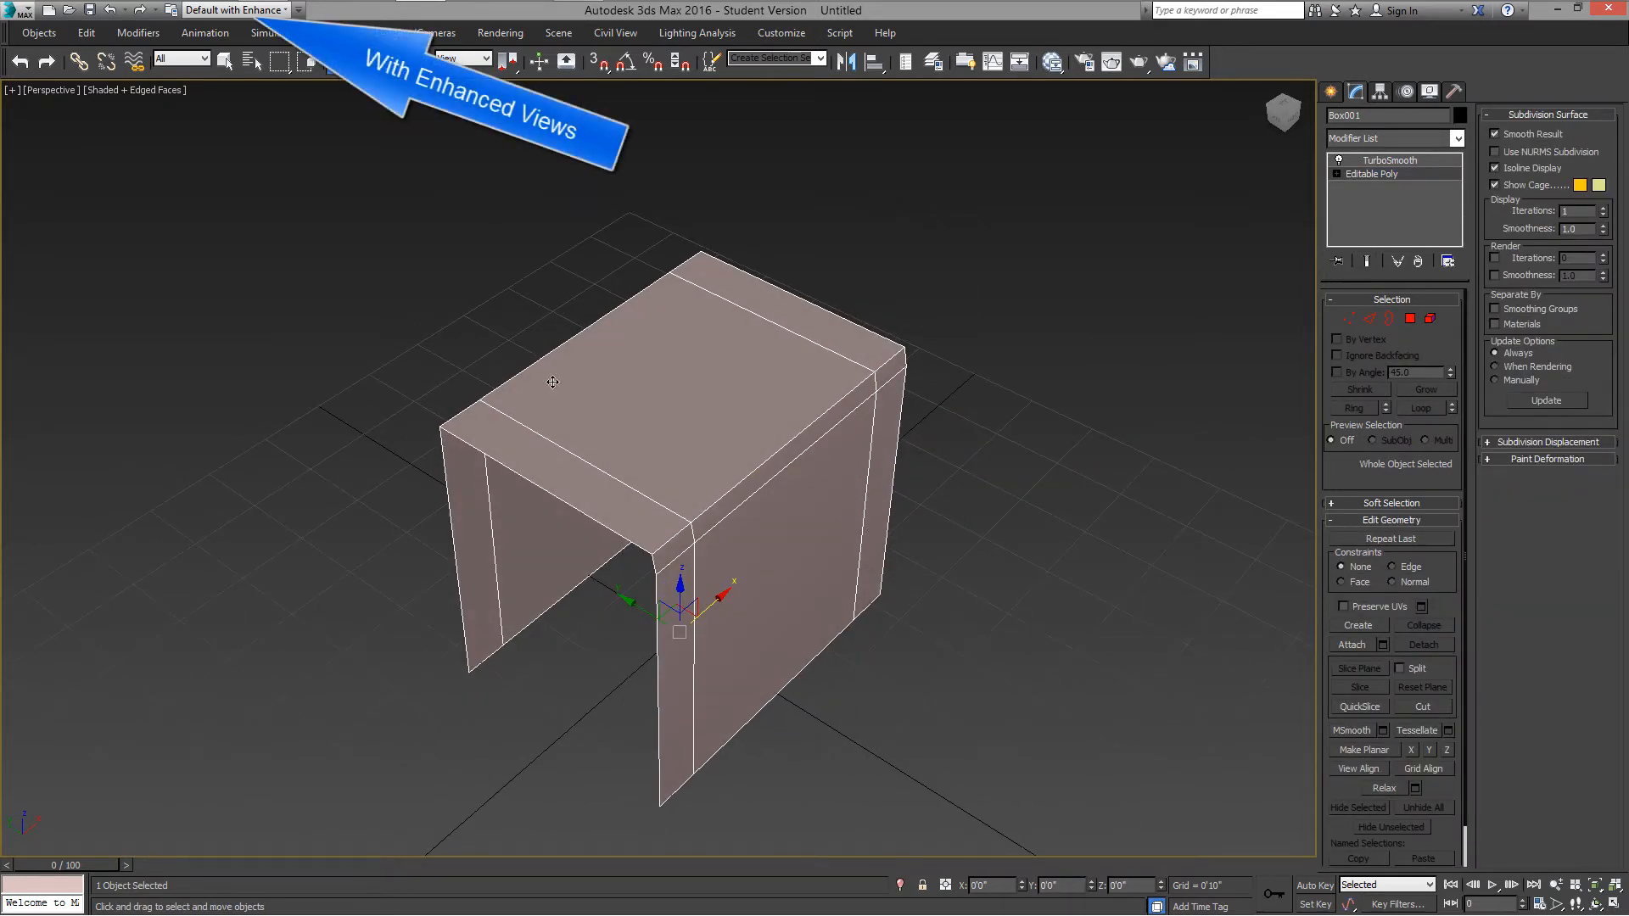
Step: Display the modeling ribbon and insert an edge loop with Swift Loop along the top face, close to the long corner edge
left_click(962, 60)
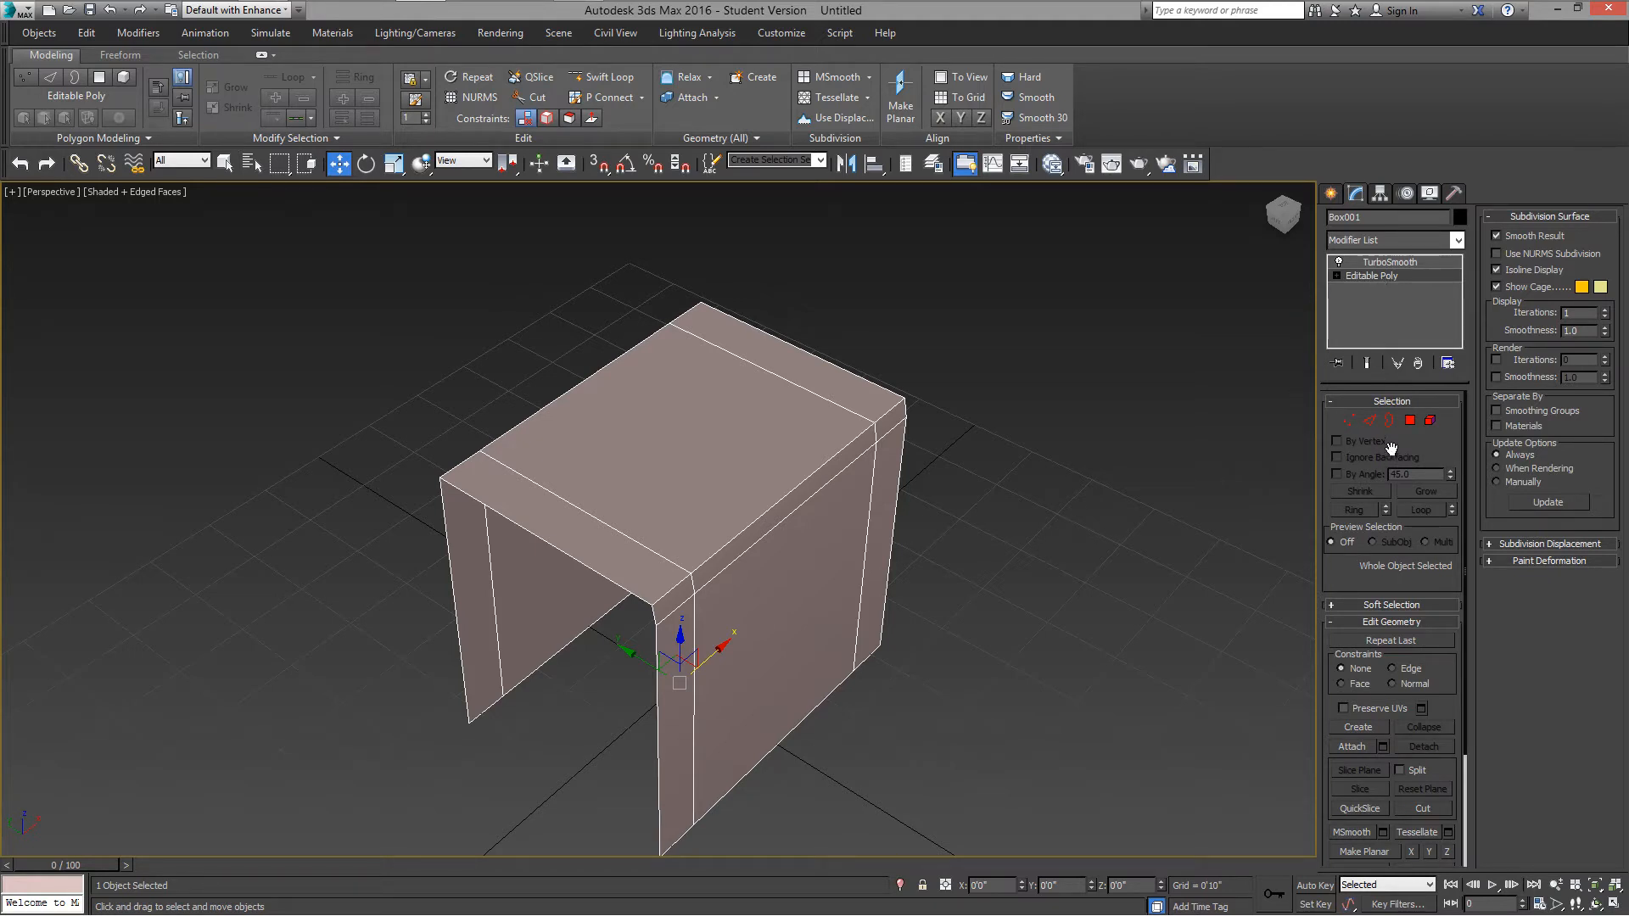
left_click(1369, 421)
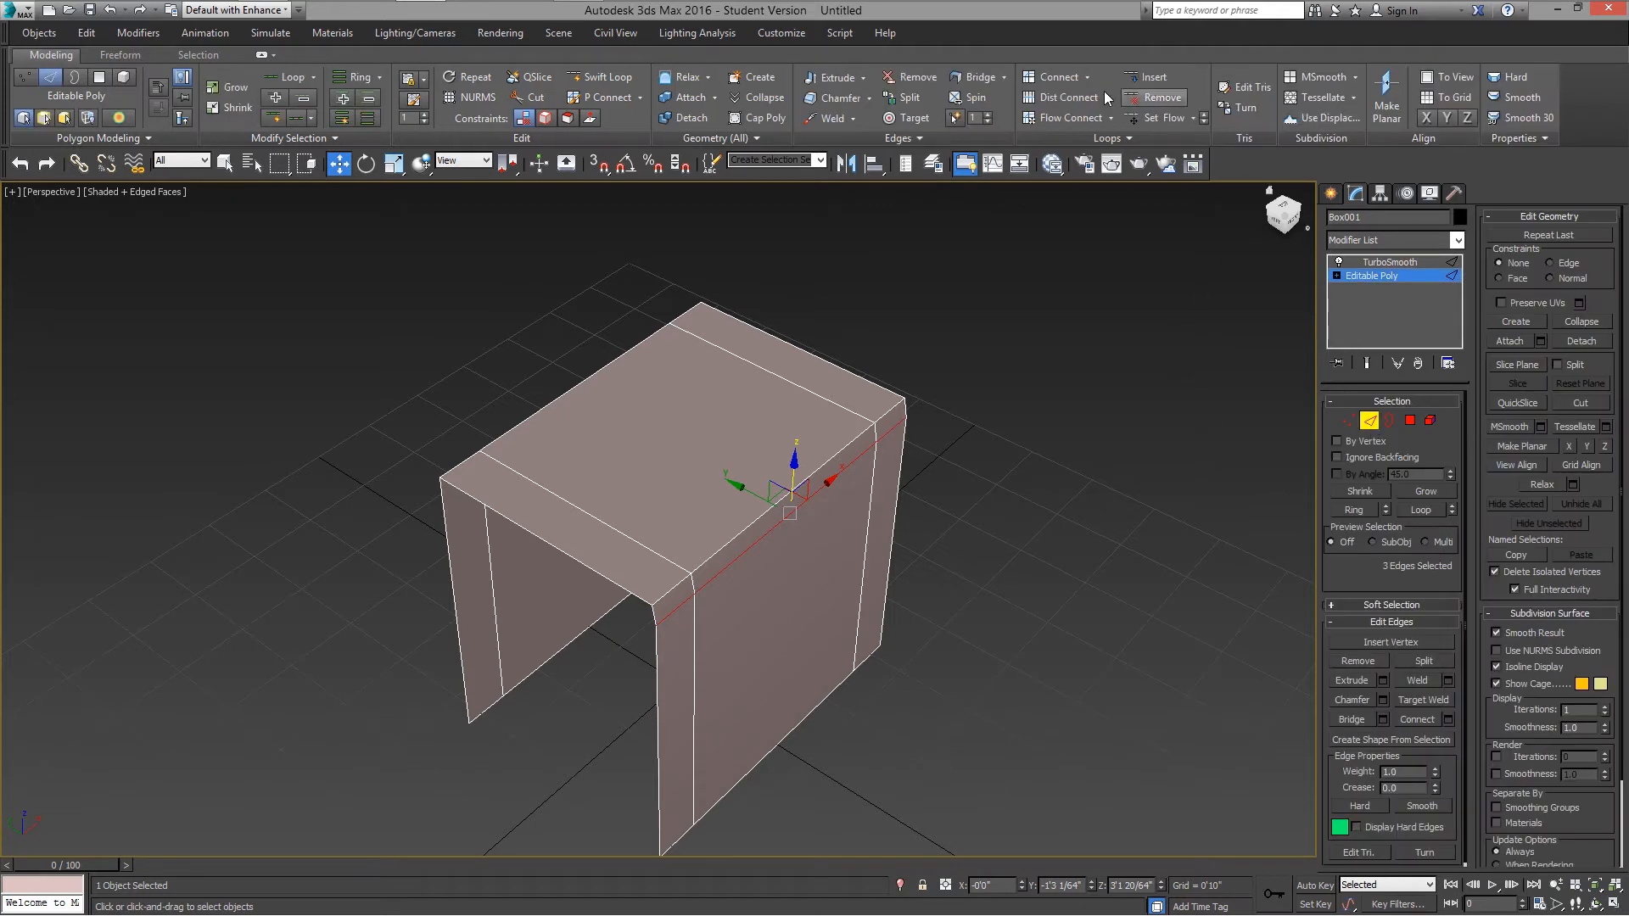
left_click(869, 494)
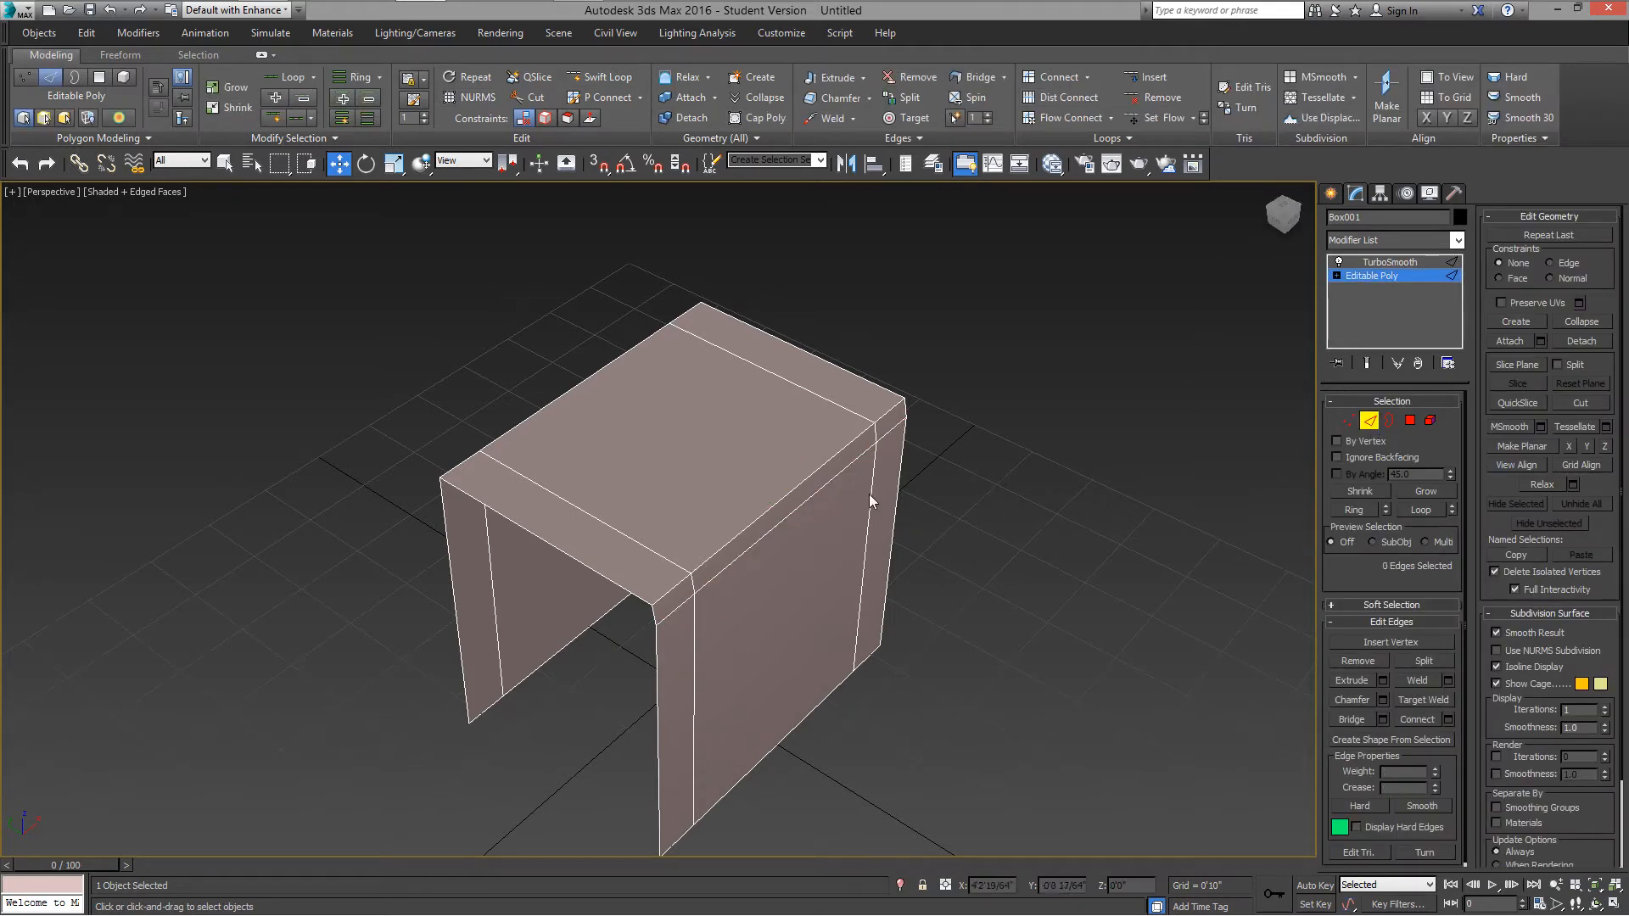
left_click(594, 78)
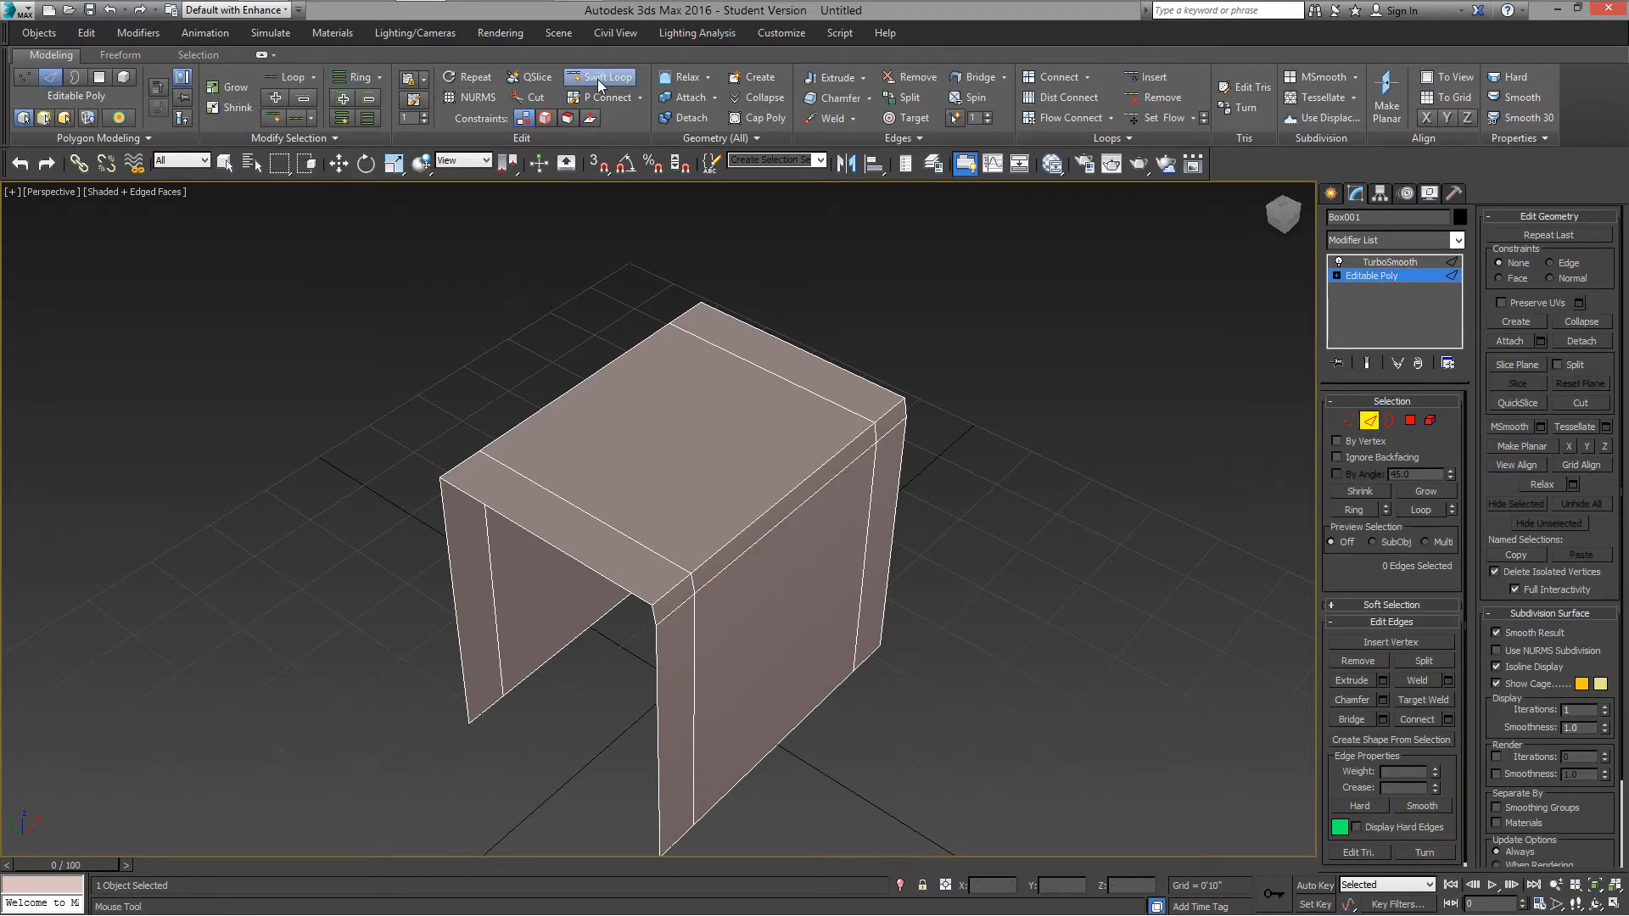
left_click(677, 589)
middle_click_drag(720, 497, 691, 466, "alt")
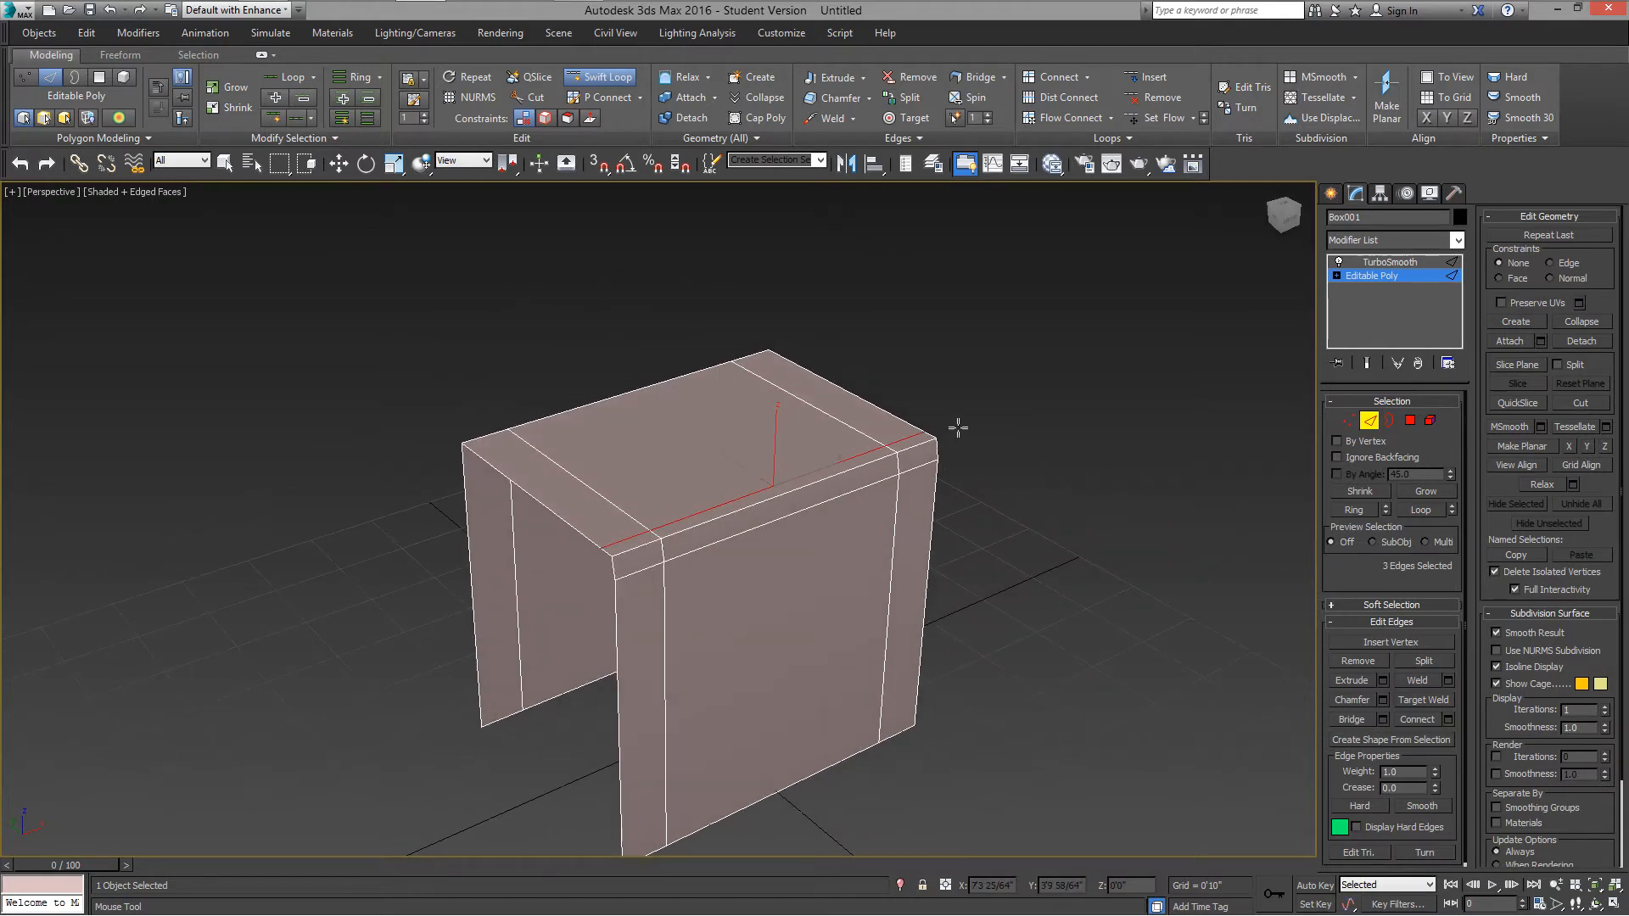
Step: Show the TurboSmooth end result without edged faces or cage, and nudge the new edge loop with the Move tool
key("w")
key("ctrl+e")
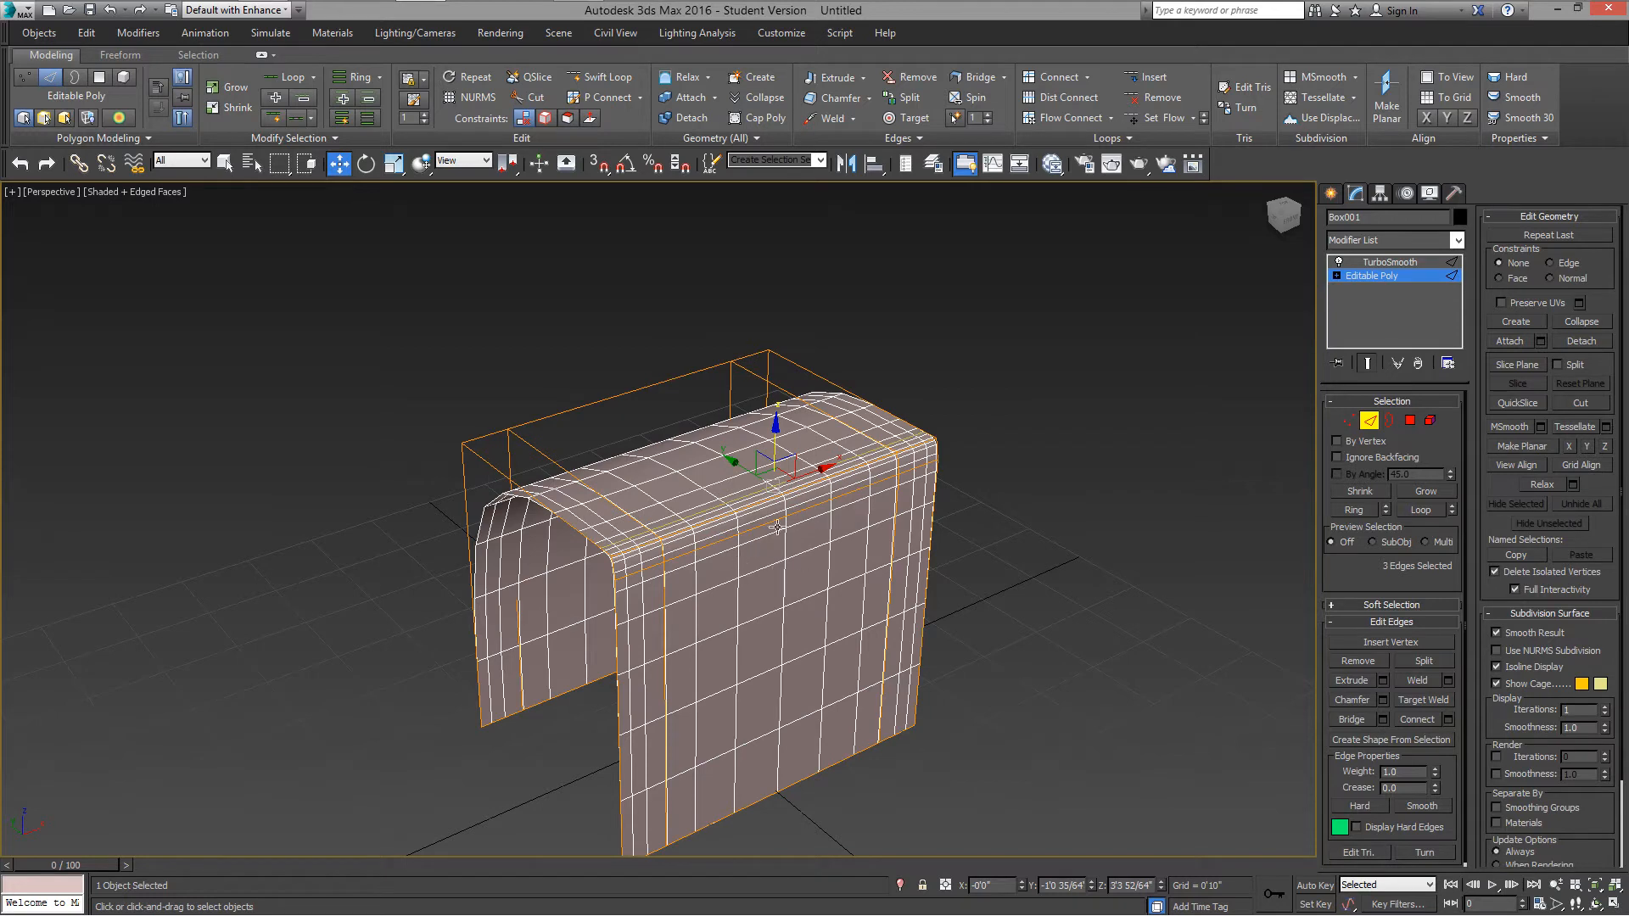
key("F4")
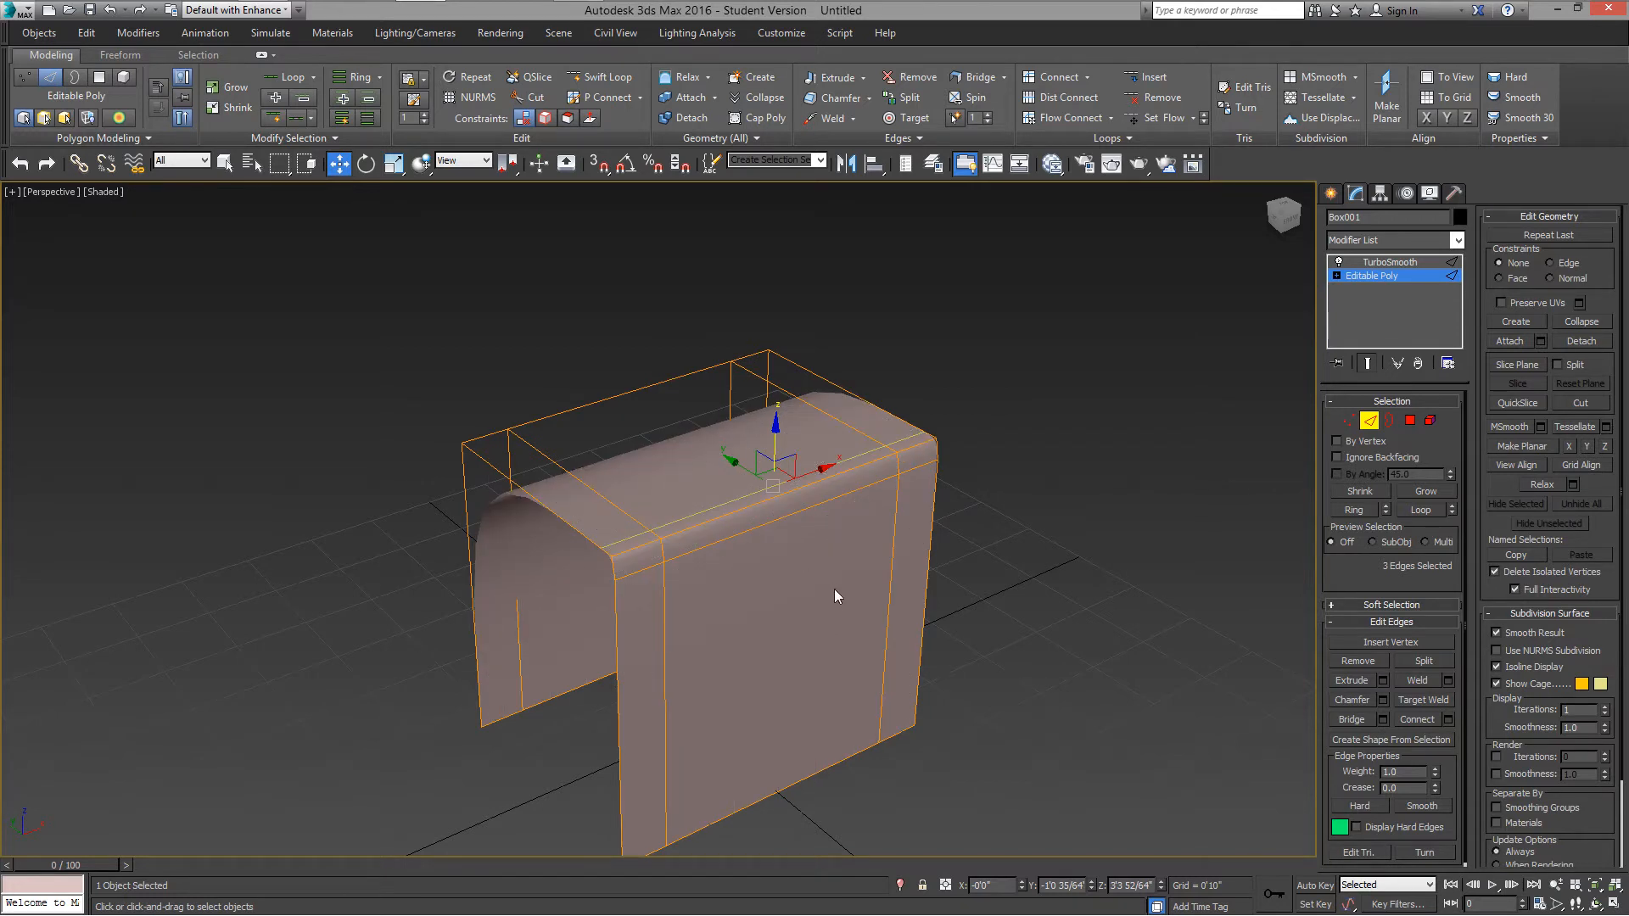
key("2")
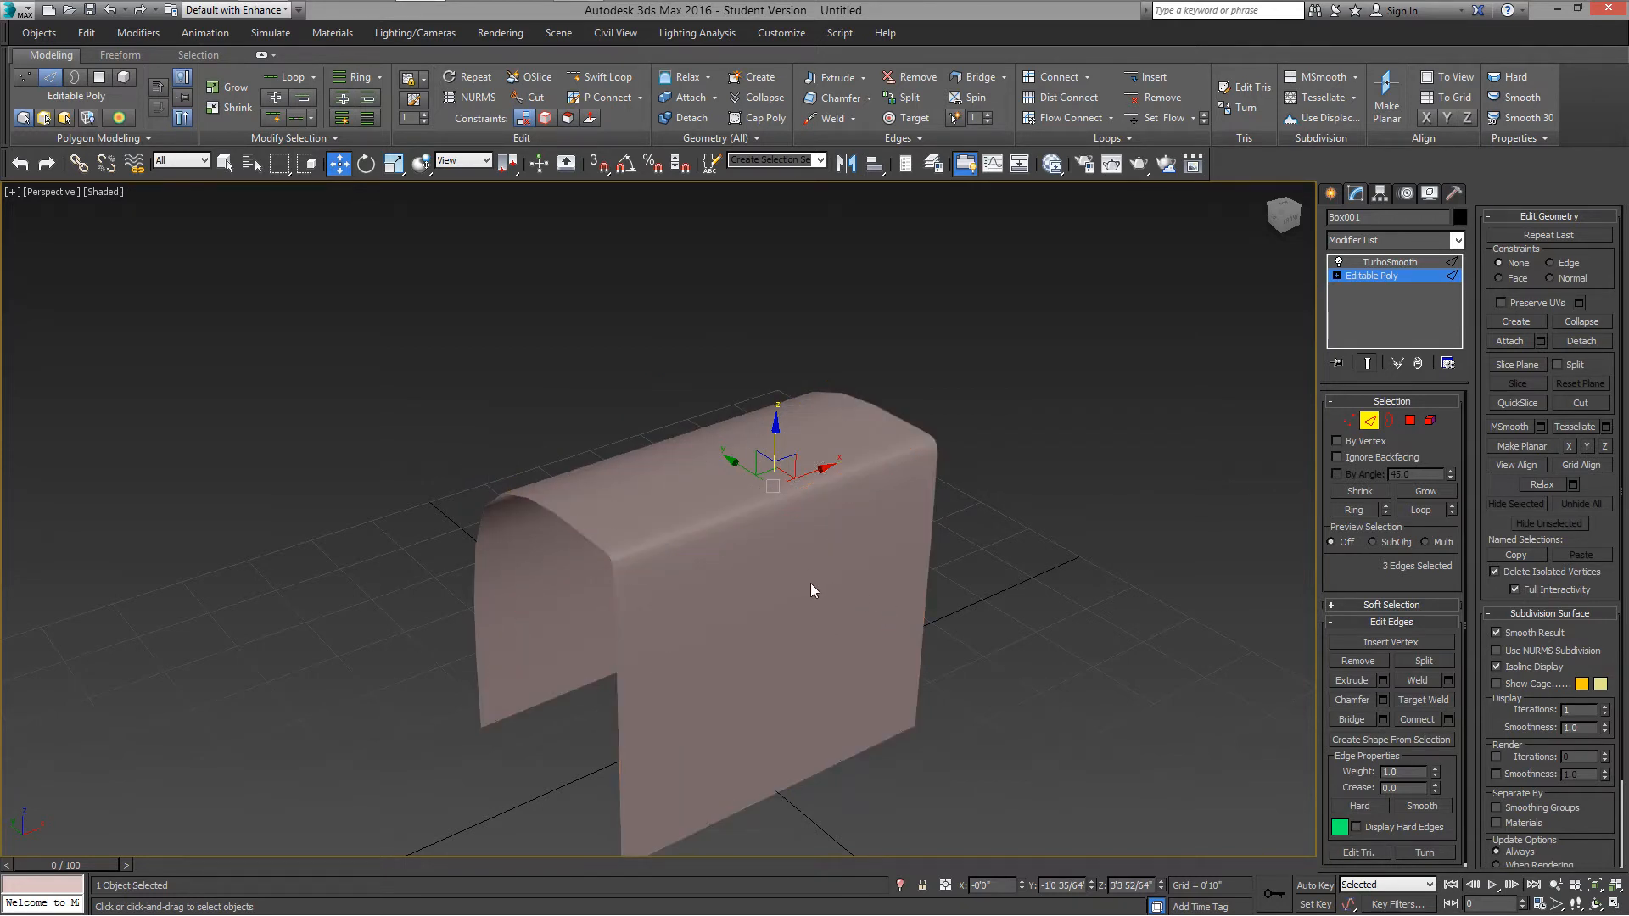
left_click_drag(768, 476, 766, 480)
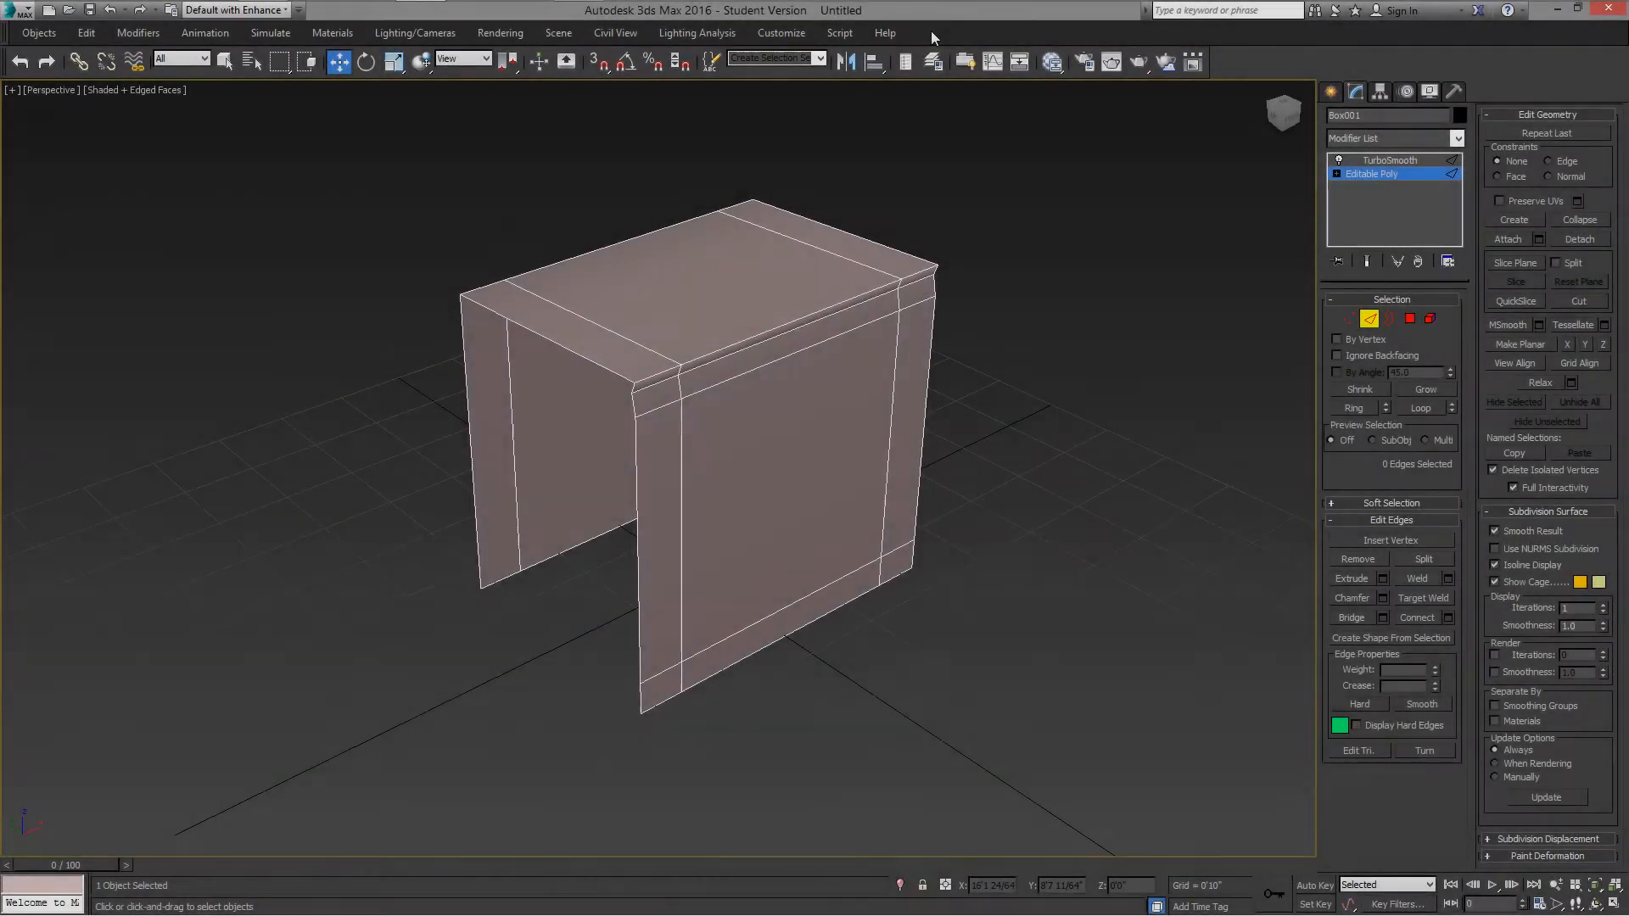
Step: Display the Layers toolbar, dock it at the end of the main toolbar, and hide it again
right_click(1226, 59)
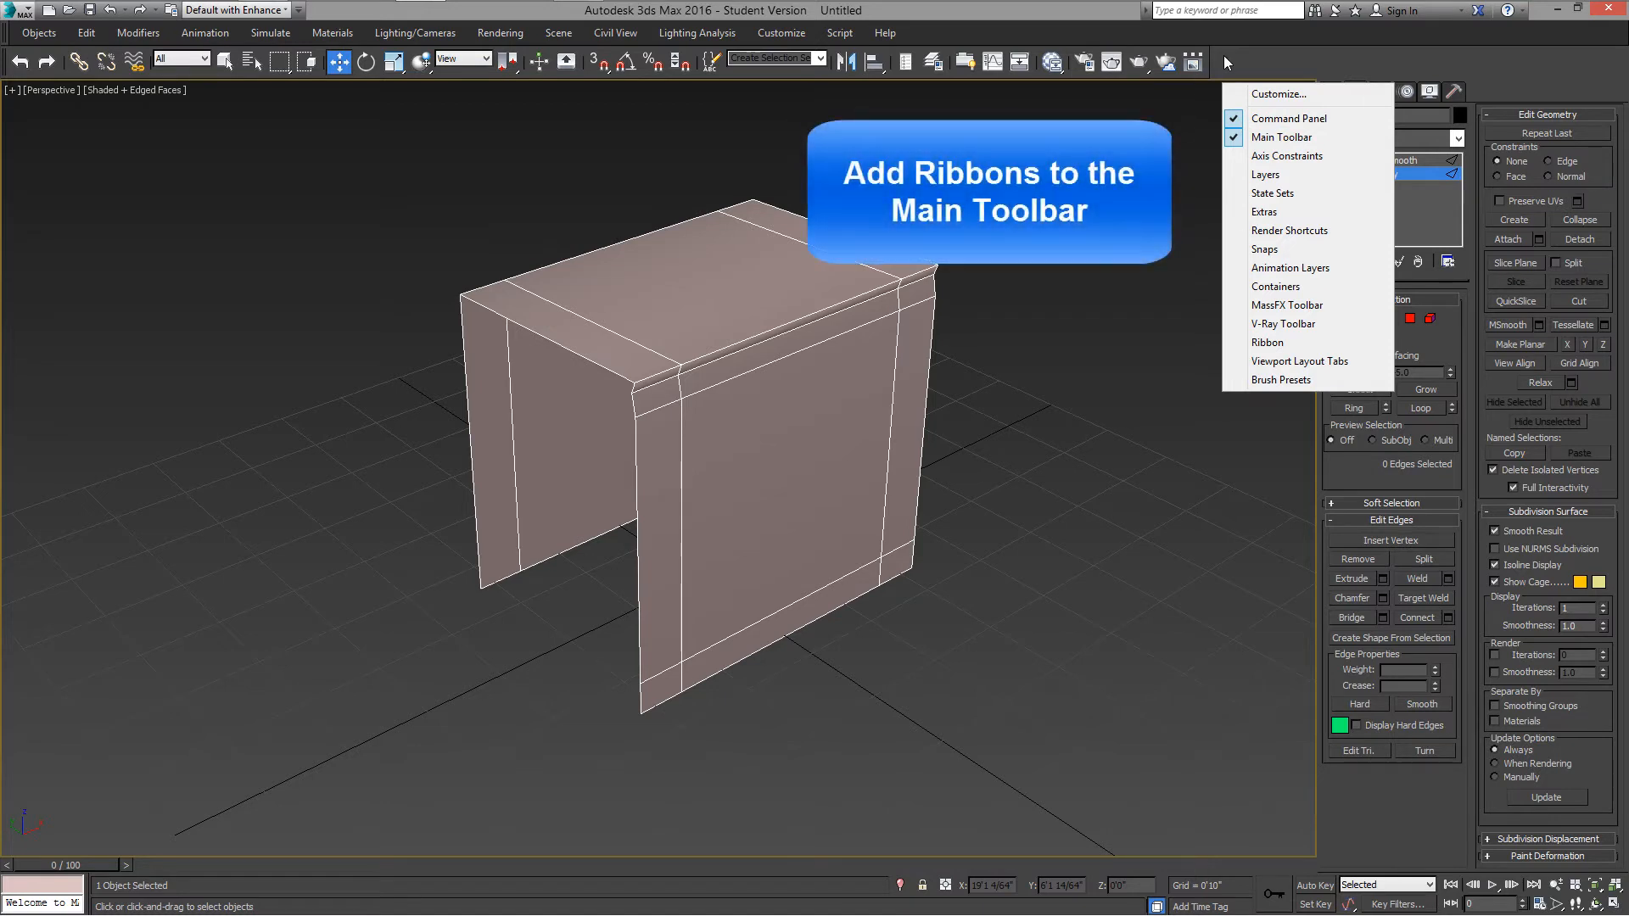
left_click(1190, 116)
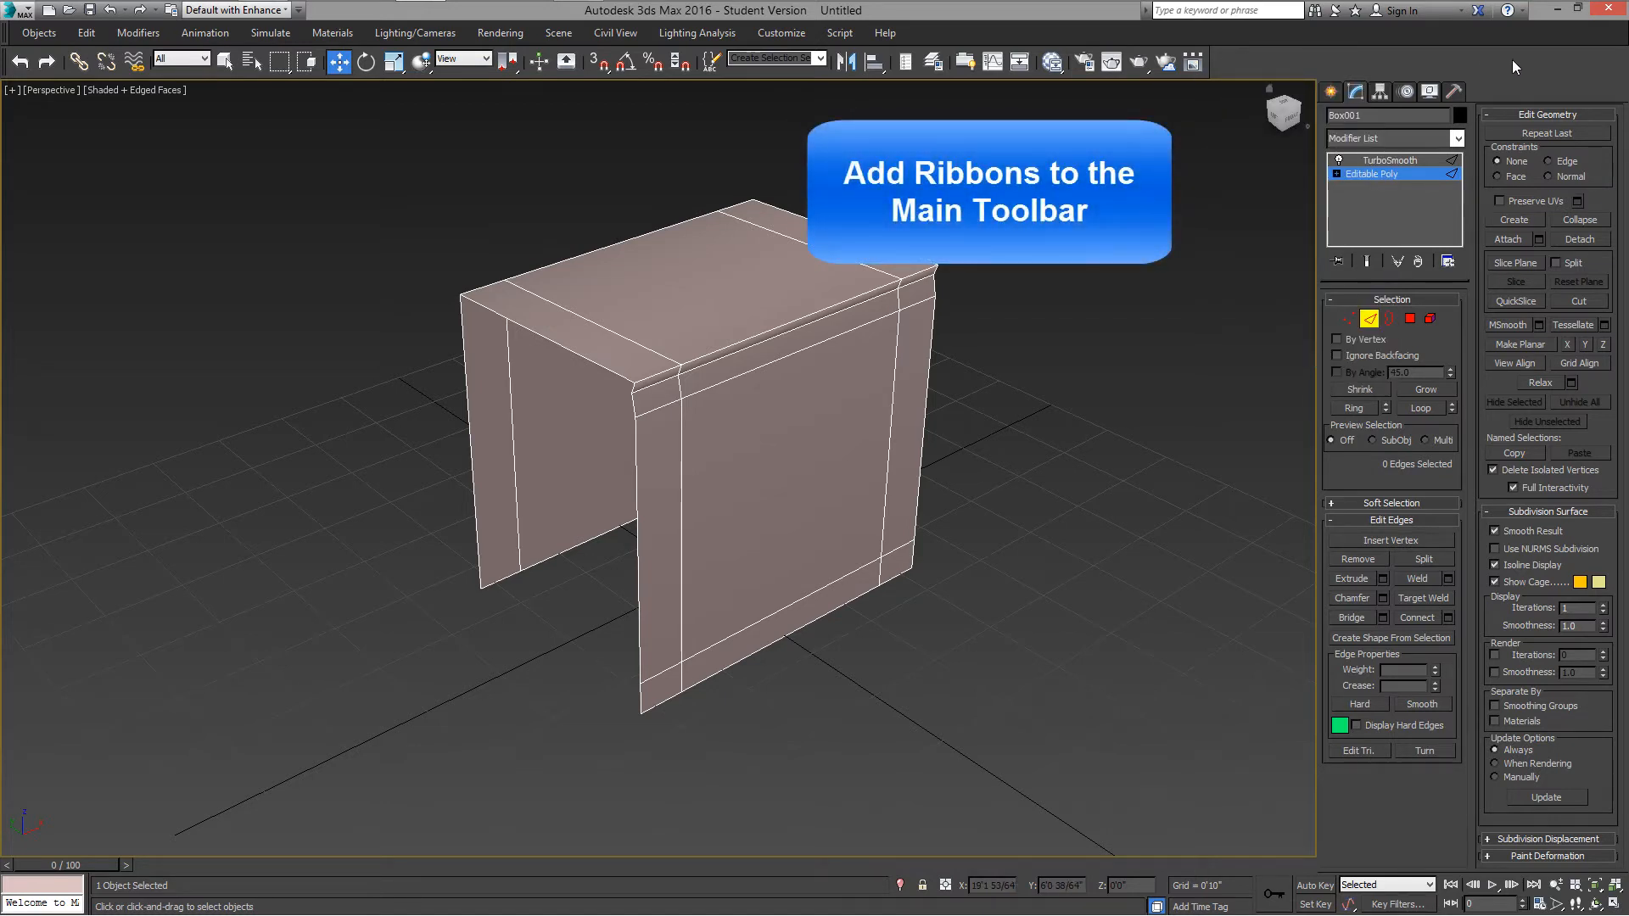
right_click(1244, 63)
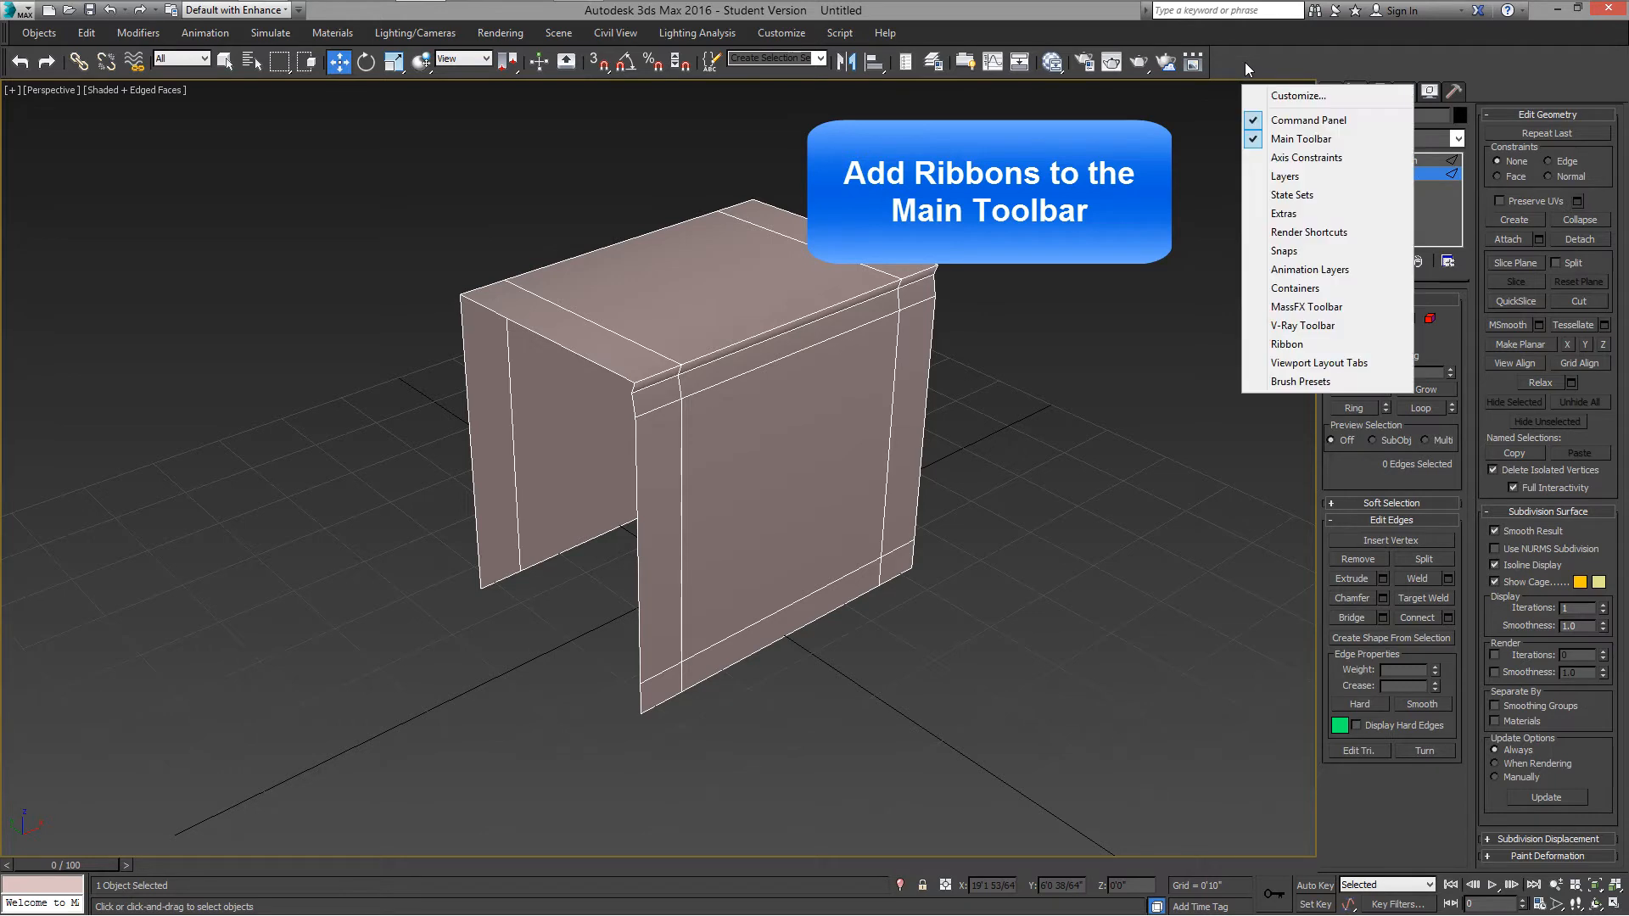
left_click(1287, 178)
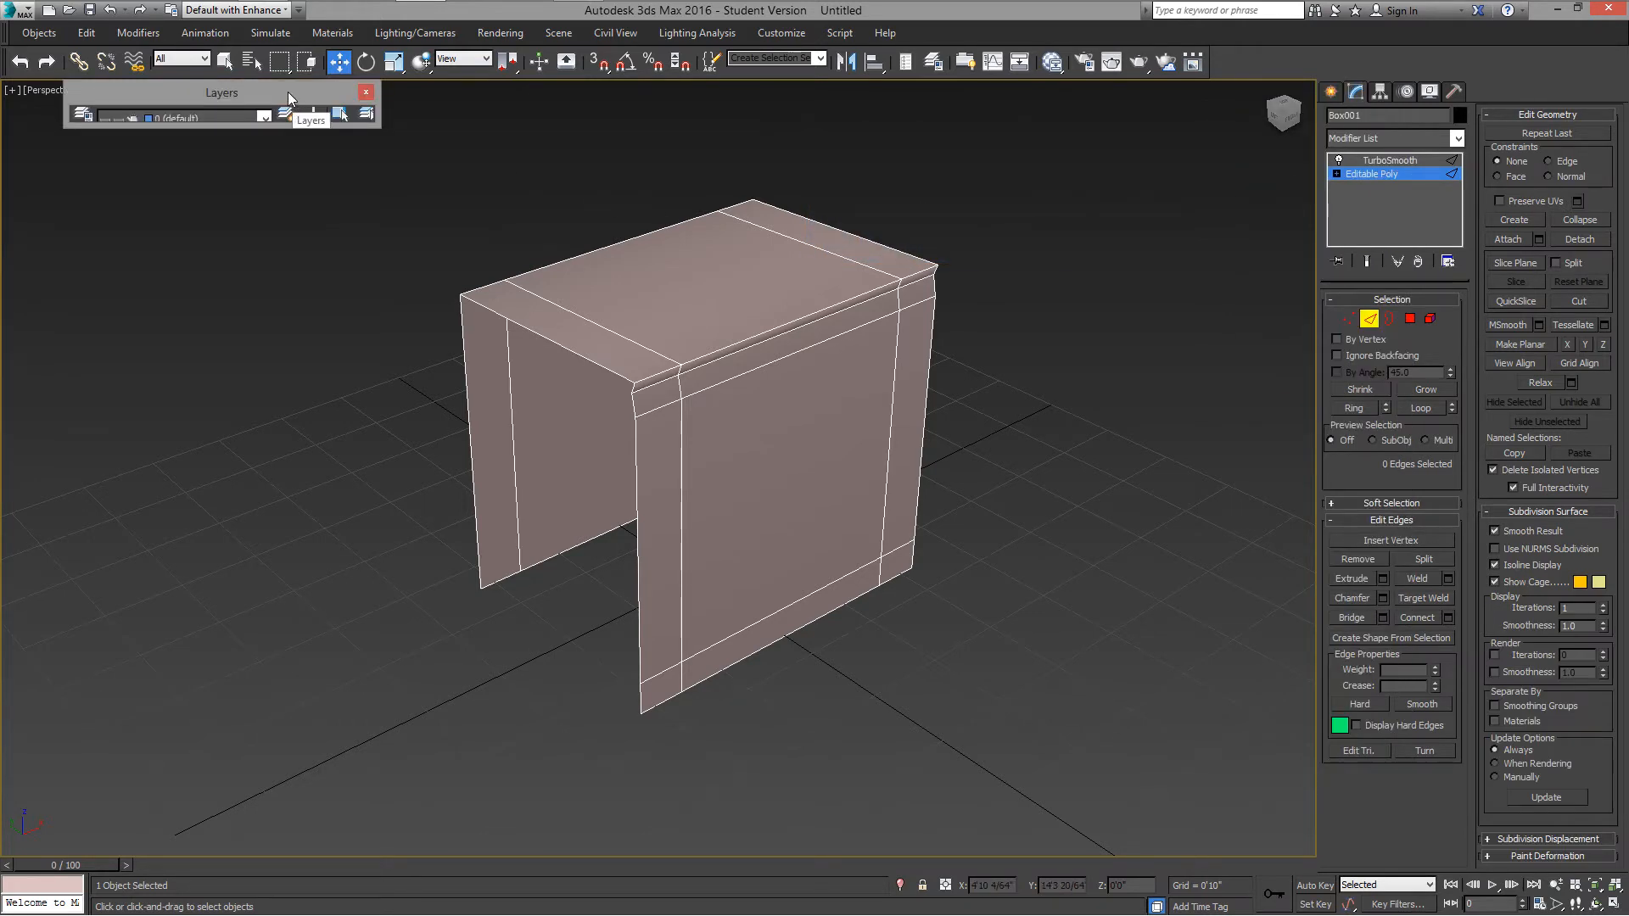
left_click_drag(289, 92, 1122, 140)
left_click_drag(999, 175, 1042, 272)
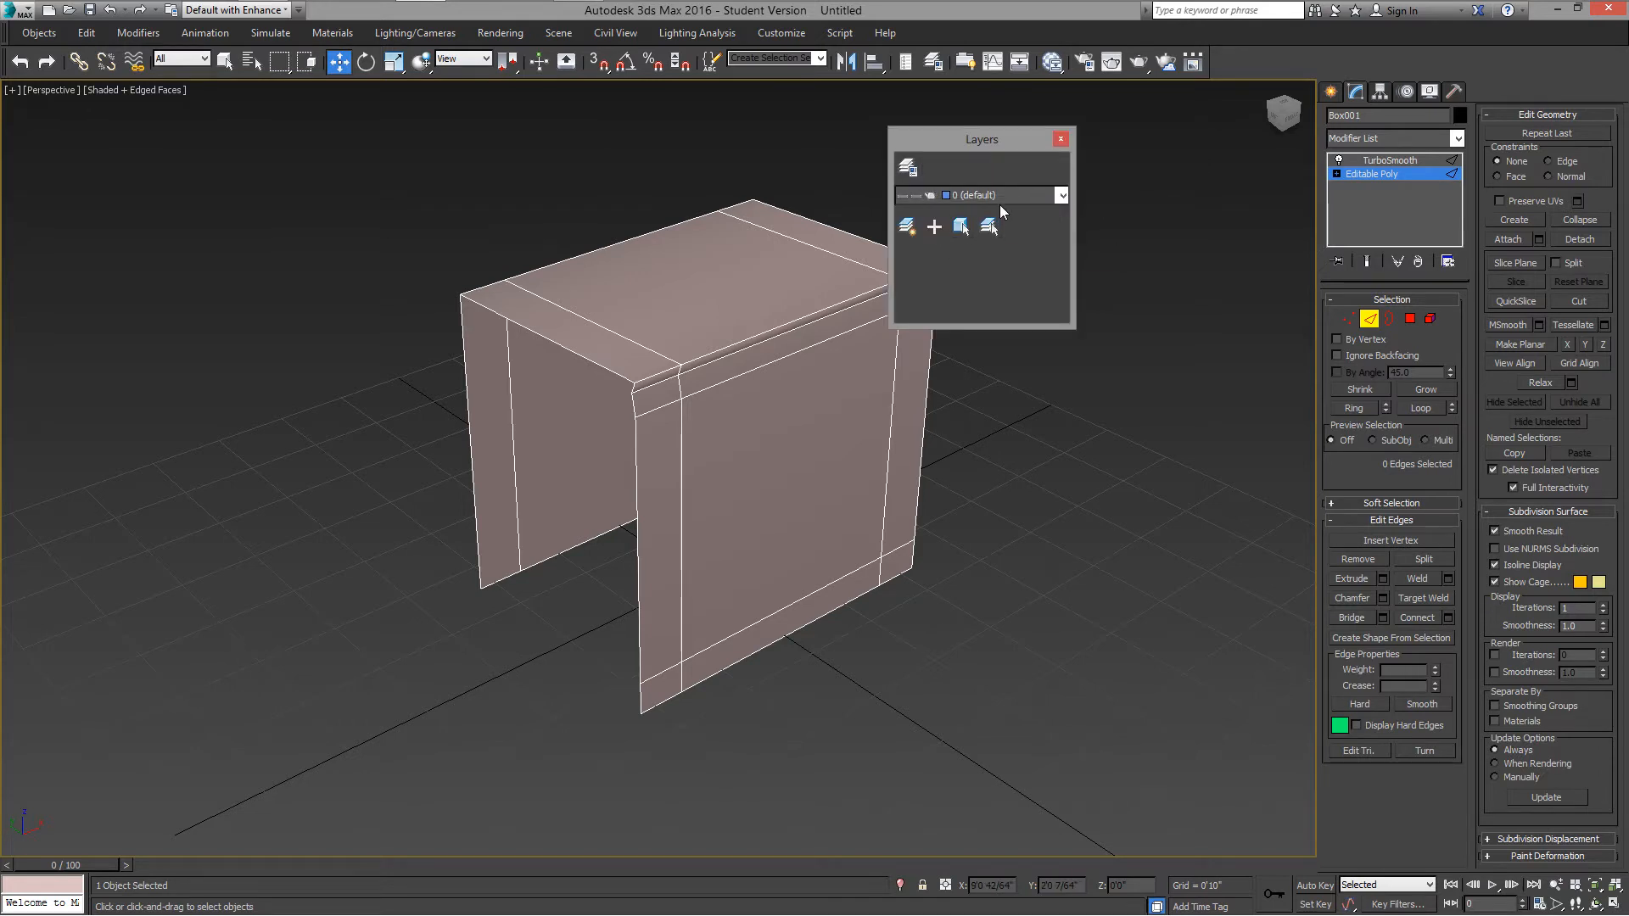
left_click_drag(1010, 150, 1350, 75)
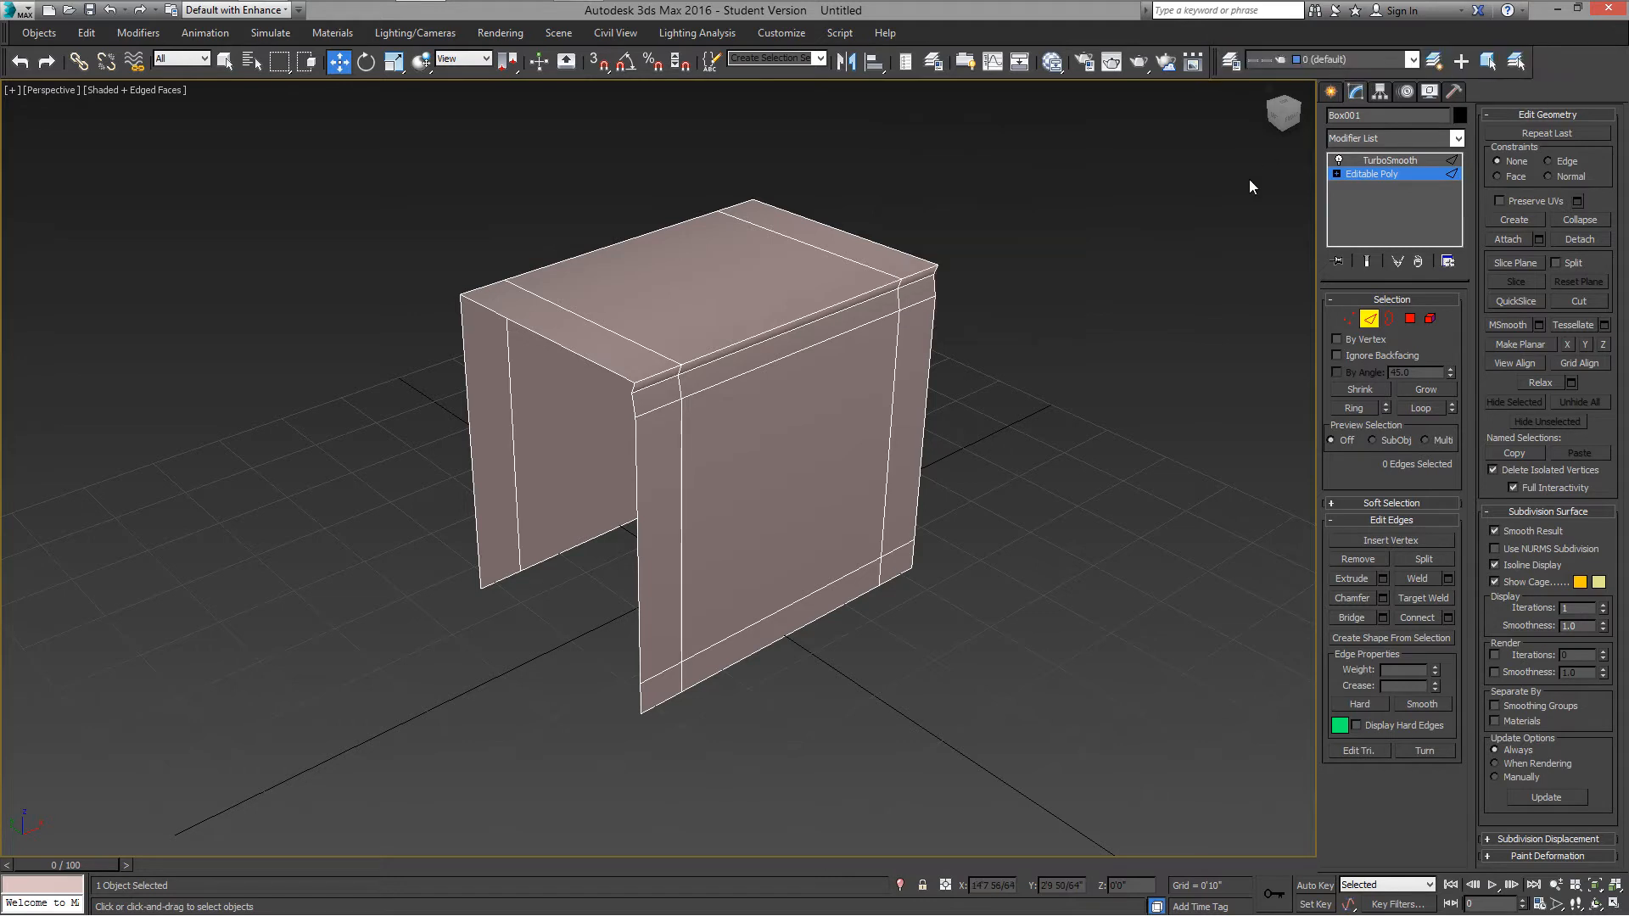
right_click(1546, 58)
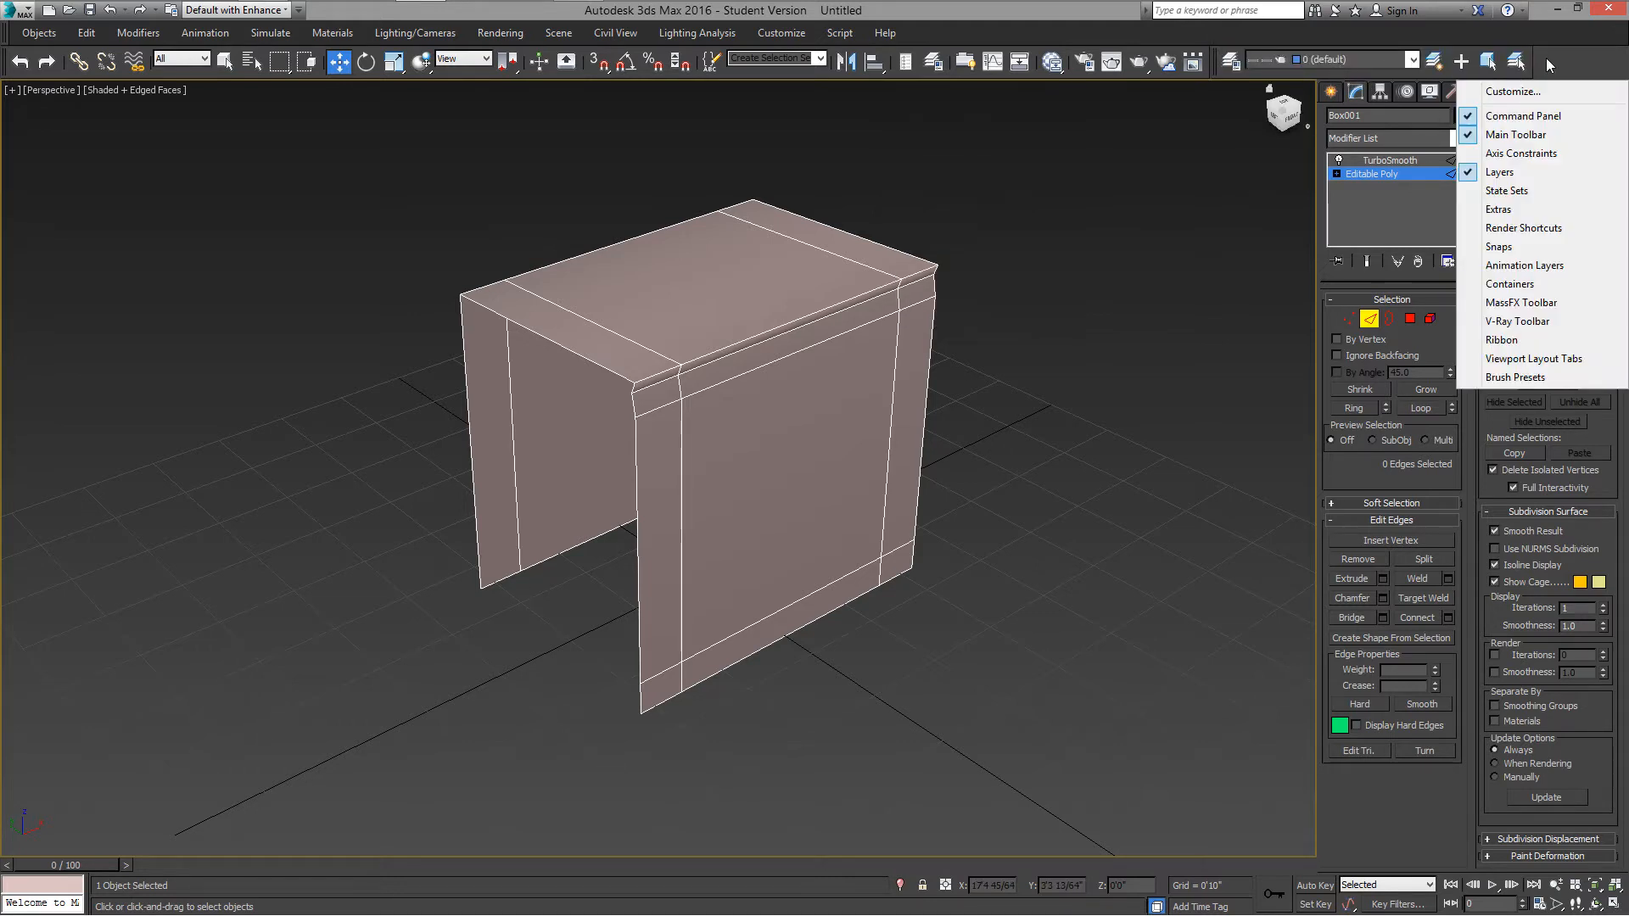
left_click(1471, 174)
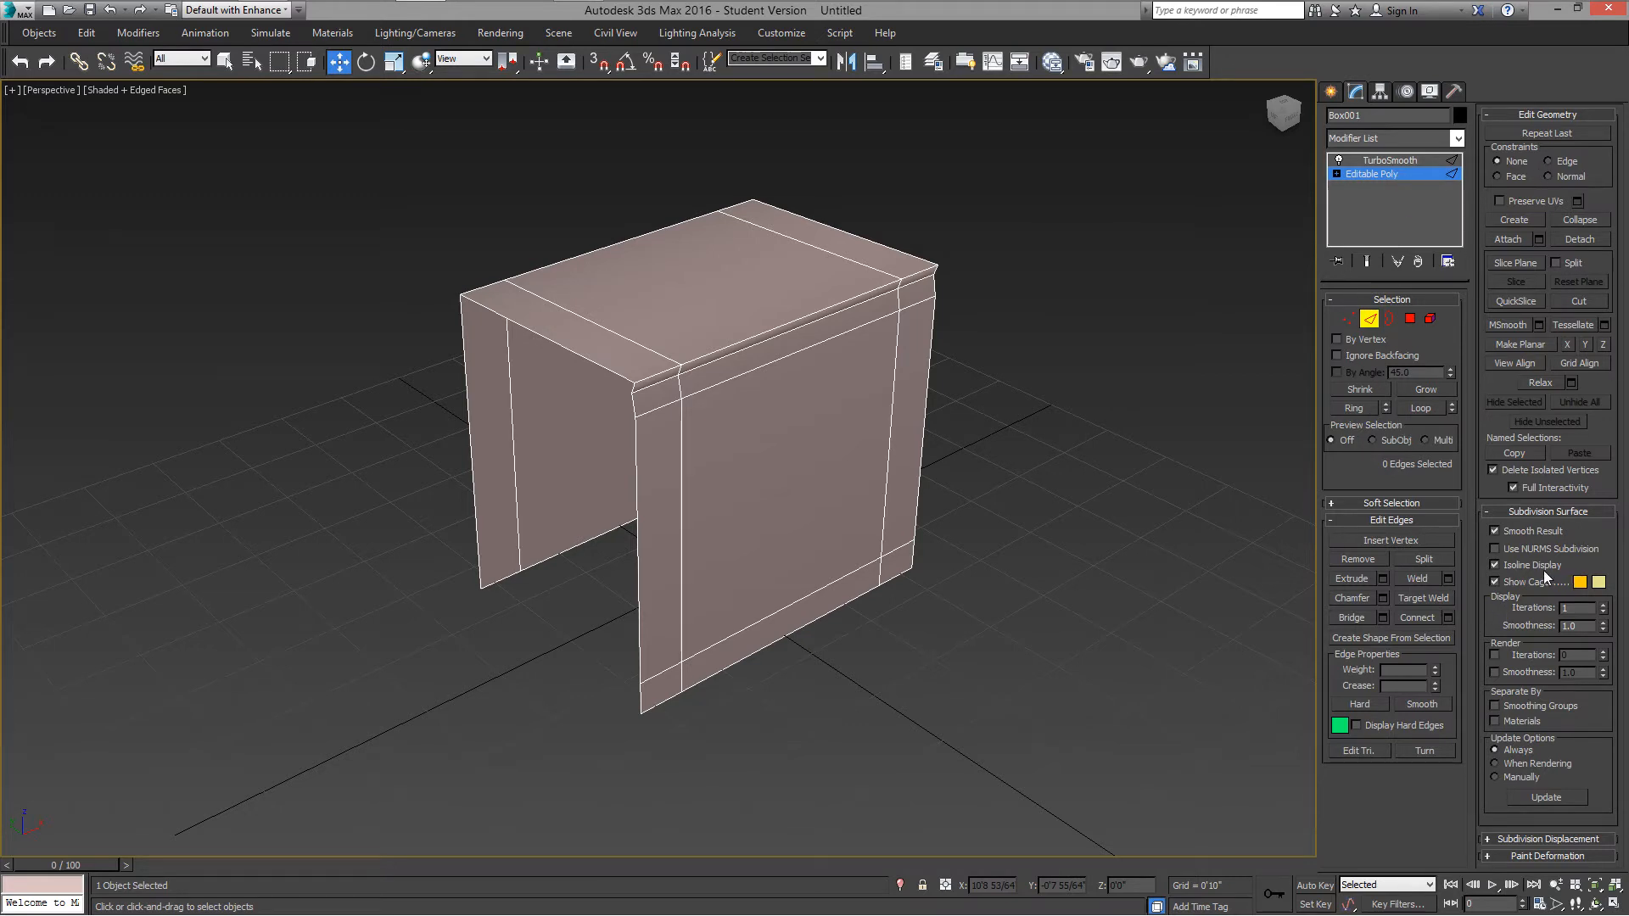
Step: Look through the available modifiers and enable Show Buttons for the modifier set
left_click(1457, 137)
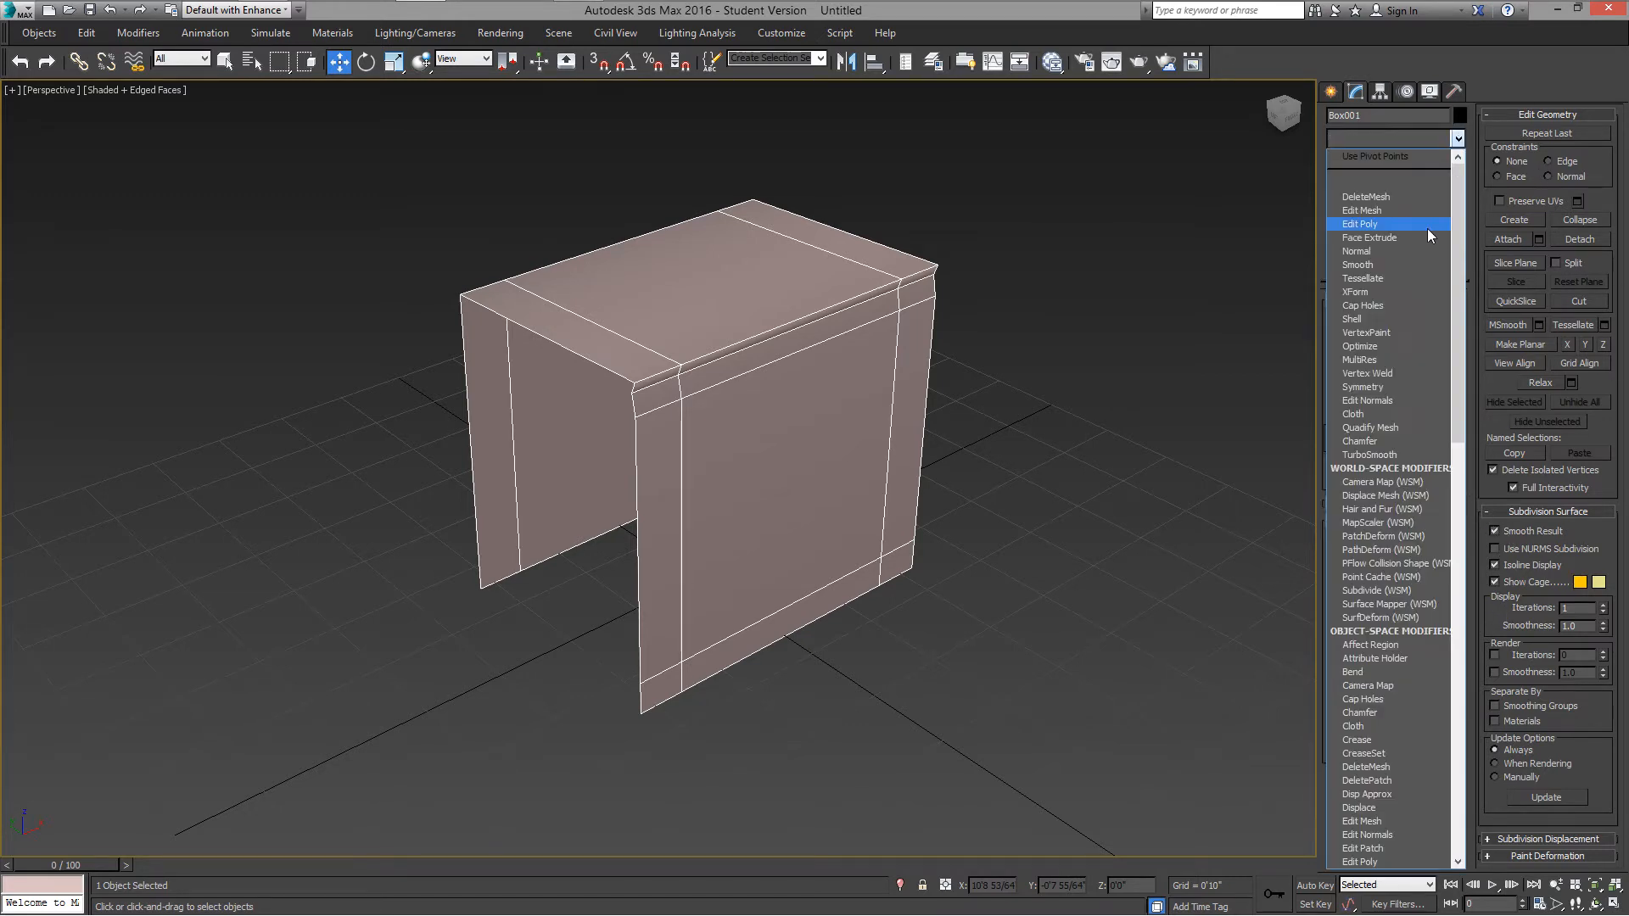
mouse_move(1458, 202)
left_mouse_down()
mouse_move(1474, 383)
mouse_move(1459, 319)
mouse_move(1454, 604)
mouse_move(1463, 192)
left_mouse_up()
left_click(1458, 138)
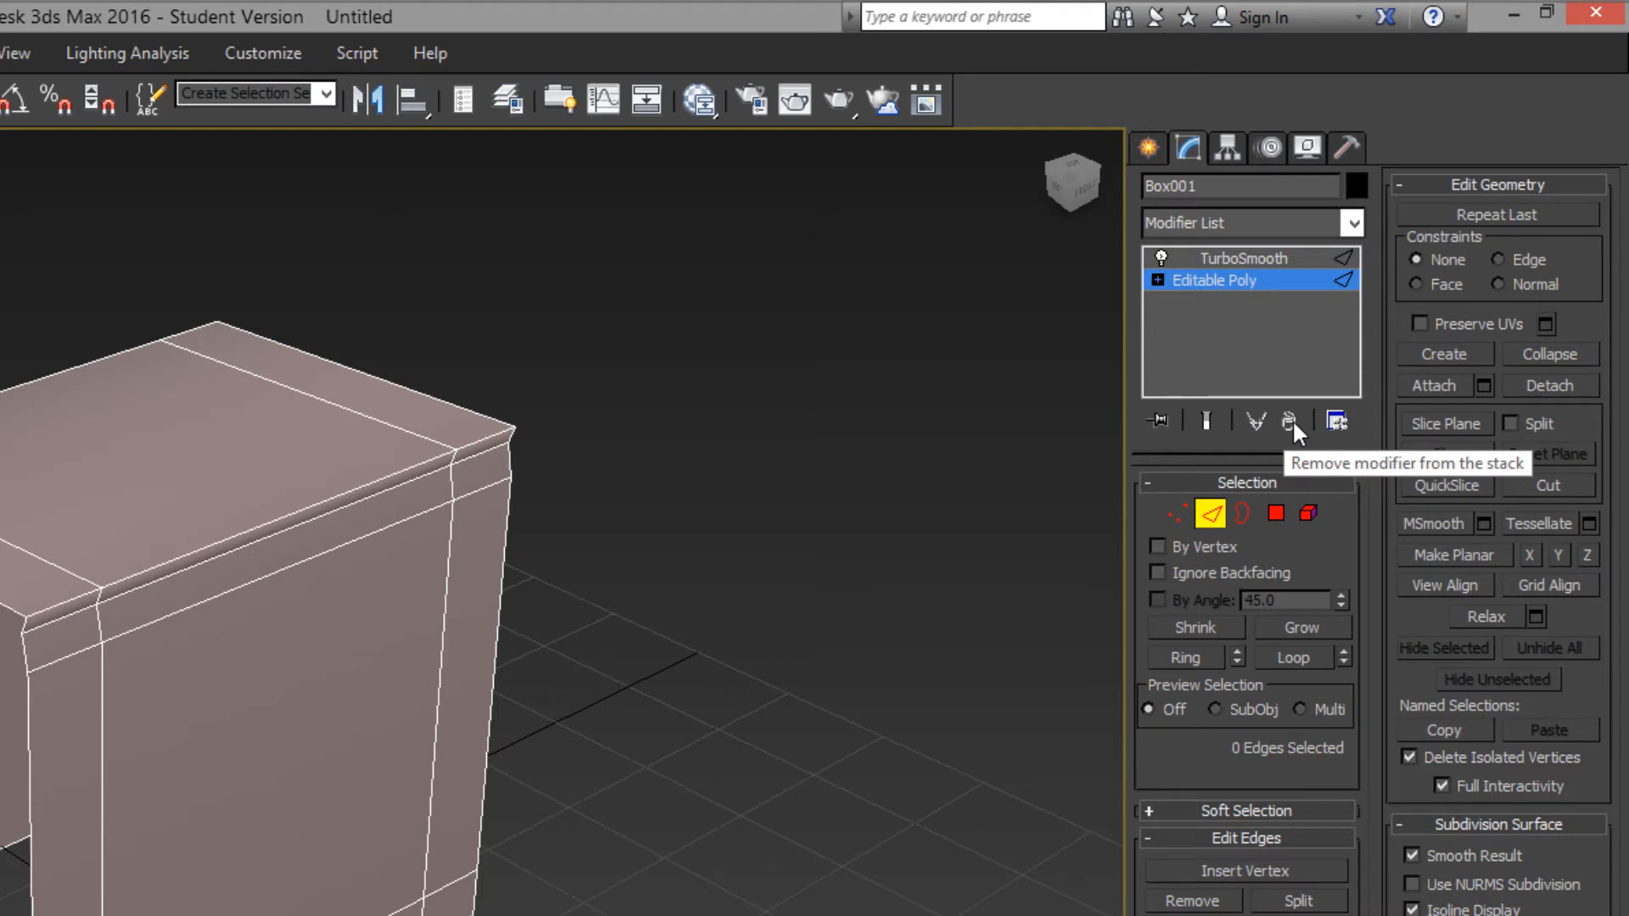
left_click(1337, 425)
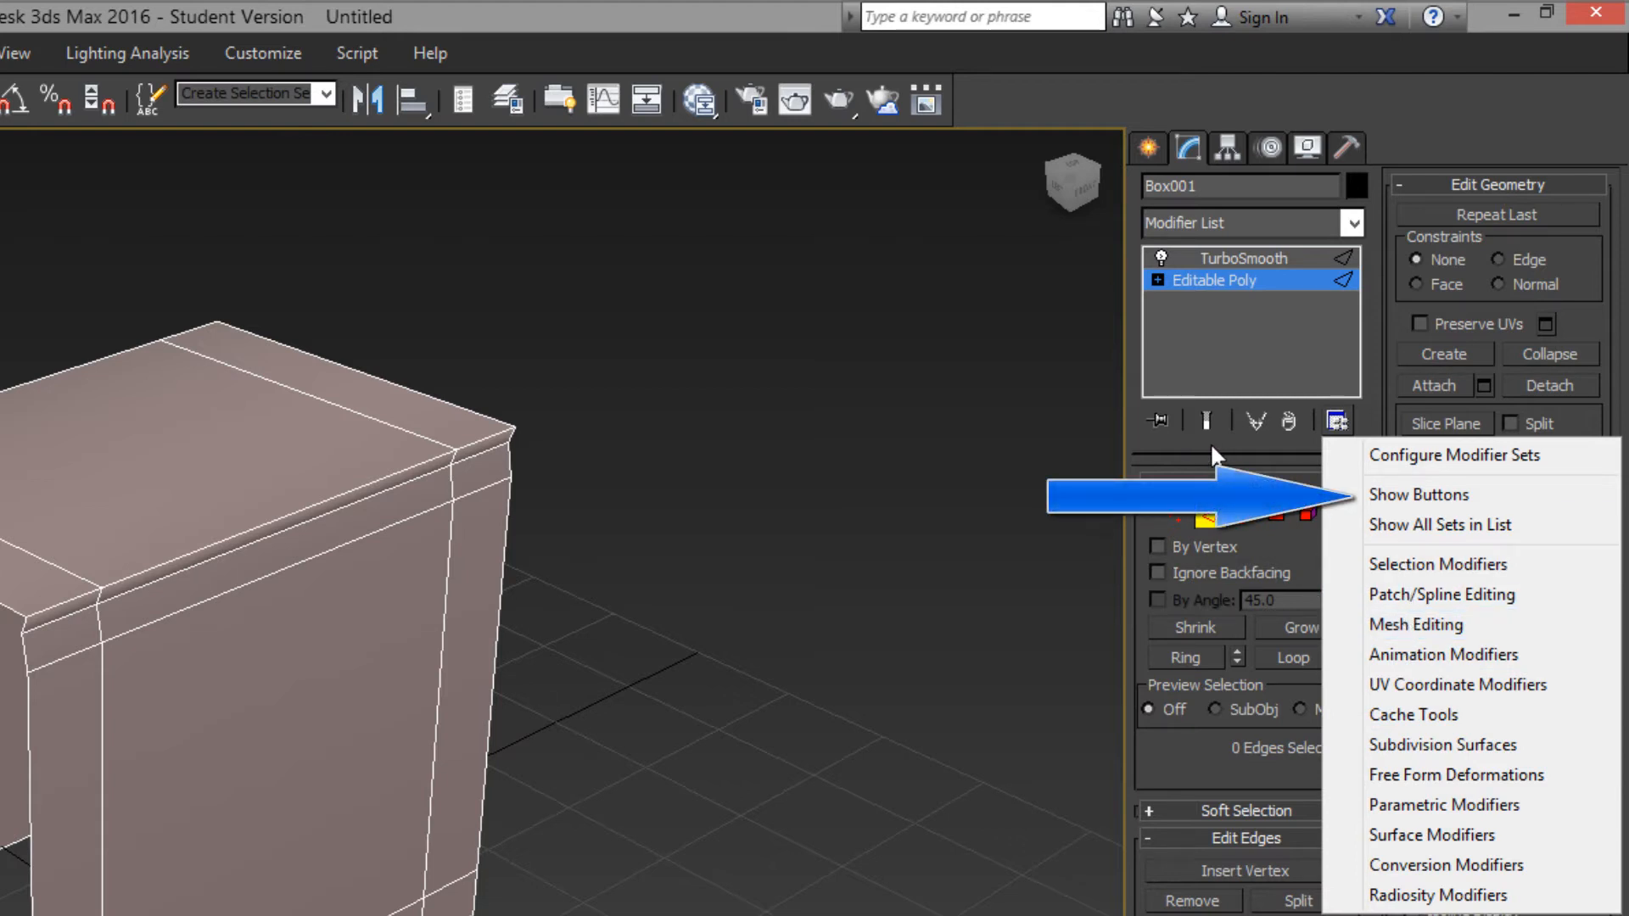
left_click(1394, 493)
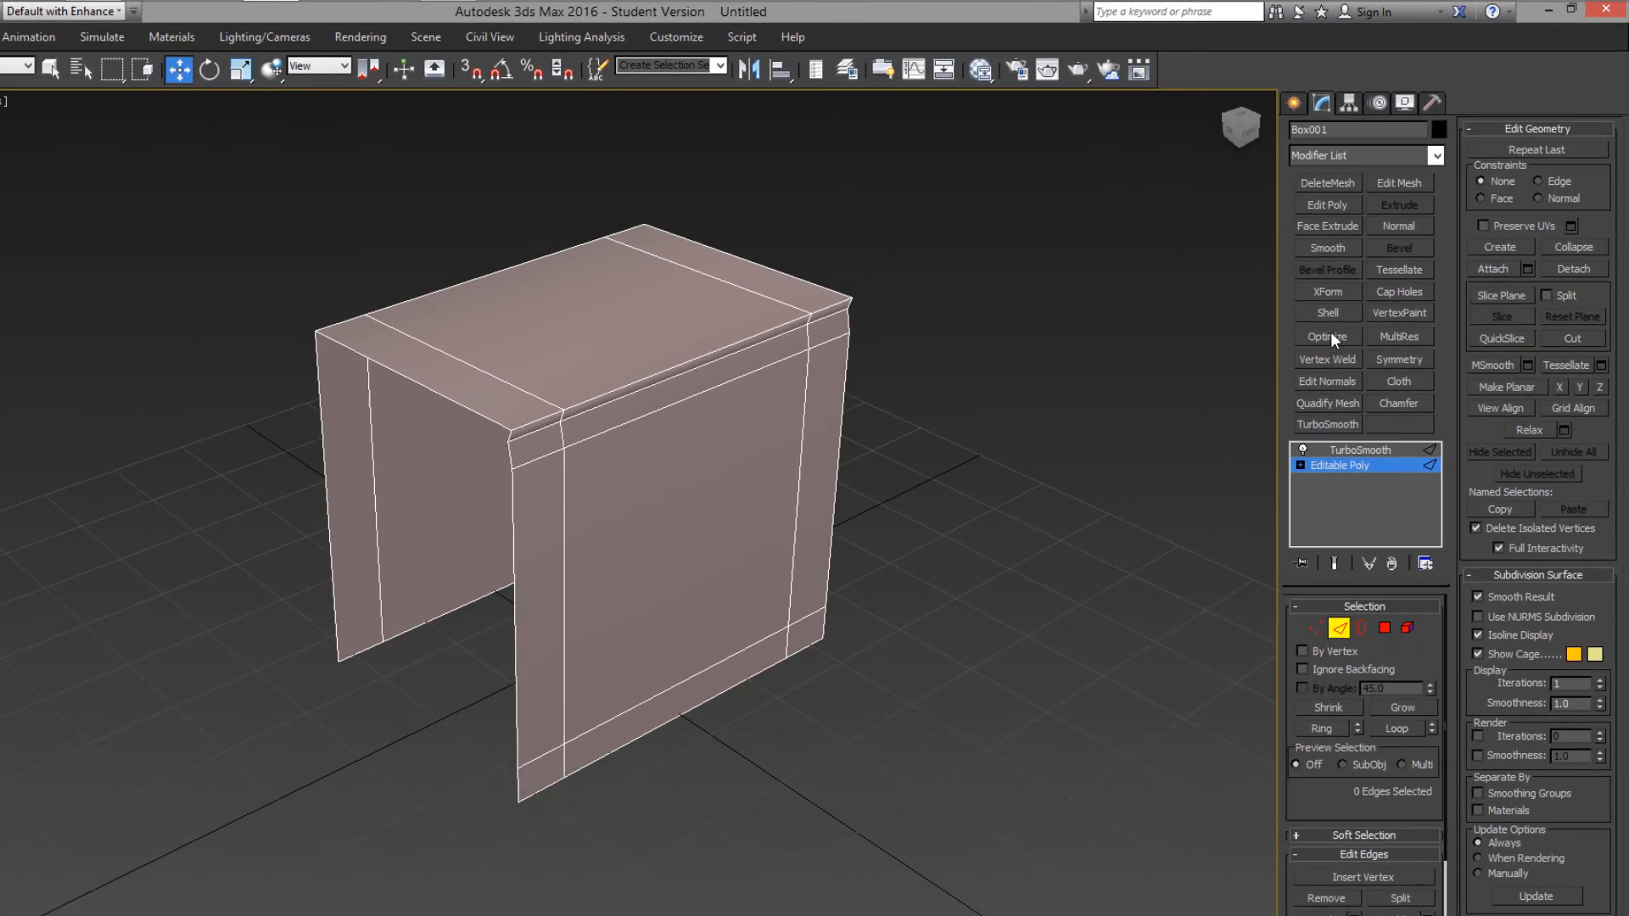
Step: Try a Shell modifier beneath TurboSmooth with an inner amount of about 0'1", and remove it from the stack
left_click(1329, 313)
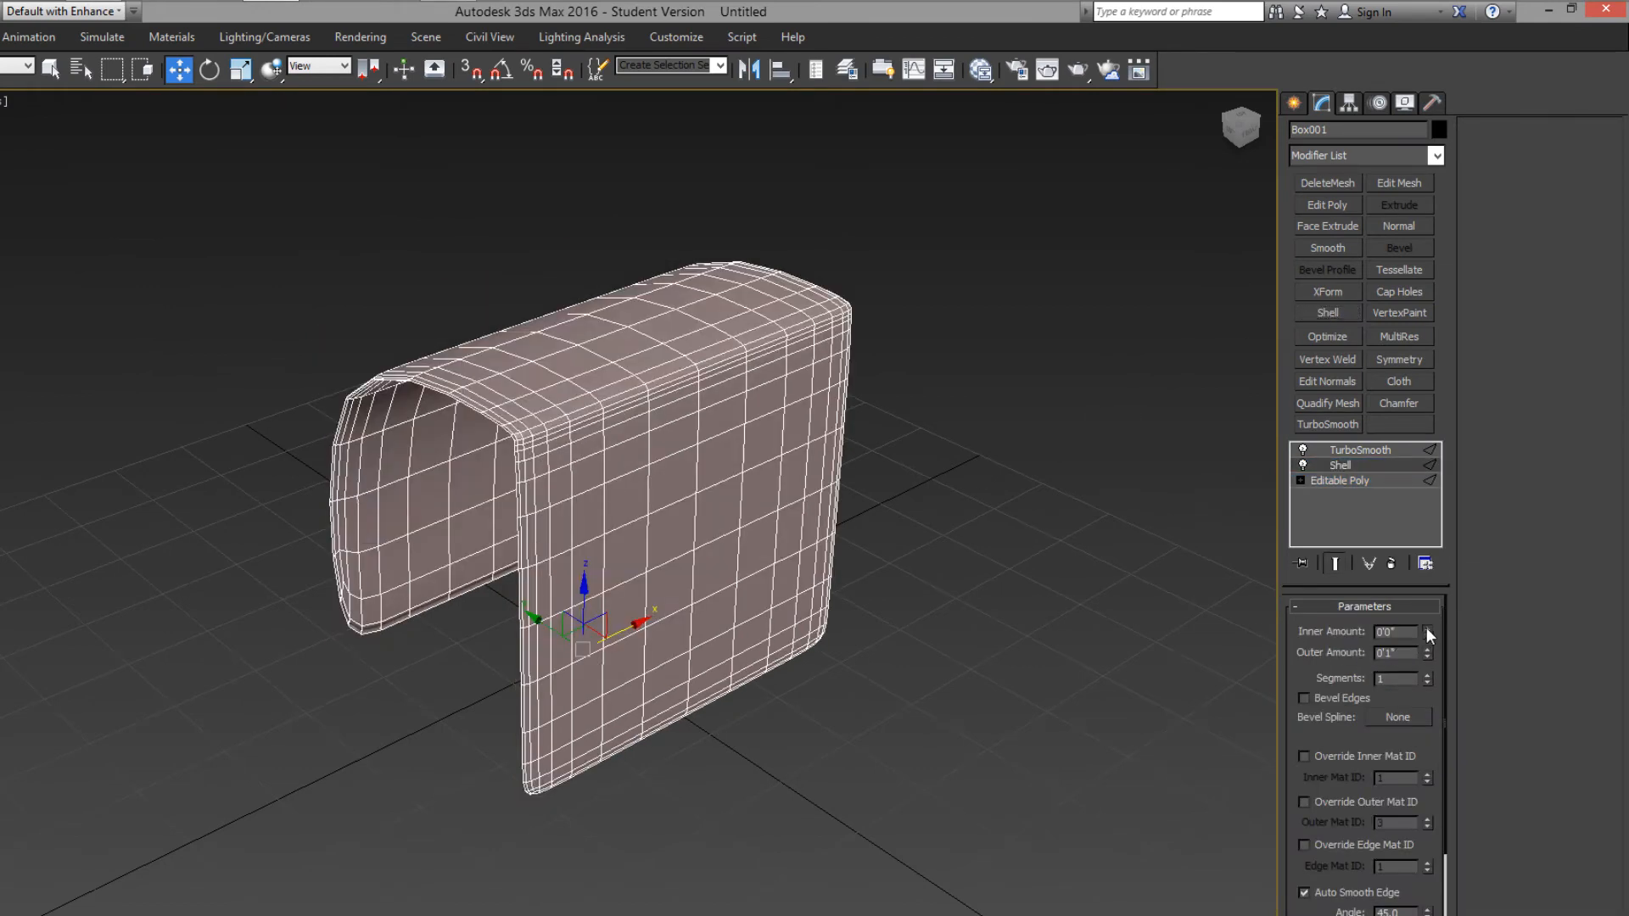
left_click_drag(1427, 632, 1400, 526)
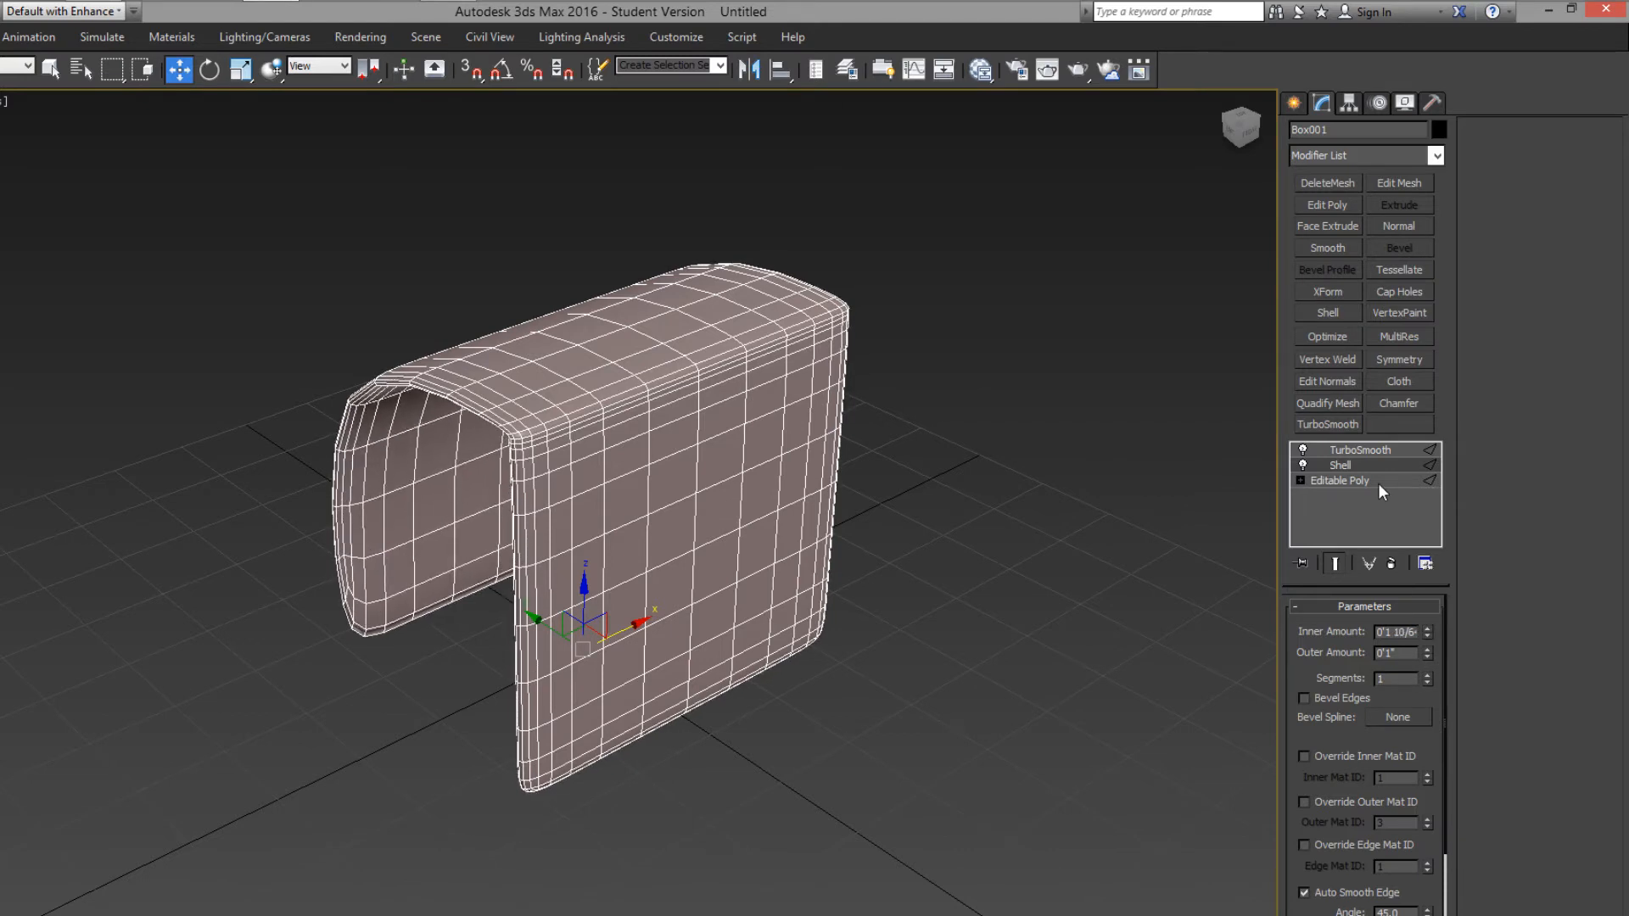
left_click(1392, 564)
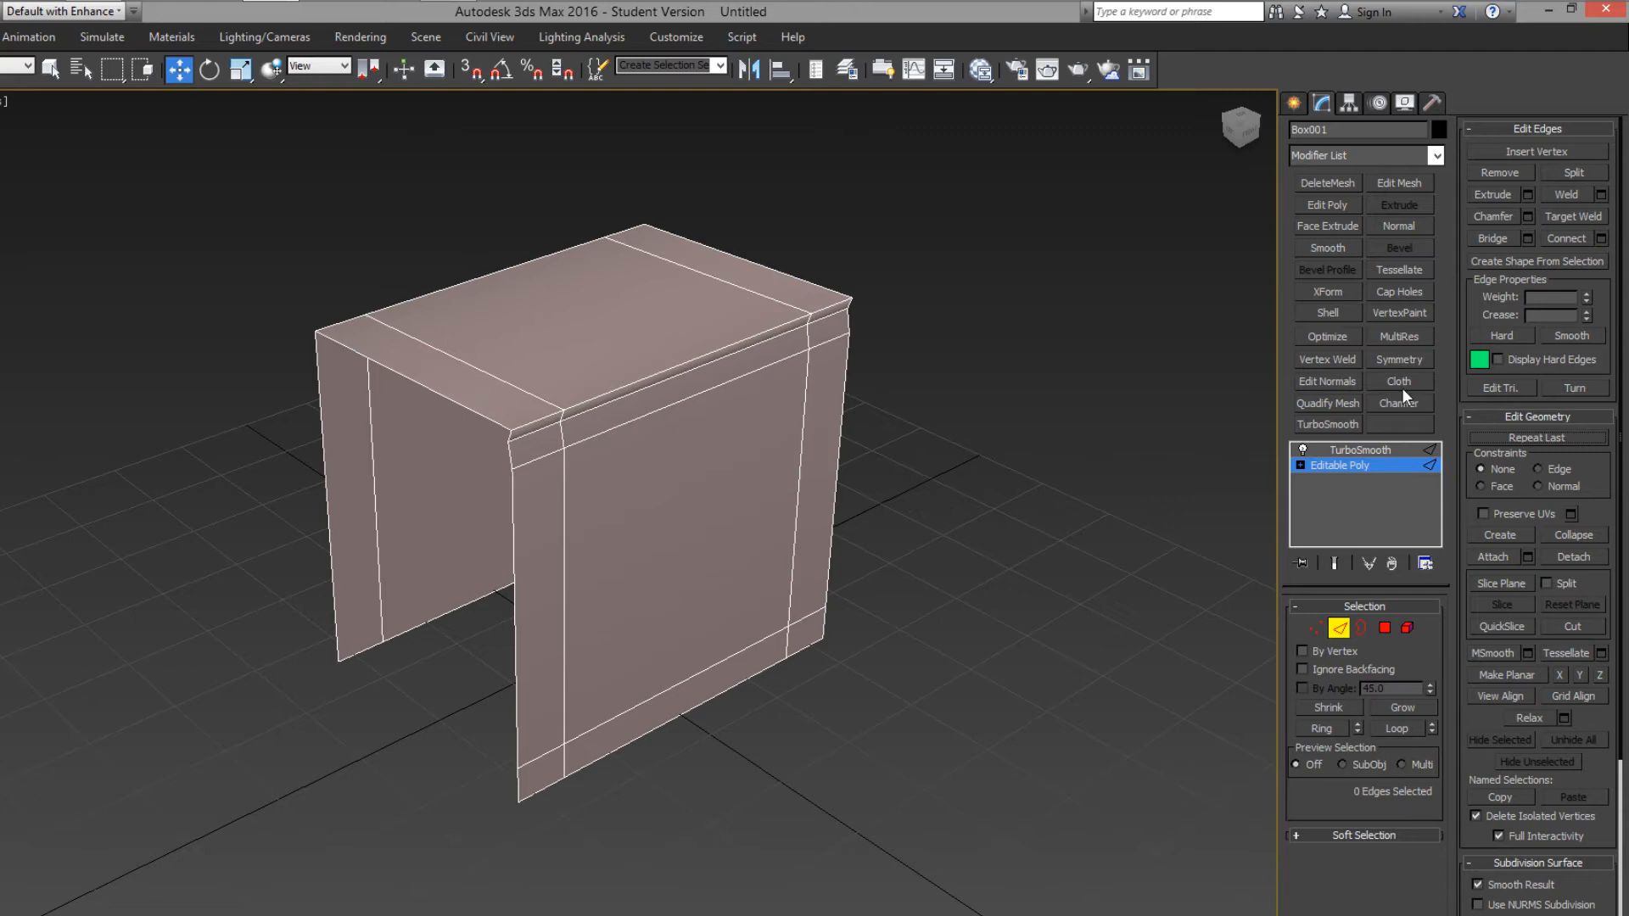
Step: Open the Configure Modifier Sets dialog and move it clear of the model
left_click(1425, 562)
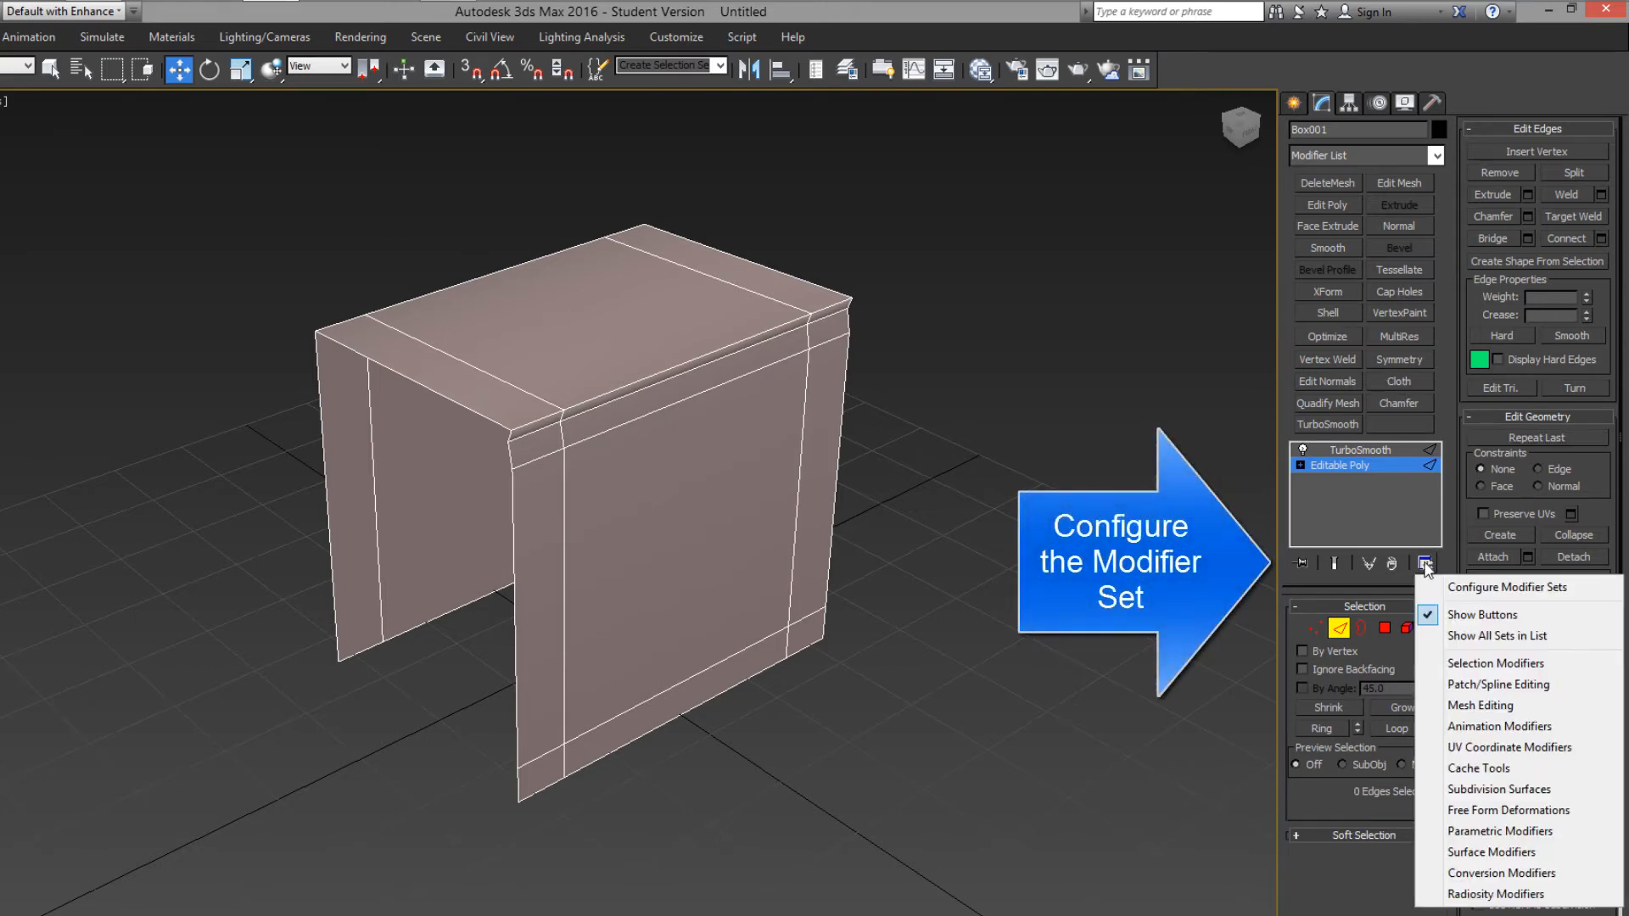
left_click(1507, 588)
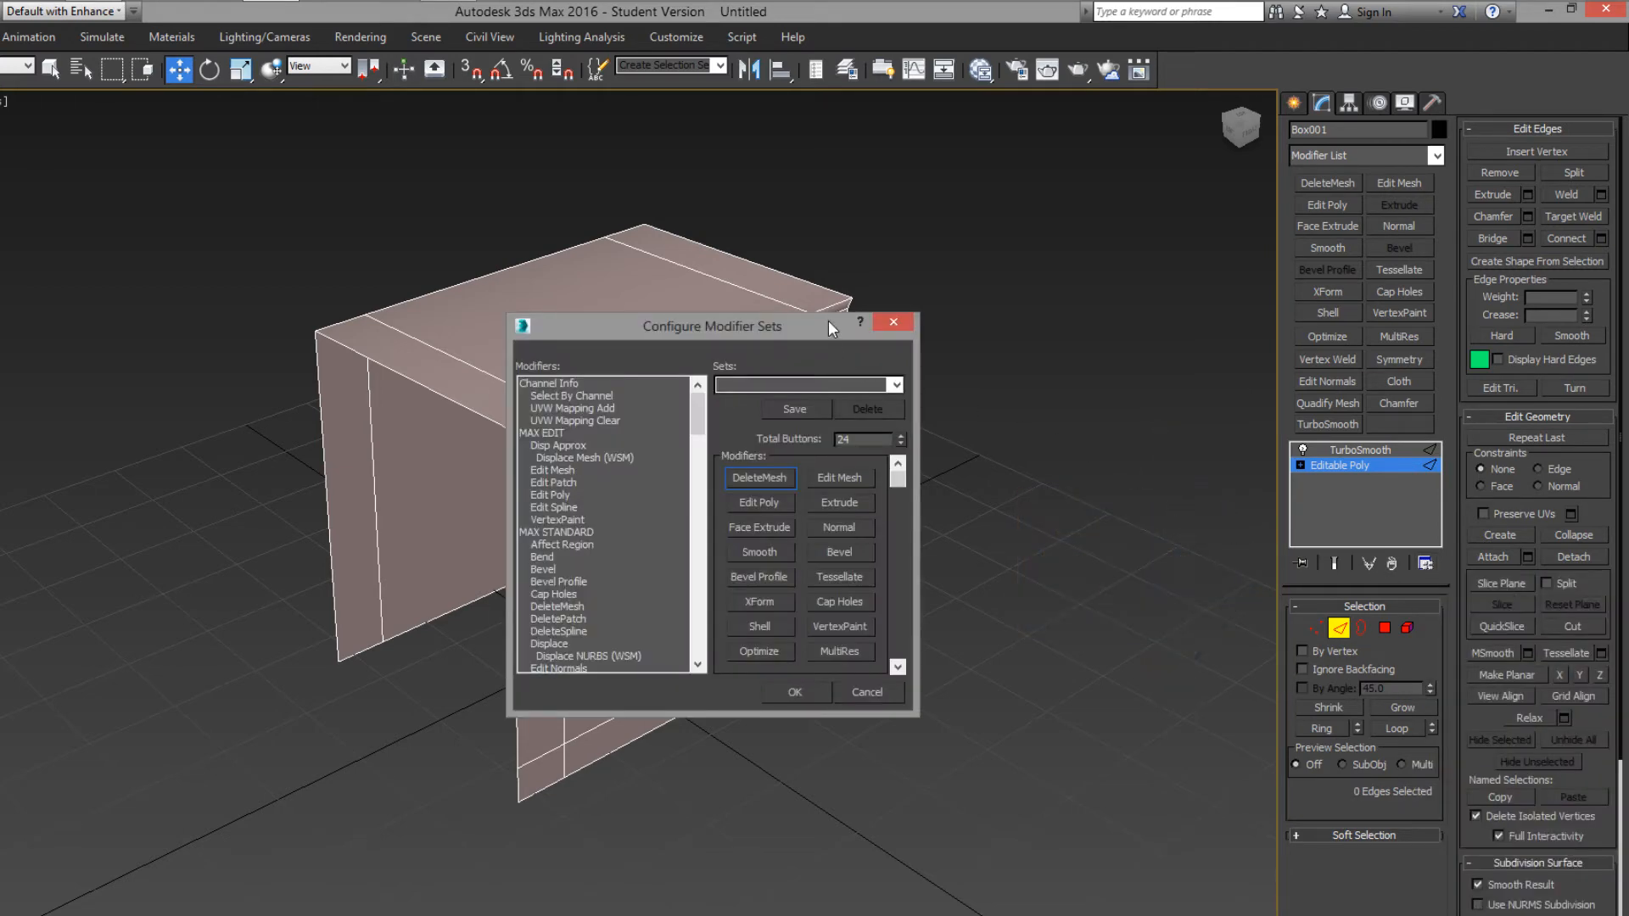
left_click_drag(828, 319, 1118, 173)
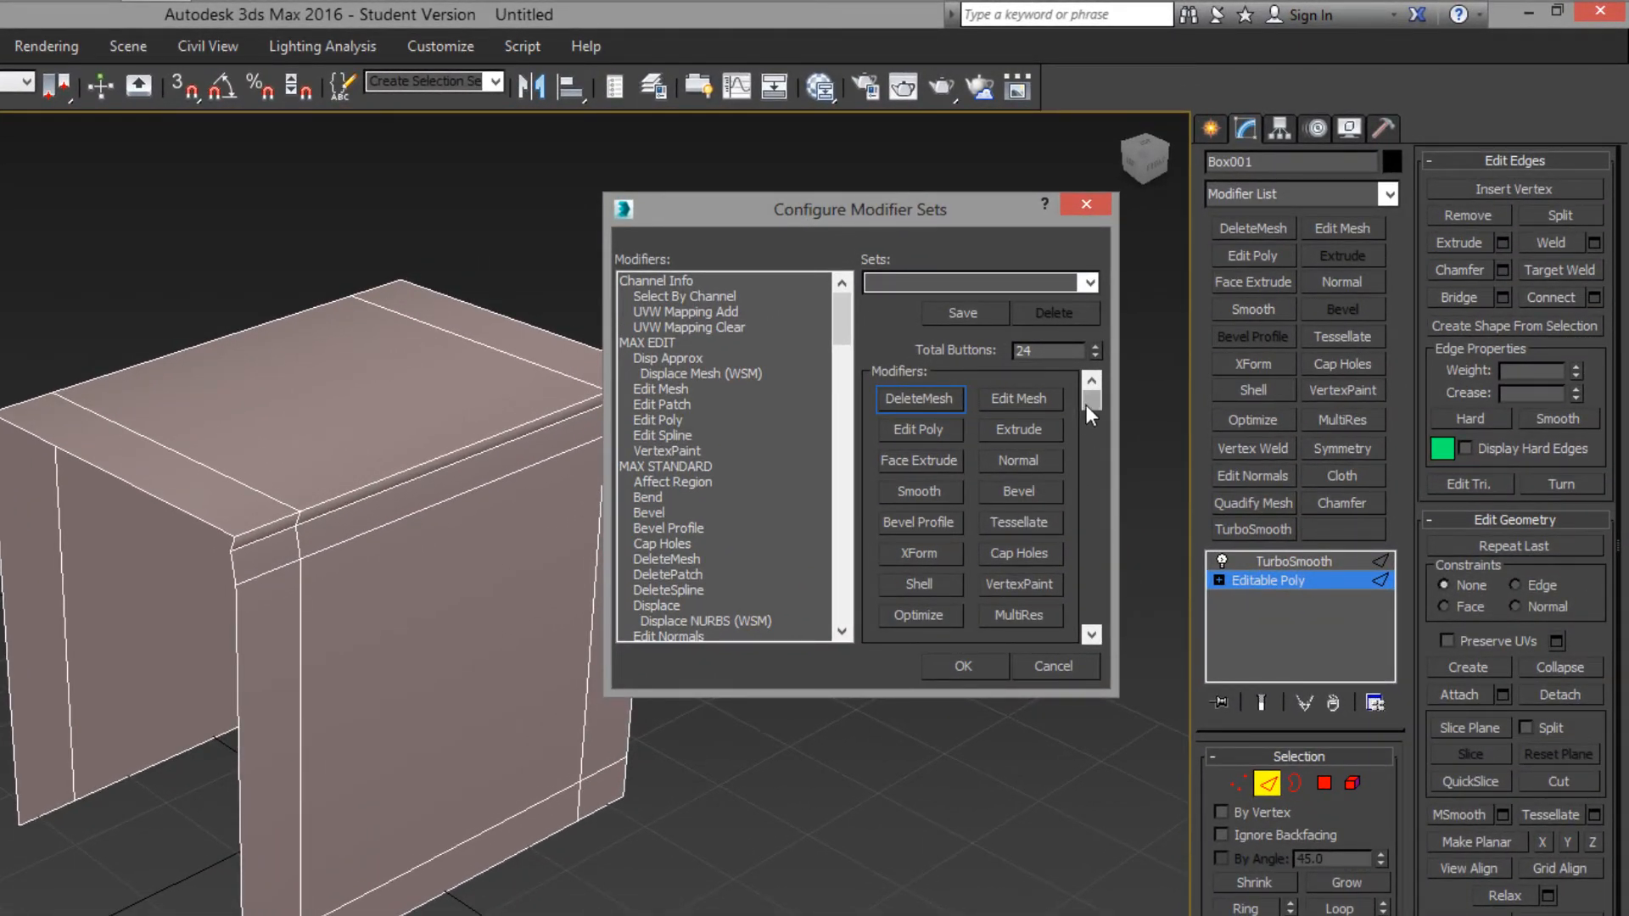
Step: Try raising the Total Buttons count and check the button slots at the end of the modifier set
mouse_move(1086, 405)
left_mouse_down()
mouse_move(1109, 619)
mouse_move(1105, 411)
left_mouse_up()
double_click(1052, 363)
left_click(1041, 357)
left_click_drag(1092, 390, 1102, 608)
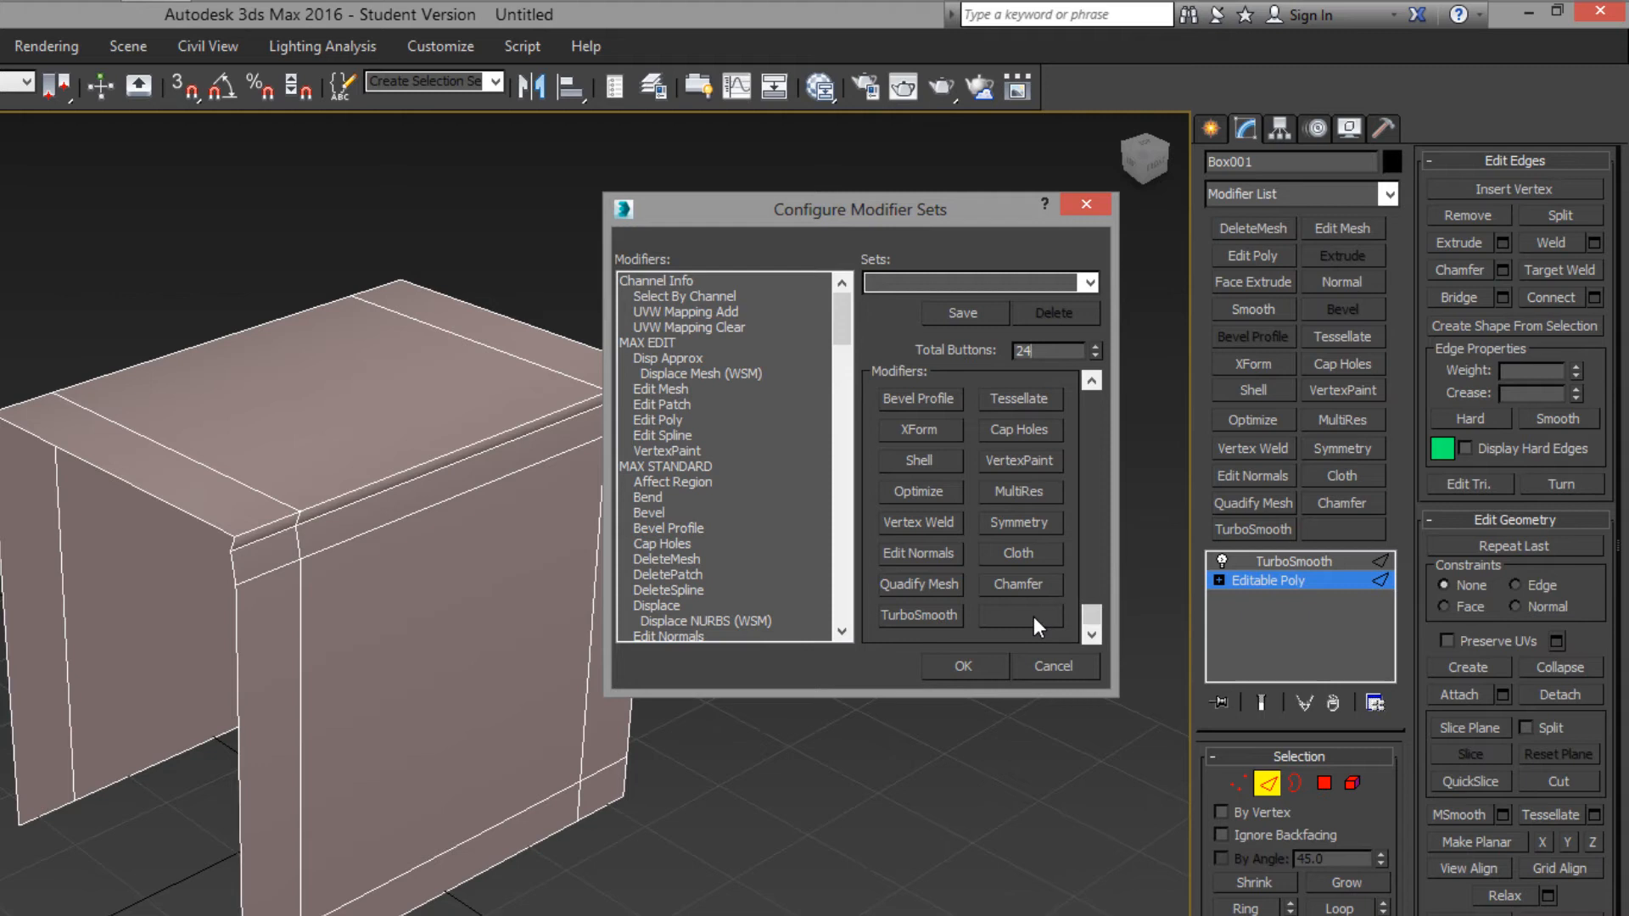
left_click(1095, 347)
left_click_drag(1093, 568, 1093, 600)
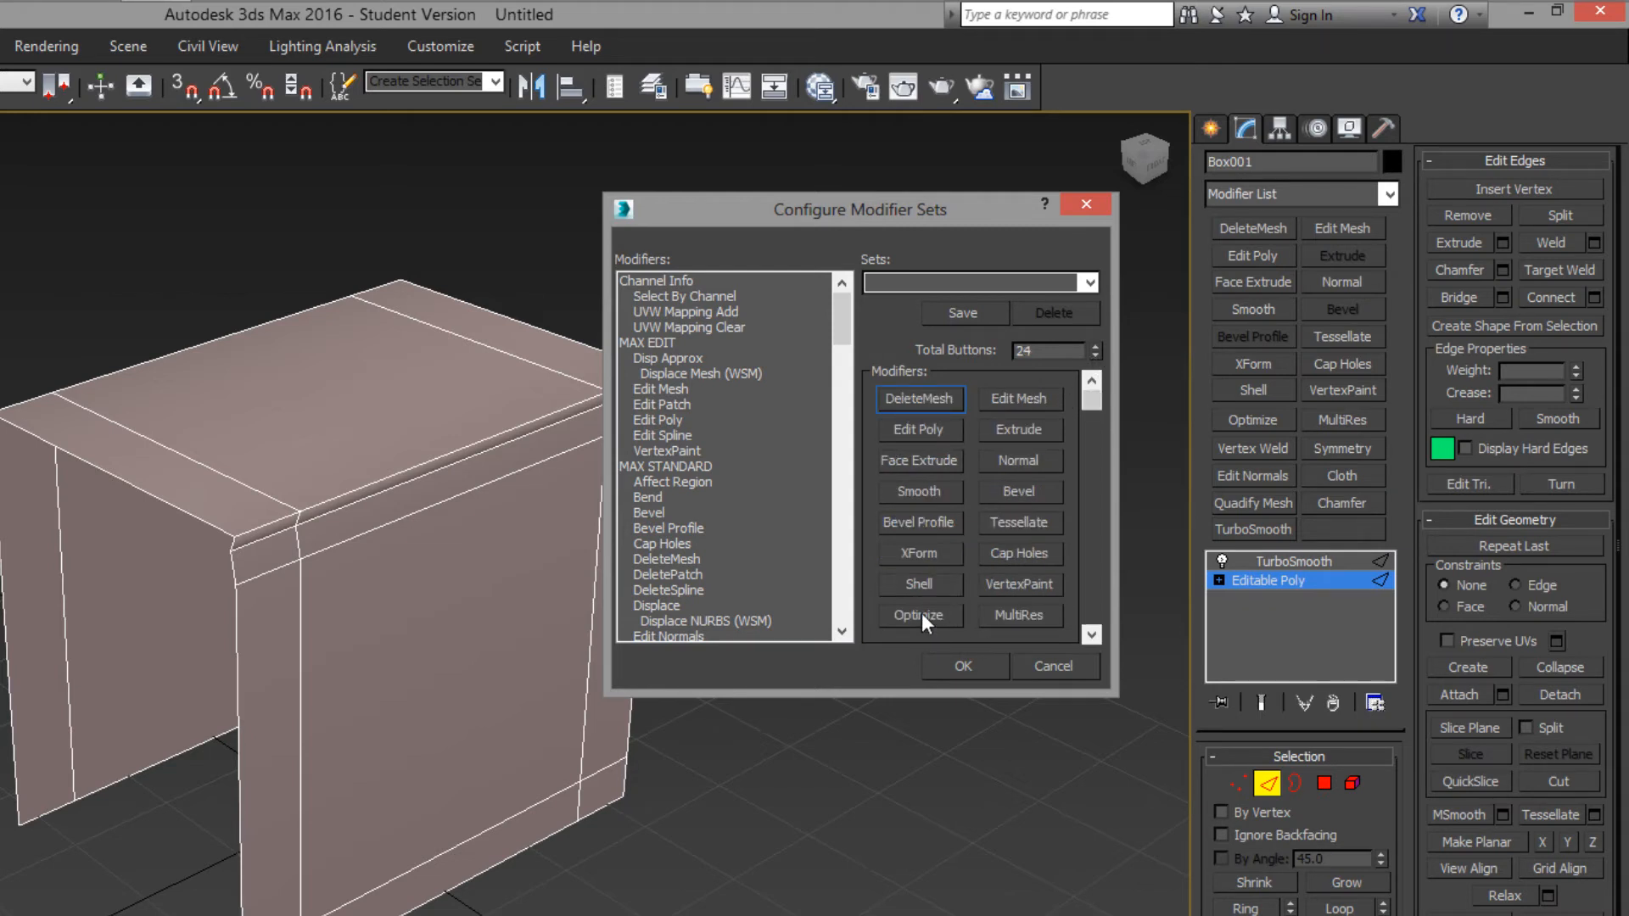
Step: Remove MultiRes and Optimize from the modifier set's buttons, leaving their slots empty
left_click(1009, 618)
left_click_drag(1027, 616, 788, 496)
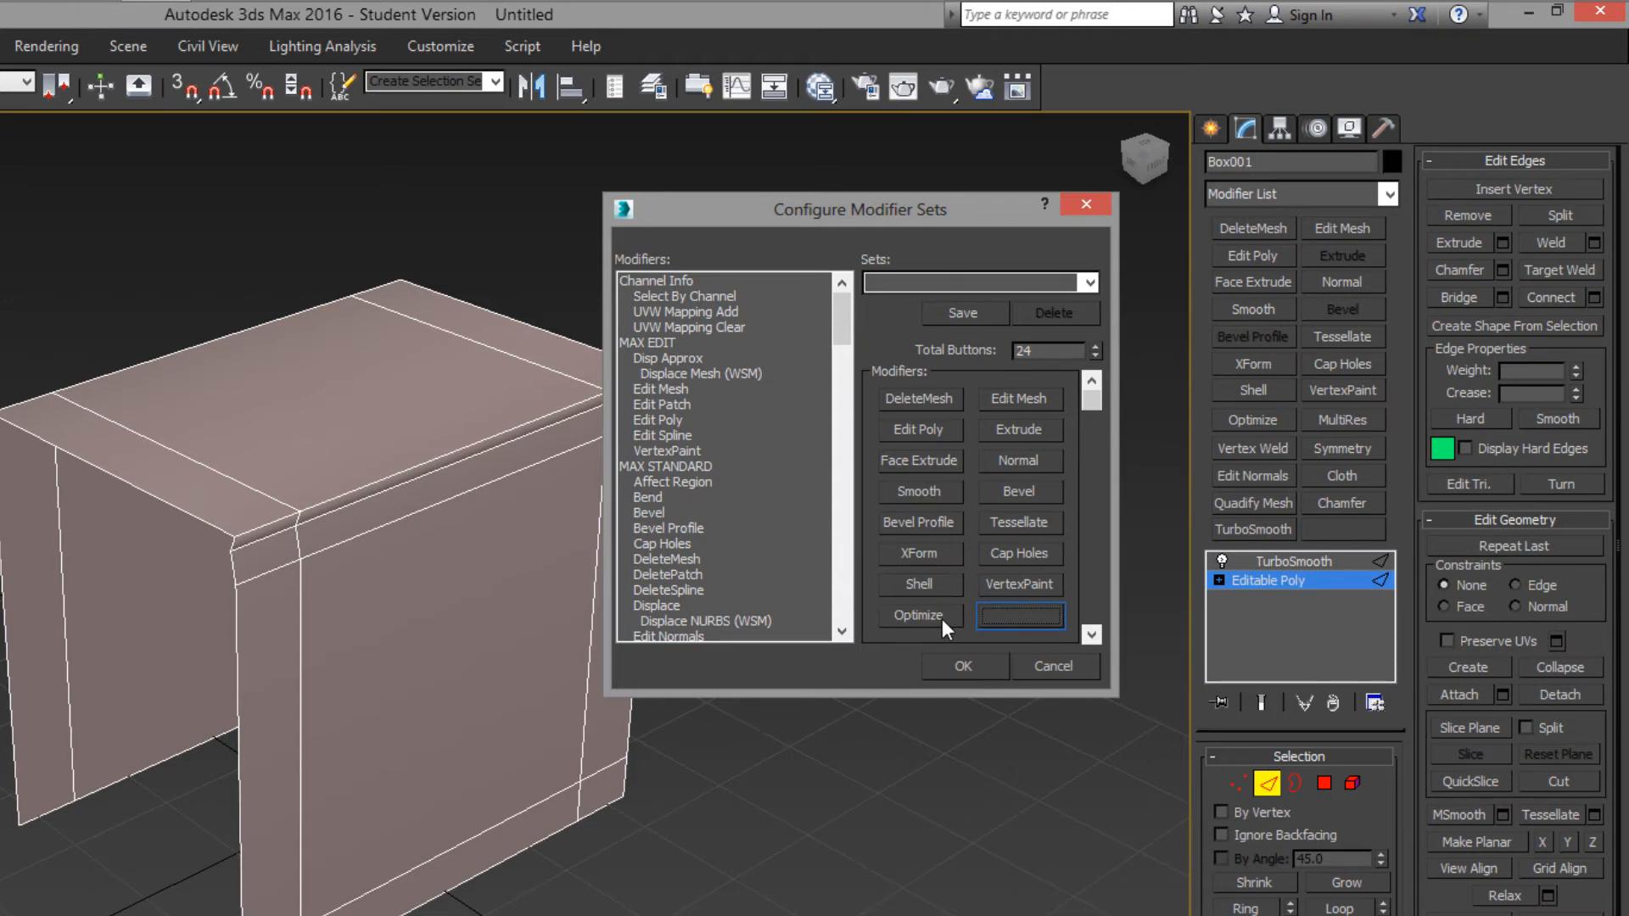
left_click_drag(942, 618, 732, 502)
scroll(854, 400, "down", 12)
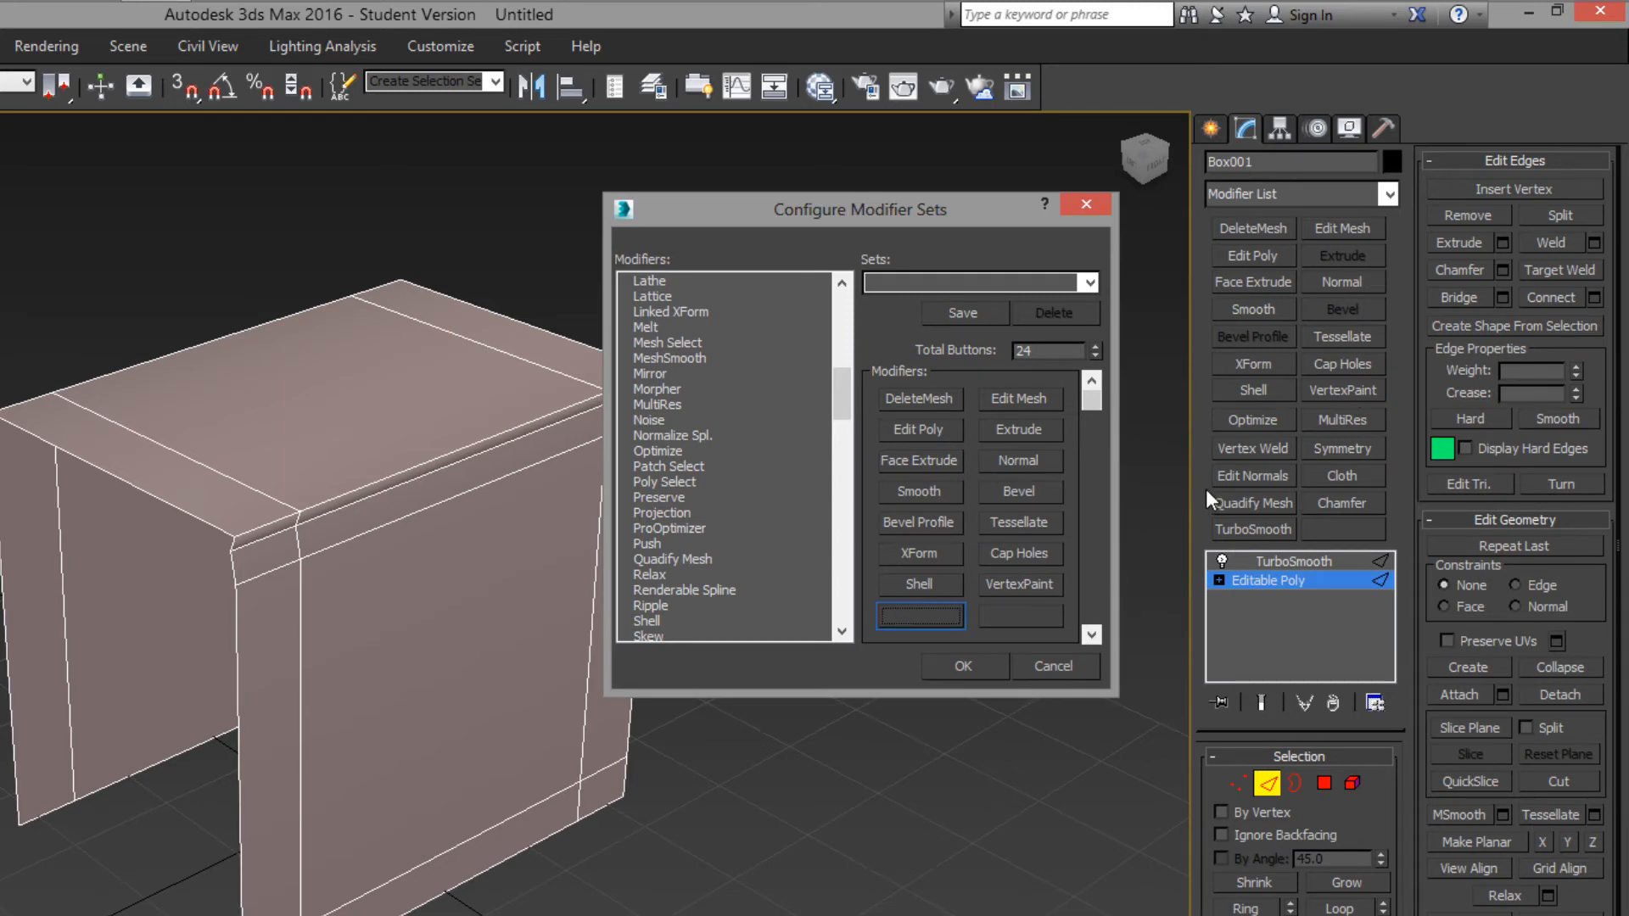
Step: Fill the two empty slots in the modifier set with OpenSubdiv and UVW Map
left_click_drag(840, 422, 863, 526)
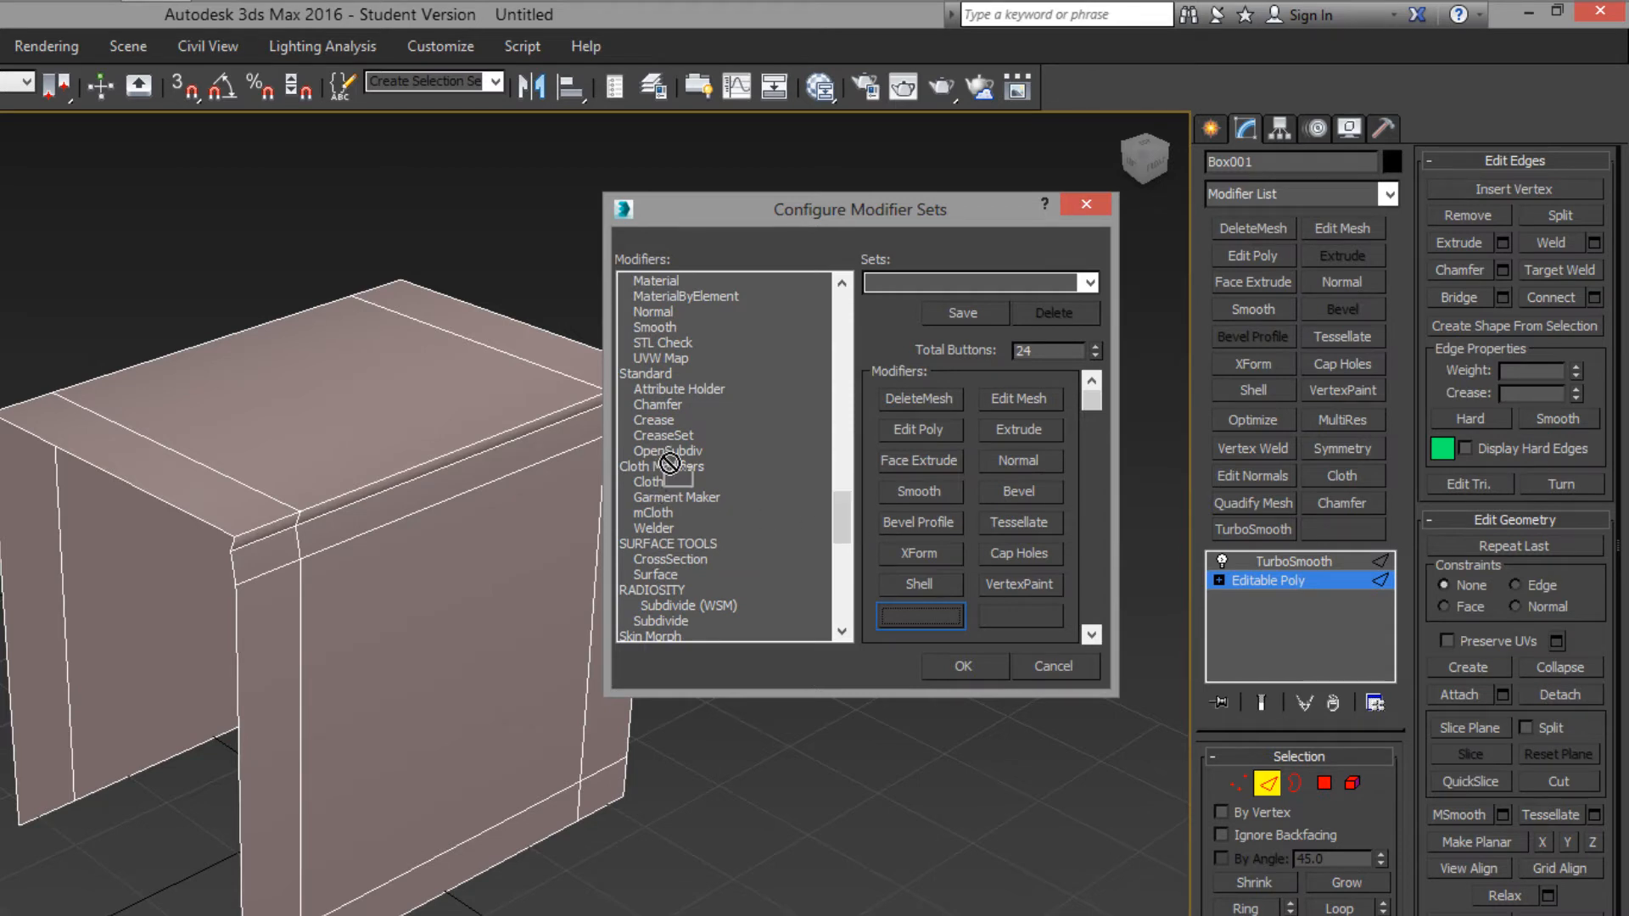
left_click_drag(660, 452, 945, 613)
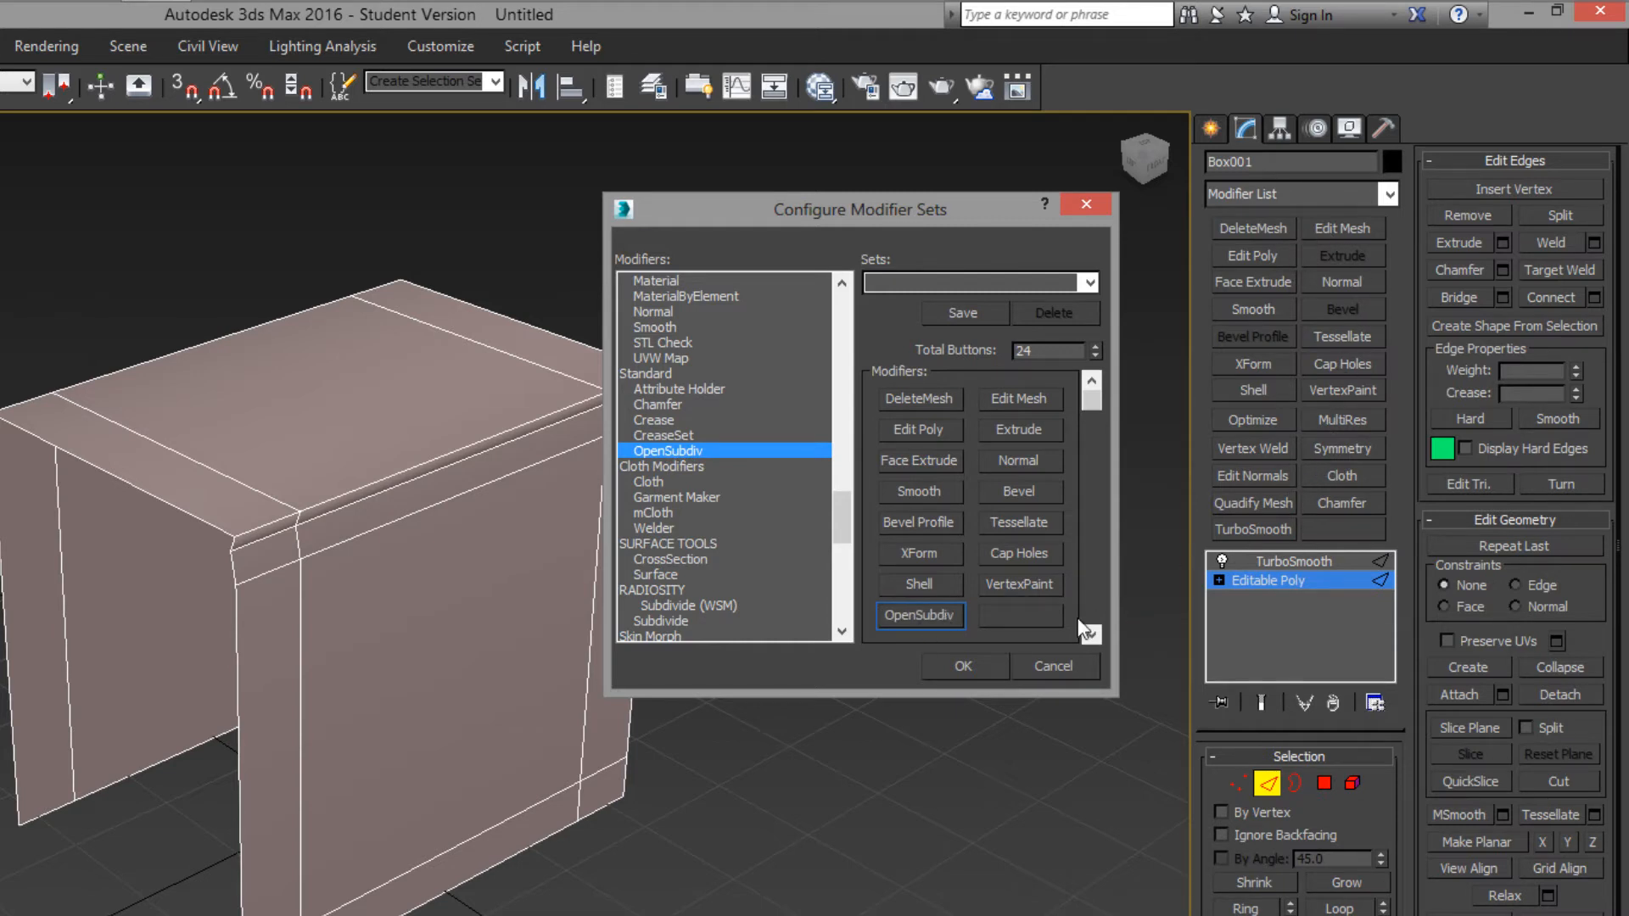
left_click(666, 359)
left_click_drag(1032, 624, 1025, 618)
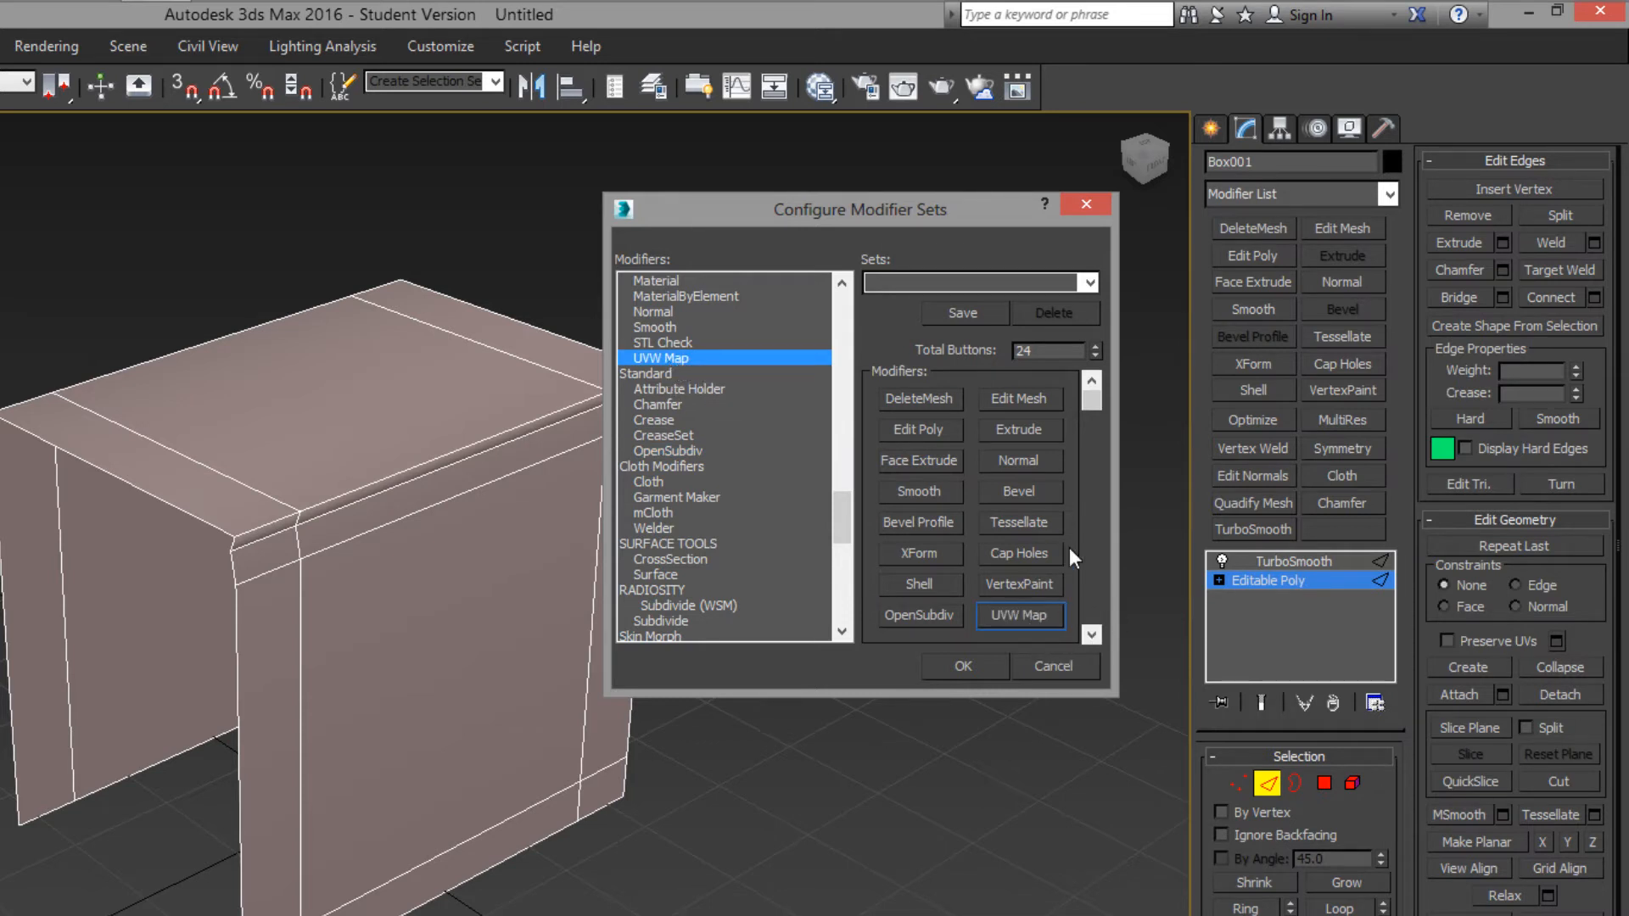
Step: Move the UVW Map and XForm buttons to the last row of the modifier set
left_click_drag(1092, 399, 1120, 601)
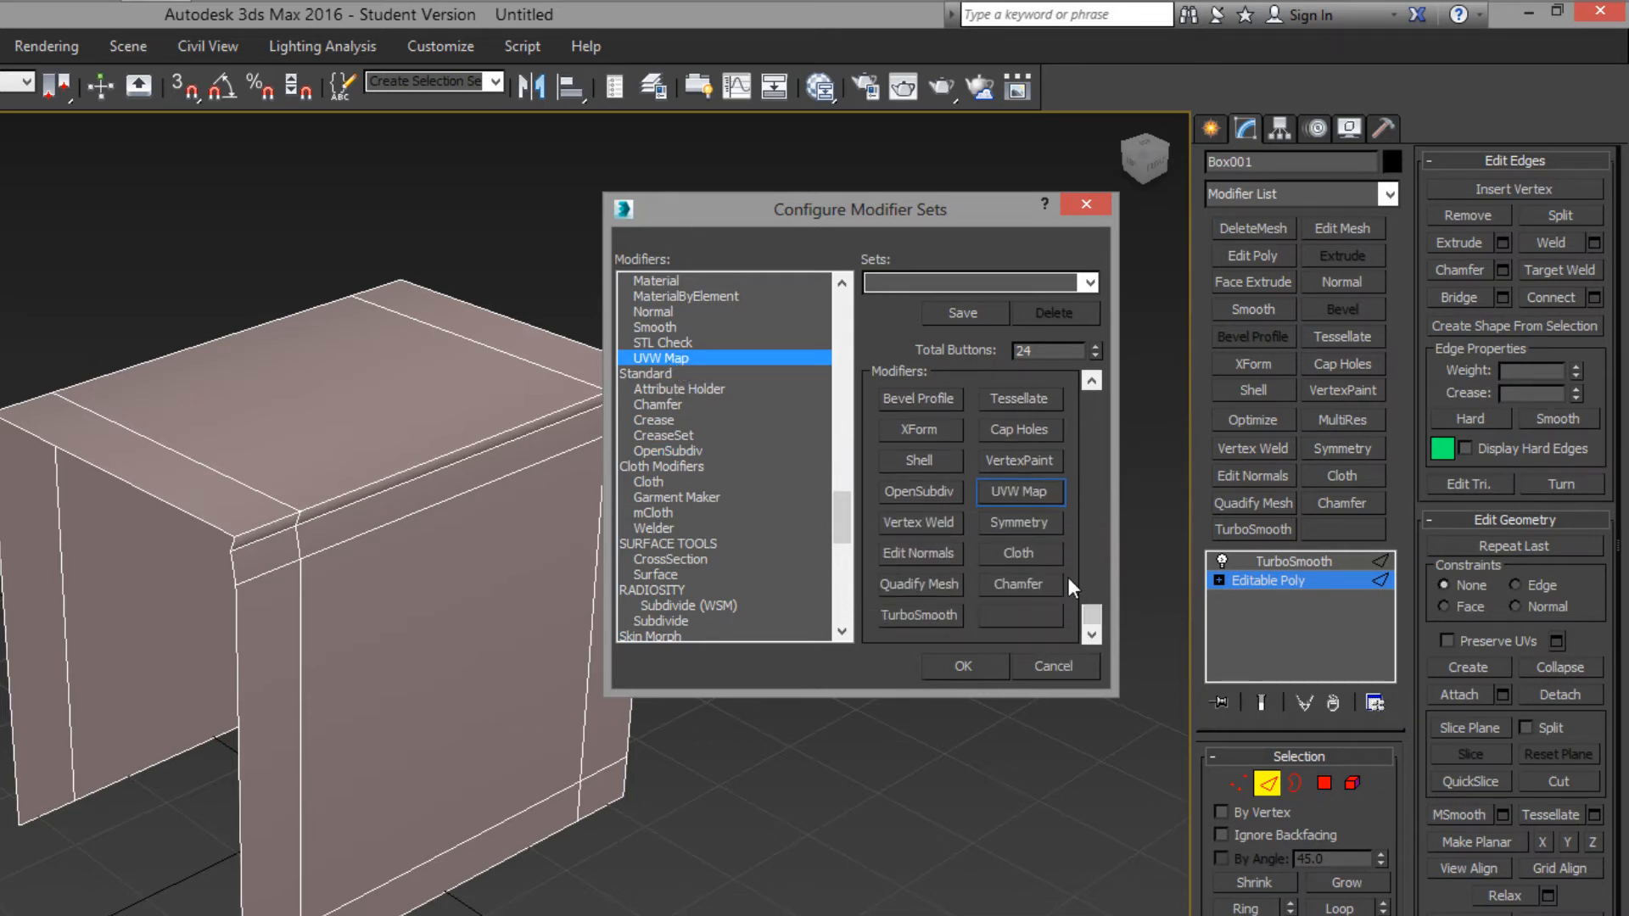
left_click_drag(1022, 491, 1040, 553)
left_click_drag(1041, 615, 1028, 619)
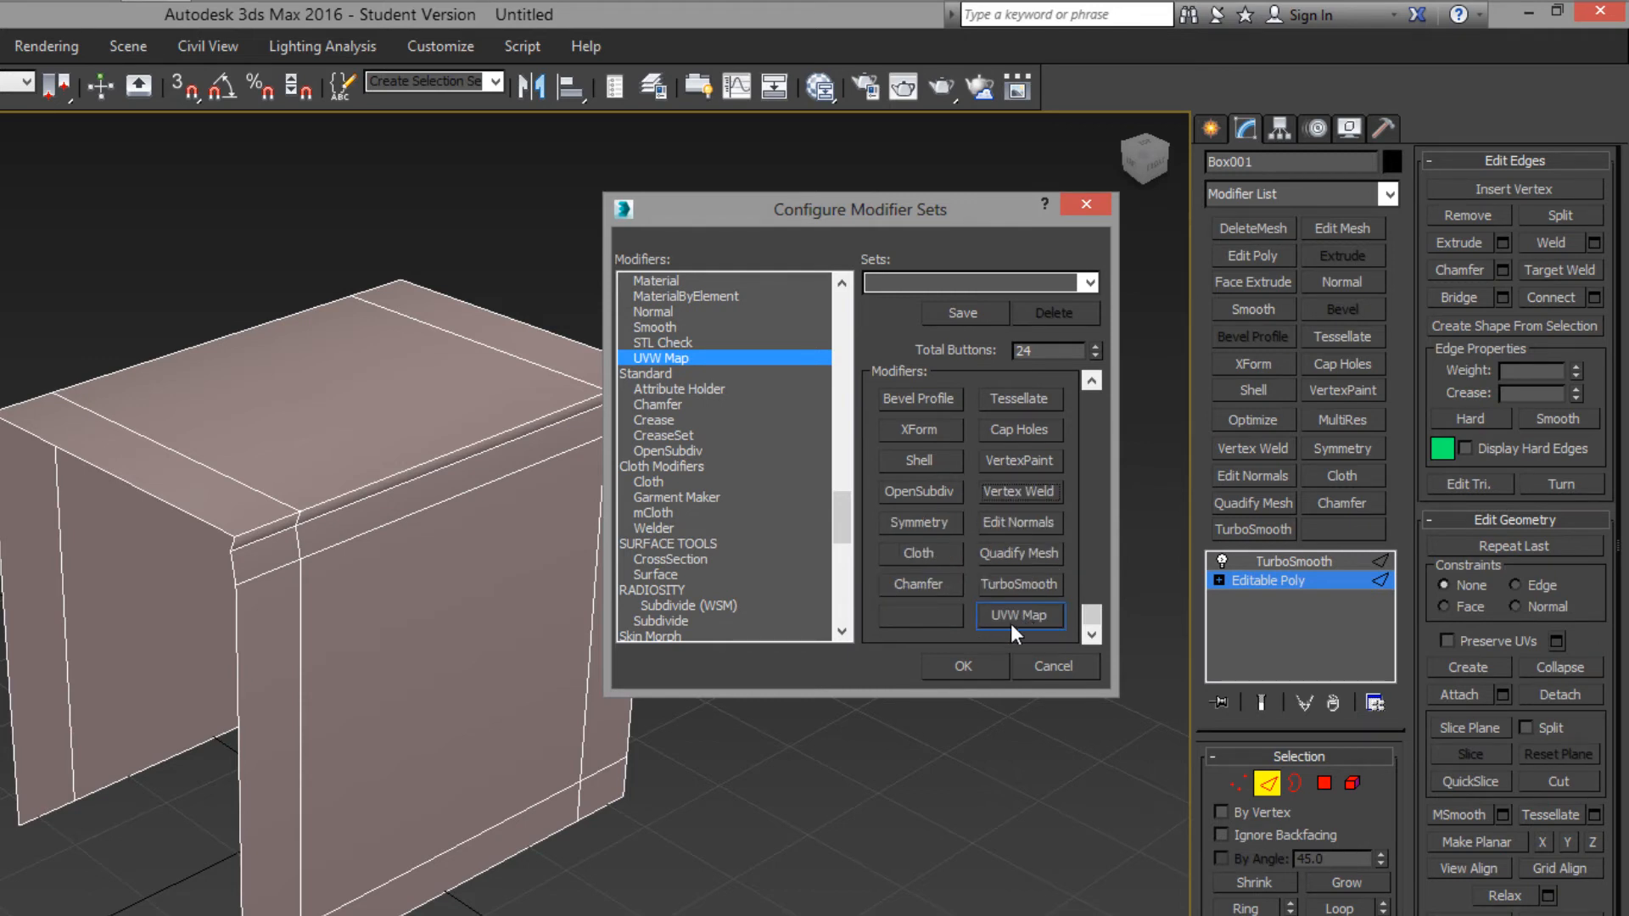
left_click_drag(921, 429, 930, 616)
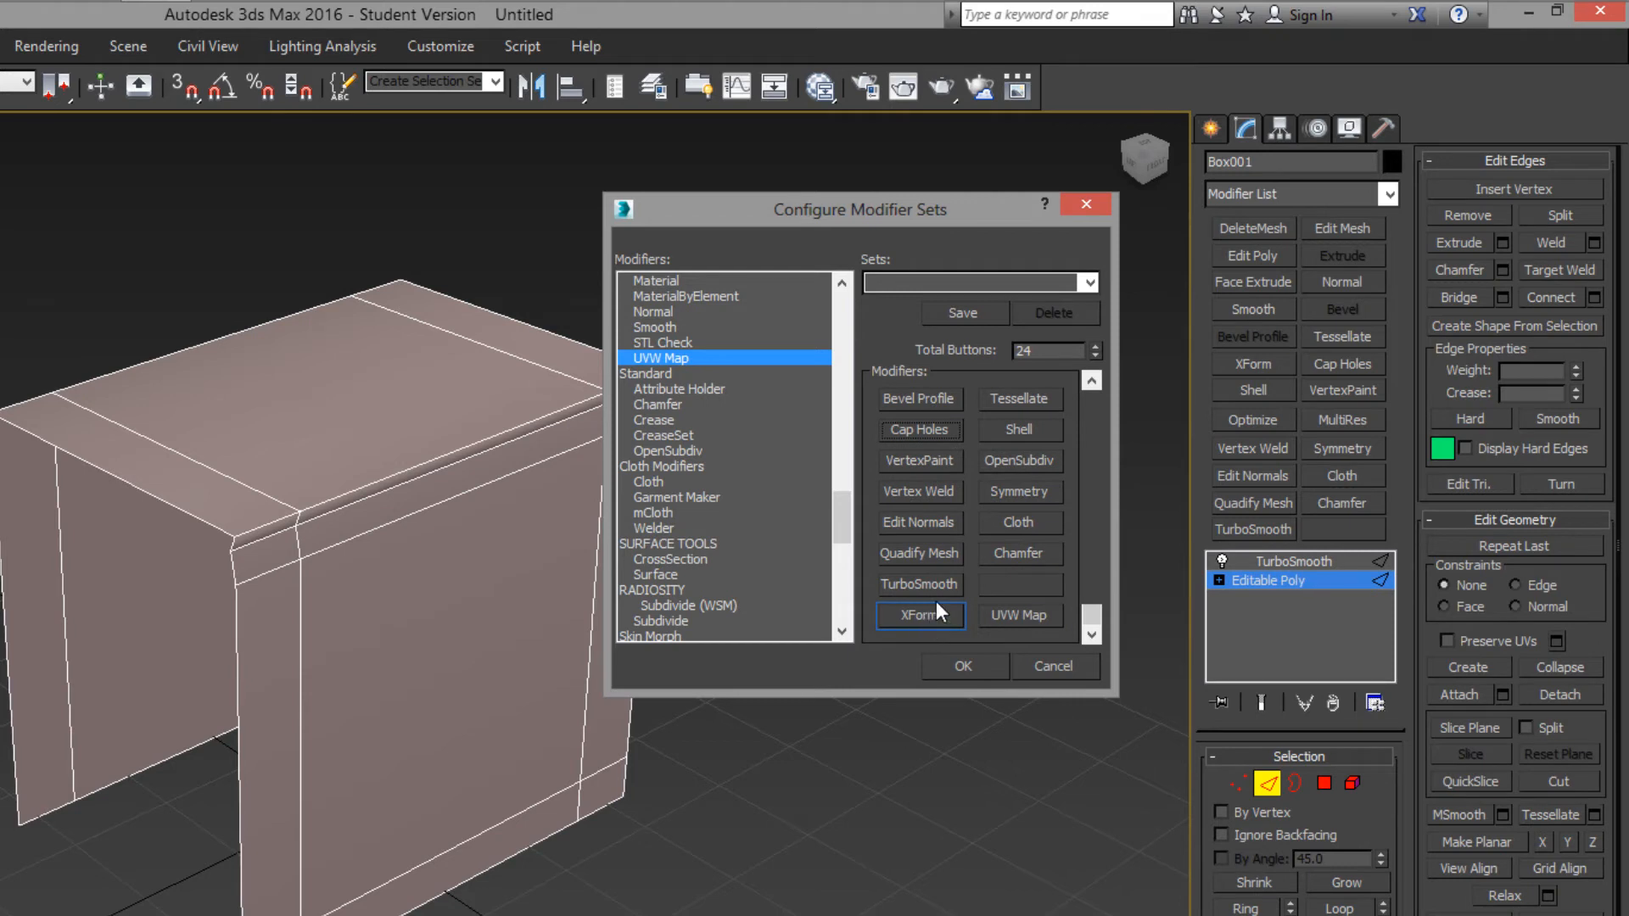
Step: Move the Edit Poly button between Cloth and Quadify Mesh in the modifier set, and accept the configuration
left_click(1098, 542)
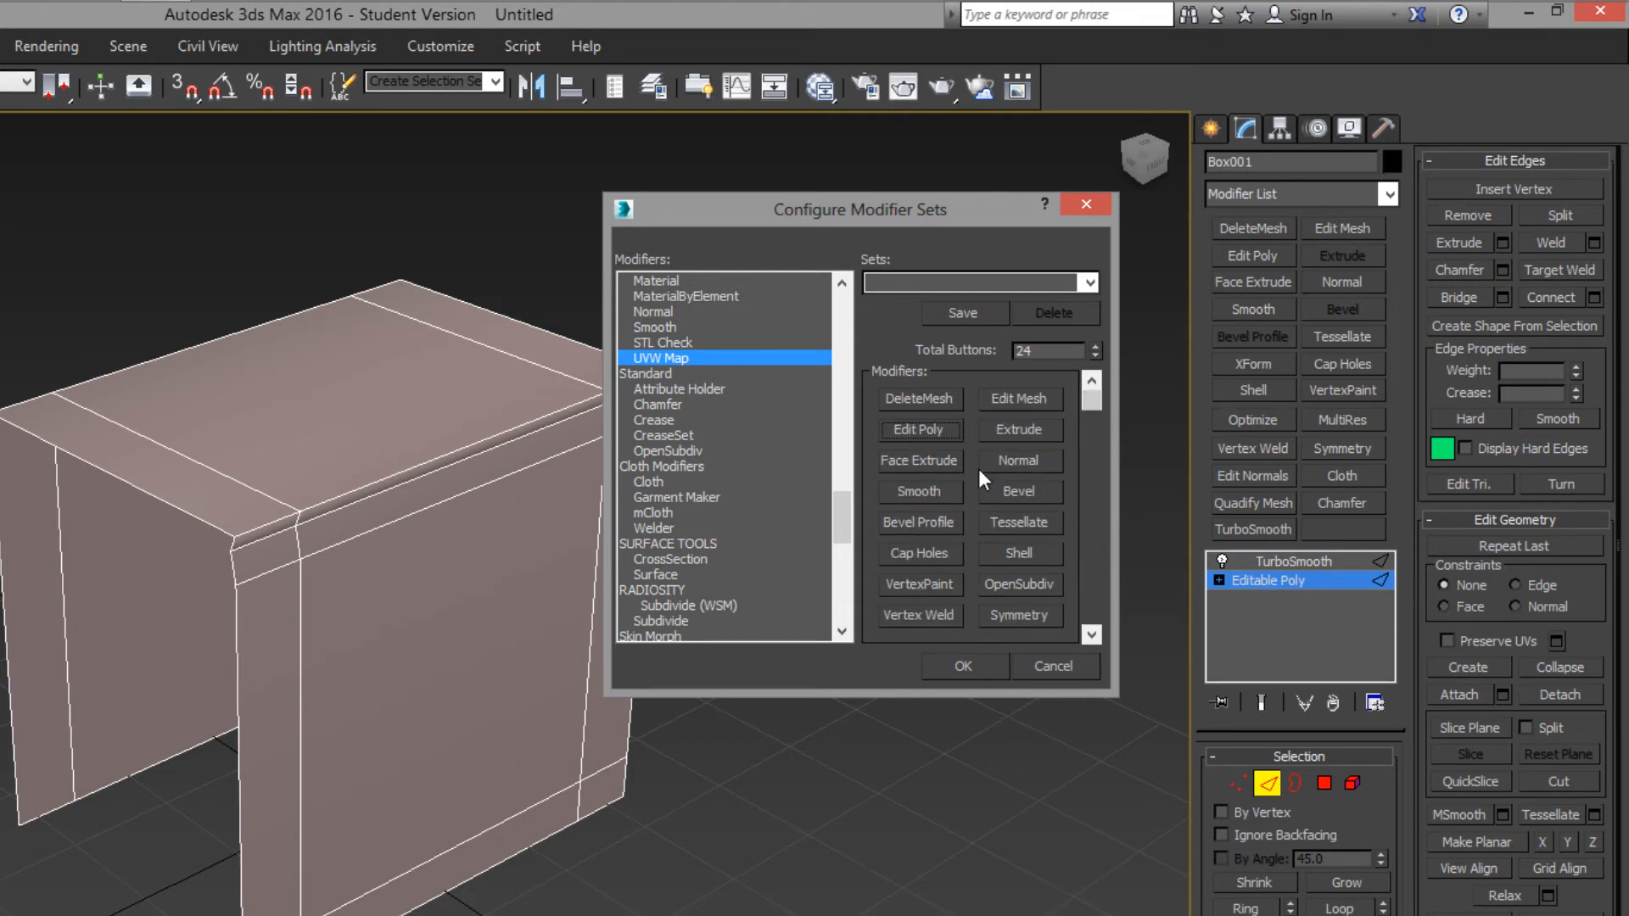
left_click_drag(930, 431, 941, 455)
mouse_move(1017, 589)
left_mouse_down()
mouse_move(1035, 523)
mouse_move(1034, 564)
left_mouse_up()
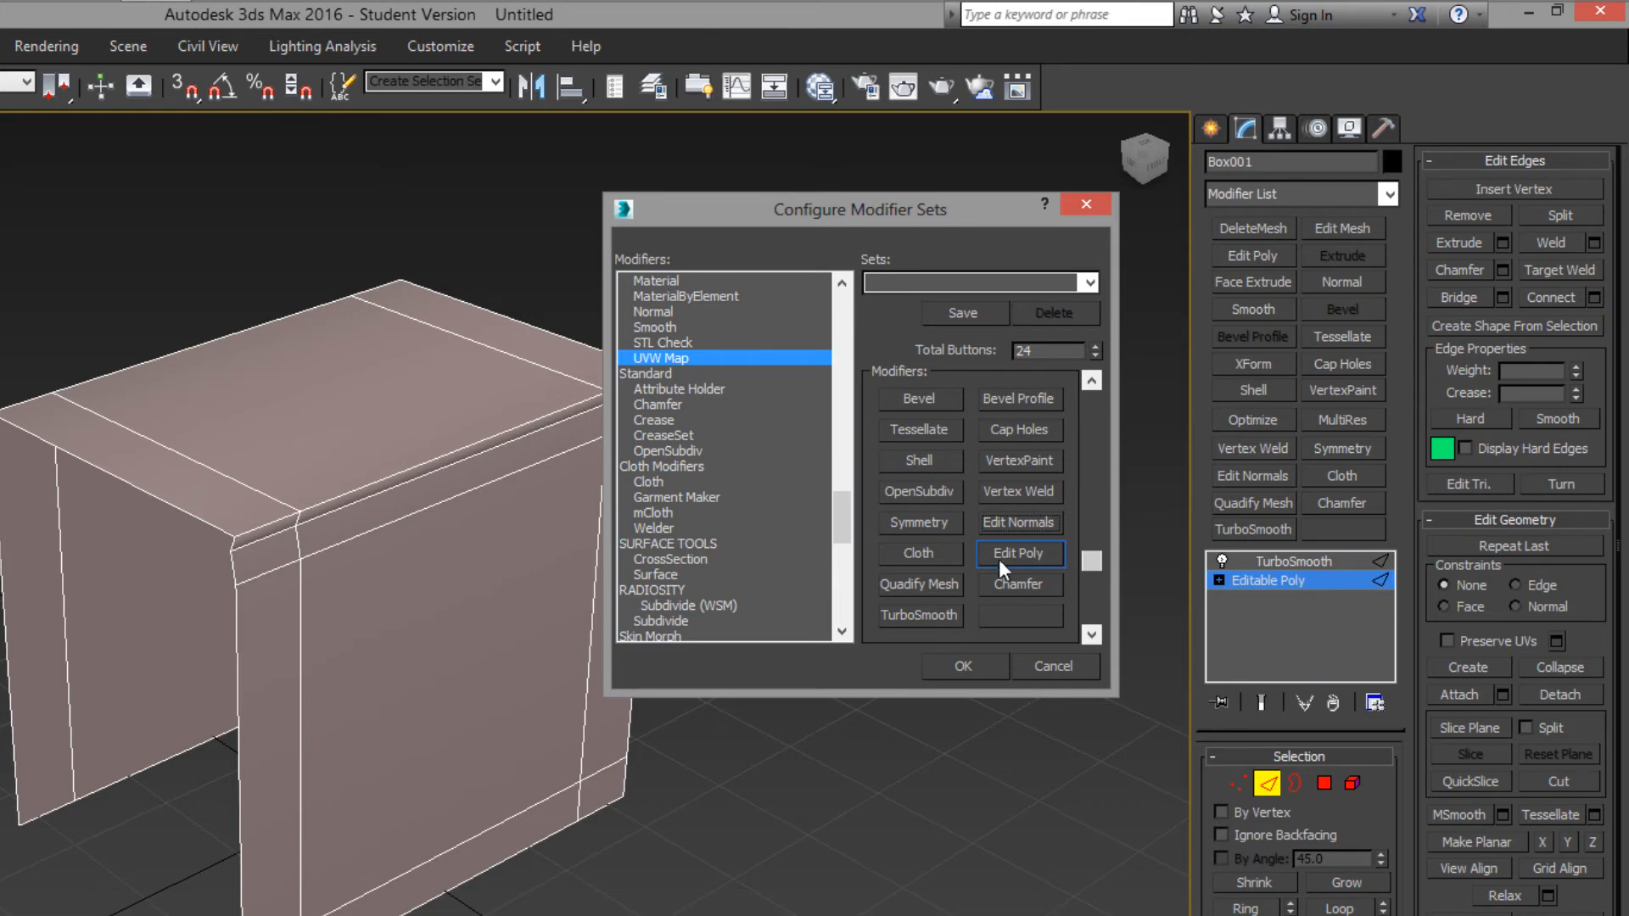
left_click(974, 662)
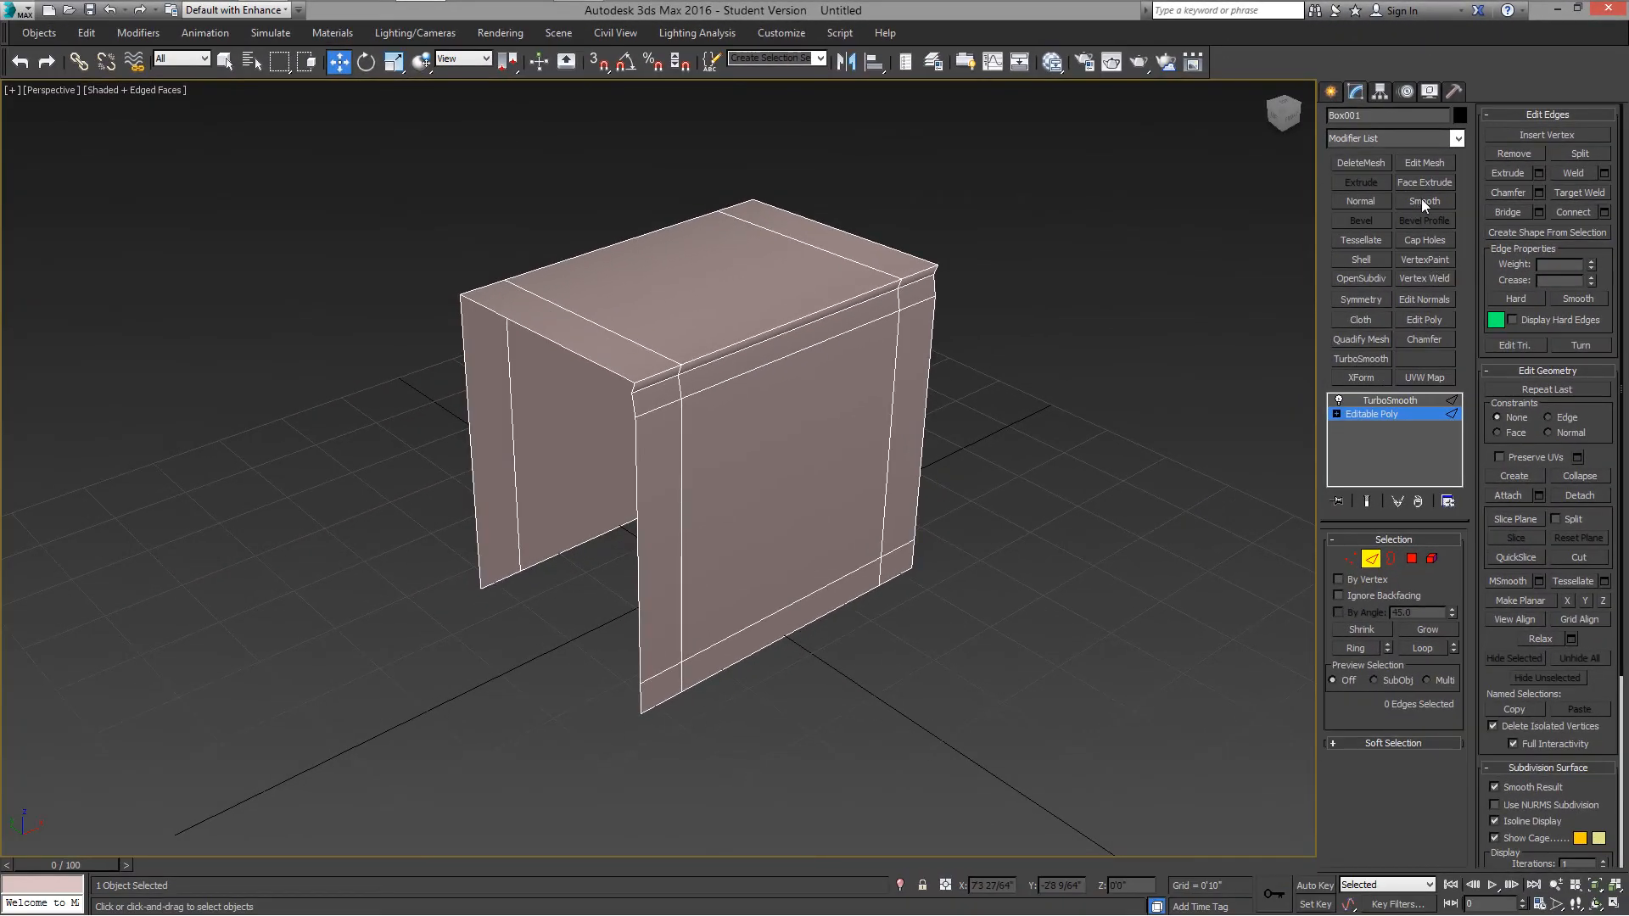
Step: Leave the box's edge editing level and add a Symmetry modifier between Editable Poly and TurboSmooth
left_click(835, 327)
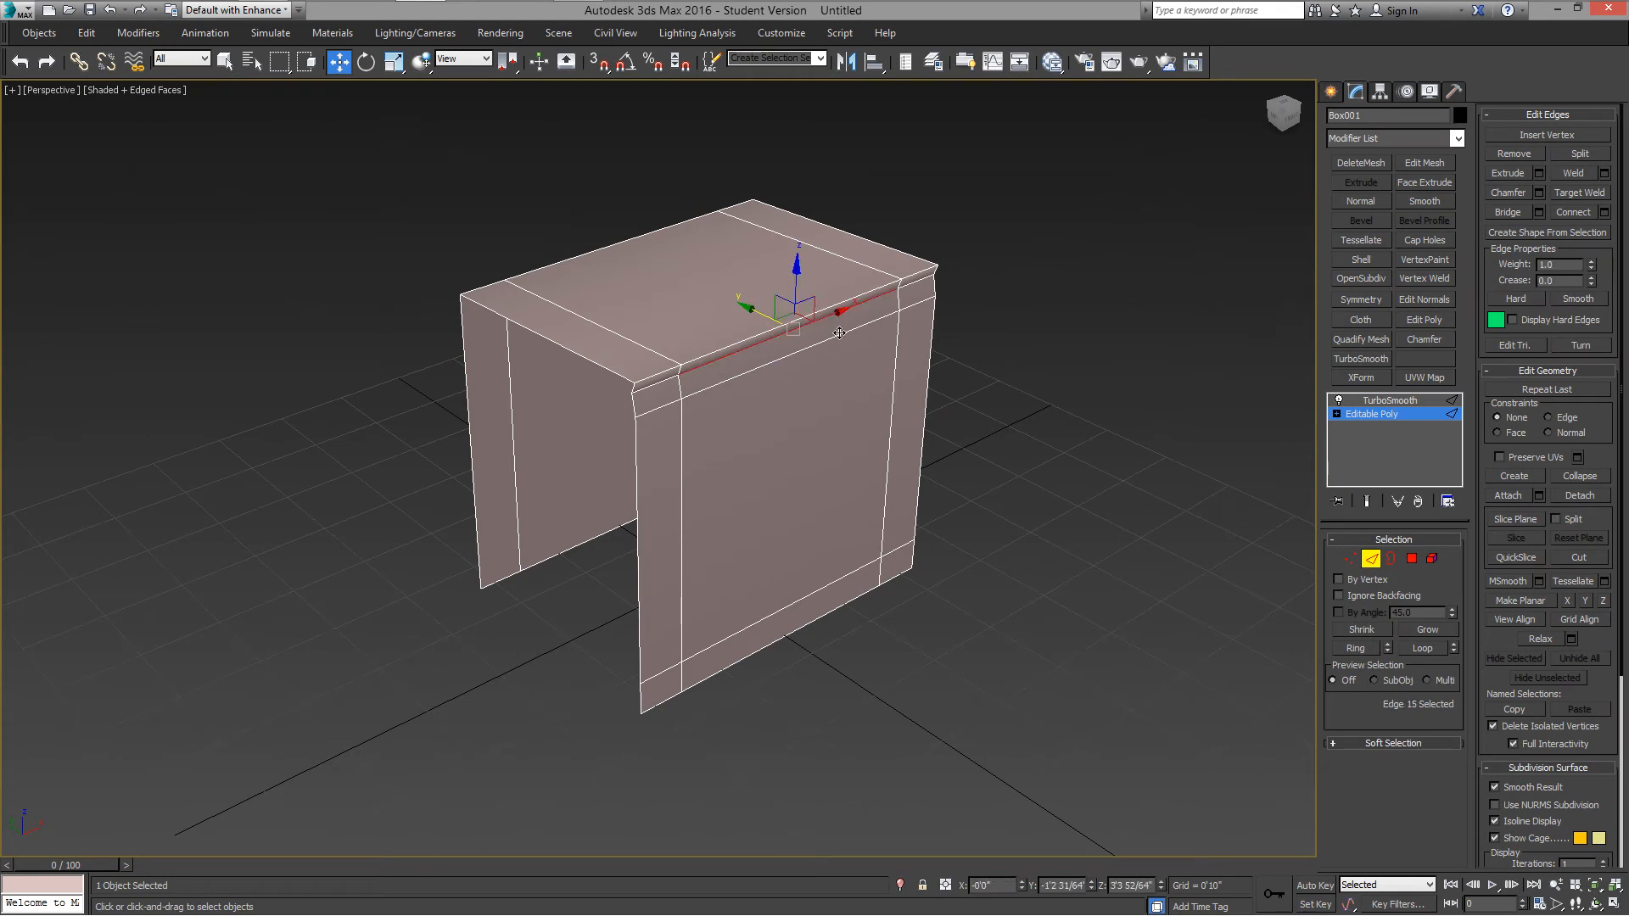
left_click(1120, 471)
left_click(1371, 558)
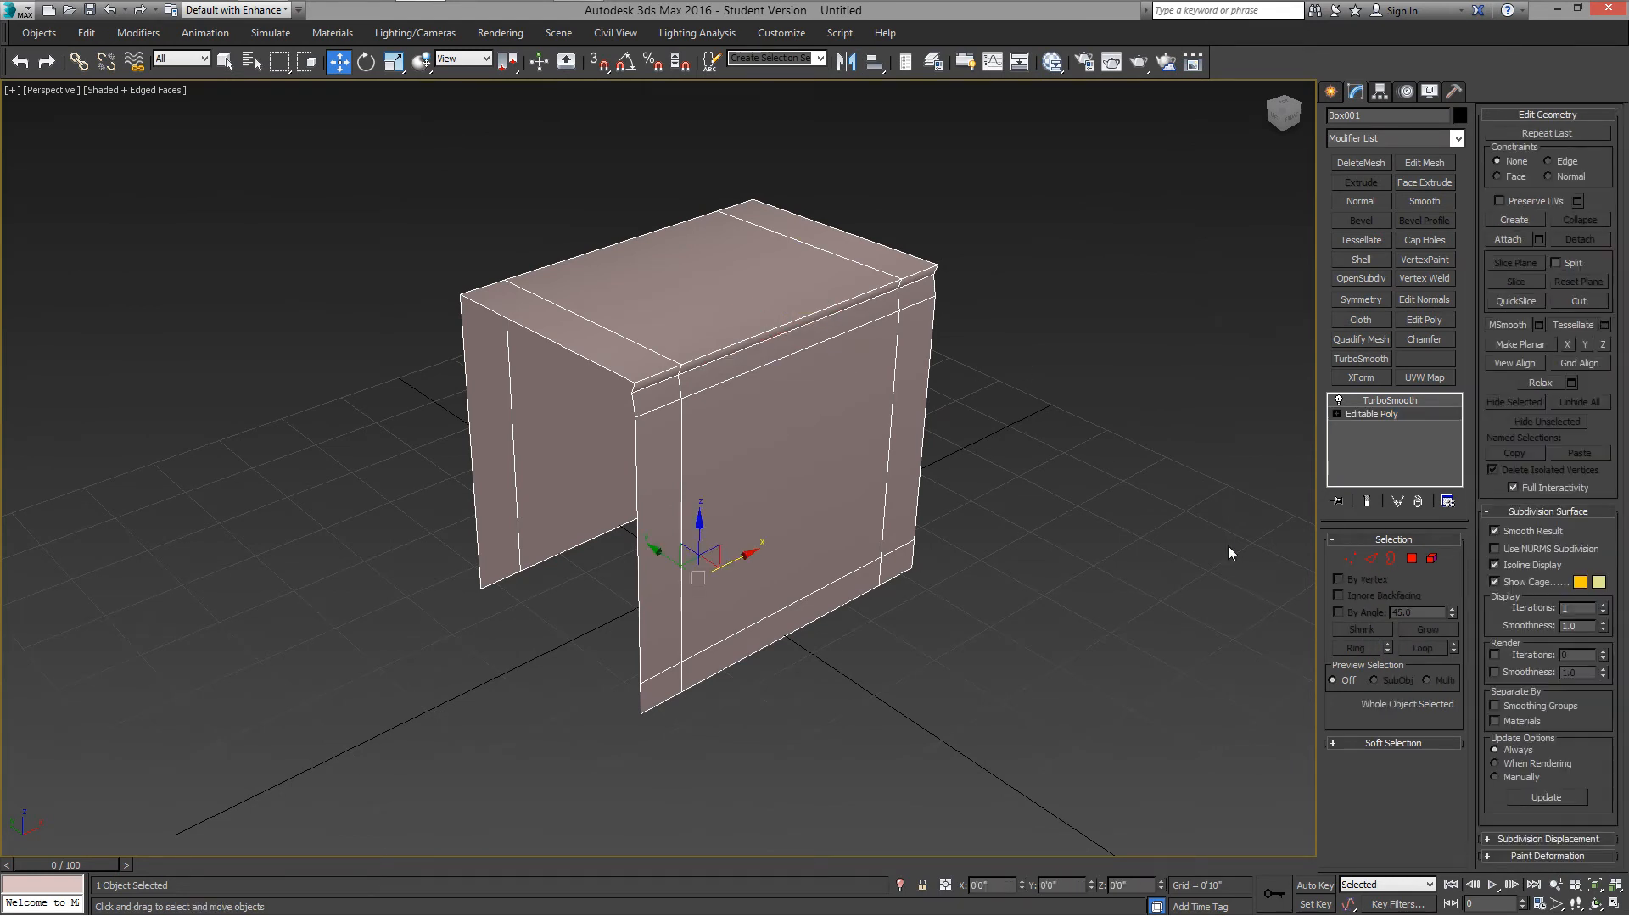
middle_click_drag(867, 494, 902, 464, "alt")
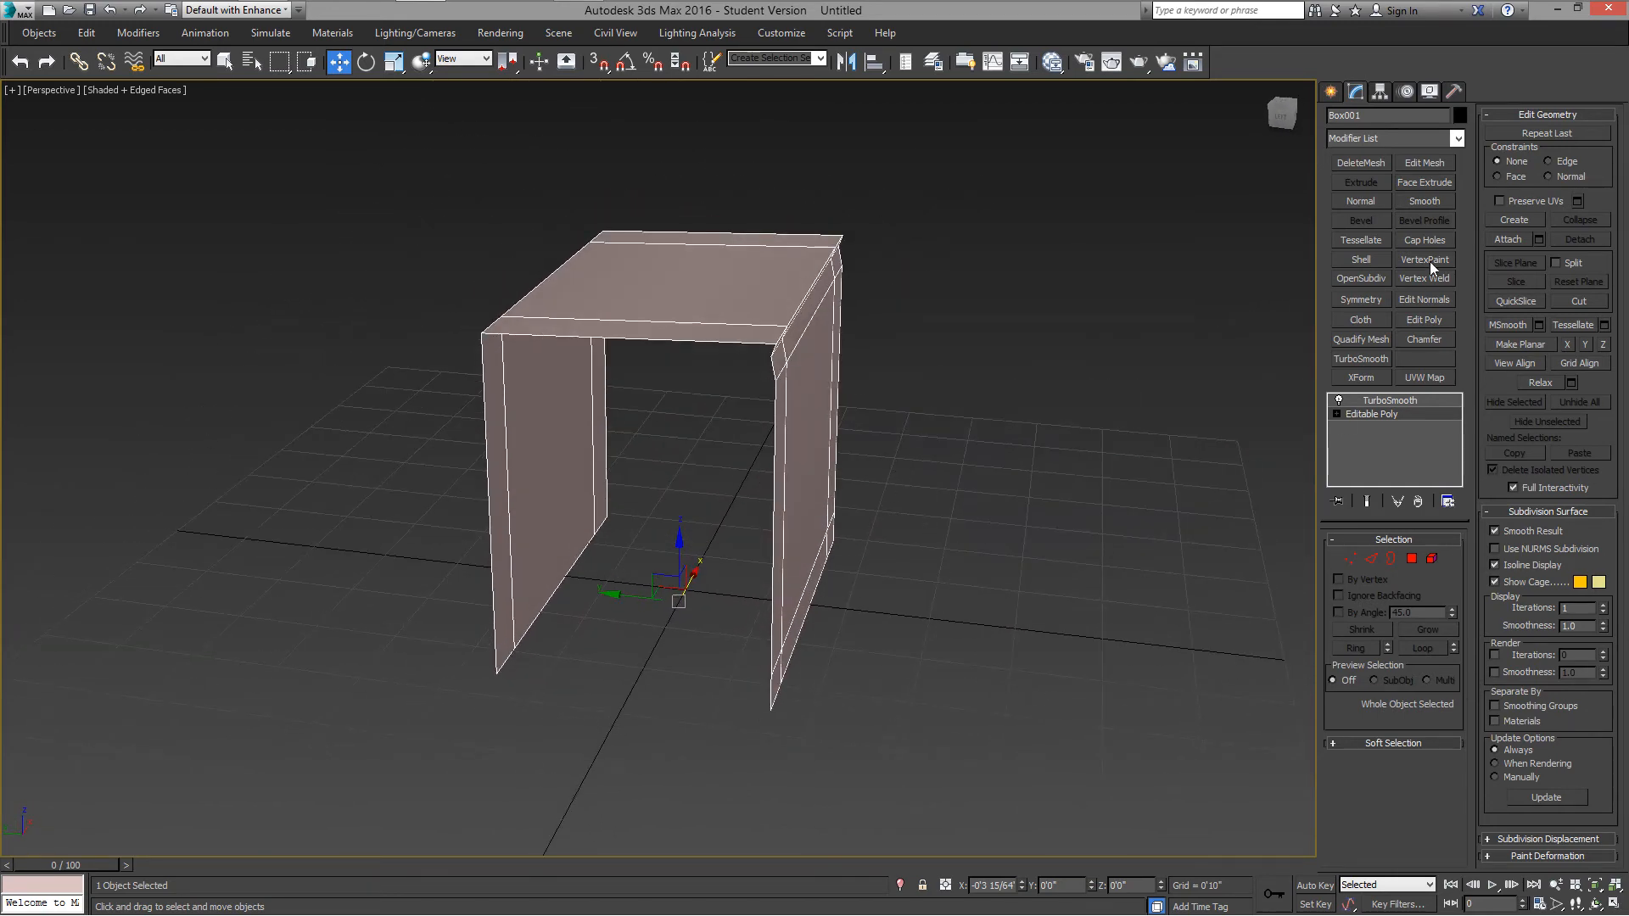
left_click(1361, 300)
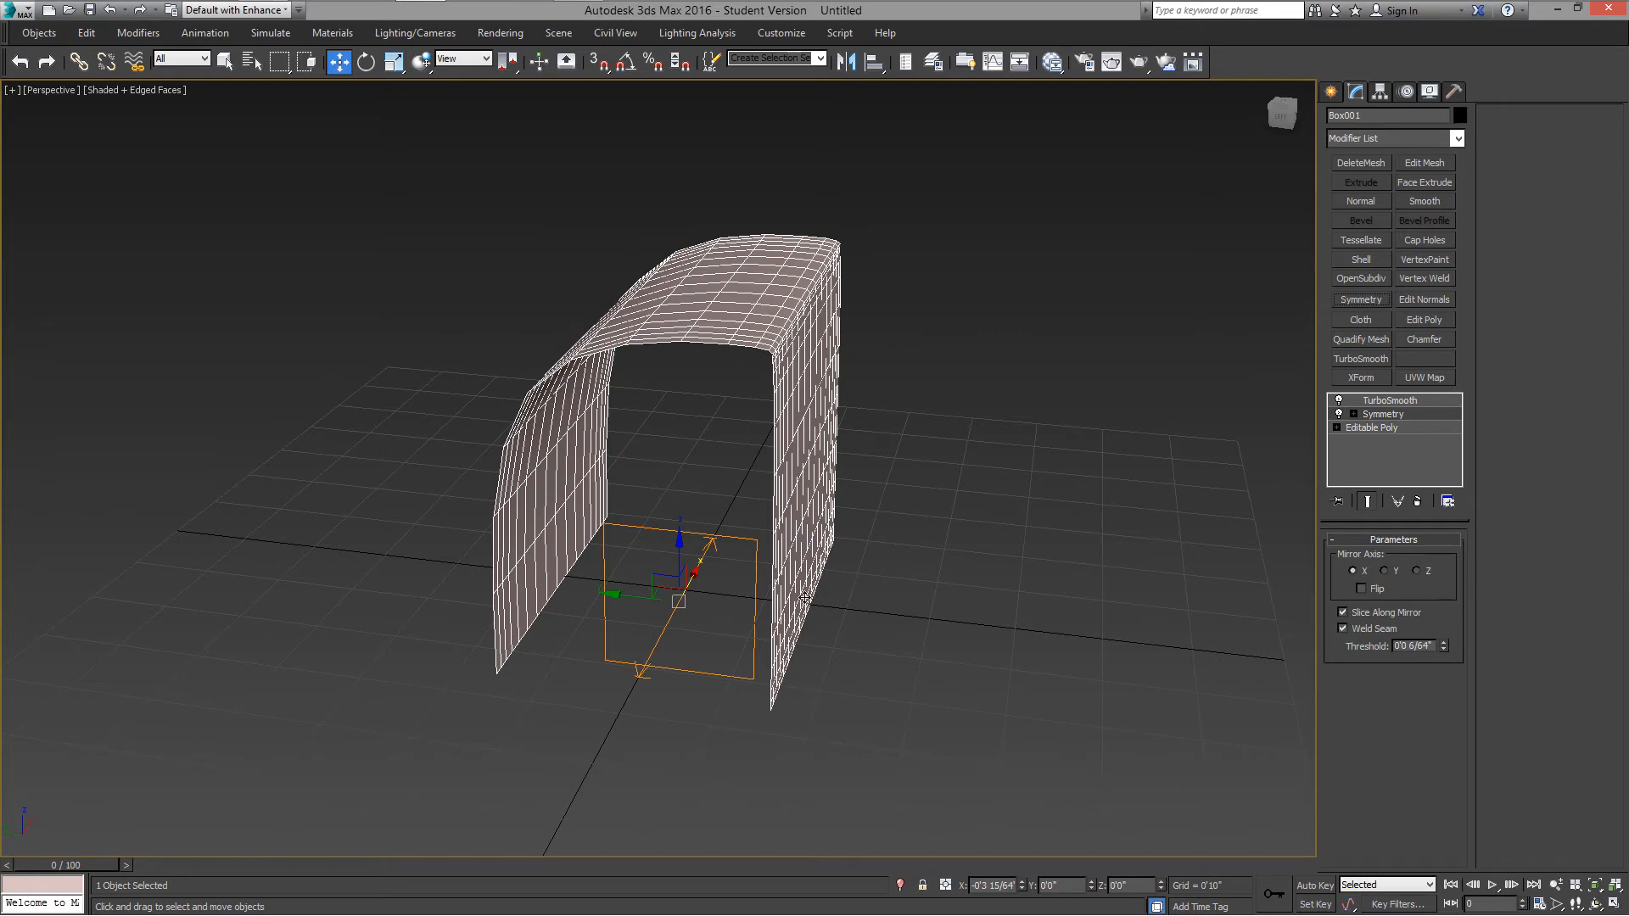
Step: Shift the Symmetry modifier's mirror to about -0'7" in Y and set the mirror axis to Y
left_click(1354, 415)
left_click(1383, 429)
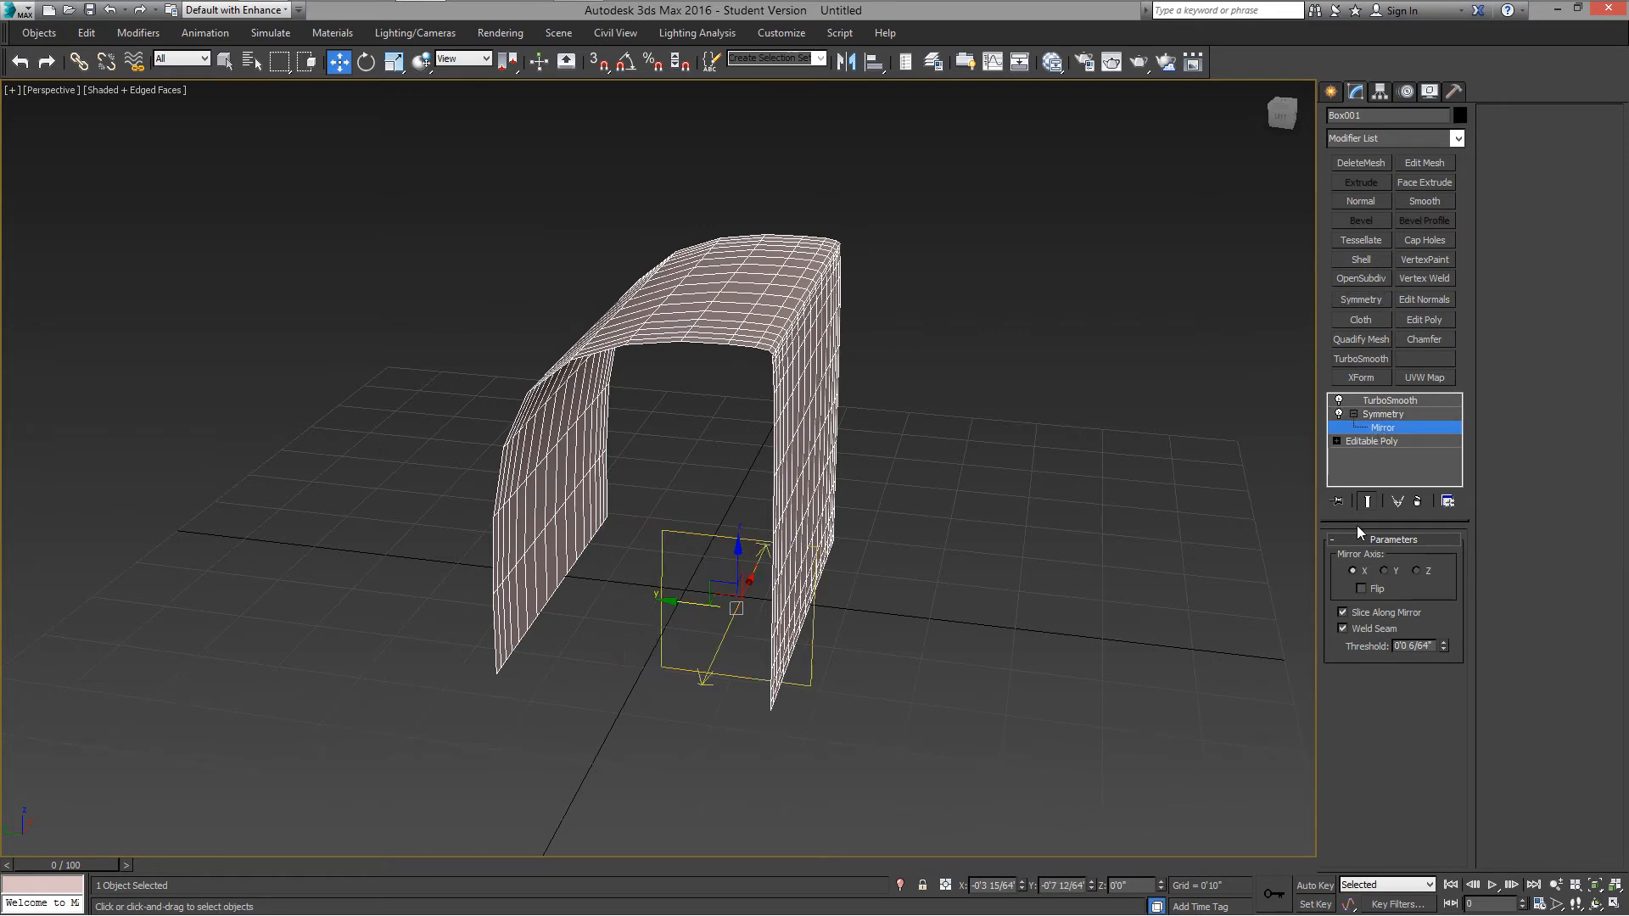
left_click(1384, 571)
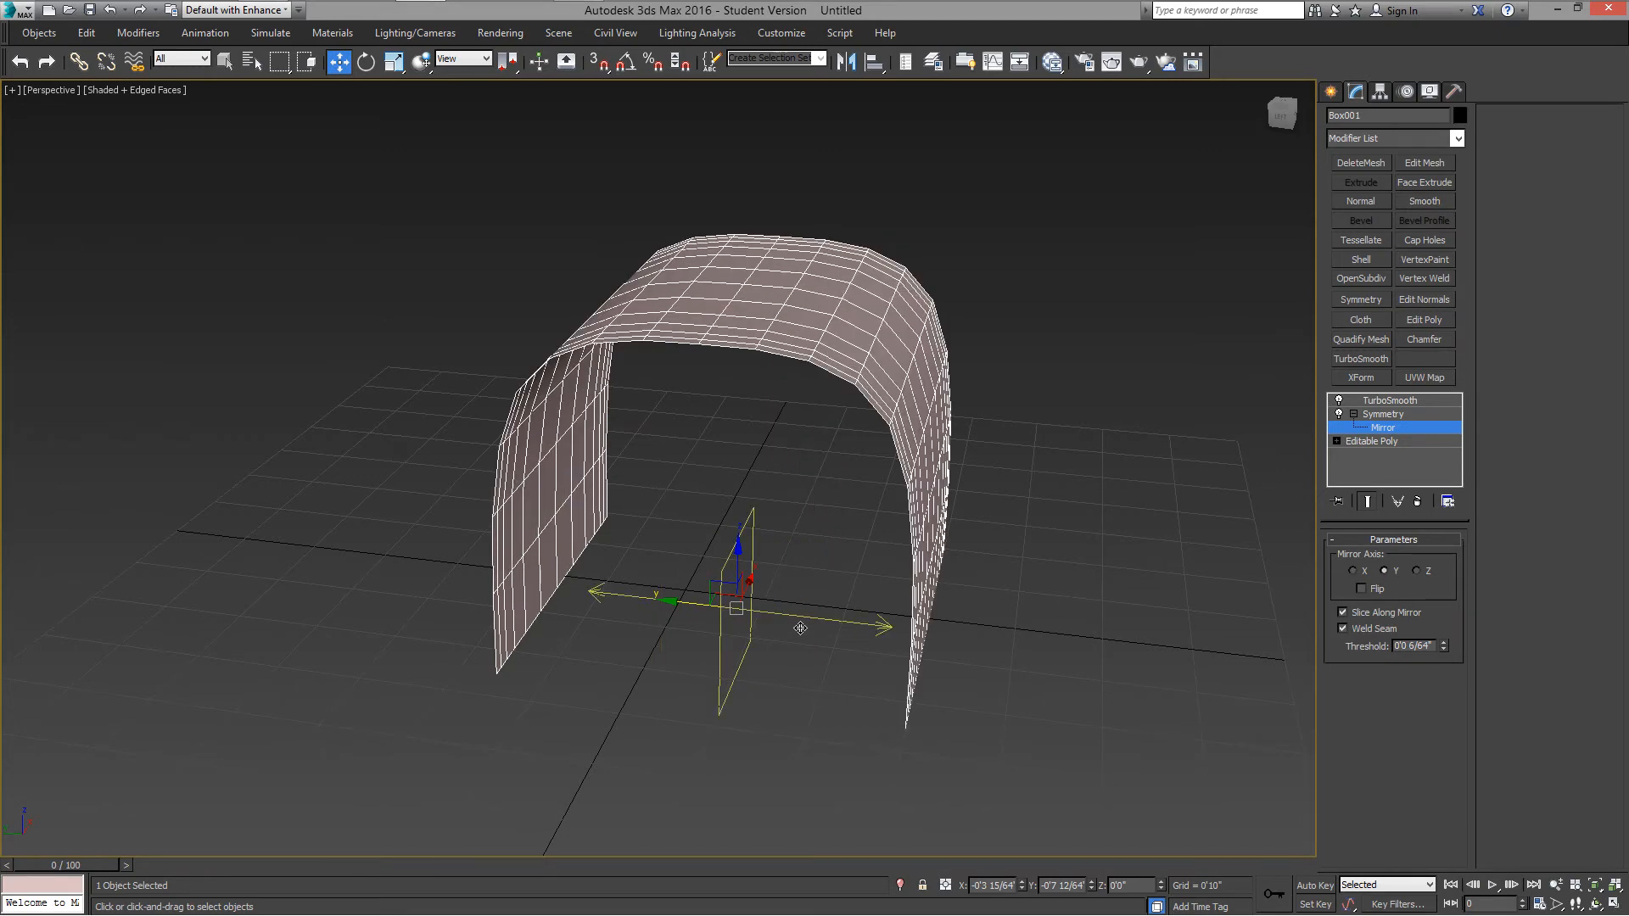
left_click_drag(798, 629, 845, 604)
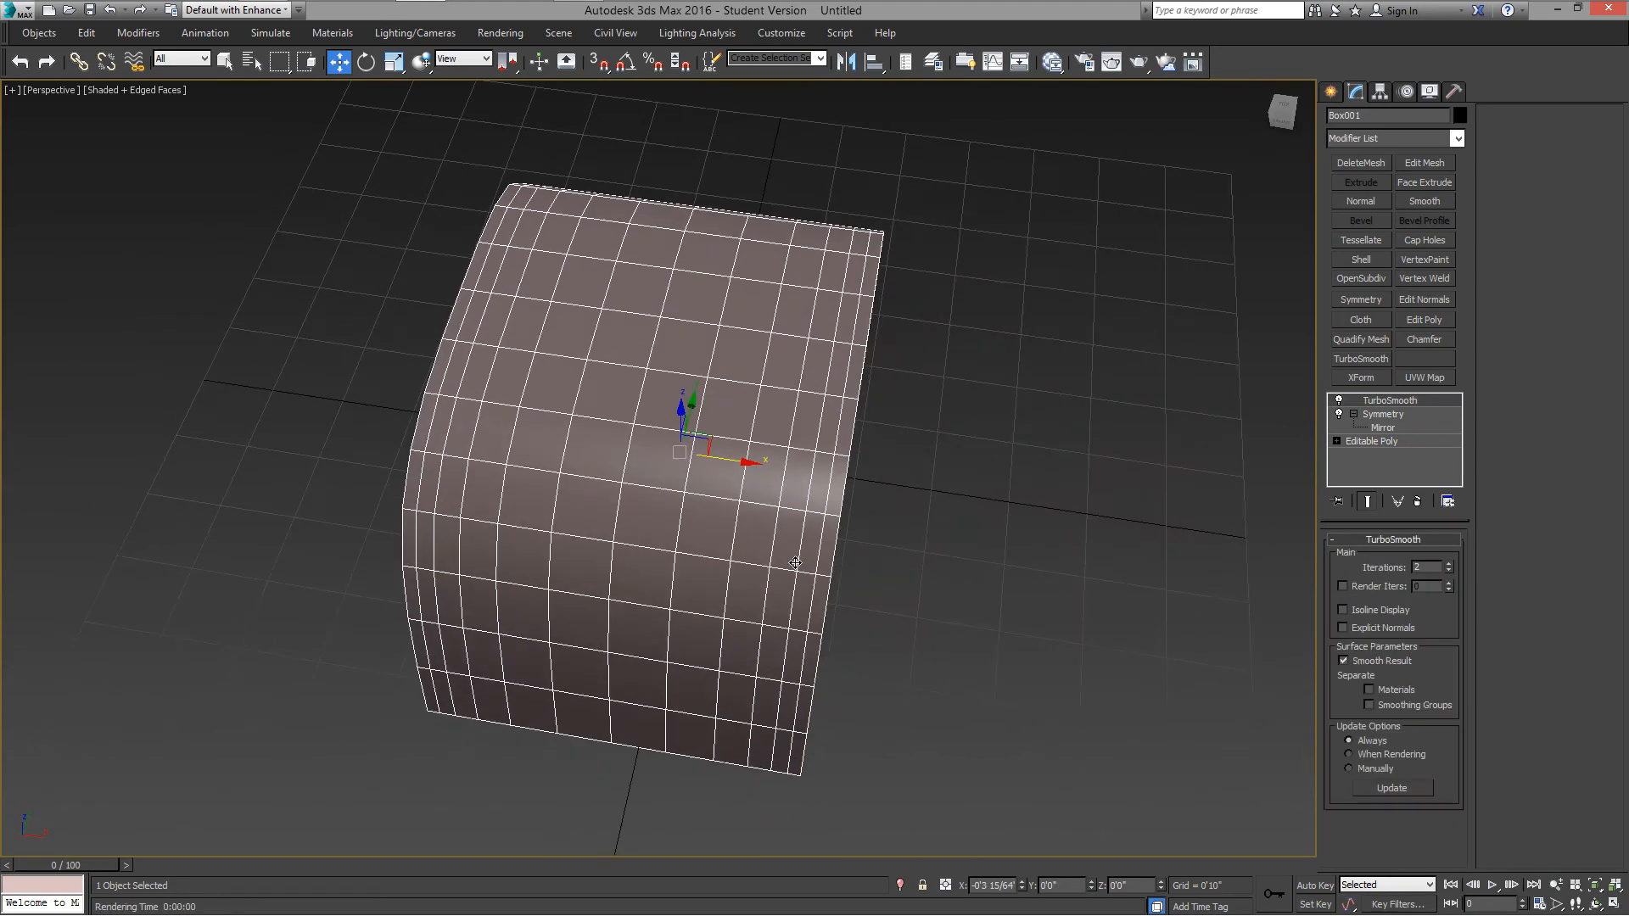
Step: Convert the mirrored, smoothed object to an Editable Poly
mouse_move(795, 563)
middle_mouse_down("alt")
mouse_move(749, 589)
mouse_move(745, 571)
mouse_move(696, 551)
middle_mouse_up("alt")
right_click(752, 433)
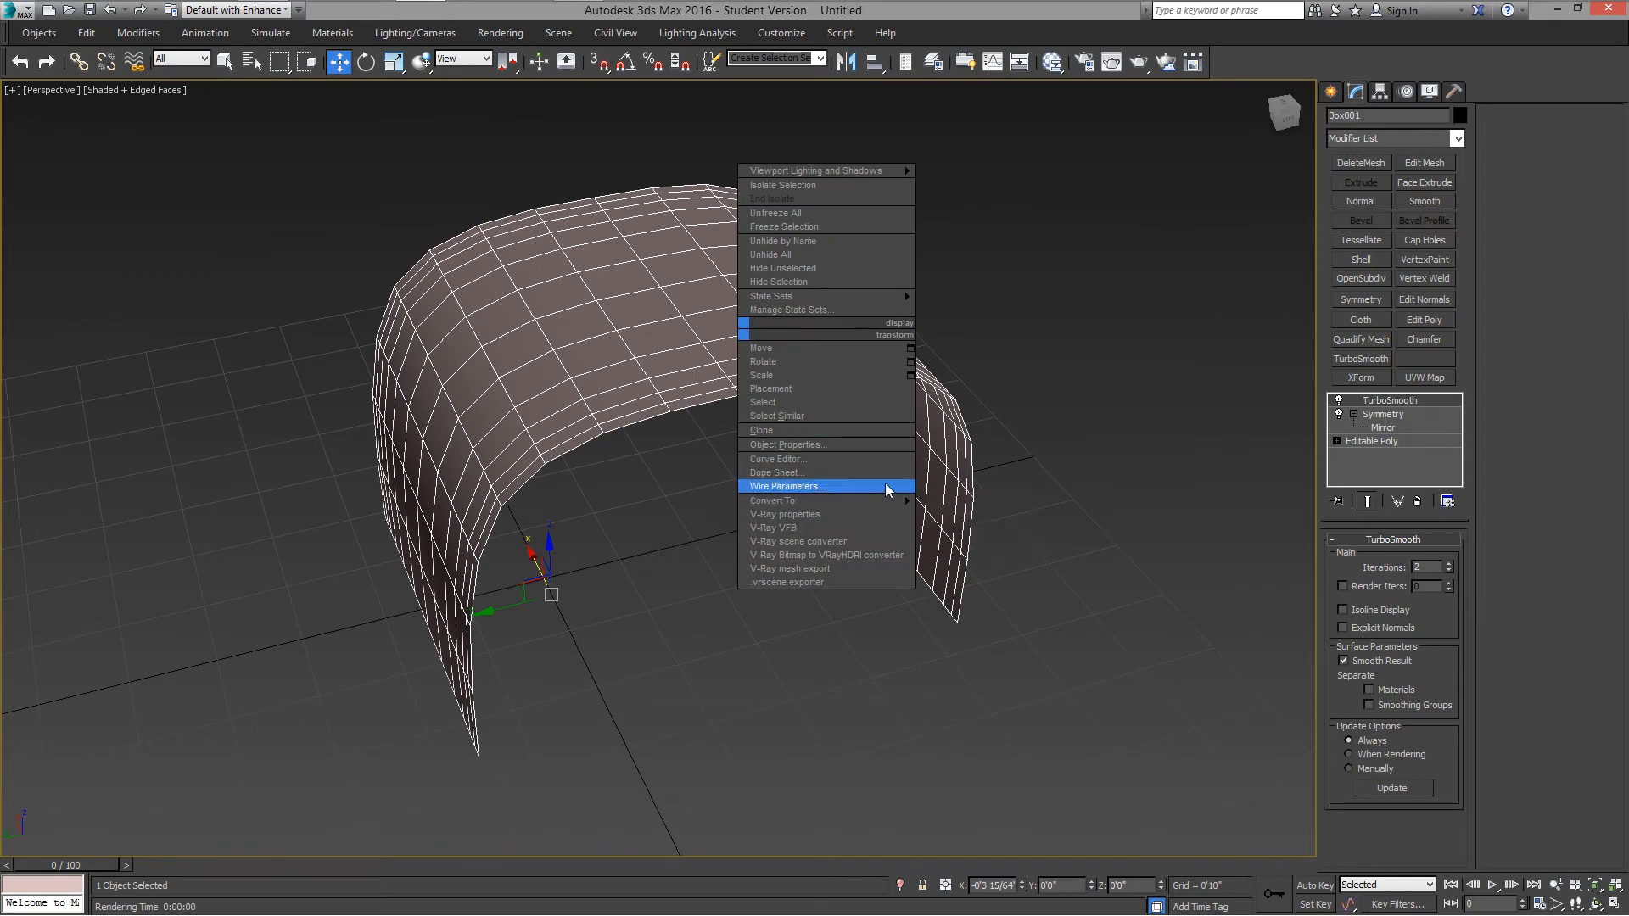
mouse_move(883, 500)
left_click(959, 515)
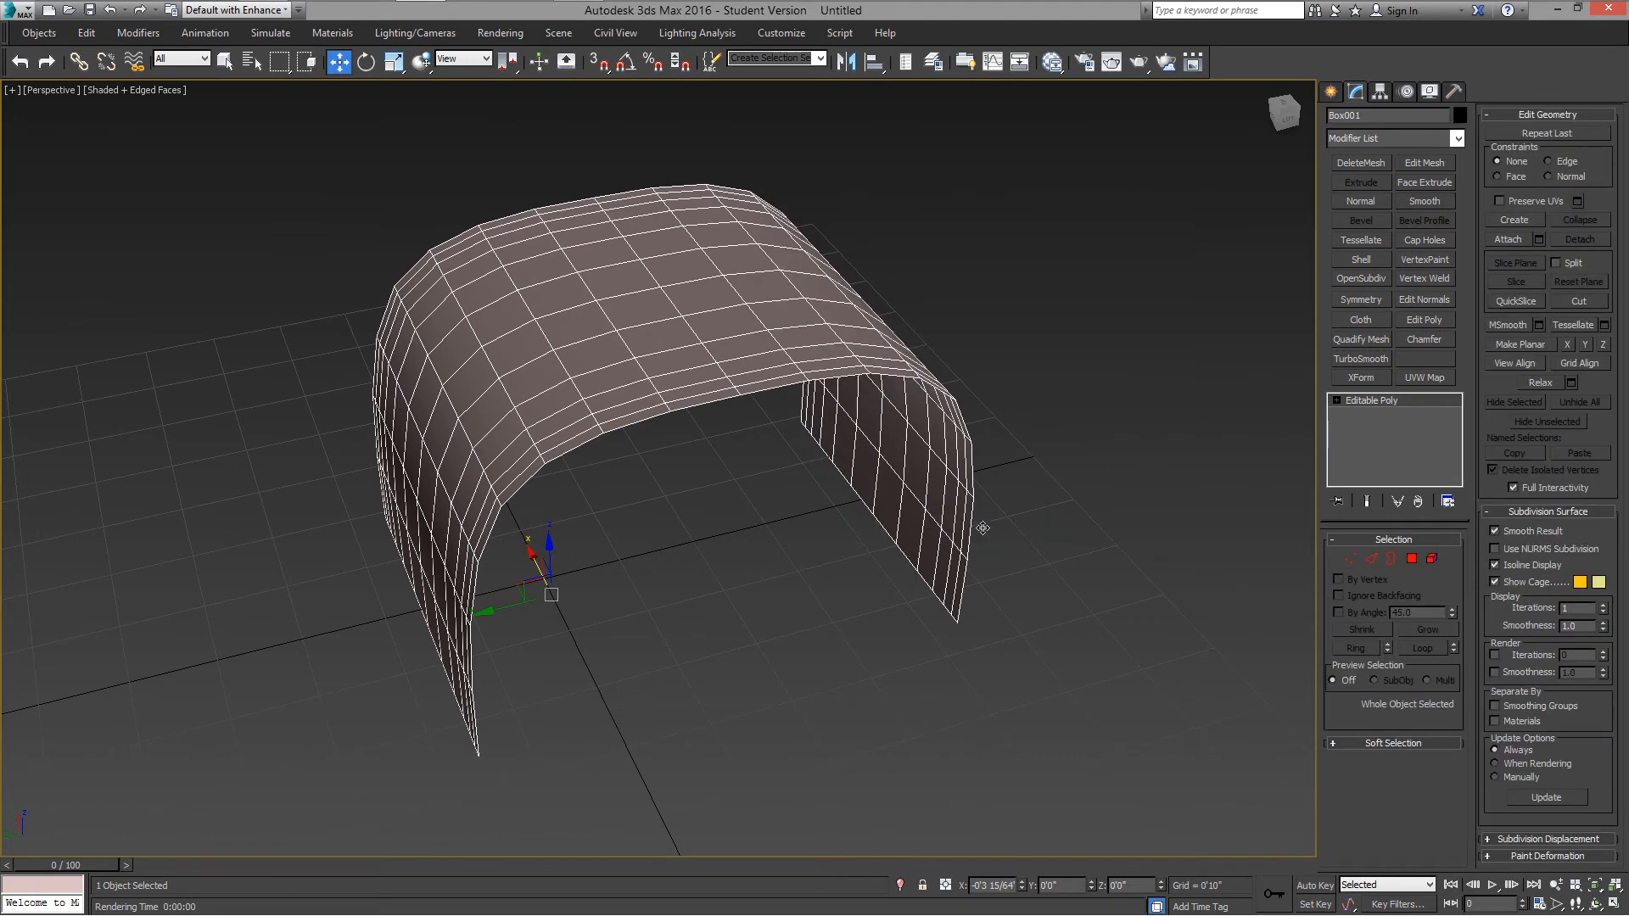
Step: Select a two-by-two block of four polygons on the curved side of the shell
left_click(1412, 559)
middle_click_drag(695, 357, 746, 389, "alt")
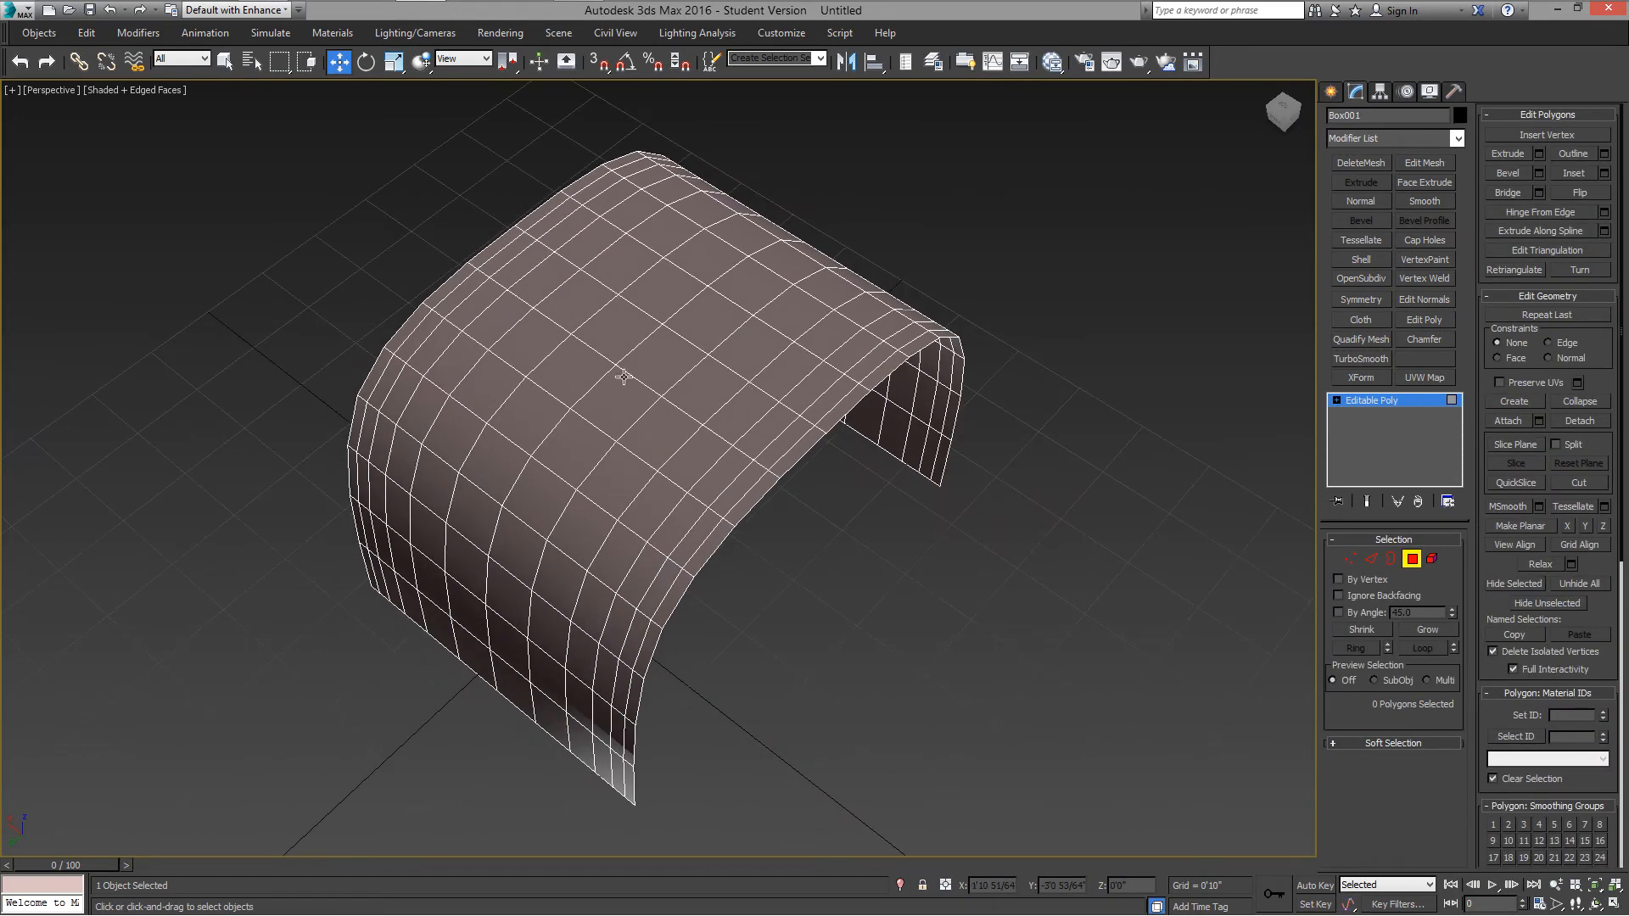
left_click(499, 486)
left_click(533, 501, "ctrl")
left_click(482, 516, "ctrl")
left_click(528, 544, "ctrl")
middle_click_drag(536, 542, 700, 502, "alt")
scroll(581, 522, "up", 1)
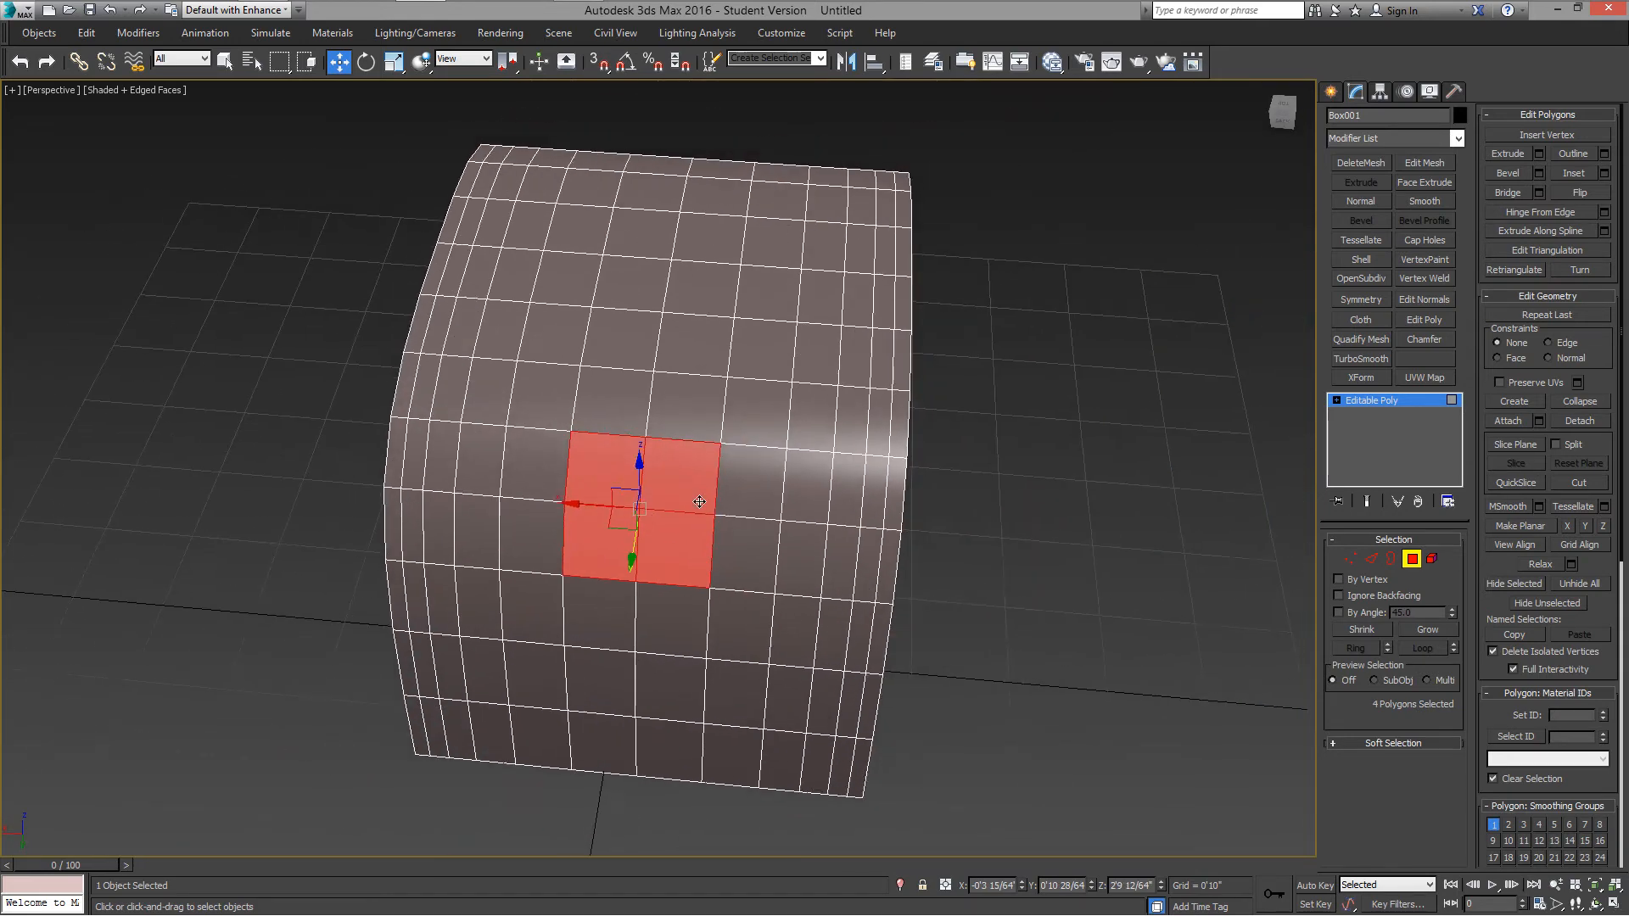
Step: Select the middle vertex on the upper border of the four-polygon block and set the constraint to Edge
right_click(603, 501)
left_click(1350, 558)
left_click(655, 450)
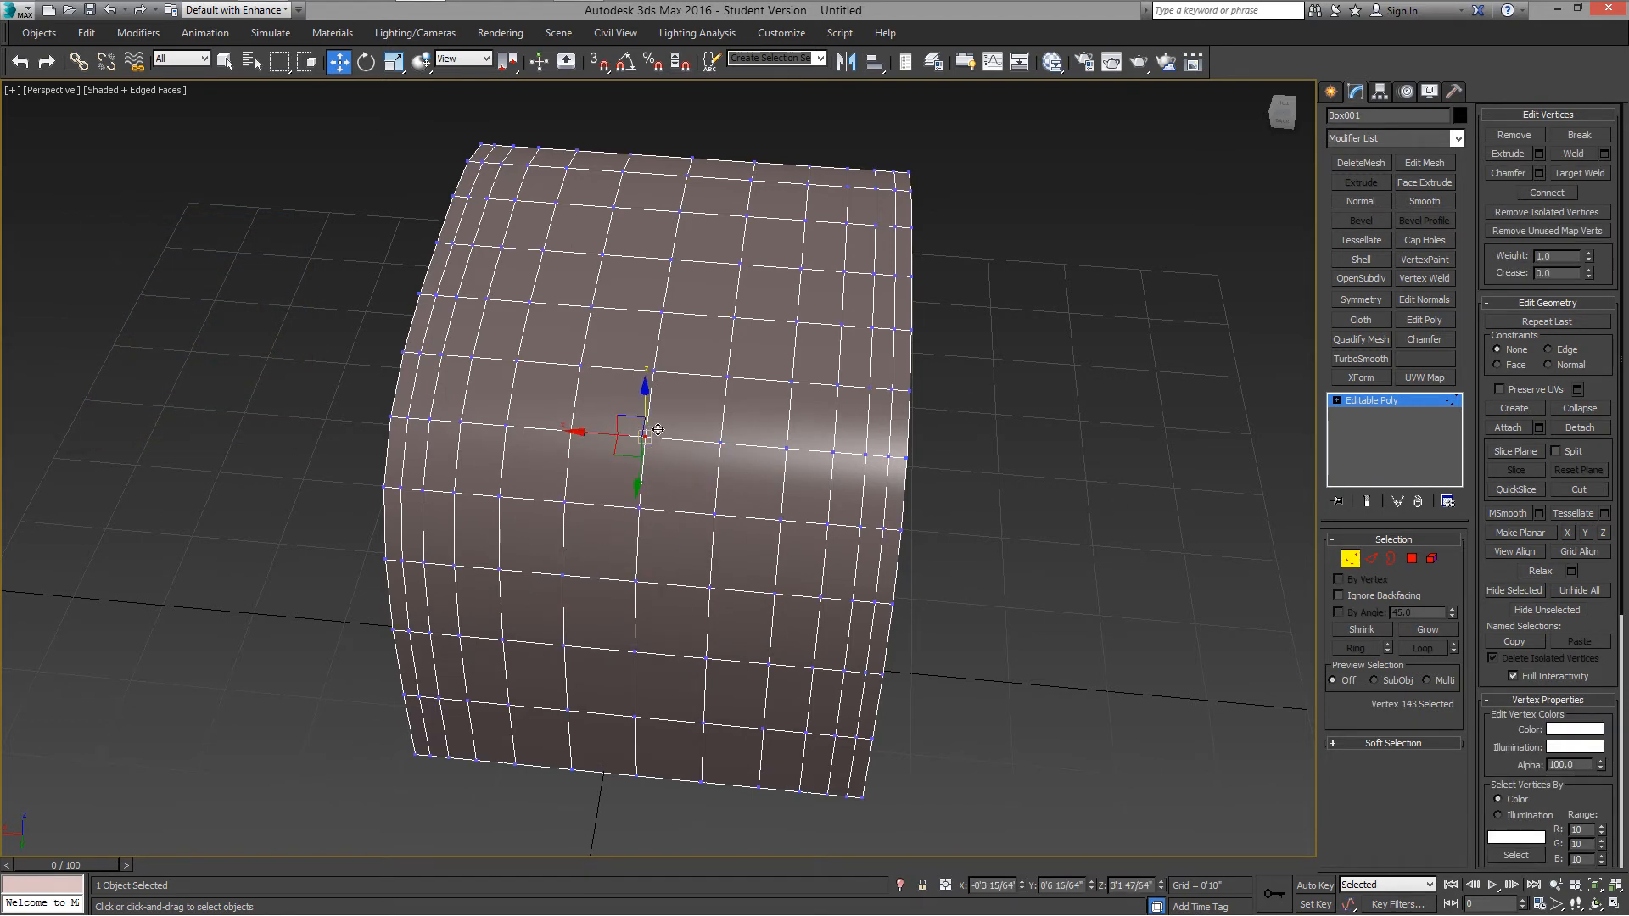
left_click(1548, 348)
Step: Slide the four mid-side vertices of the polygon block outward along their edges to form a rough circle
mouse_move(660, 423)
left_mouse_down()
mouse_move(658, 409)
mouse_move(661, 434)
left_mouse_up()
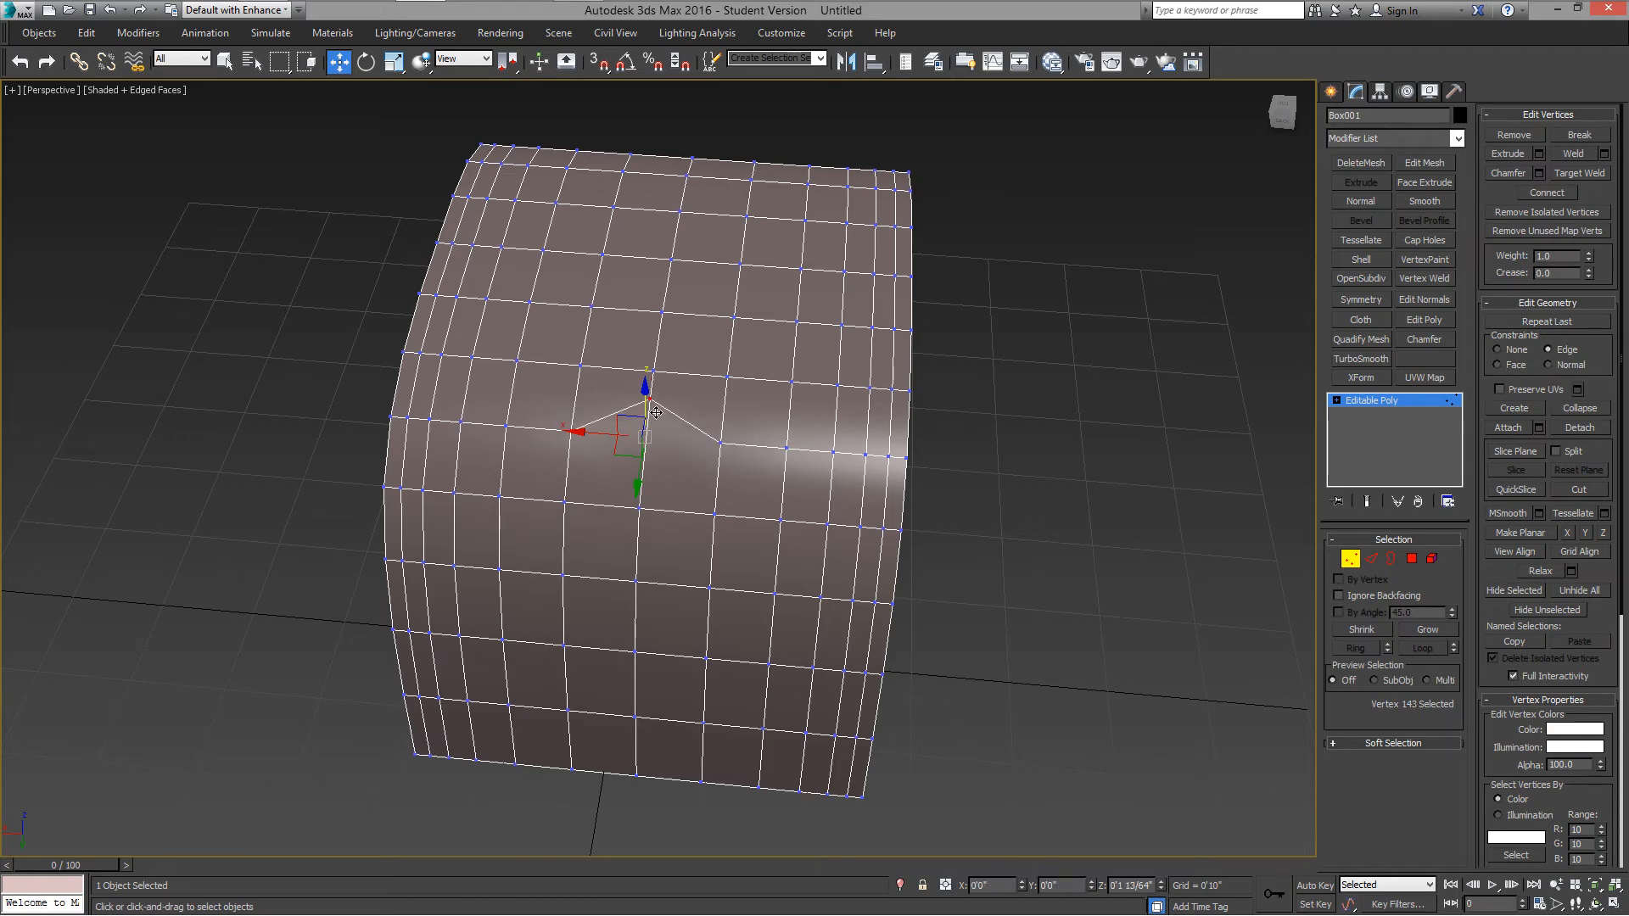
left_click(637, 578)
left_click_drag(645, 572, 643, 599)
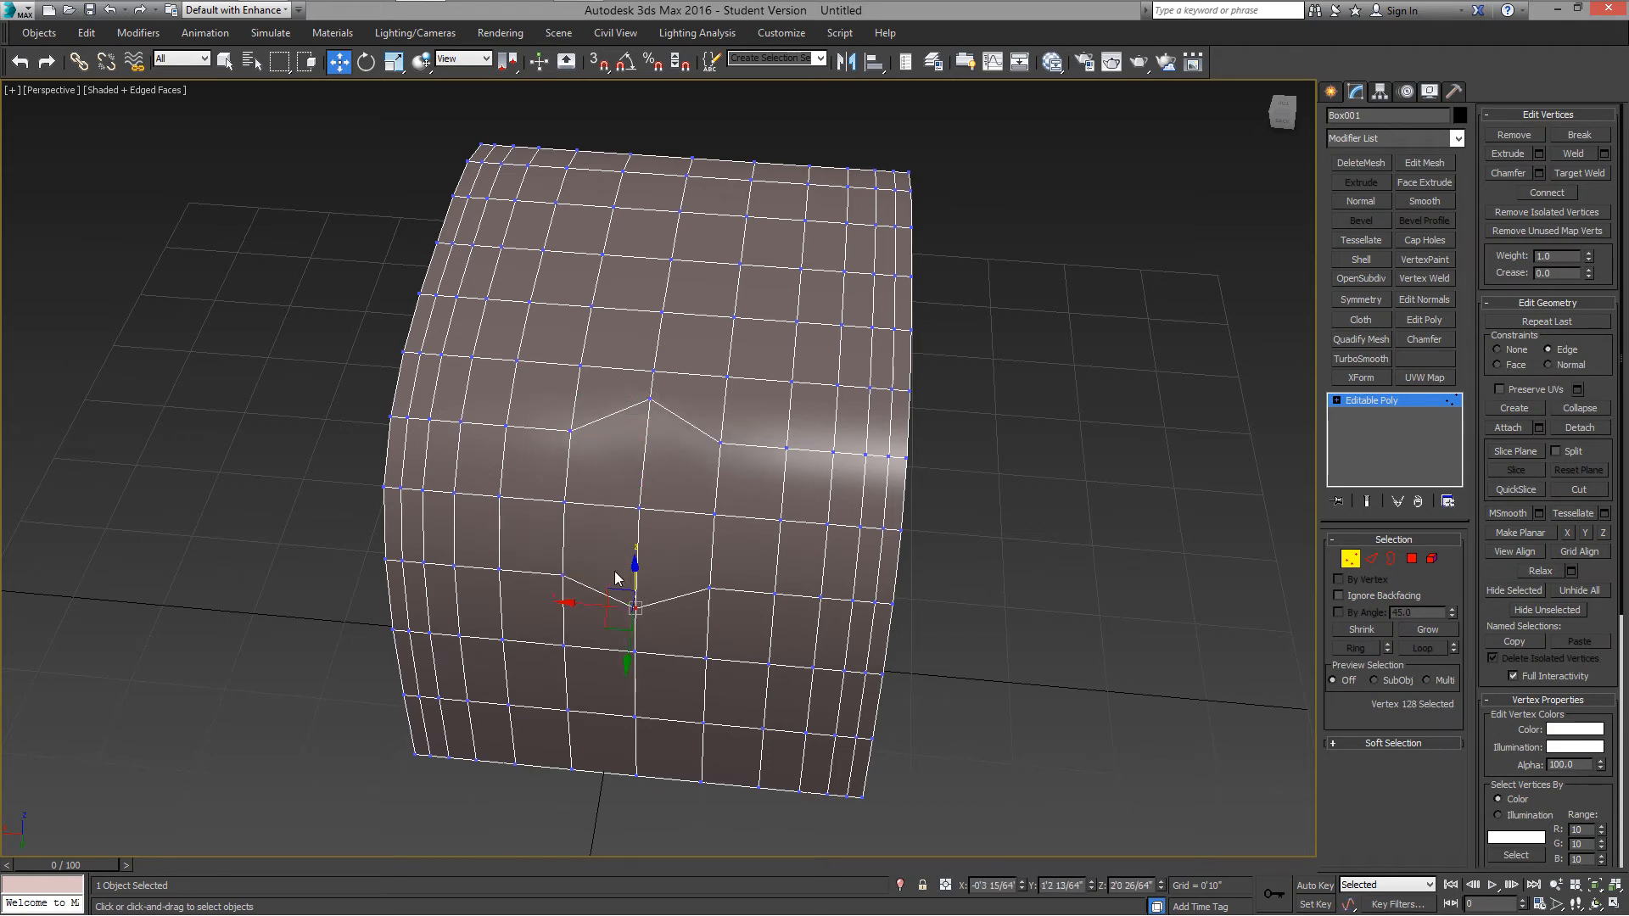
left_click(566, 504)
left_click_drag(552, 501, 521, 499)
left_click(718, 517)
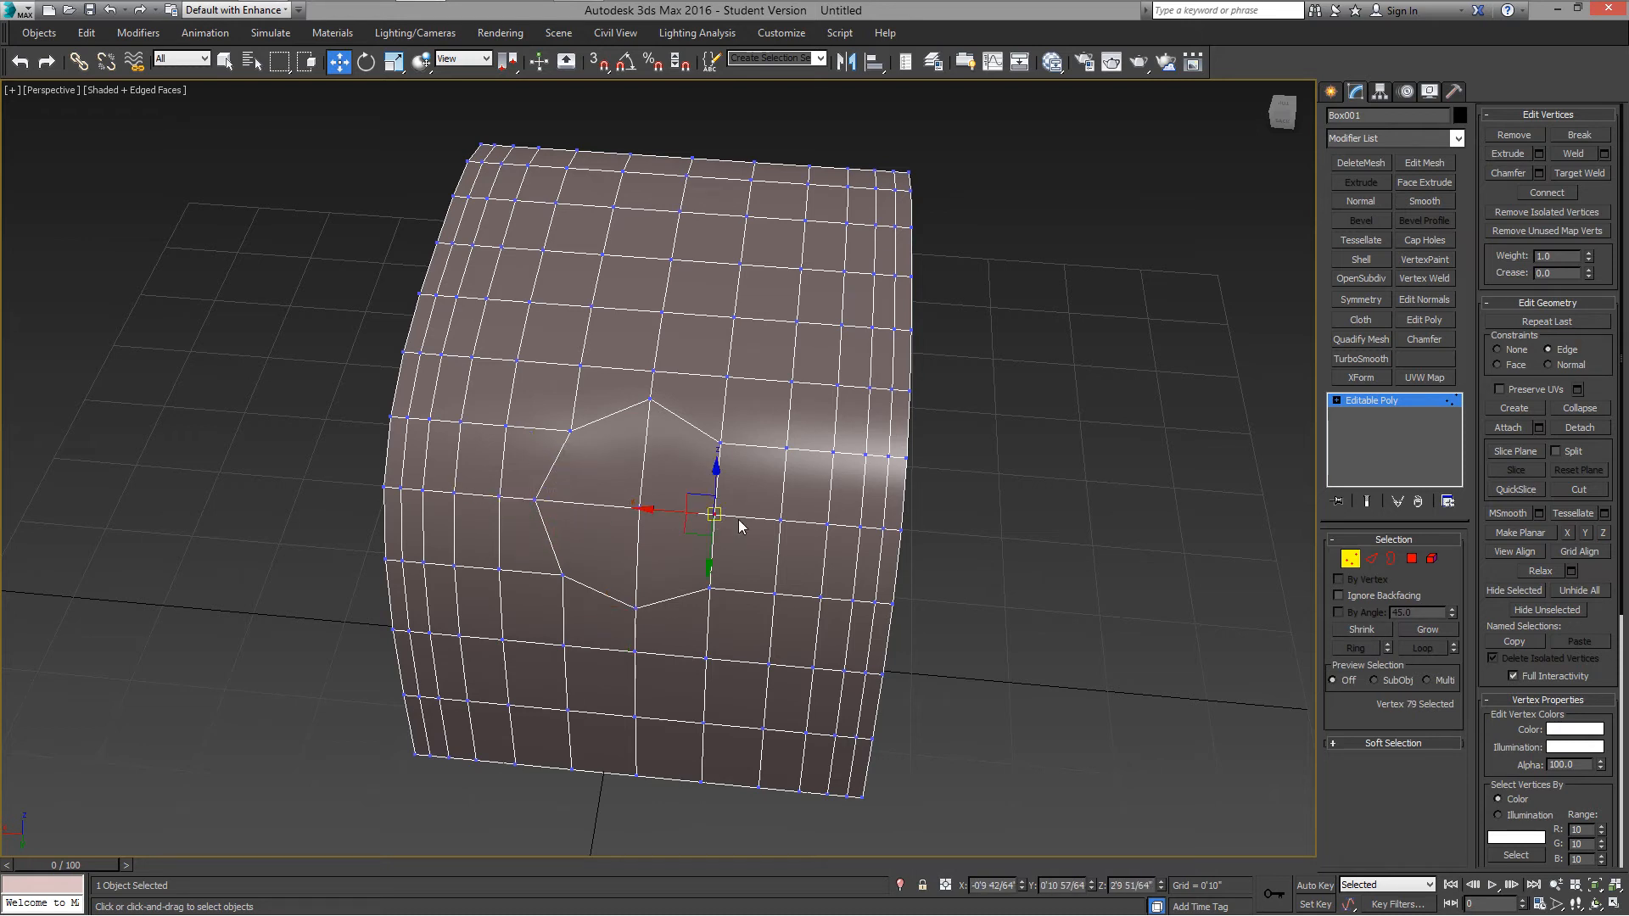
left_click_drag(696, 514, 735, 516)
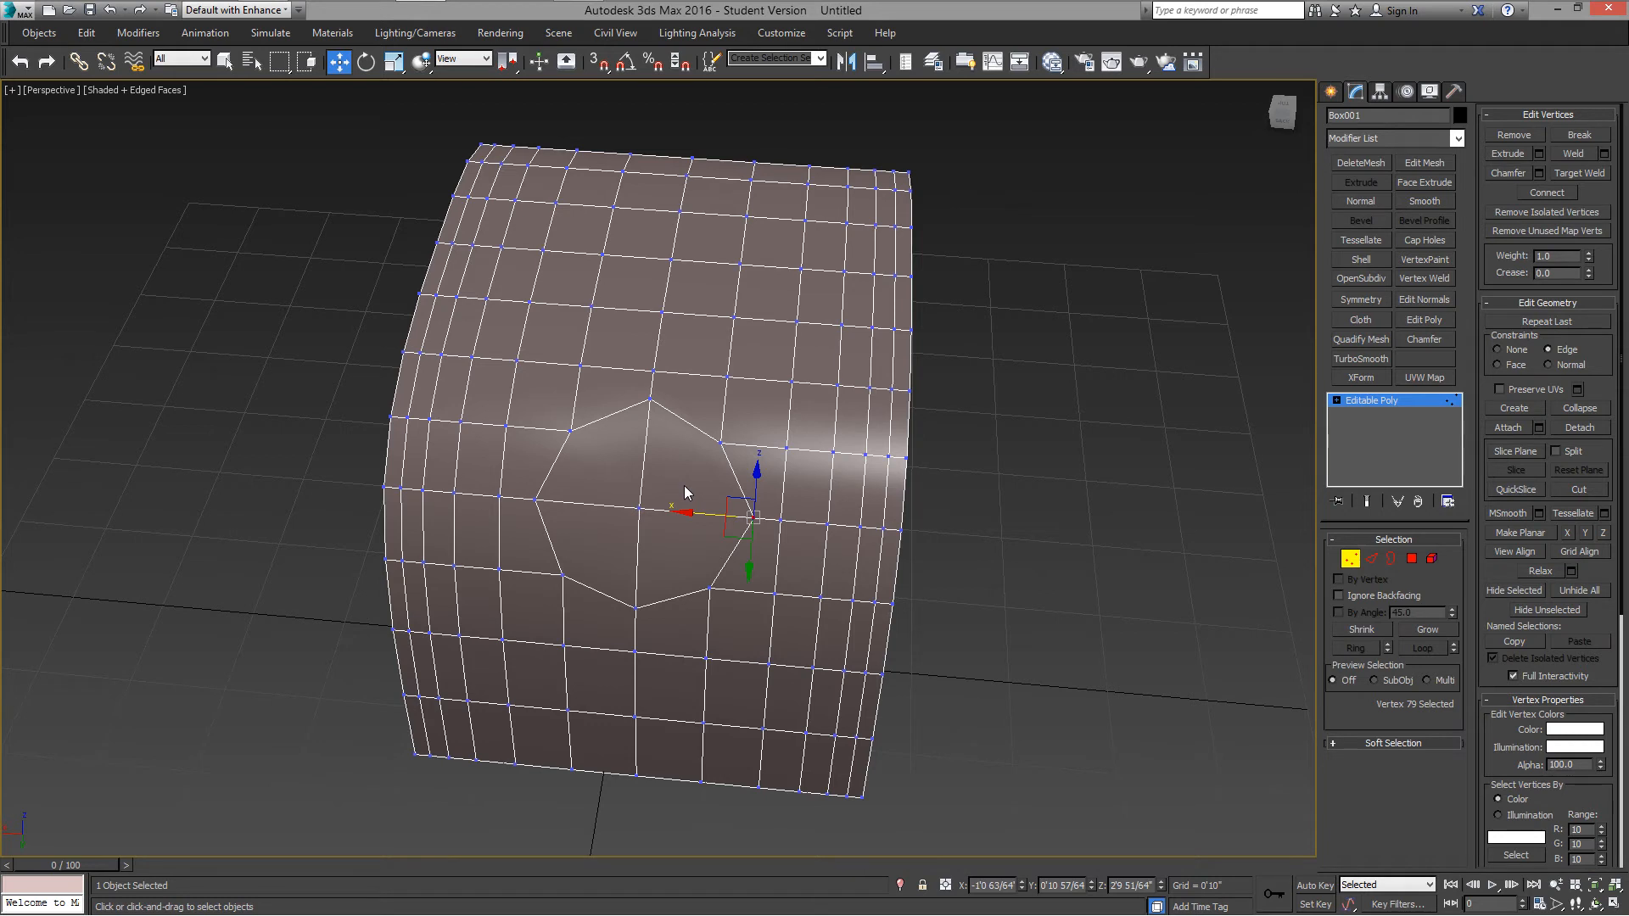
Step: Undo the vertex moves and return to polygon level with the four-polygon block selected
key("ctrl+z")
key("ctrl+z")
key("ctrl+z")
key("ctrl+z")
key("ctrl+z")
key("ctrl+z")
key("ctrl+z")
key("ctrl+z")
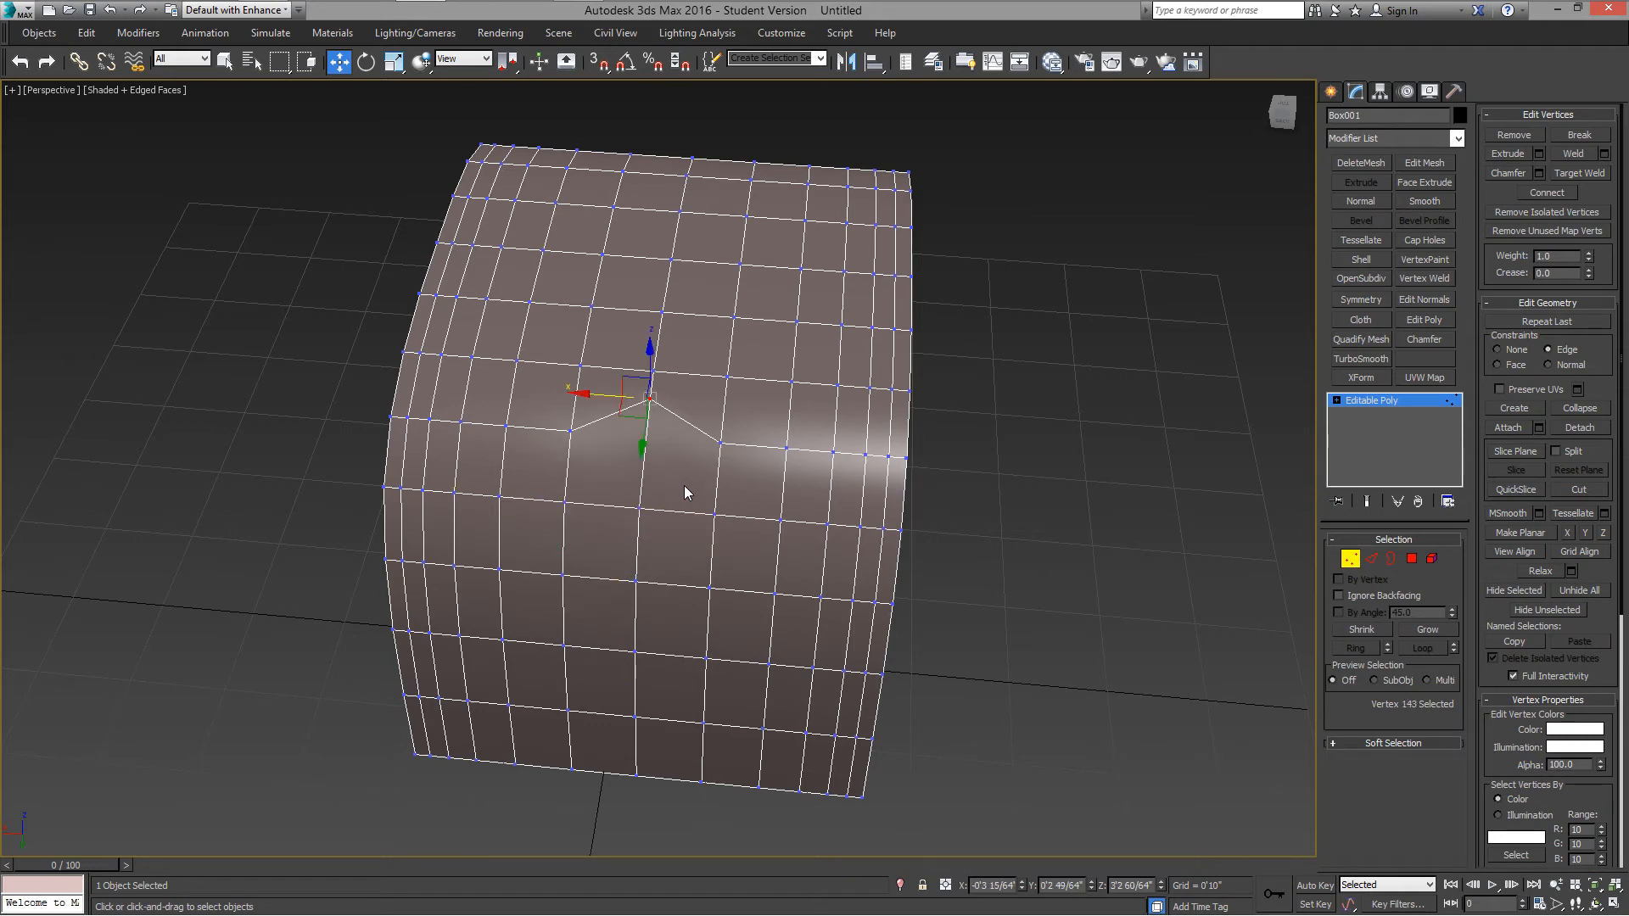
key("ctrl+z")
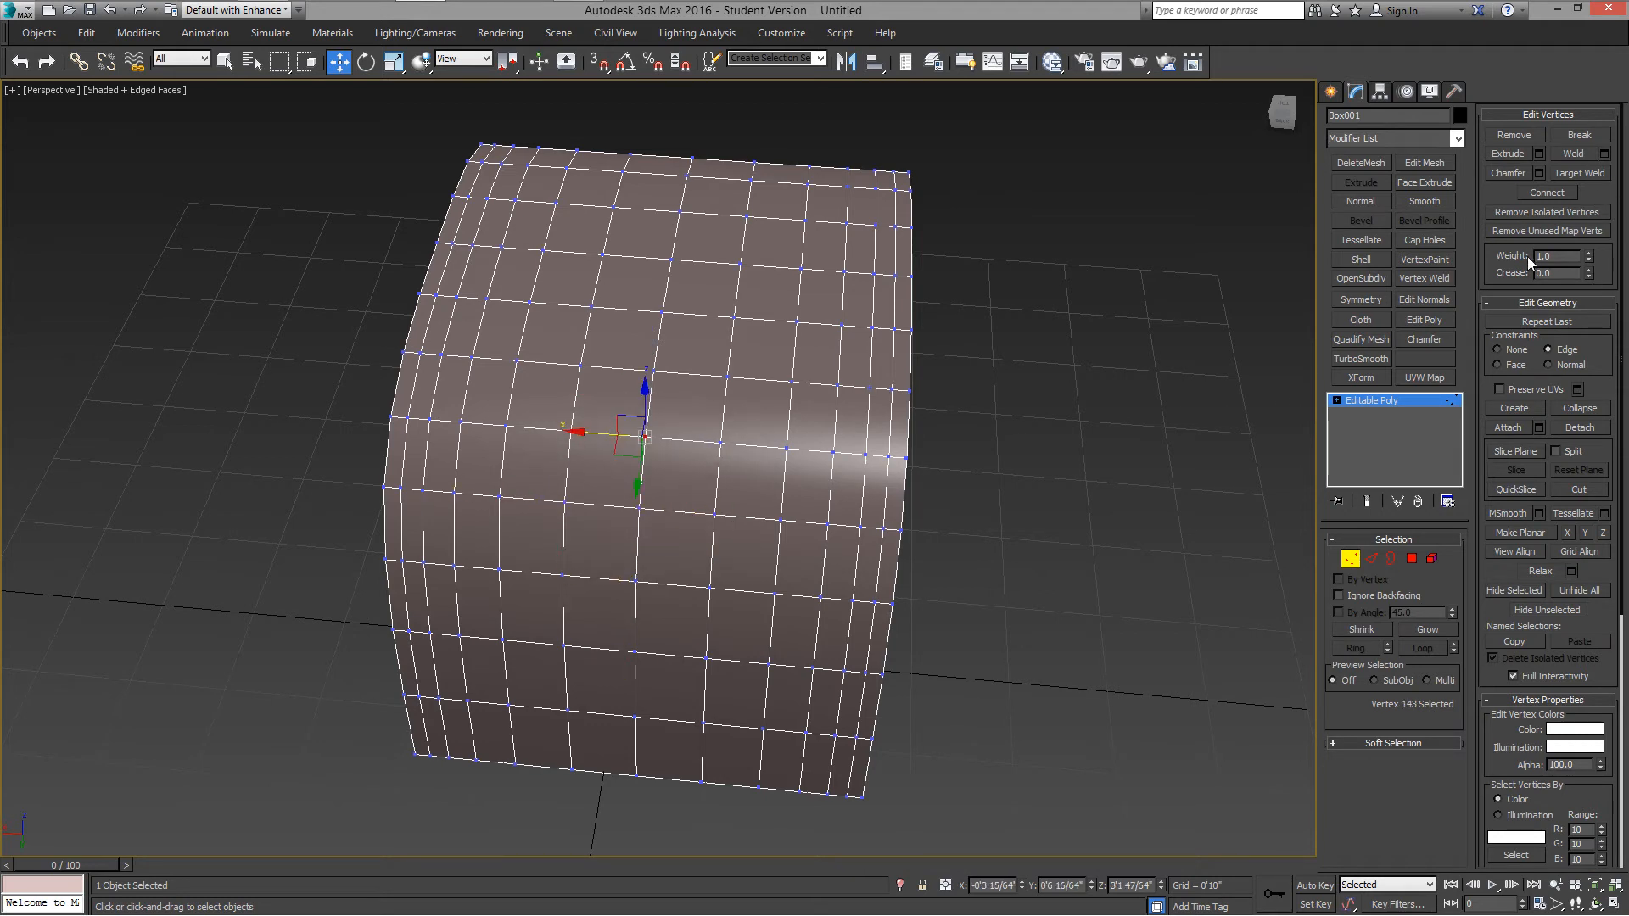
left_click(1106, 577)
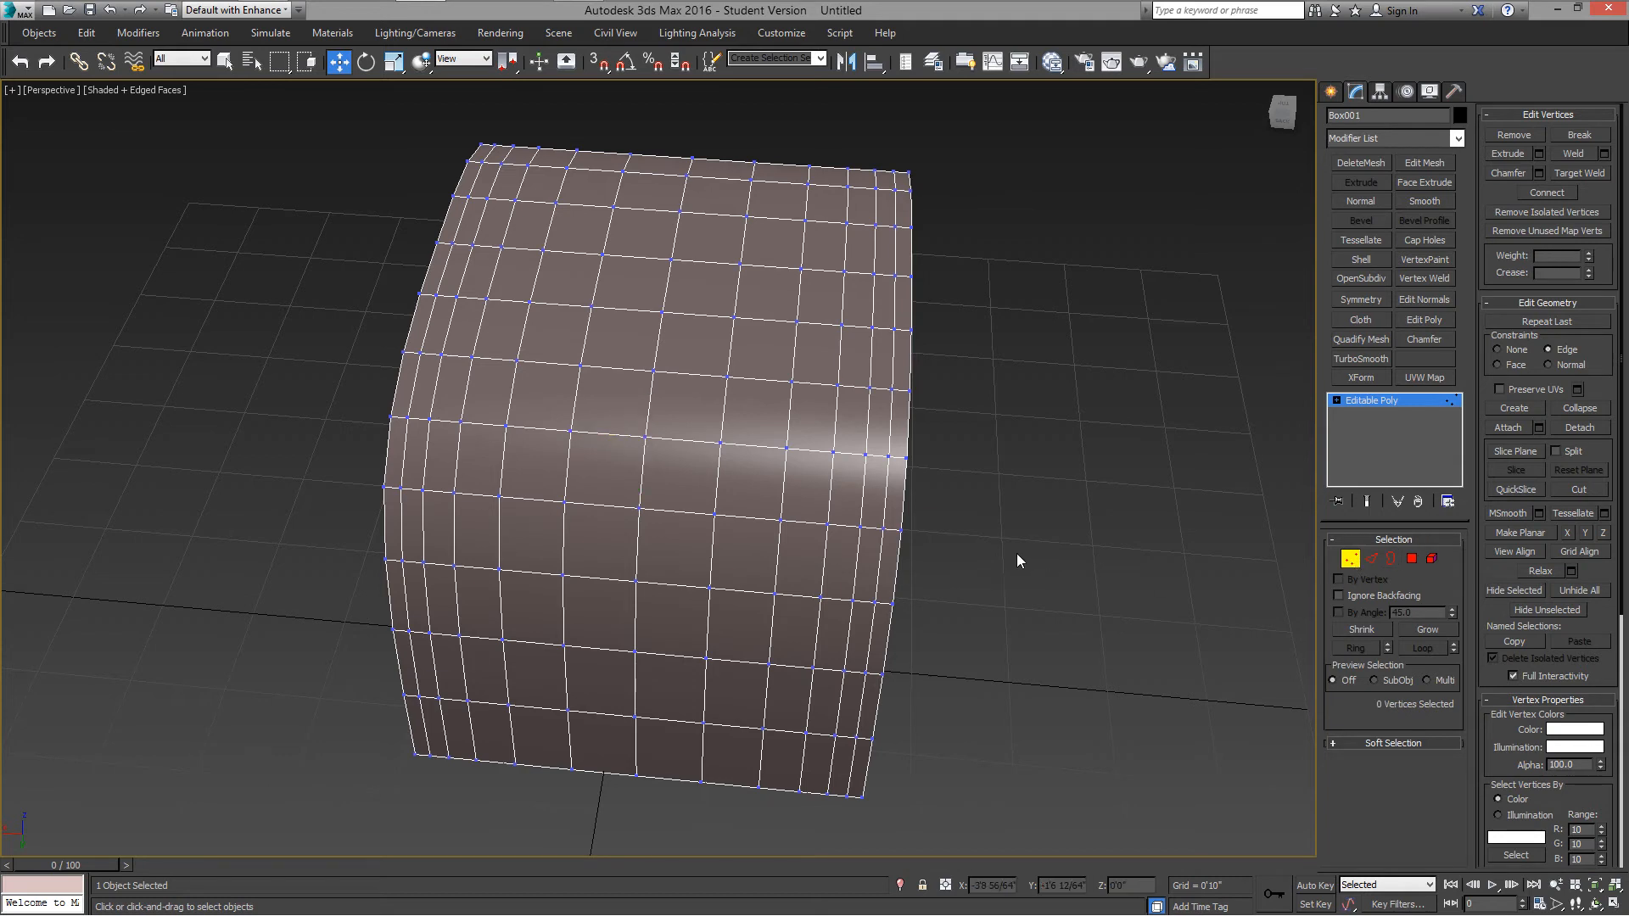
left_click(1412, 558)
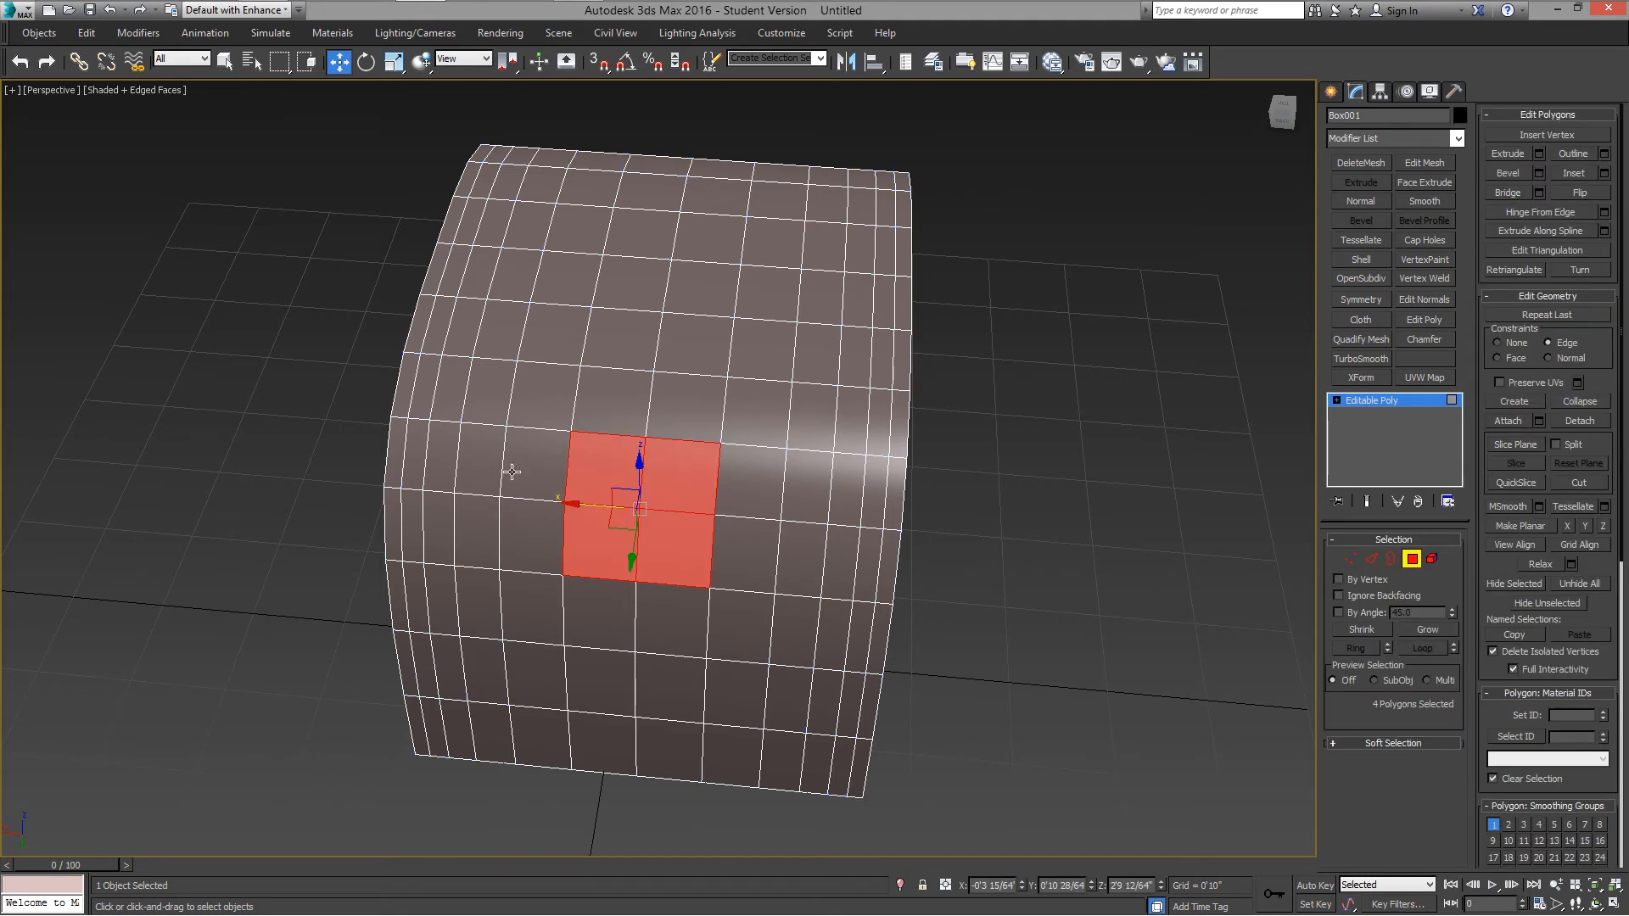
Step: Open the Customize User Interface dialog and move it lower over the viewport
right_click(299, 313)
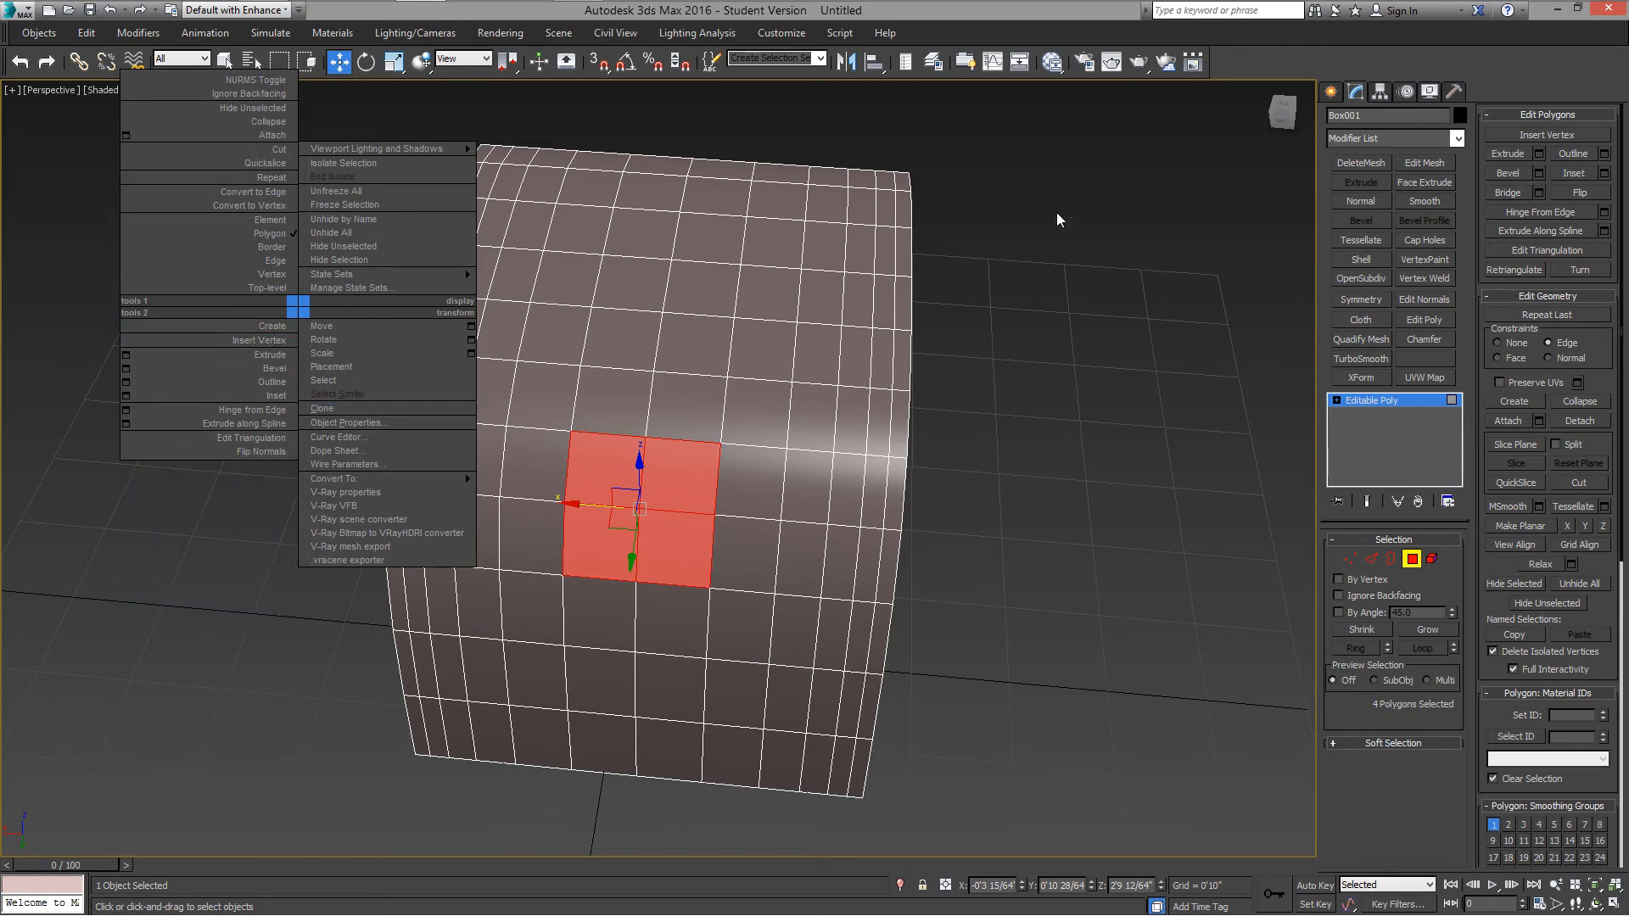
left_click(789, 35)
left_click(788, 33)
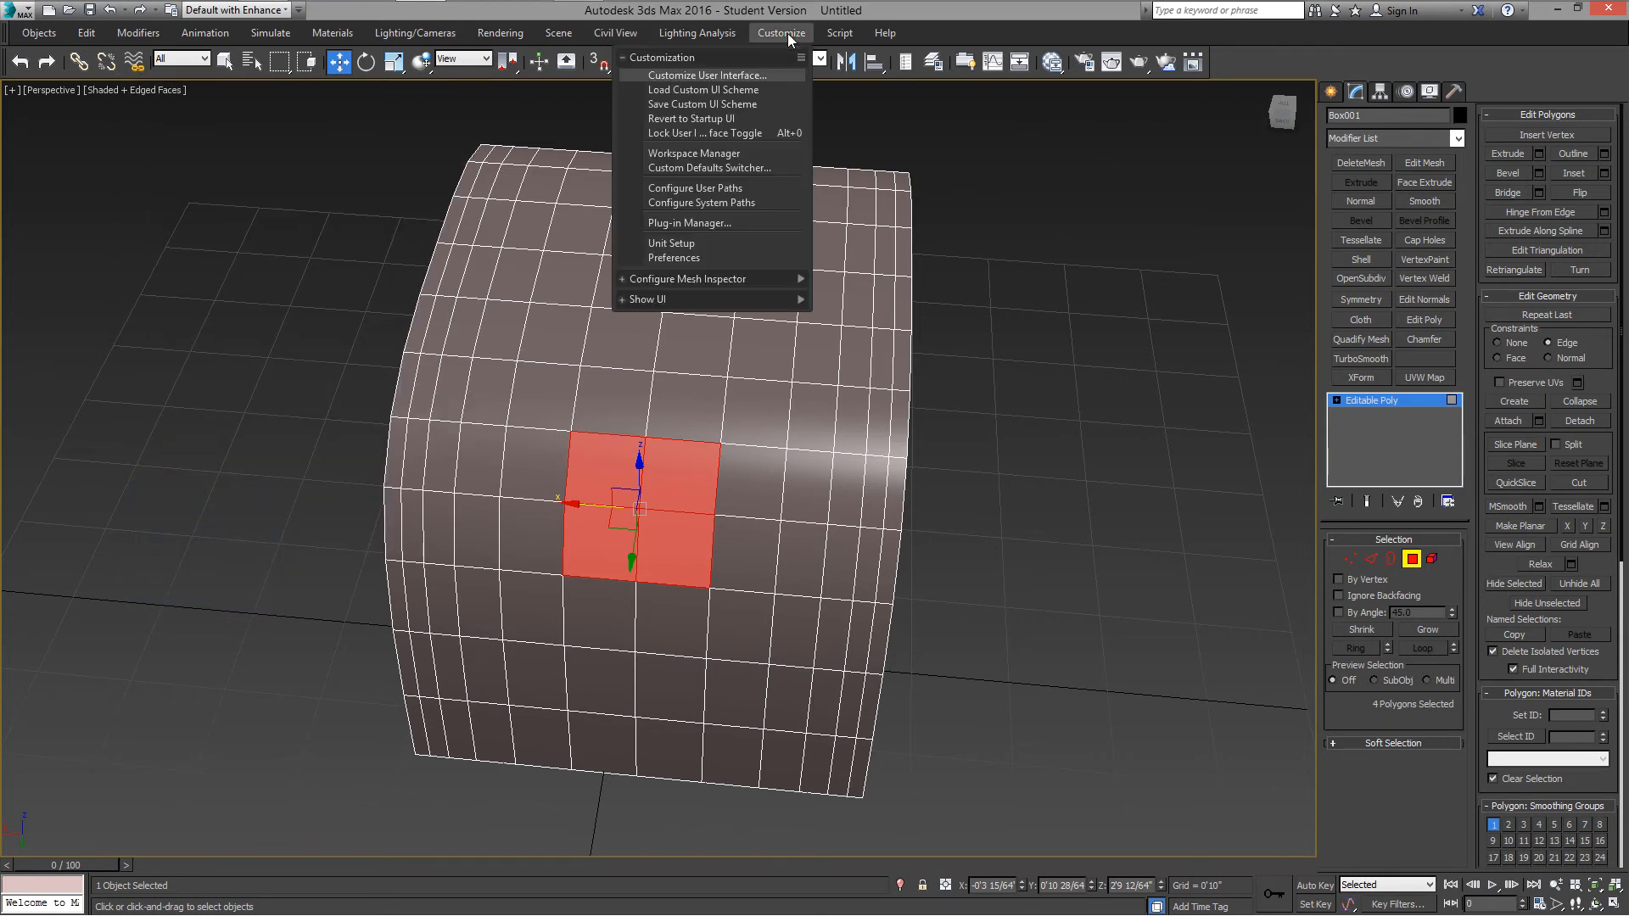
left_click(726, 75)
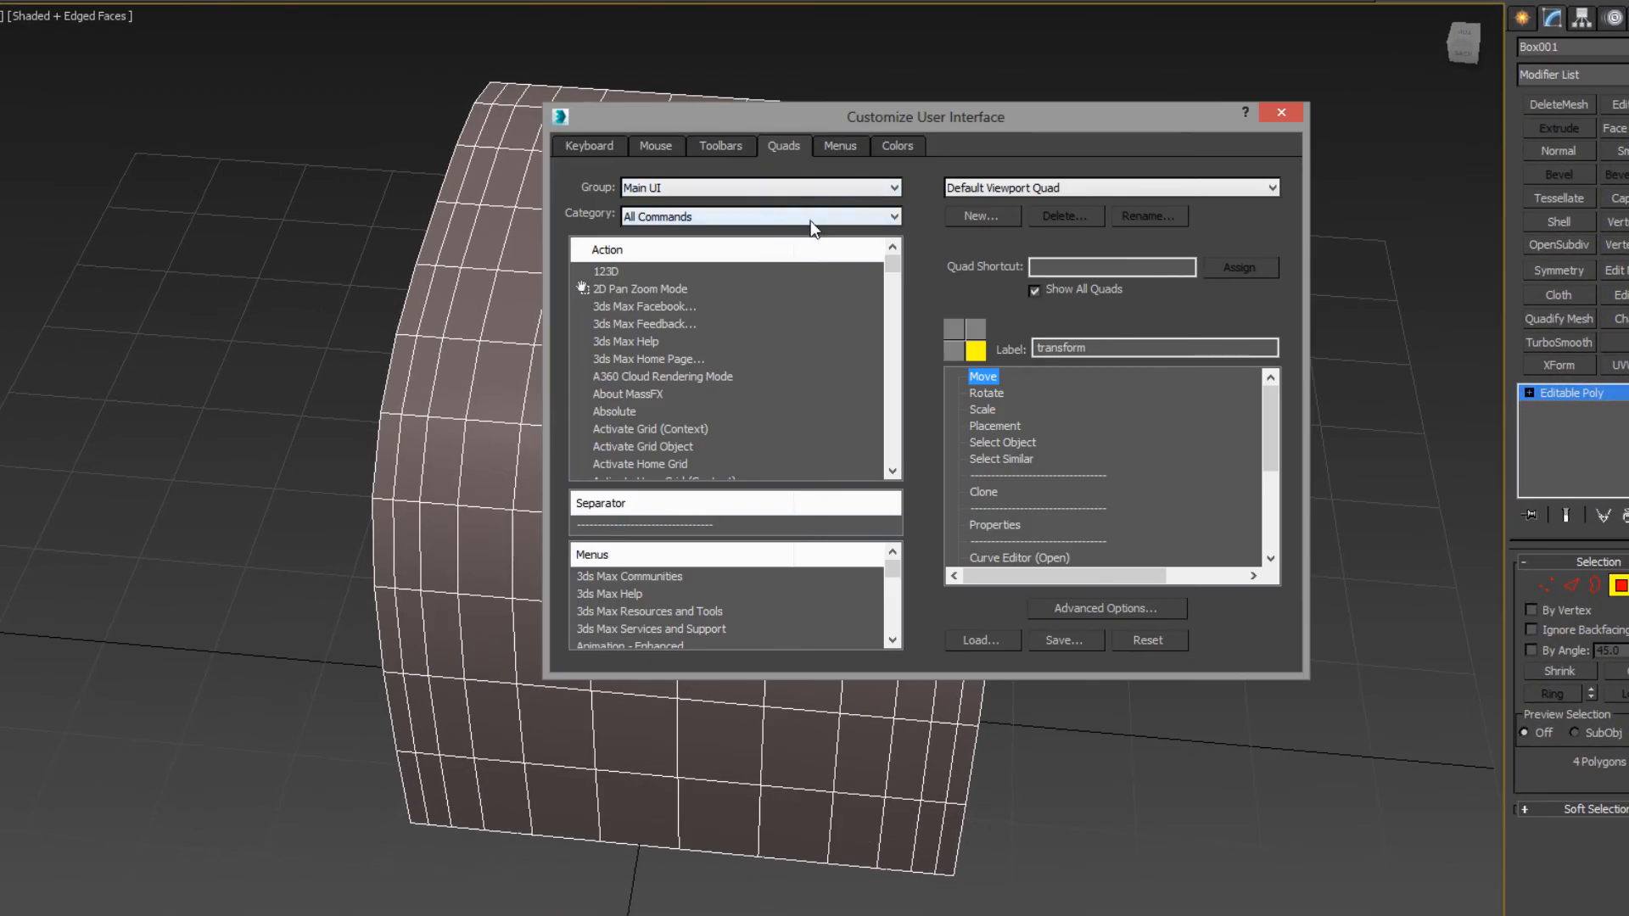
left_click_drag(934, 117, 946, 314)
Step: Show the display quadrant of the Default Viewport Quad and compare it with the quad menu in the viewport
left_click(602, 342)
left_click(798, 343)
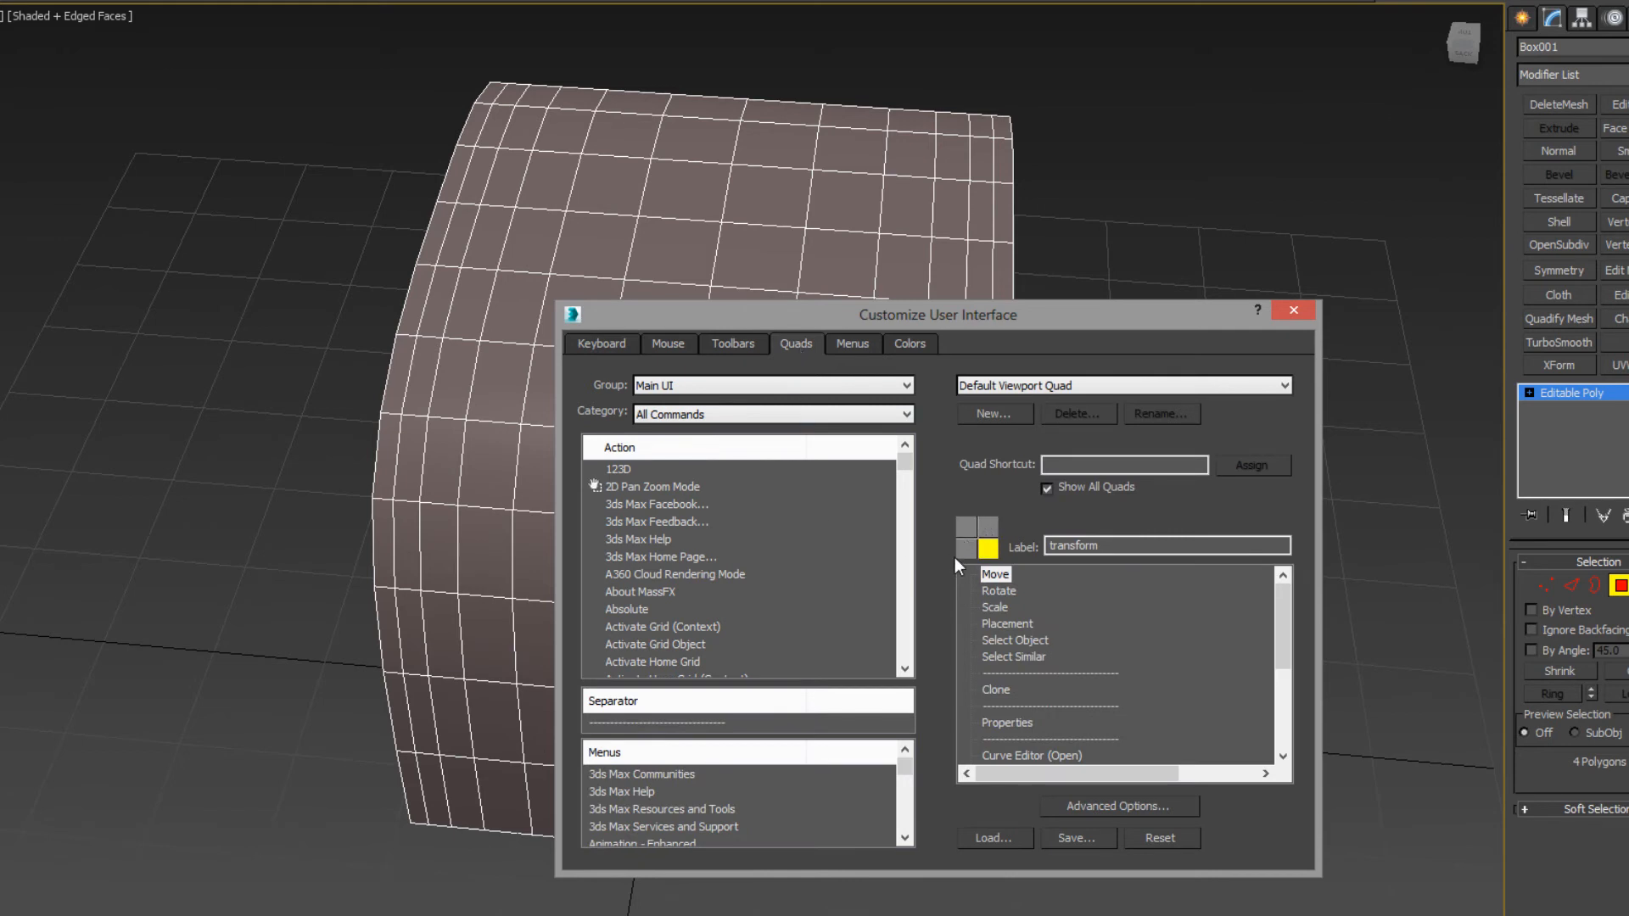
left_click(987, 530)
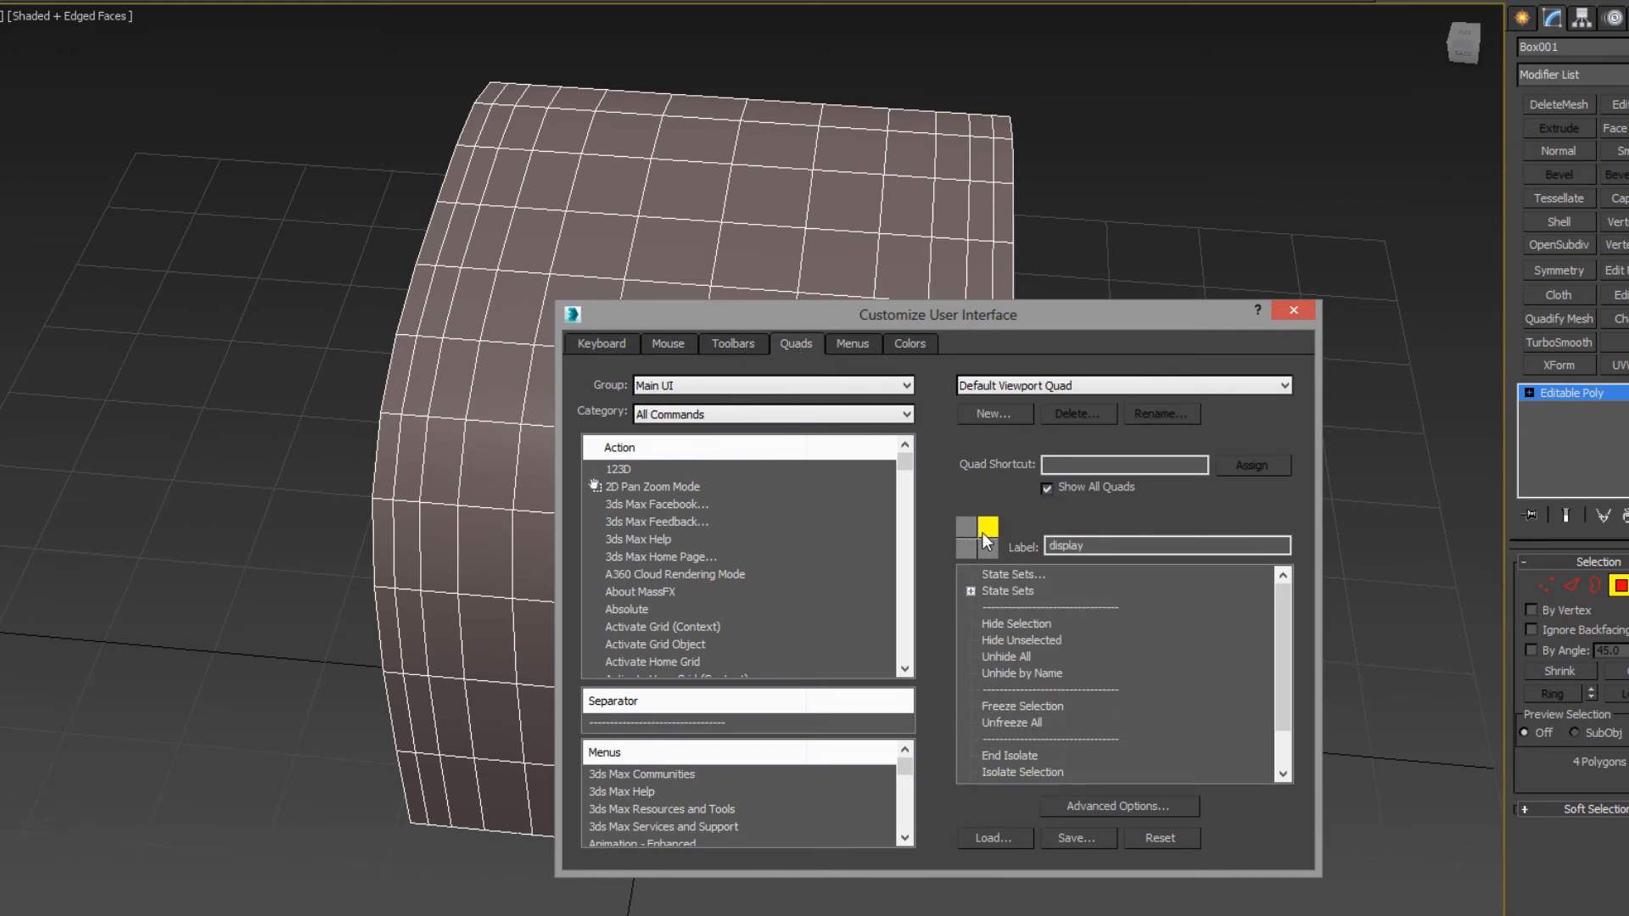
right_click(242, 370)
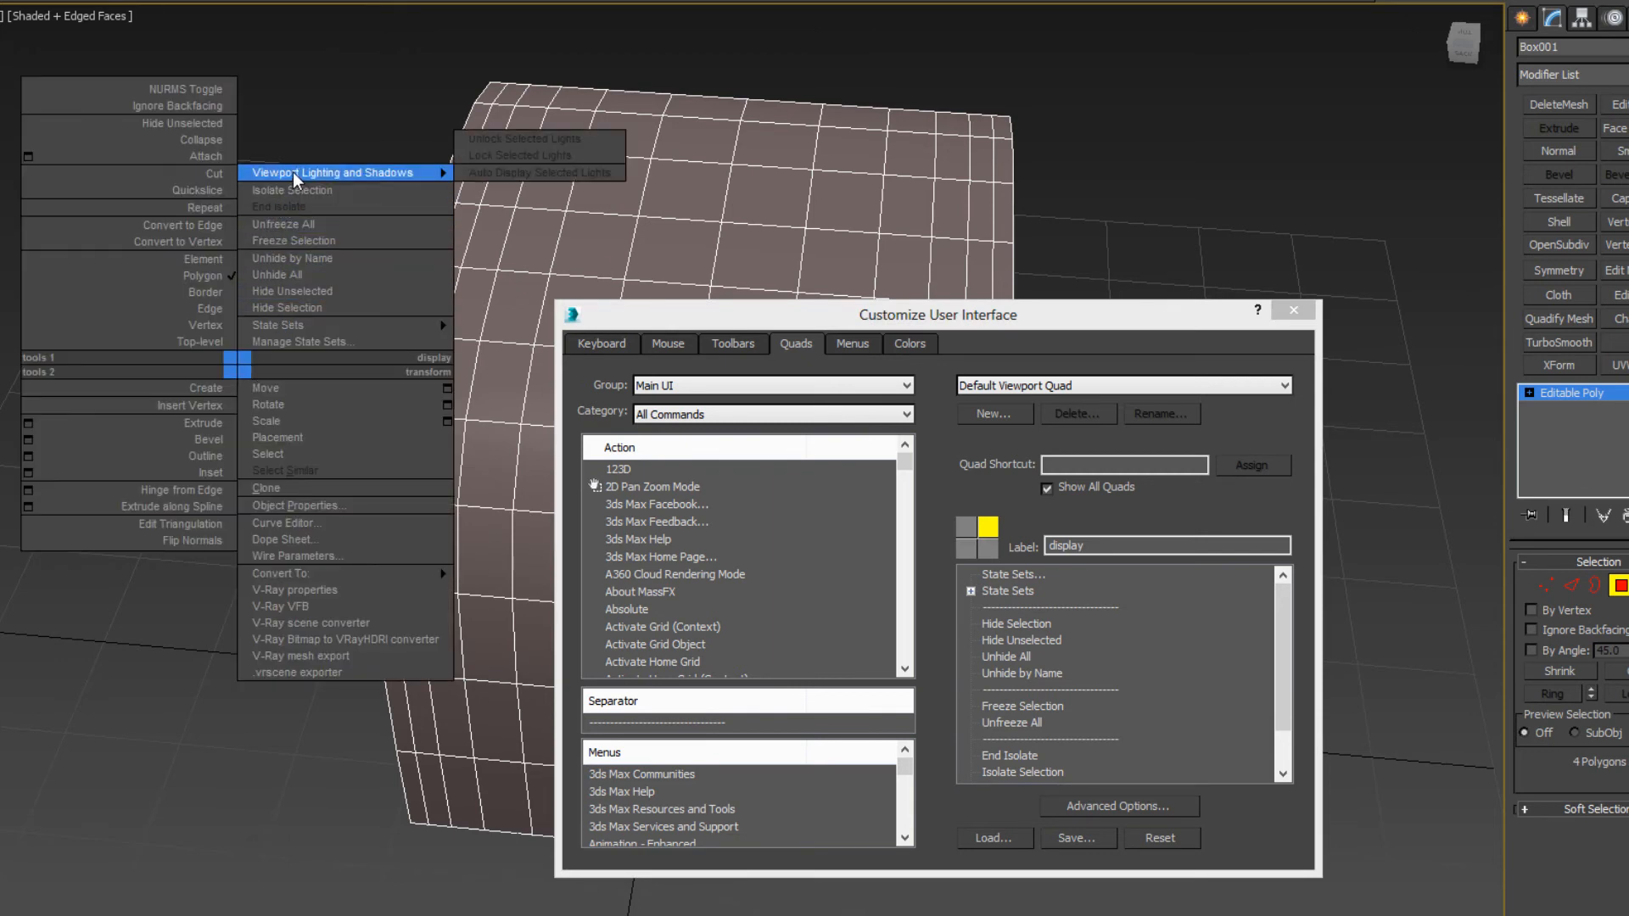
Step: Compare the State Sets and lighting entries of the viewport's quad menu with the display quadrant's full command list
mouse_move(281, 328)
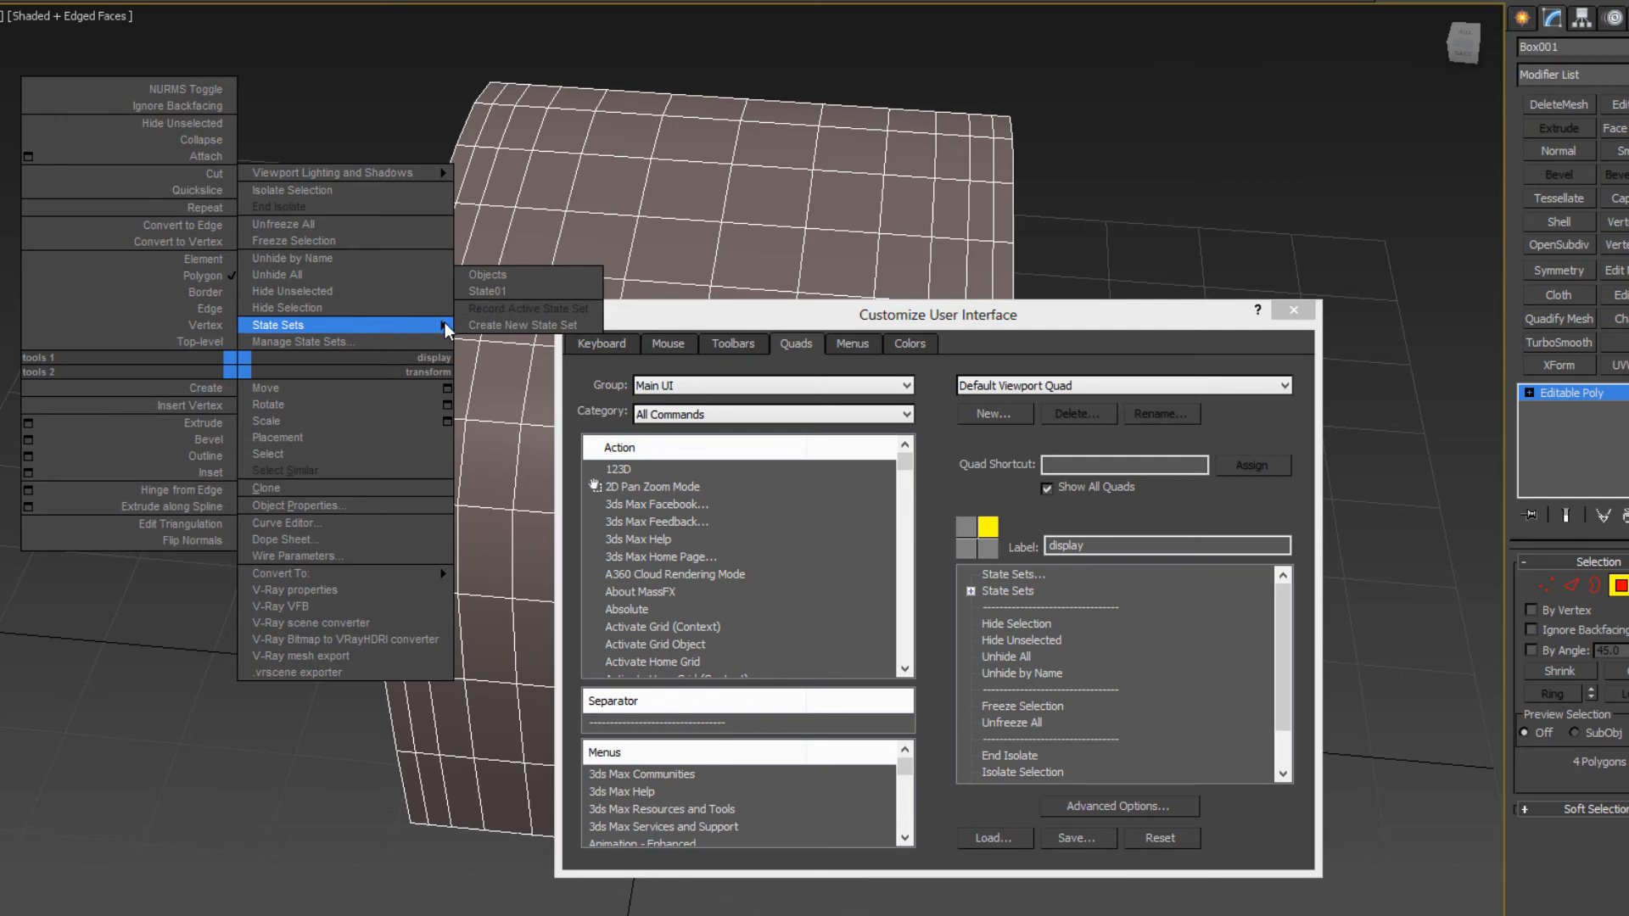
mouse_move(377, 176)
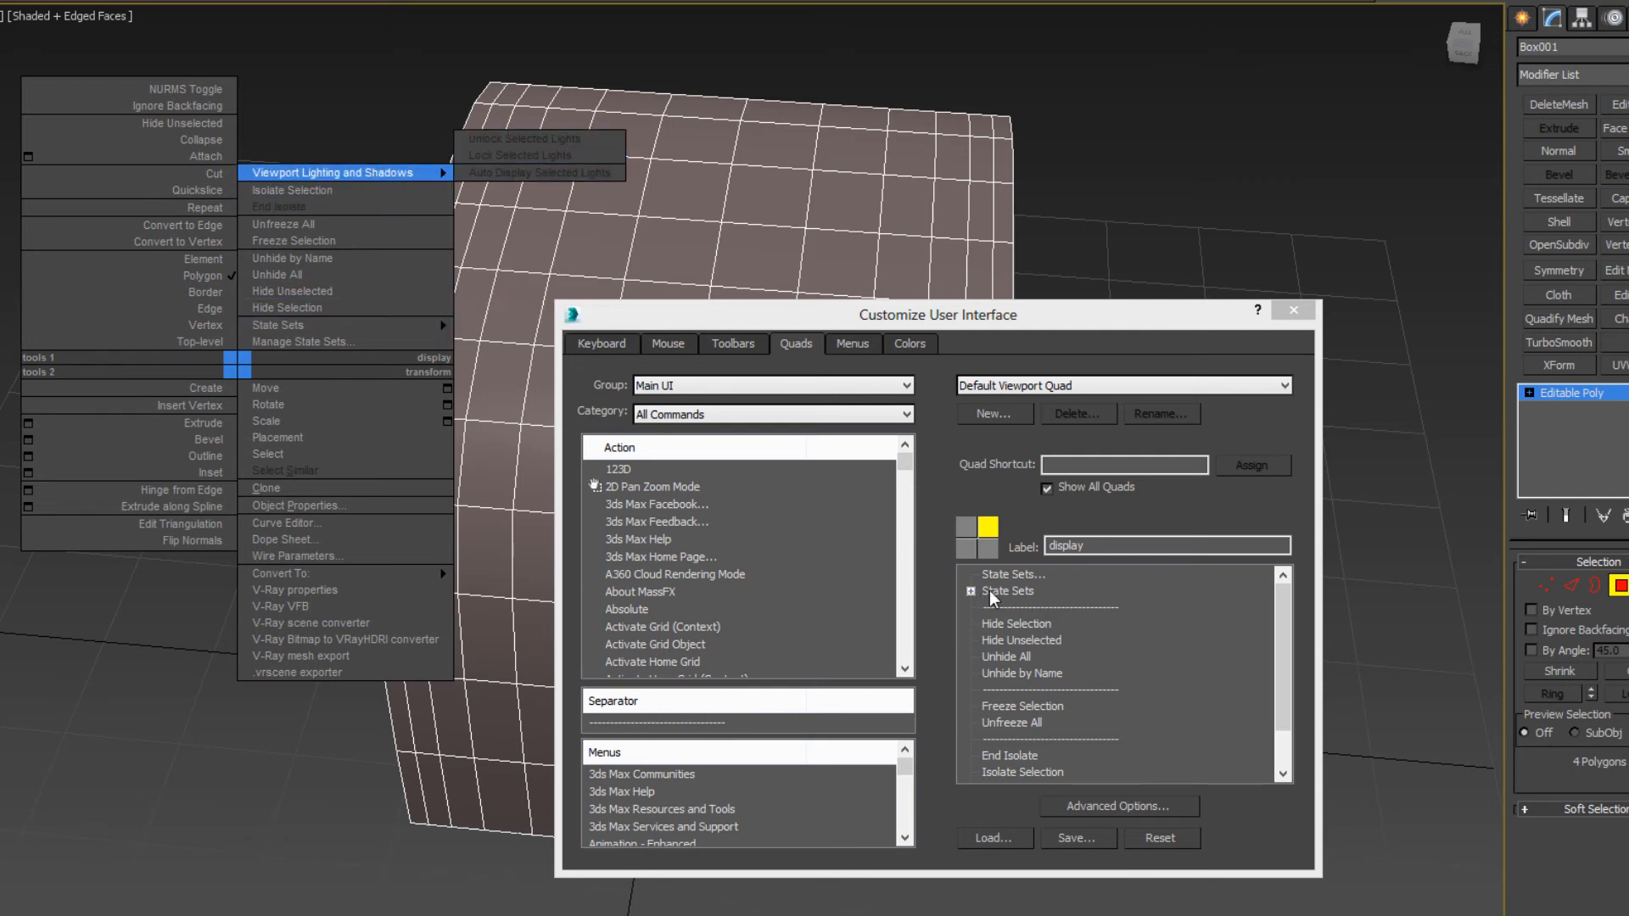
left_click(1282, 606)
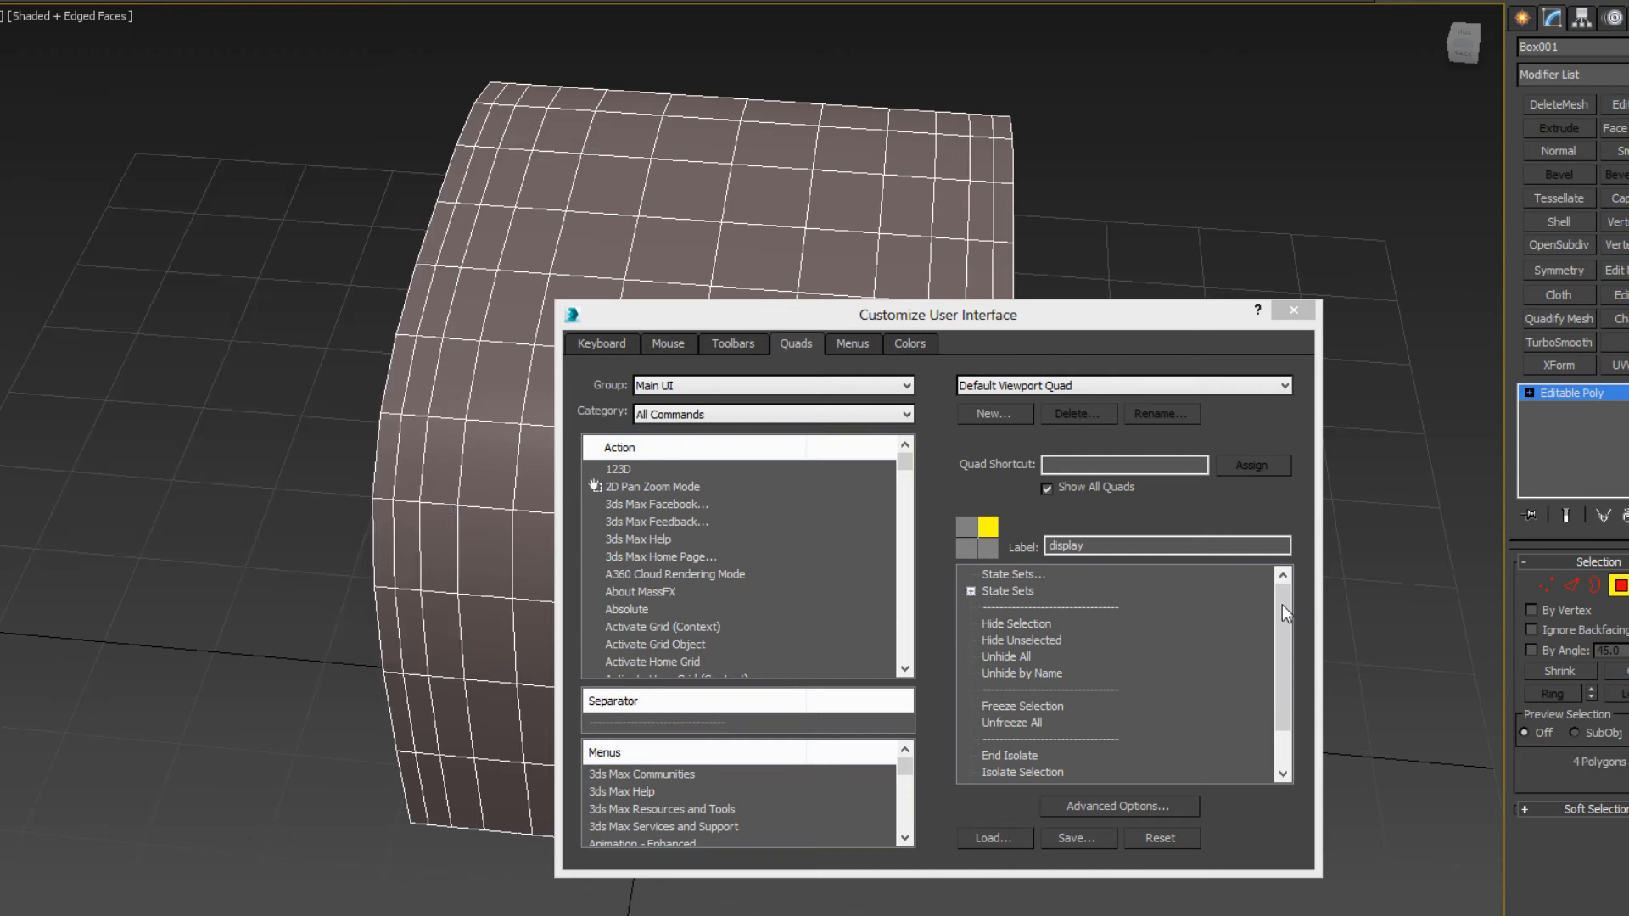
left_click_drag(1278, 655, 1275, 731)
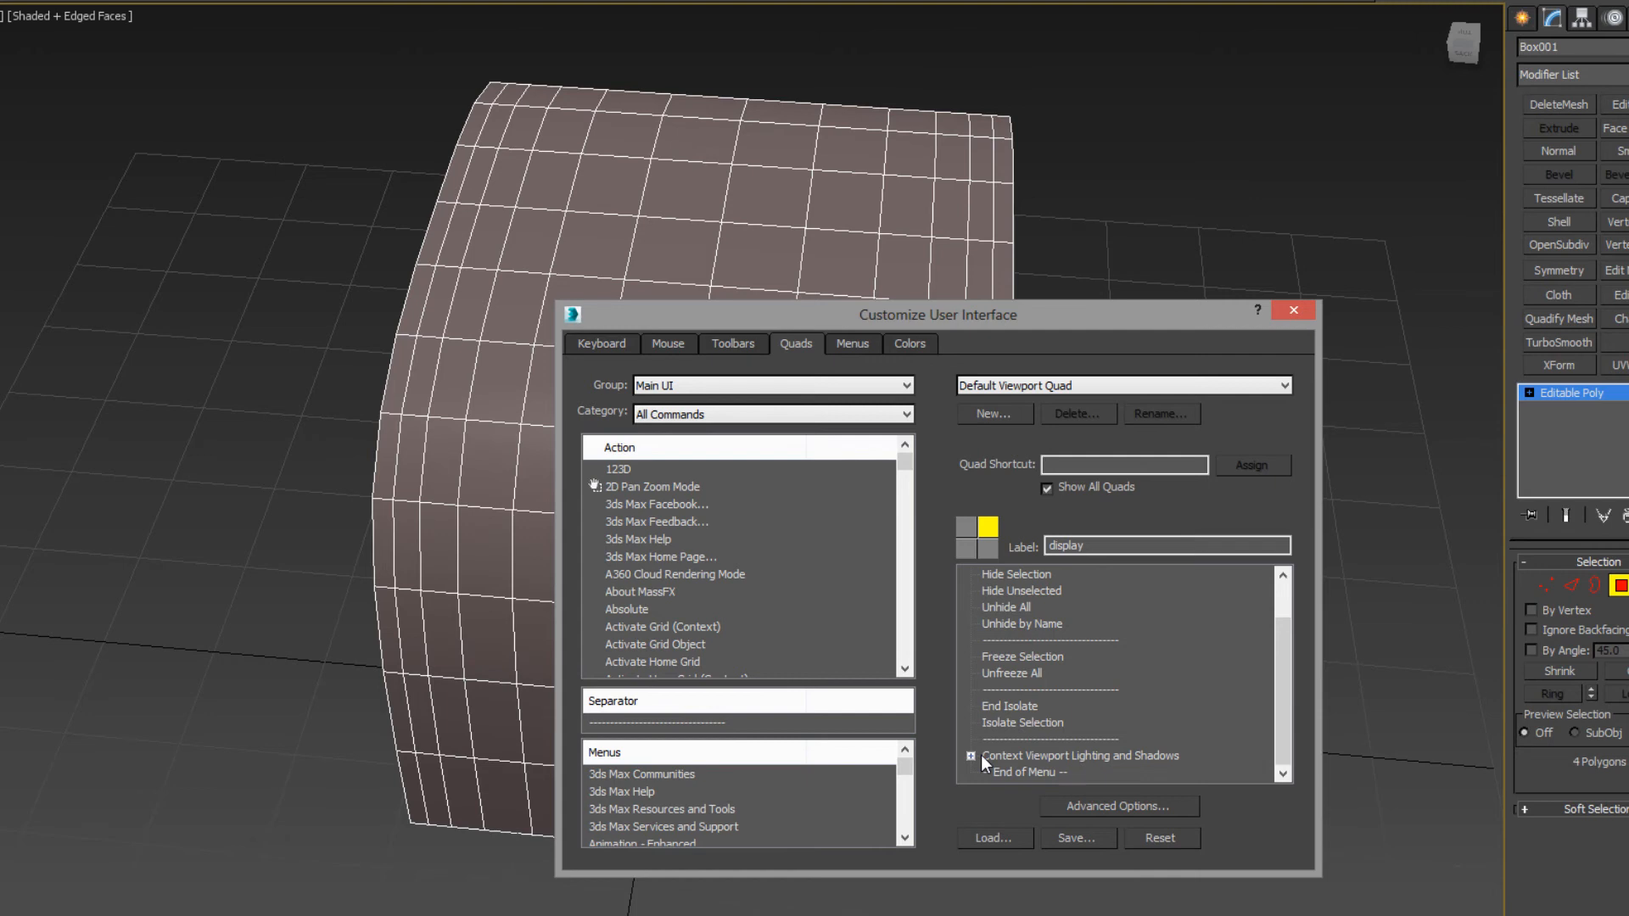
Step: Add the Regularize Edge Loop (Poly) action to the end of the tools 2 quadrant in the Default Viewport Quad
left_click(965, 552)
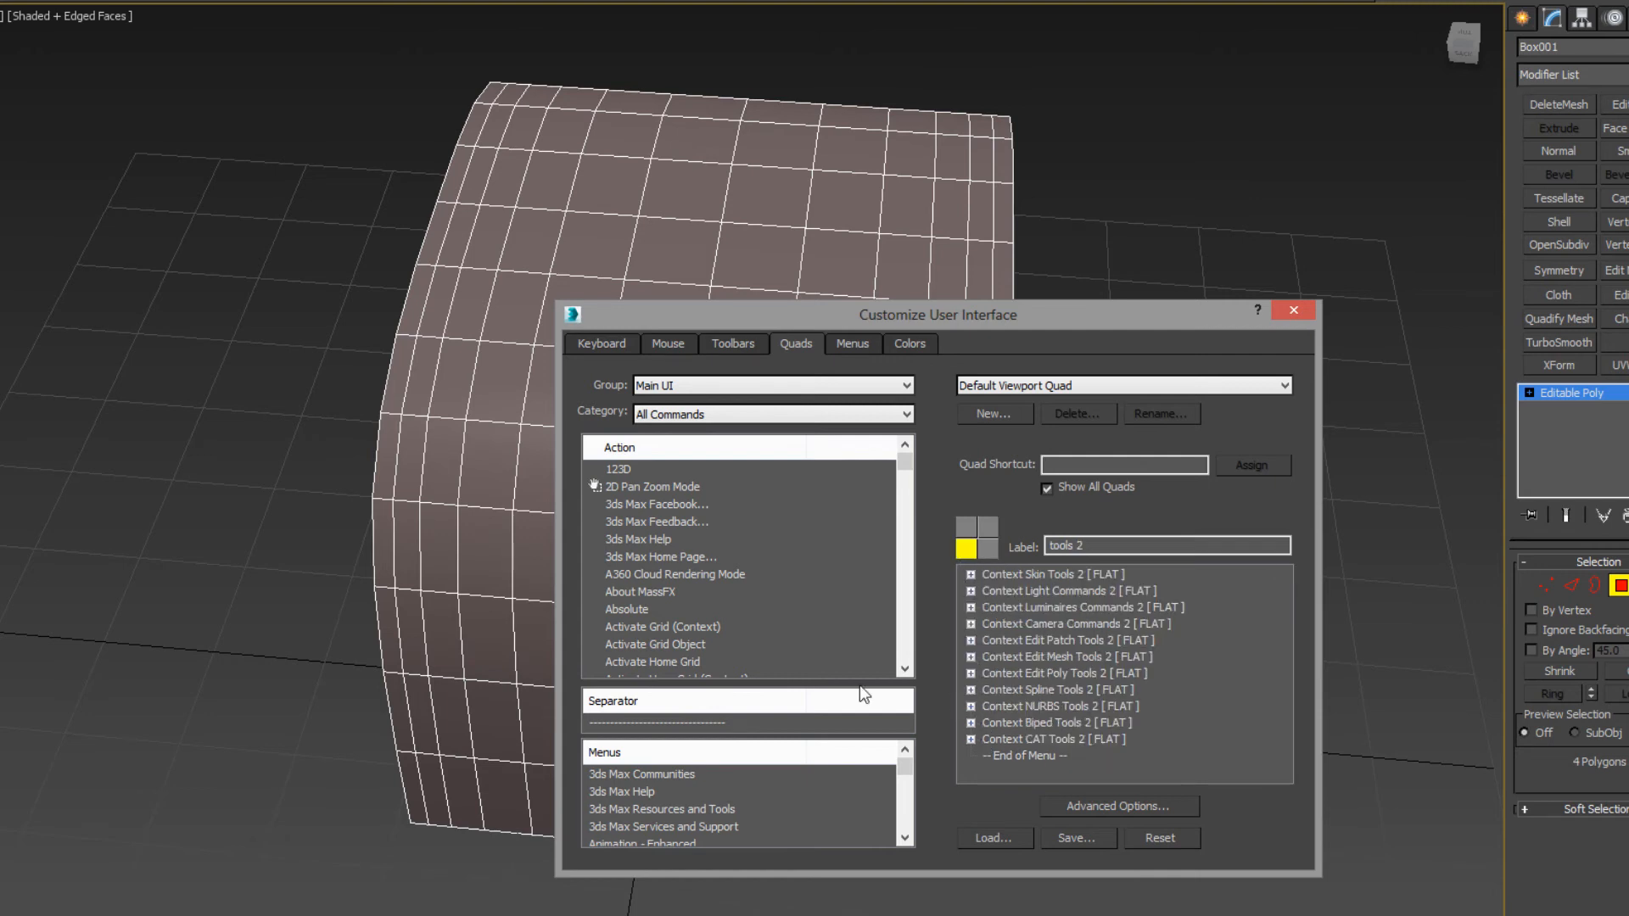
right_click(307, 389)
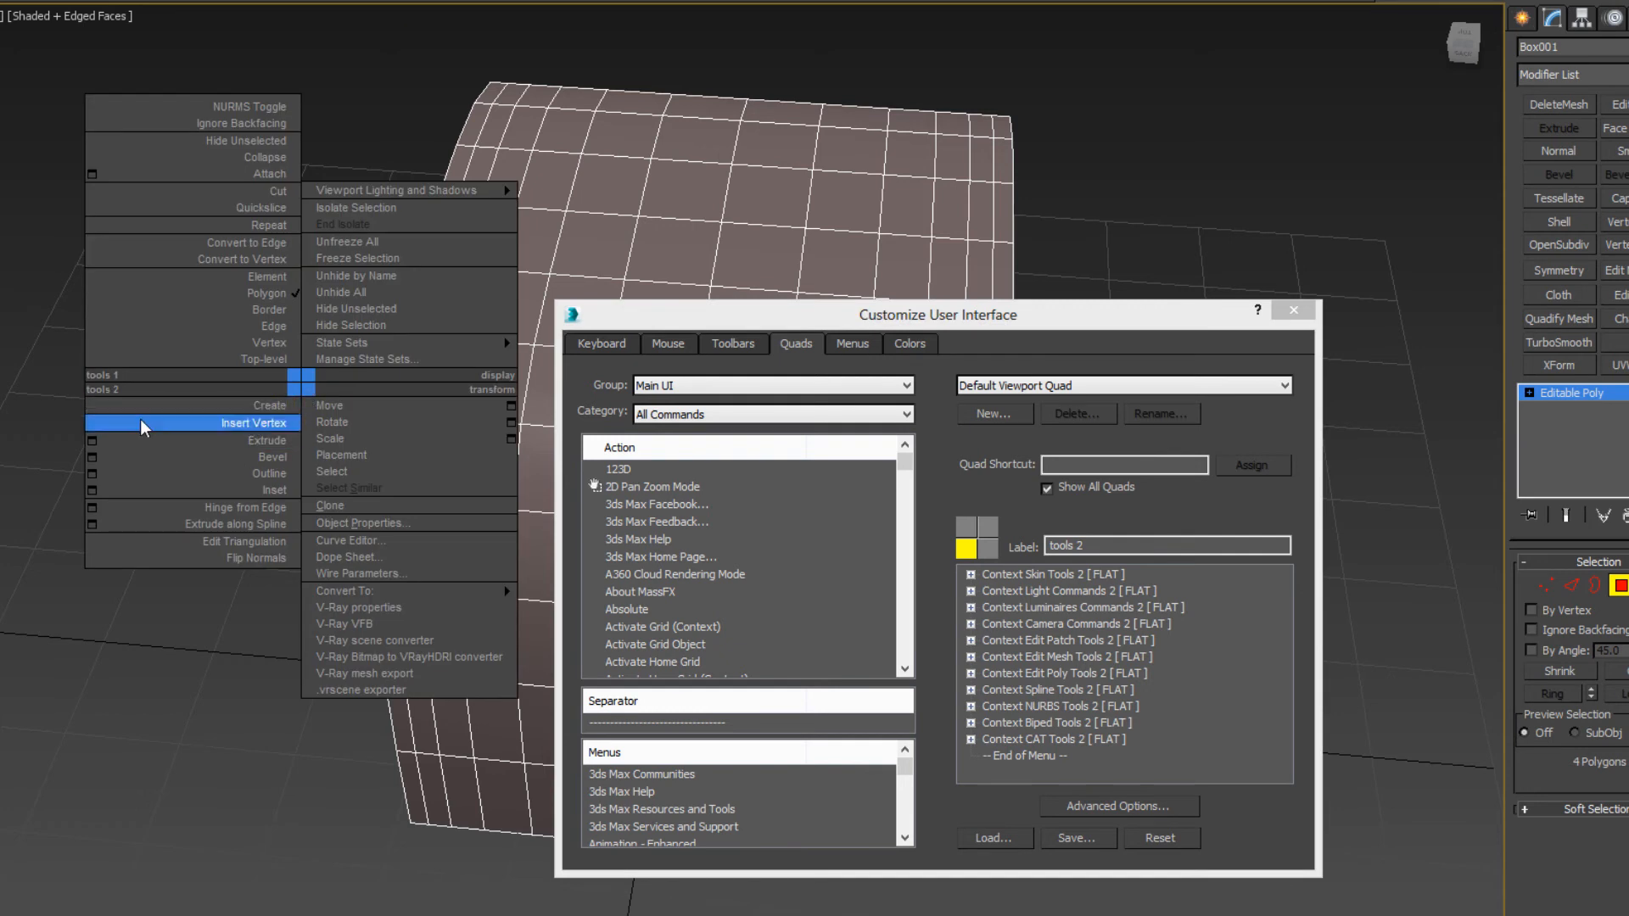
left_click(767, 458)
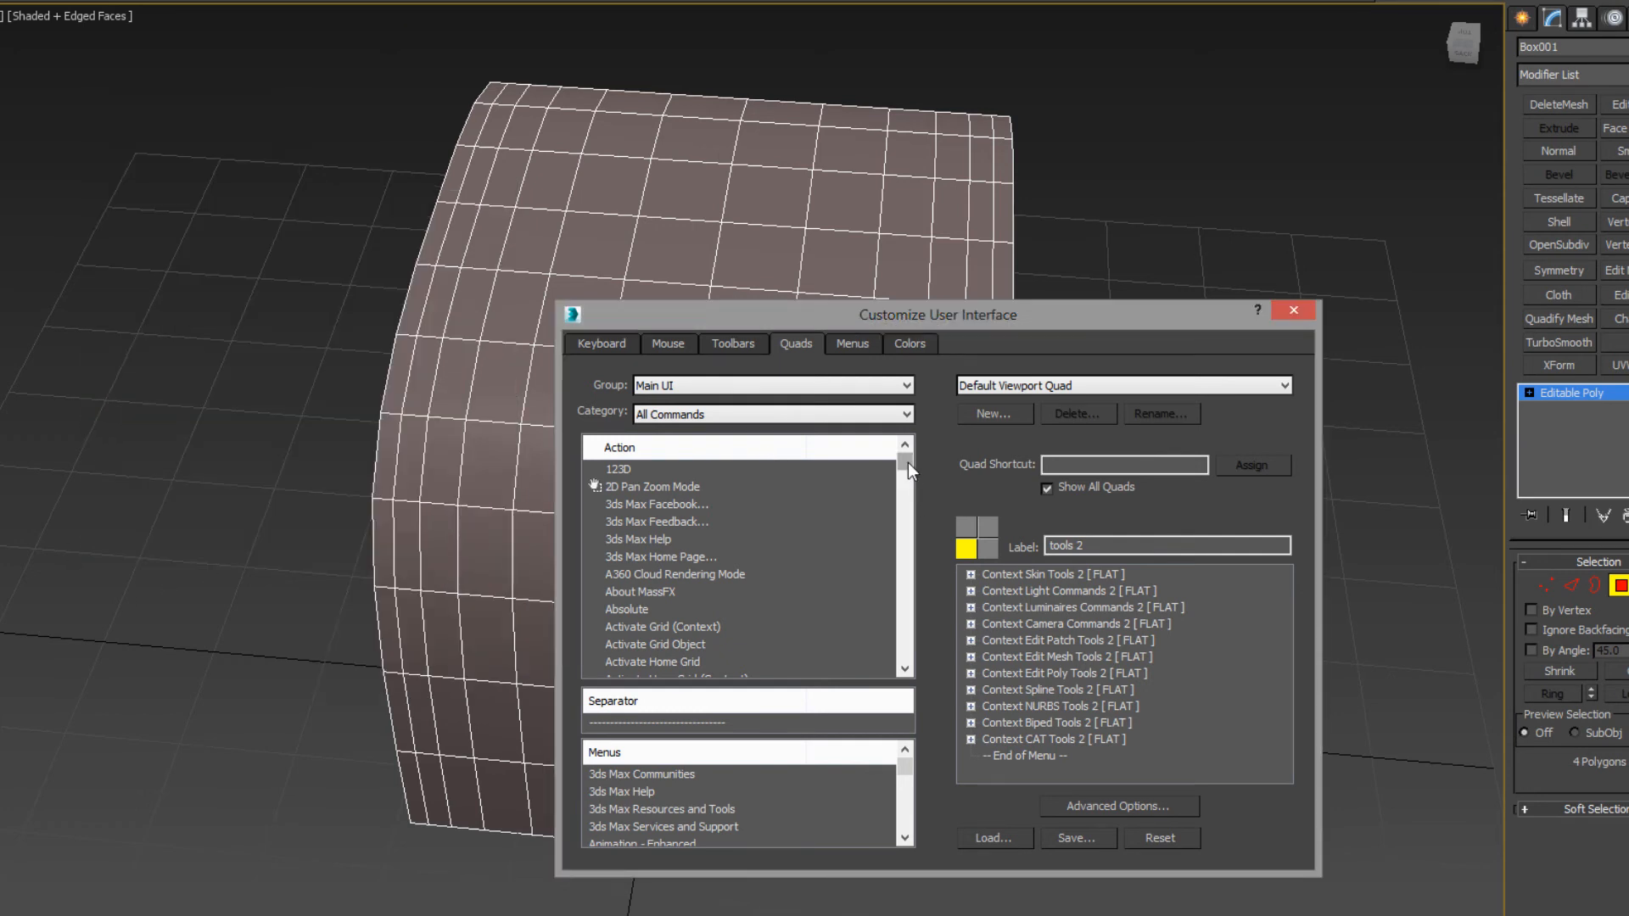
left_click_drag(908, 462, 900, 575)
scroll(701, 635, "up", 6)
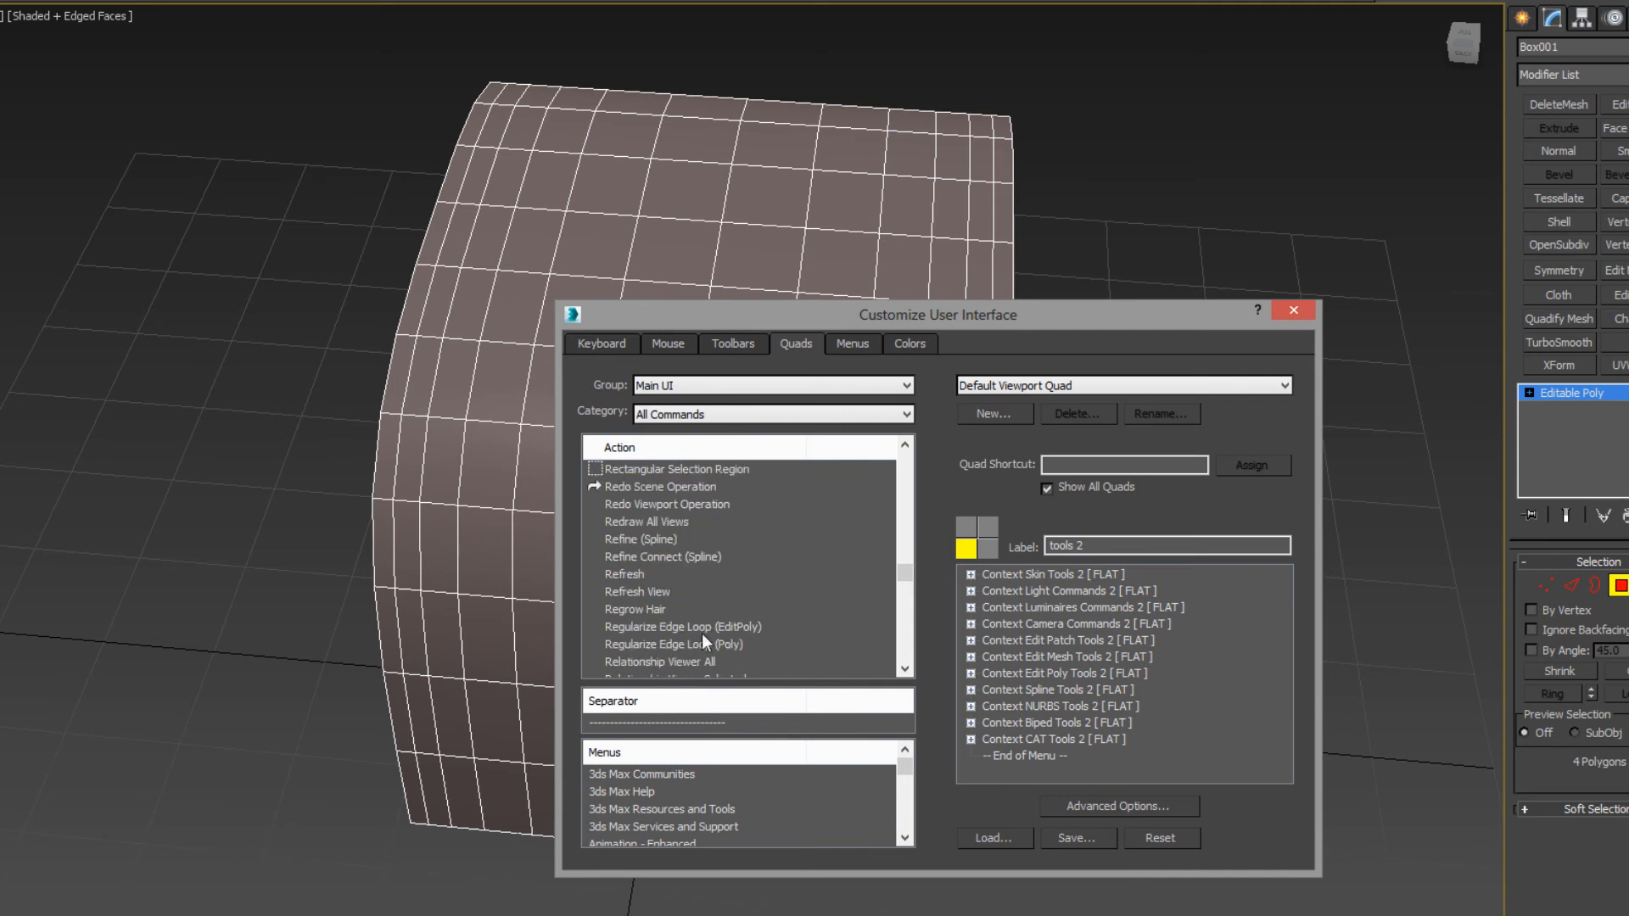
scroll(904, 666, "down", 2)
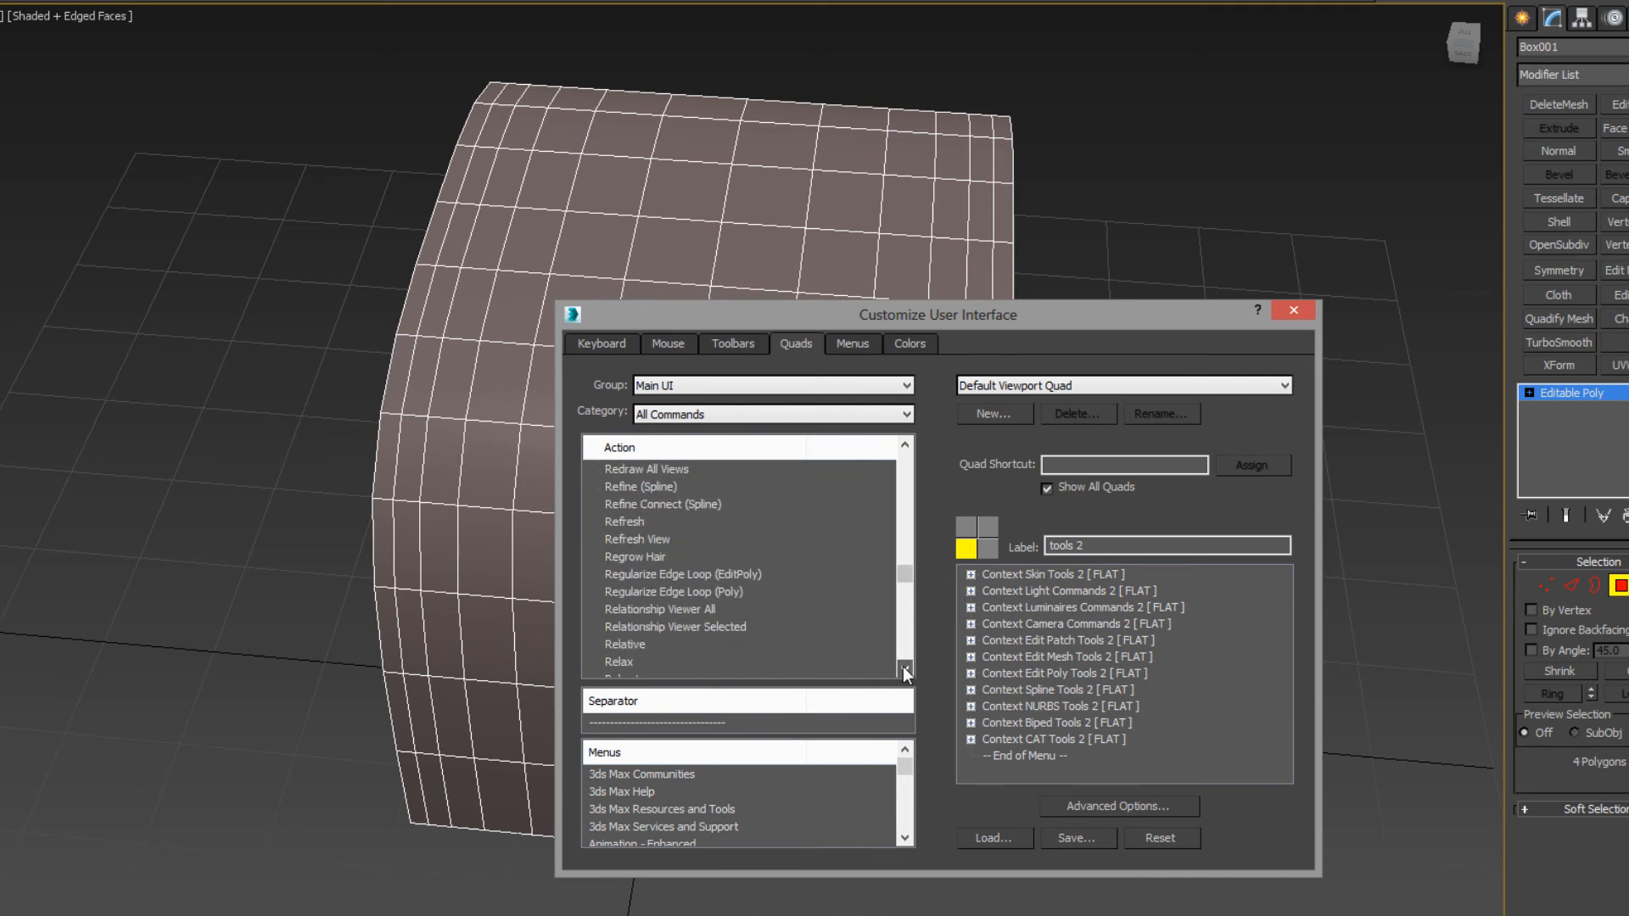
left_click(681, 575)
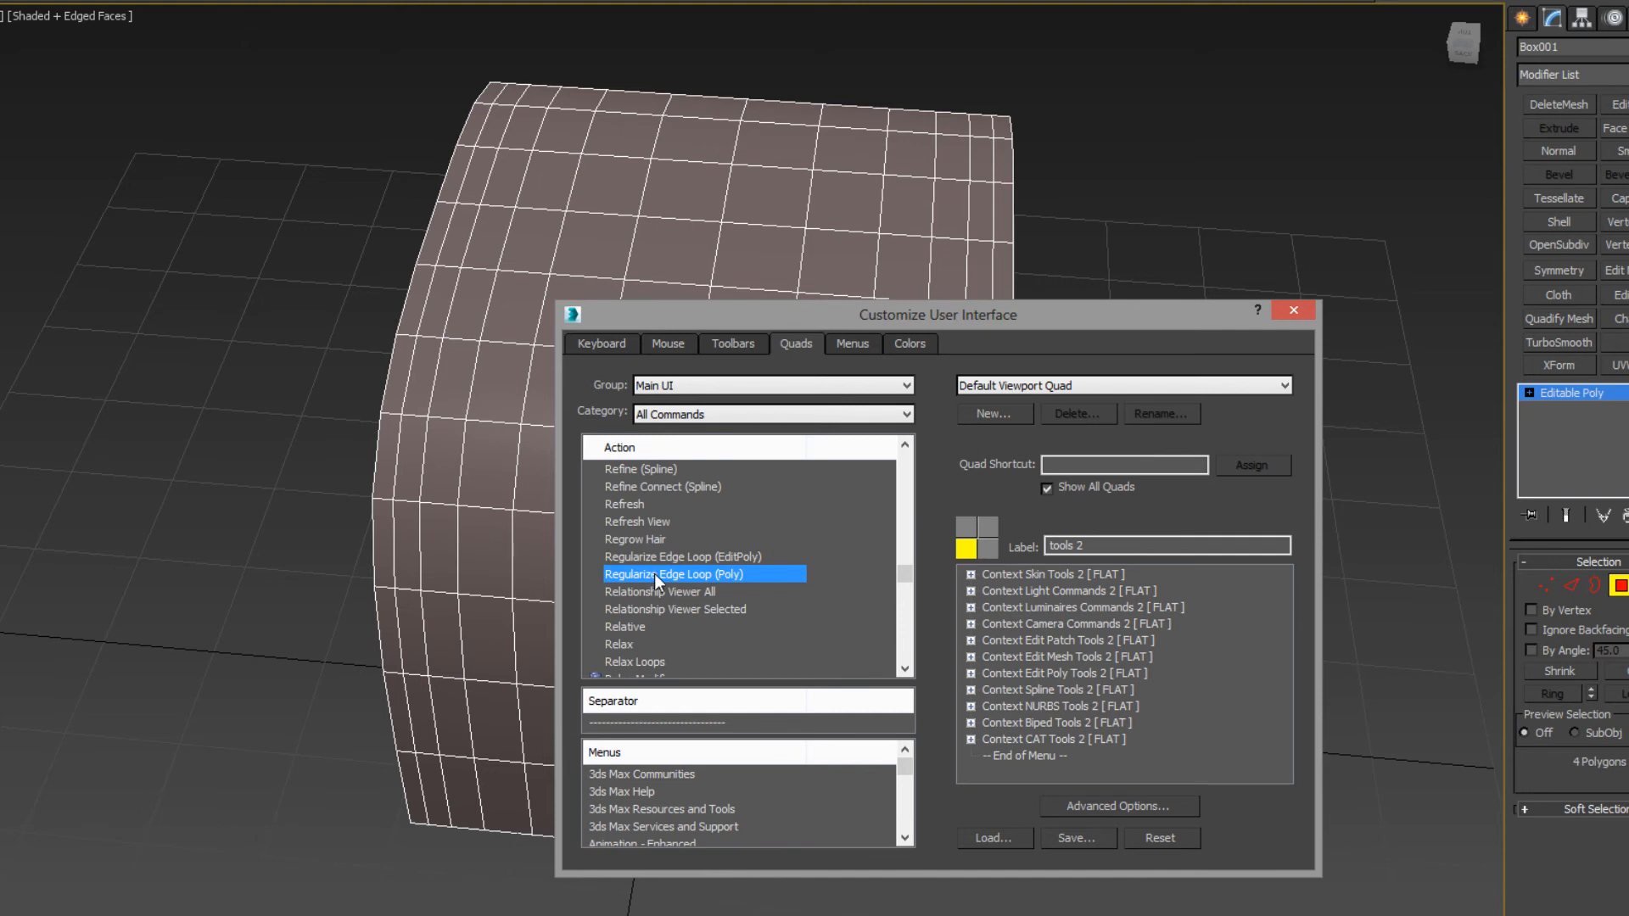
left_click_drag(654, 574, 1066, 750)
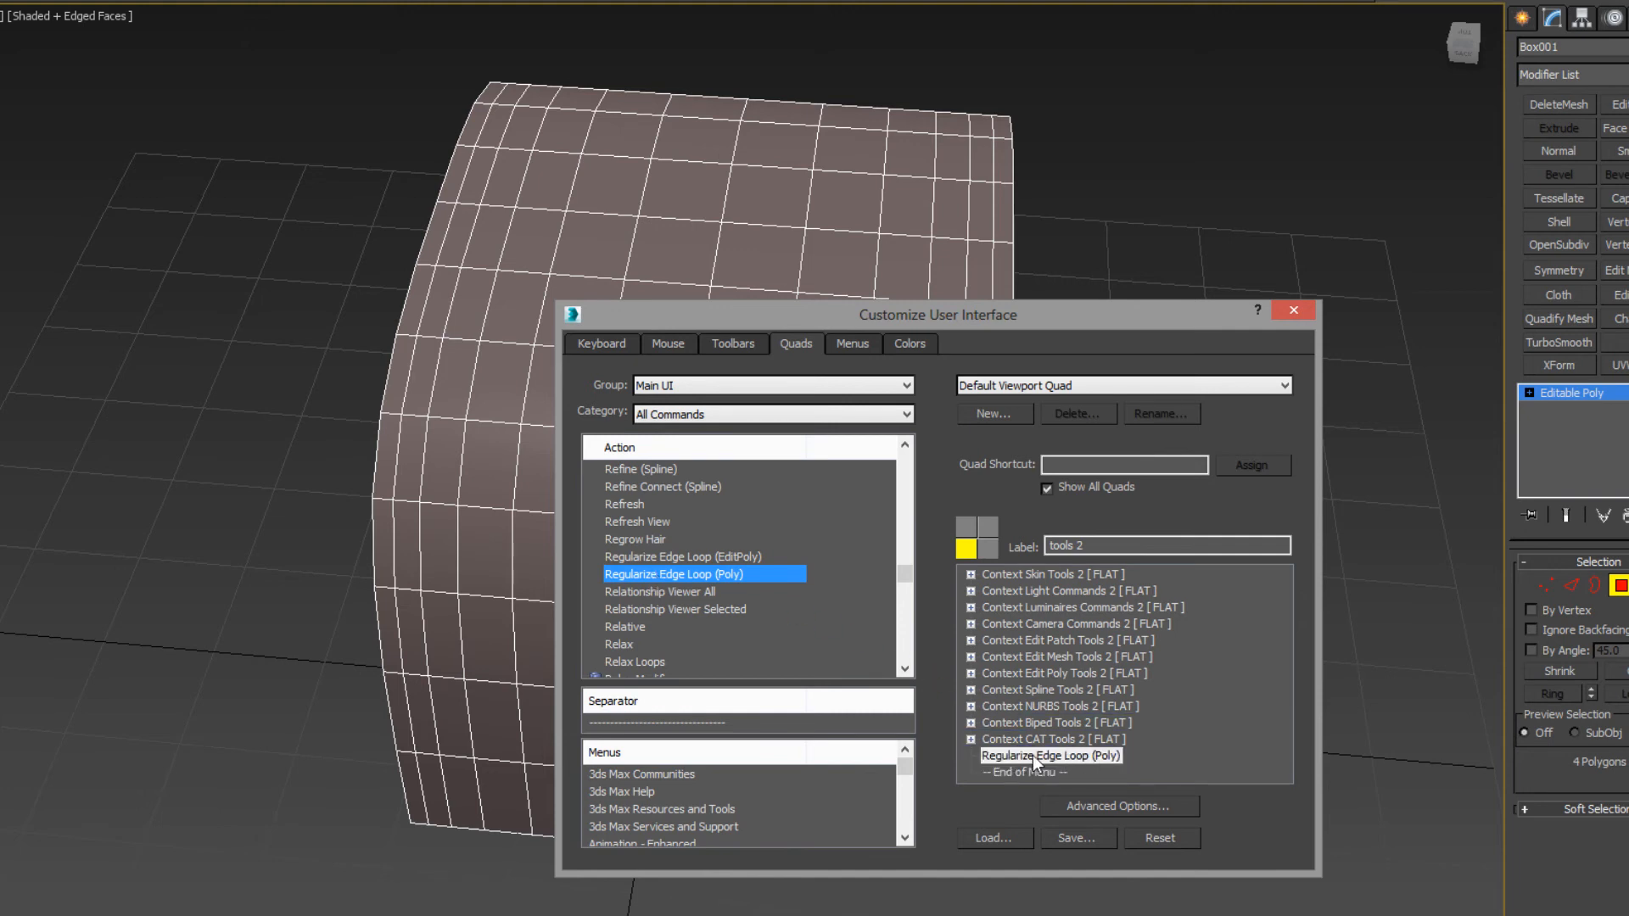
Step: Check the viewport's quad menu for the Regularize command and close the Customize User Interface dialog
right_click(152, 263)
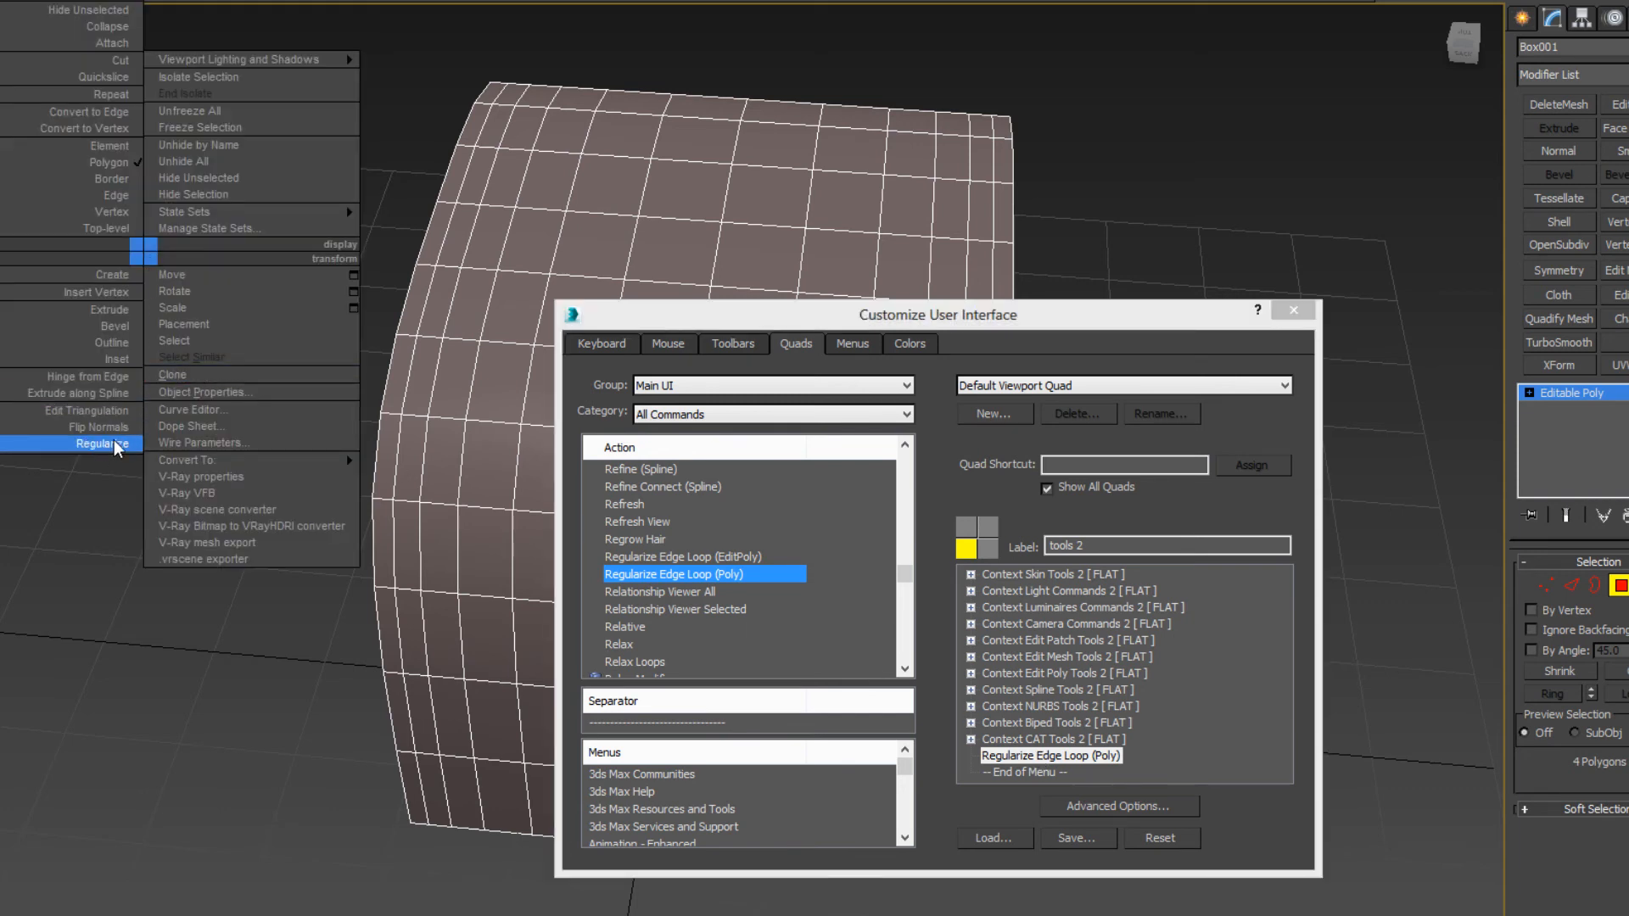
left_click(1202, 313)
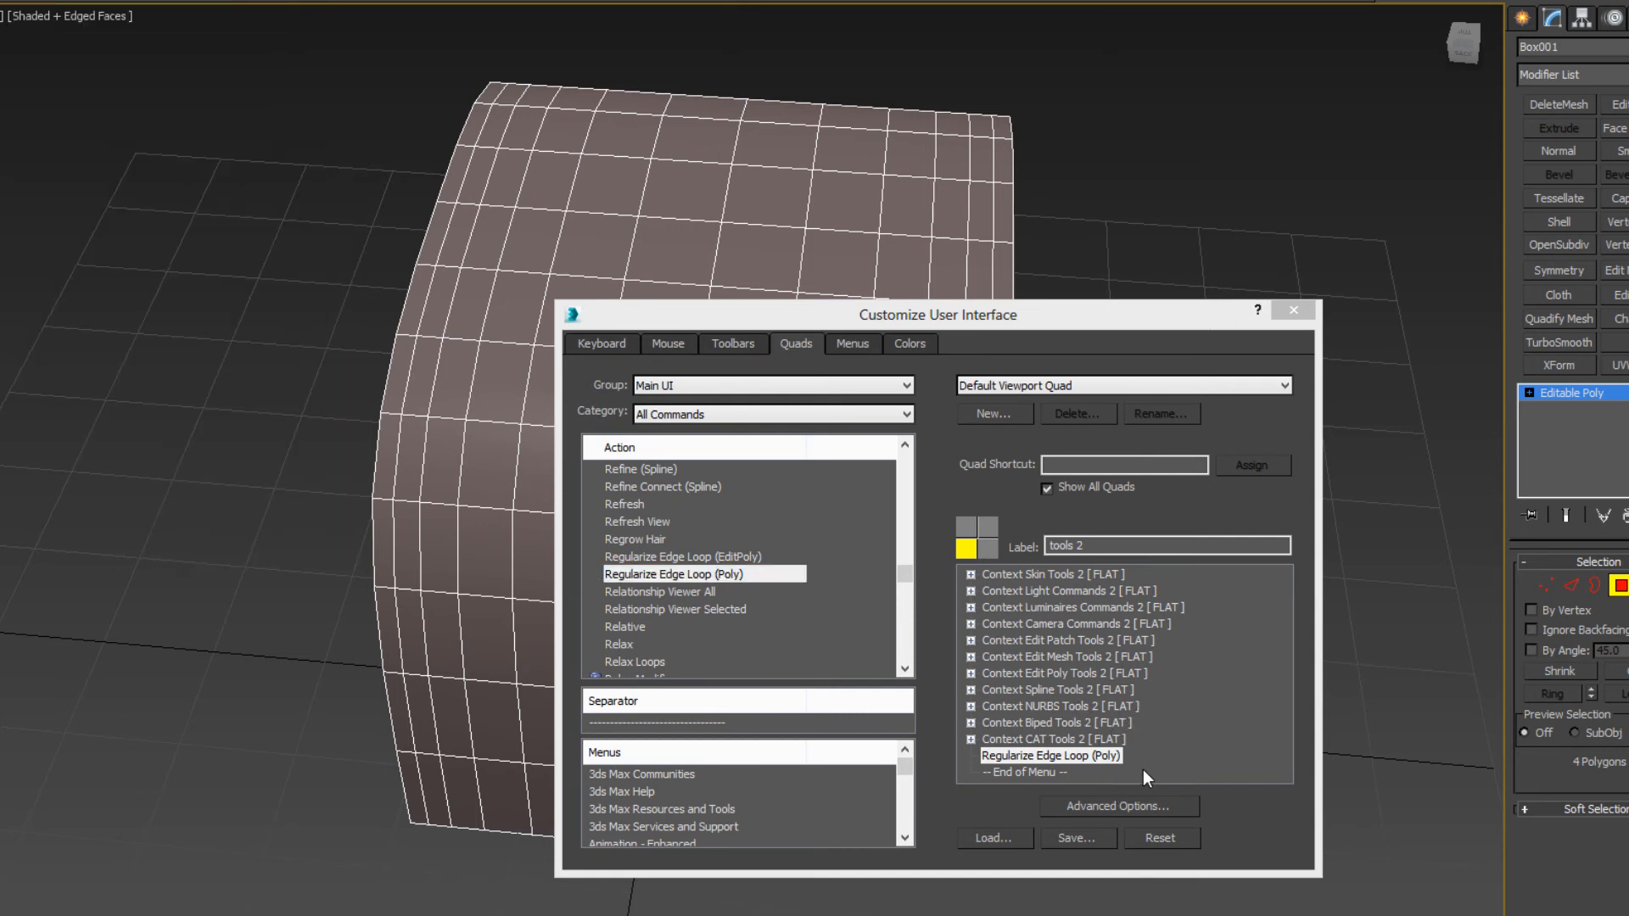
left_click(1293, 310)
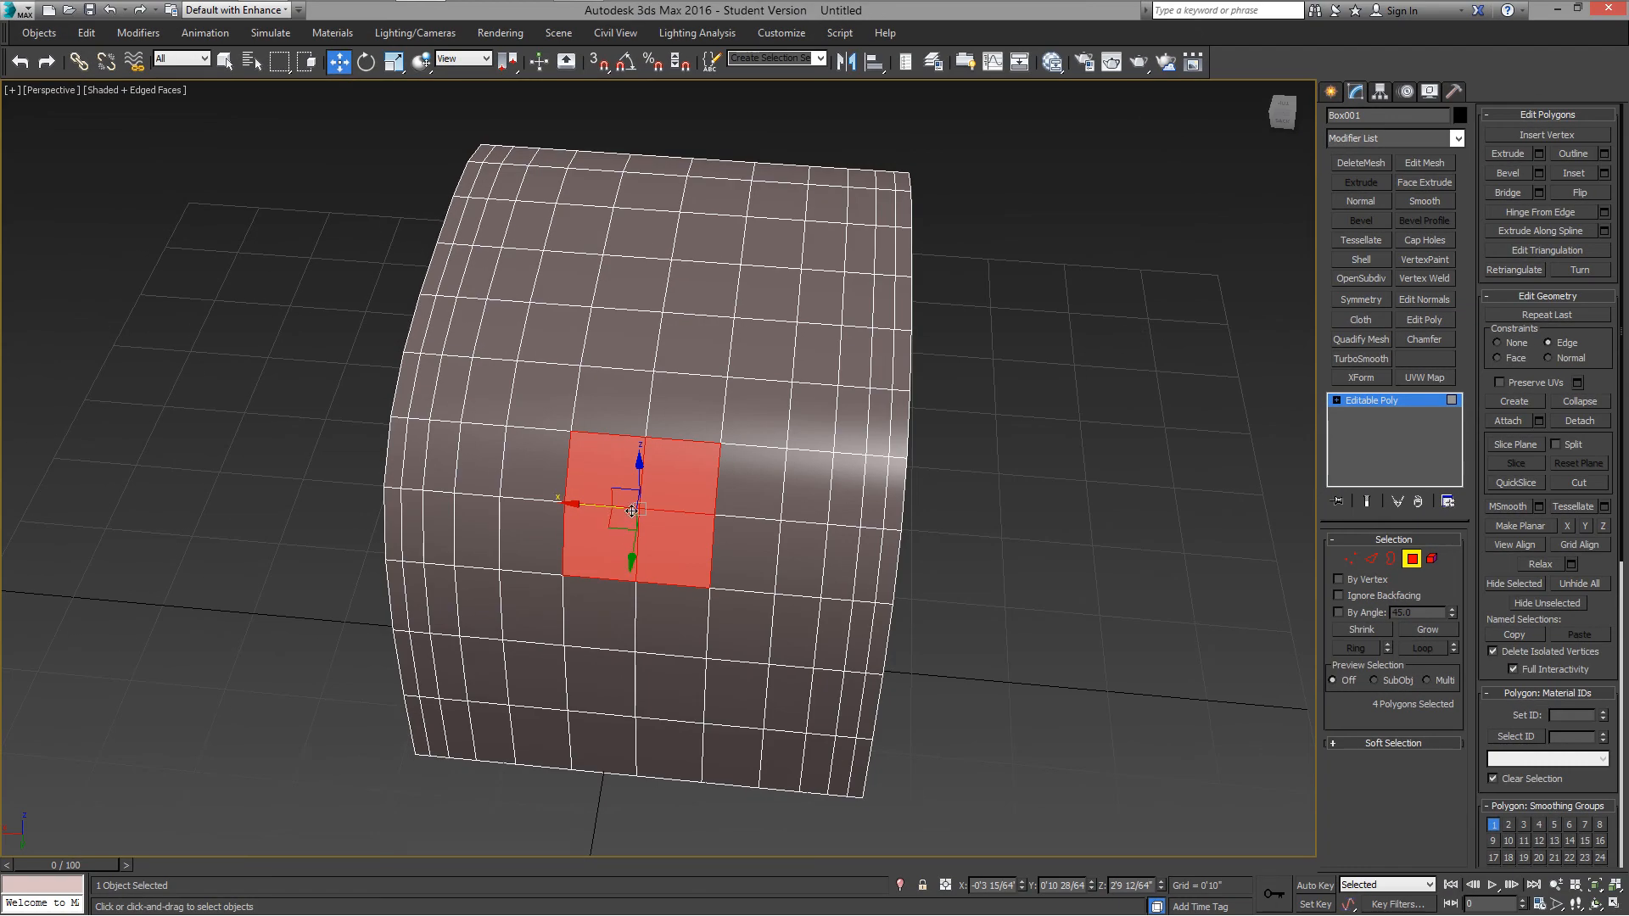
Step: Regularize the selected four-polygon block into a round shape and activate the Scale tool
right_click(289, 338)
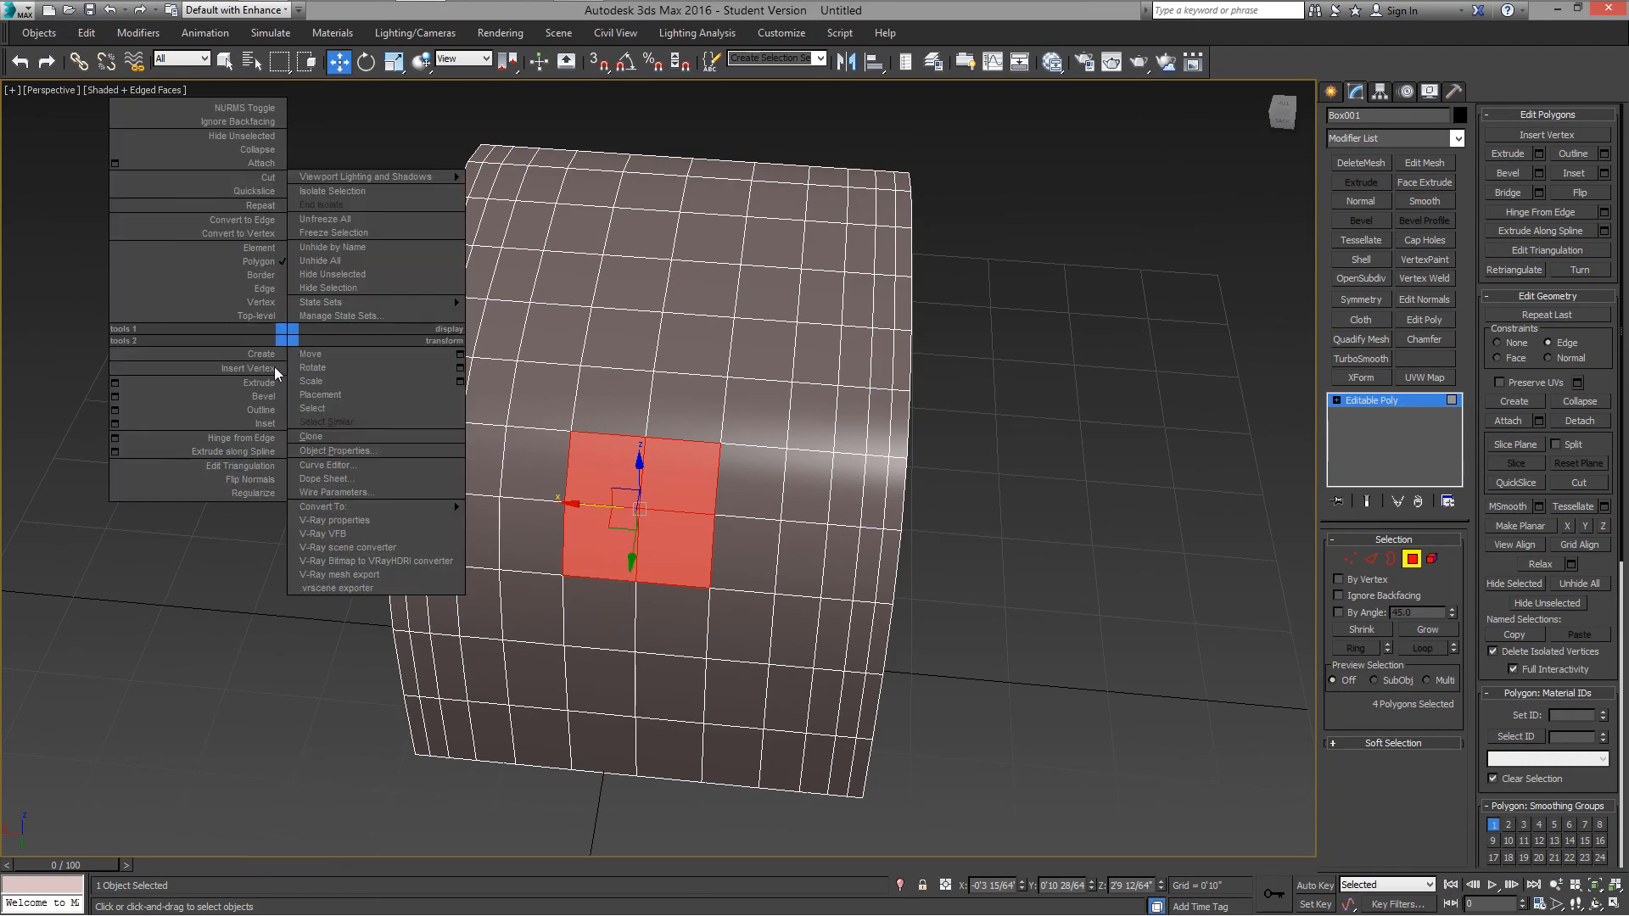
left_click(253, 493)
key("r")
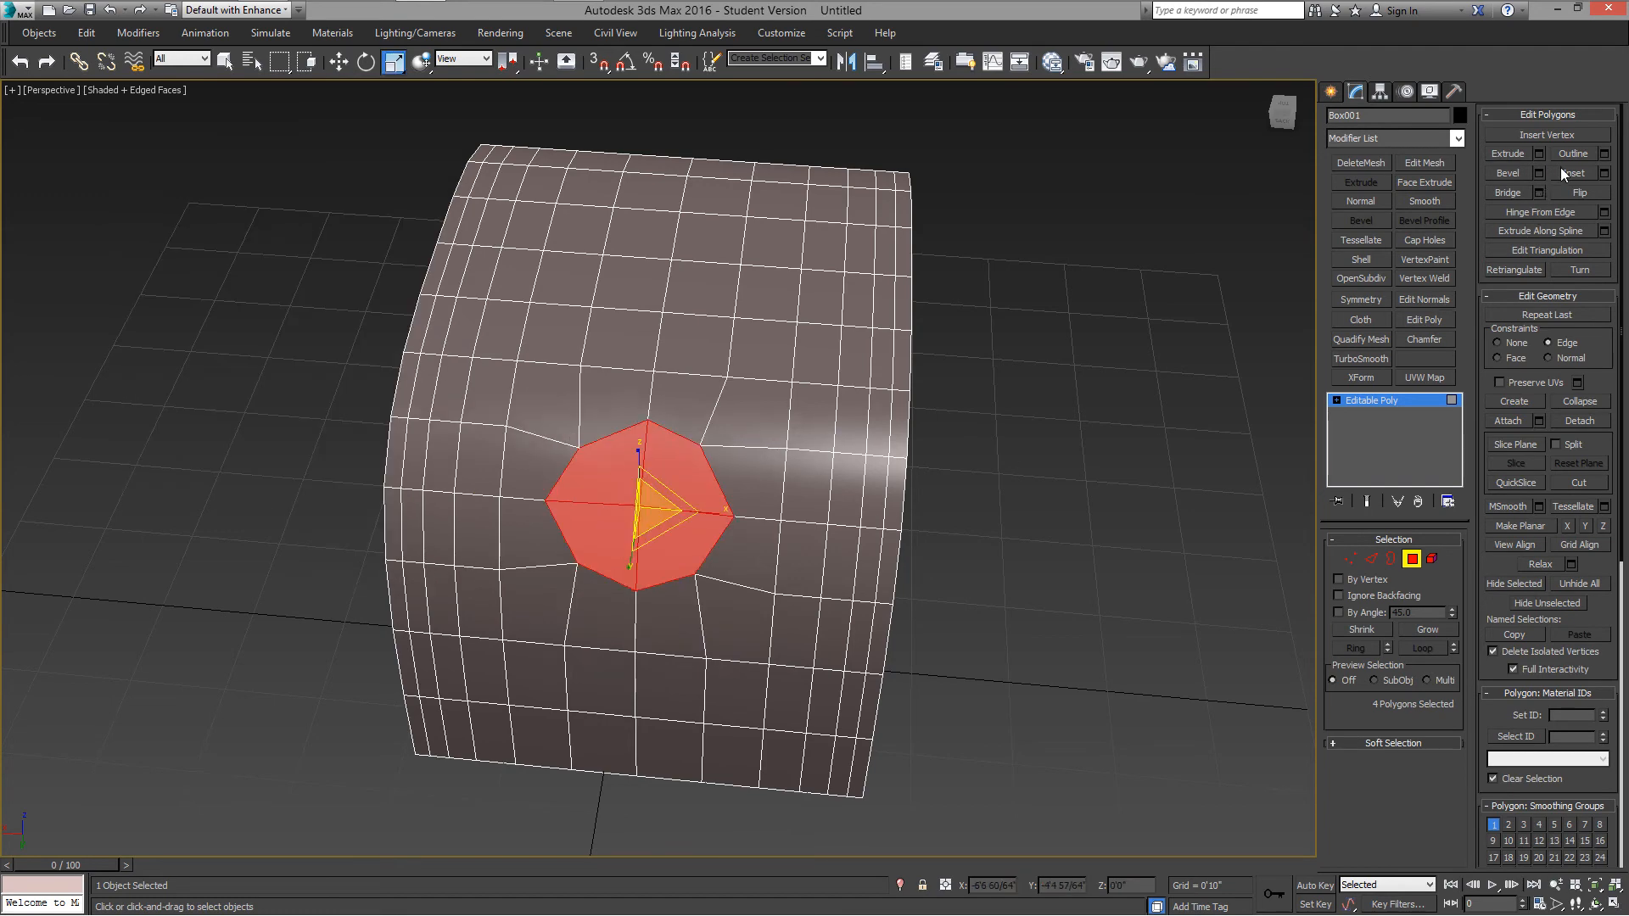
Step: Inset the rounded polygons as a group by 0'1 9/64"
left_click(1603, 173)
left_click_drag(895, 441, 915, 434)
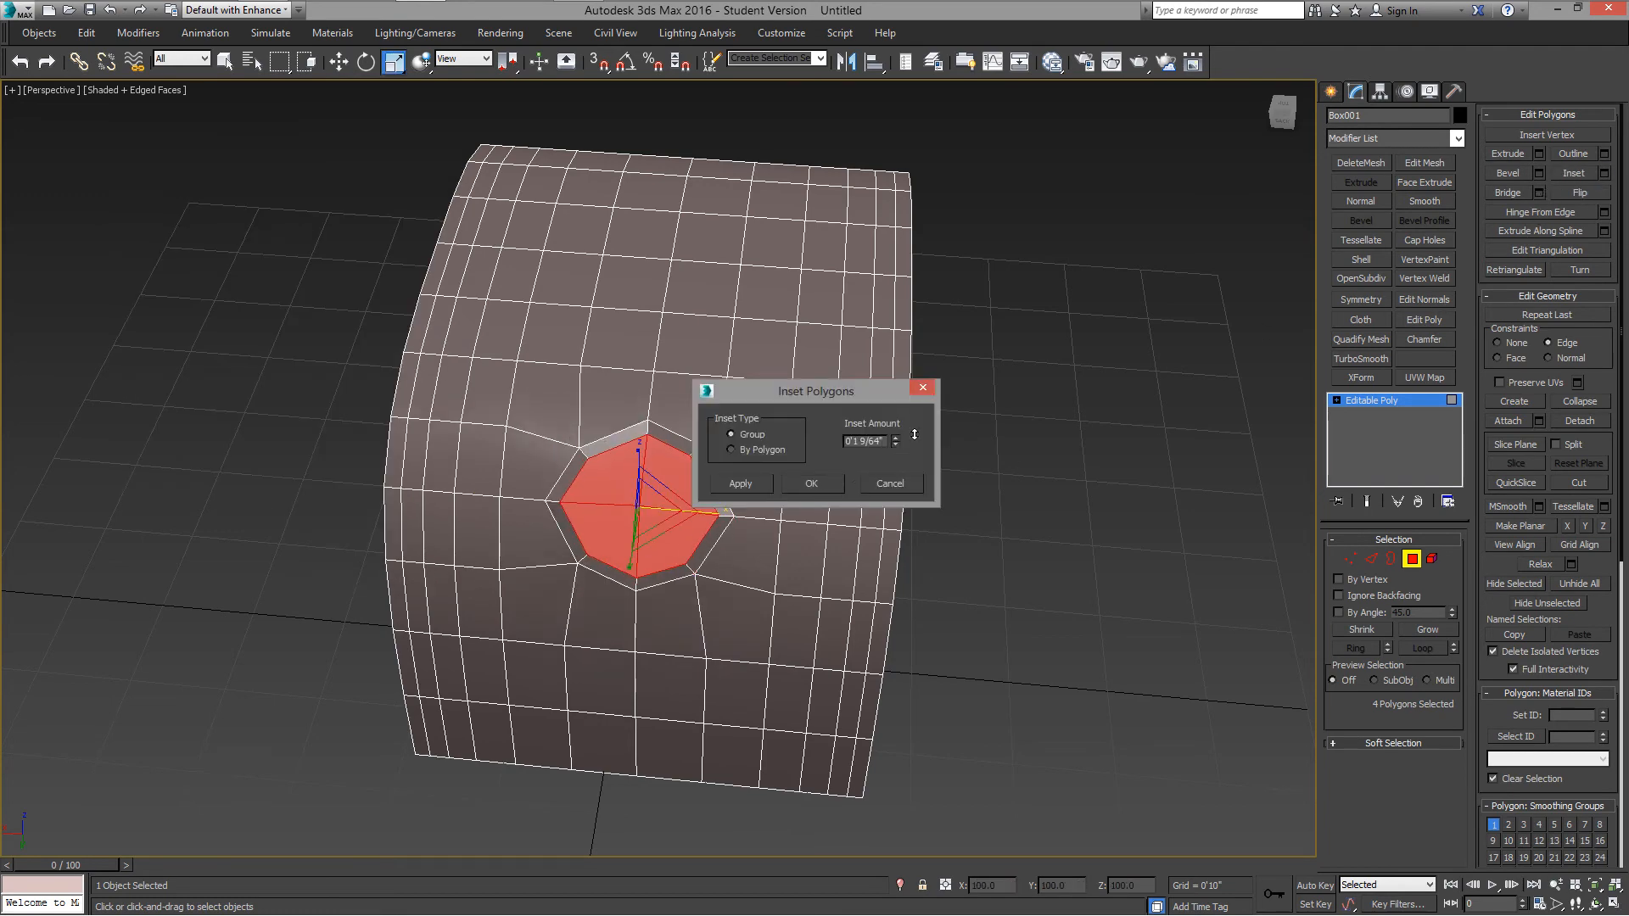
left_click(812, 484)
Step: Delete the inset polygons to open a hole in the curved surface
middle_click_drag(815, 496, 653, 533, "alt")
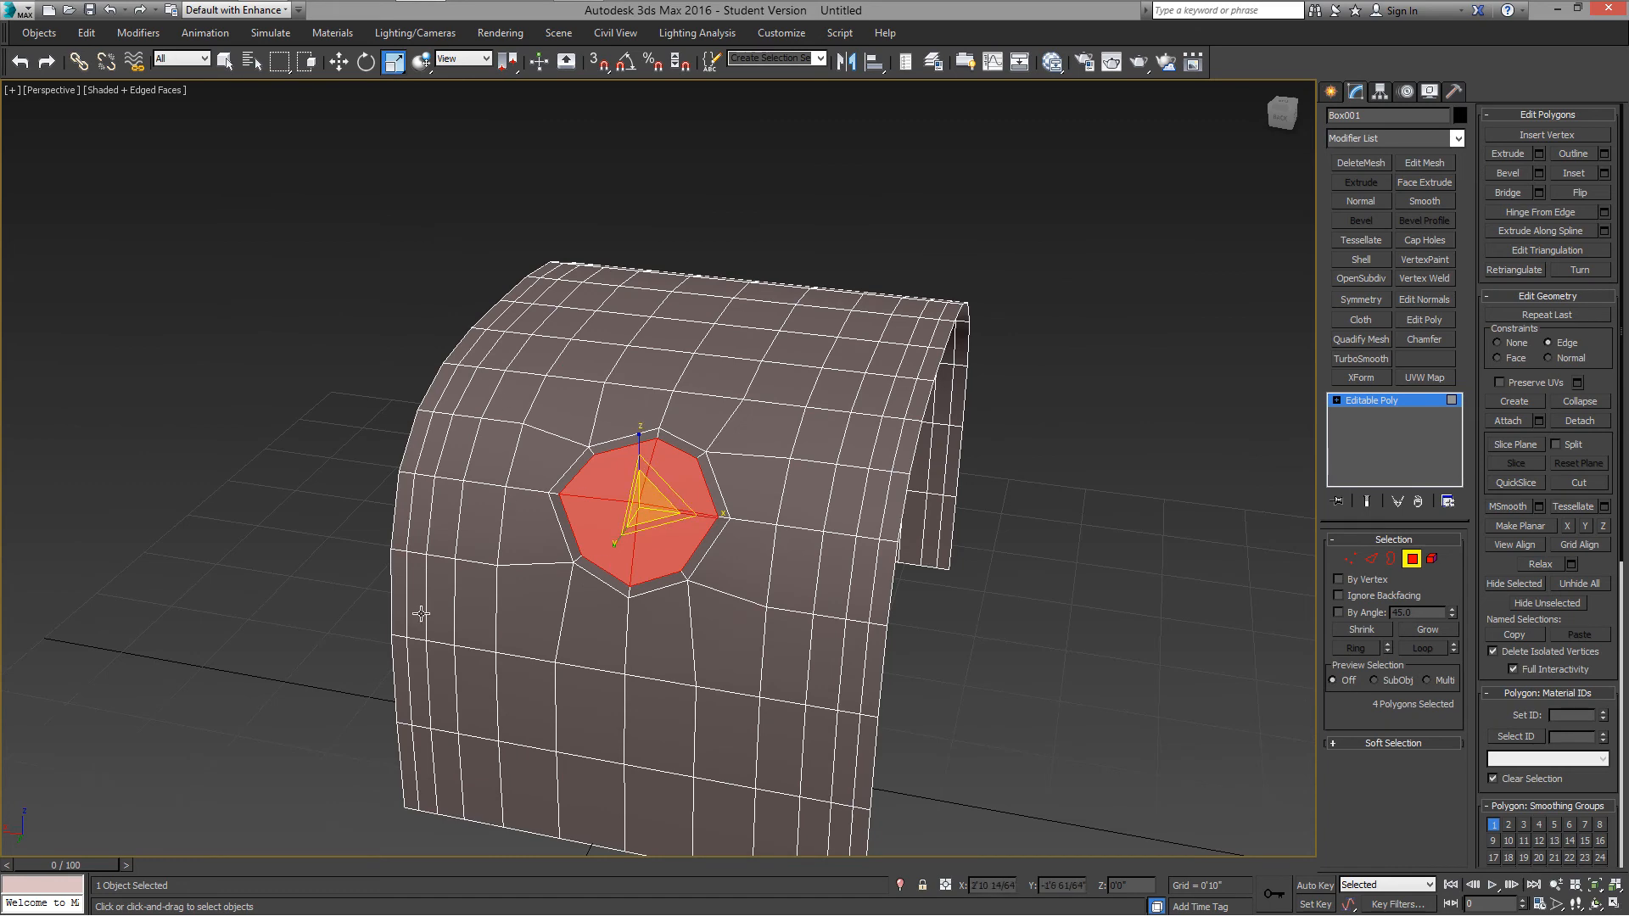
key("w")
key("Delete")
Step: Select the hole's border, set constraints to None, and pull a copy of the border inward to form a rim
left_click(1389, 556)
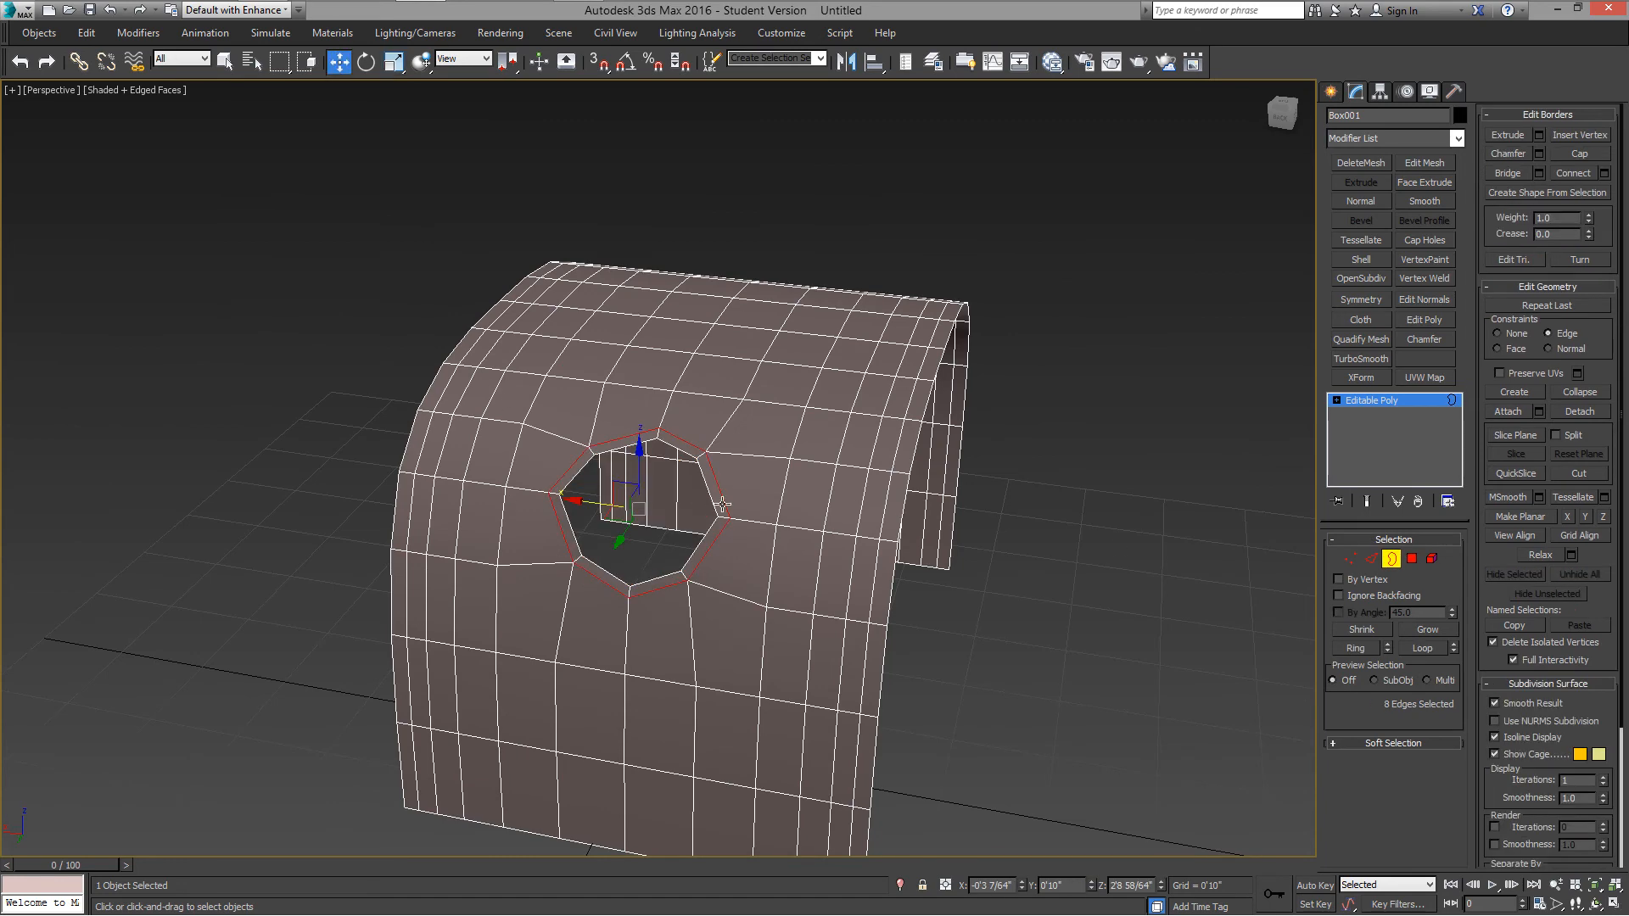
left_click(717, 513)
middle_click_drag(798, 482, 624, 524, "alt")
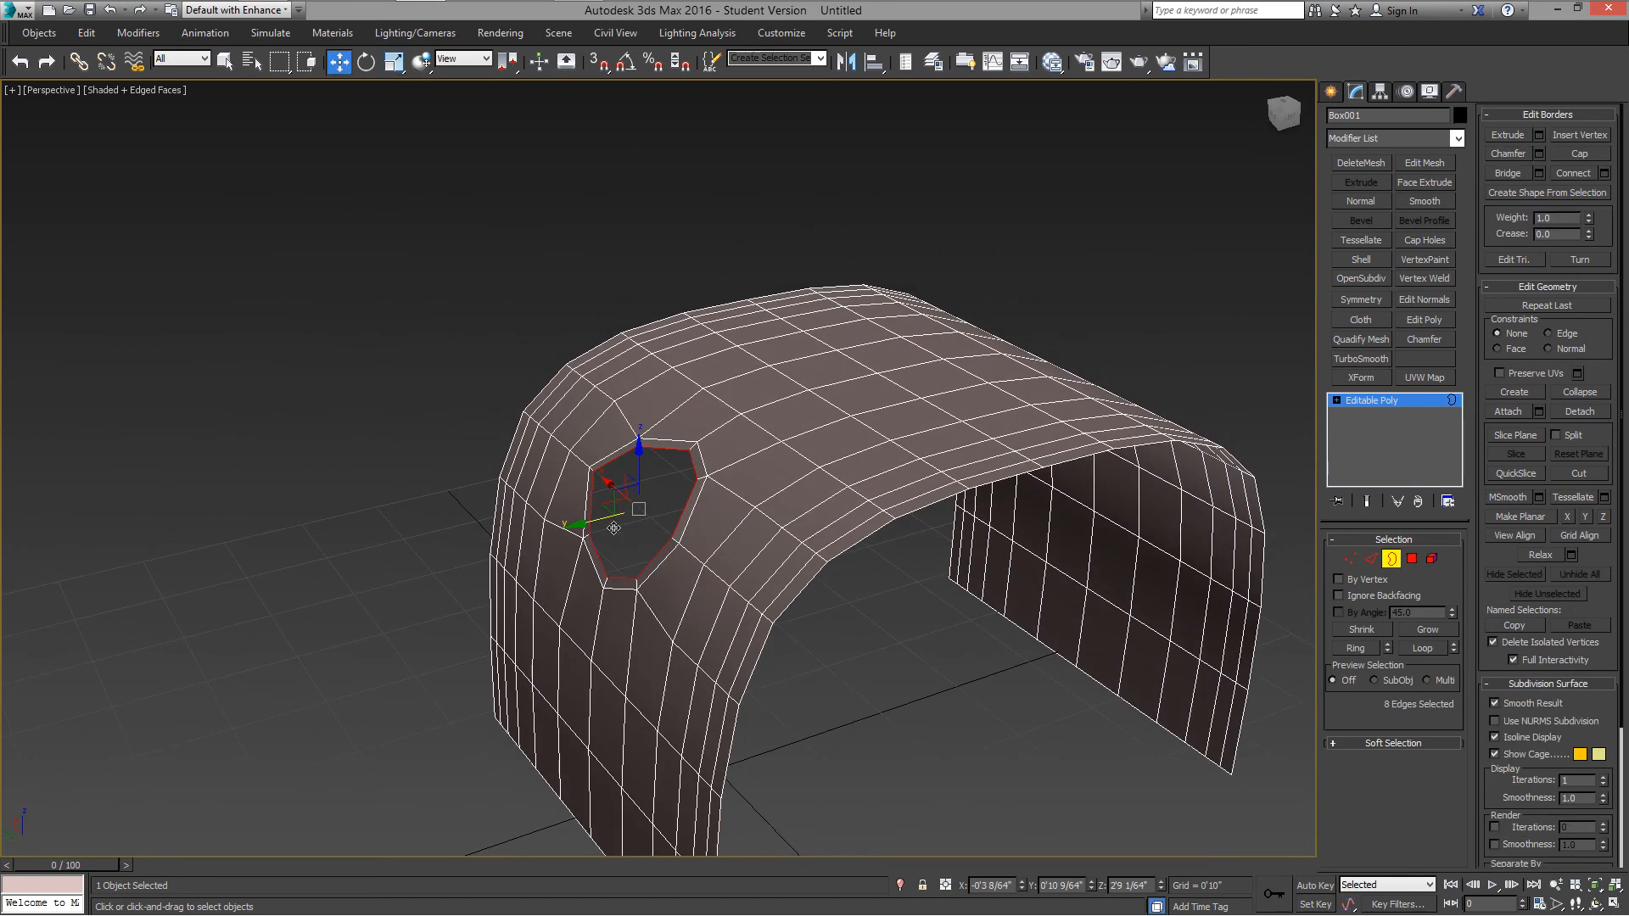
left_click_drag(613, 528, 635, 525, "shift")
middle_click_drag(636, 525, 729, 510, "alt")
left_click_drag(659, 488, 670, 496)
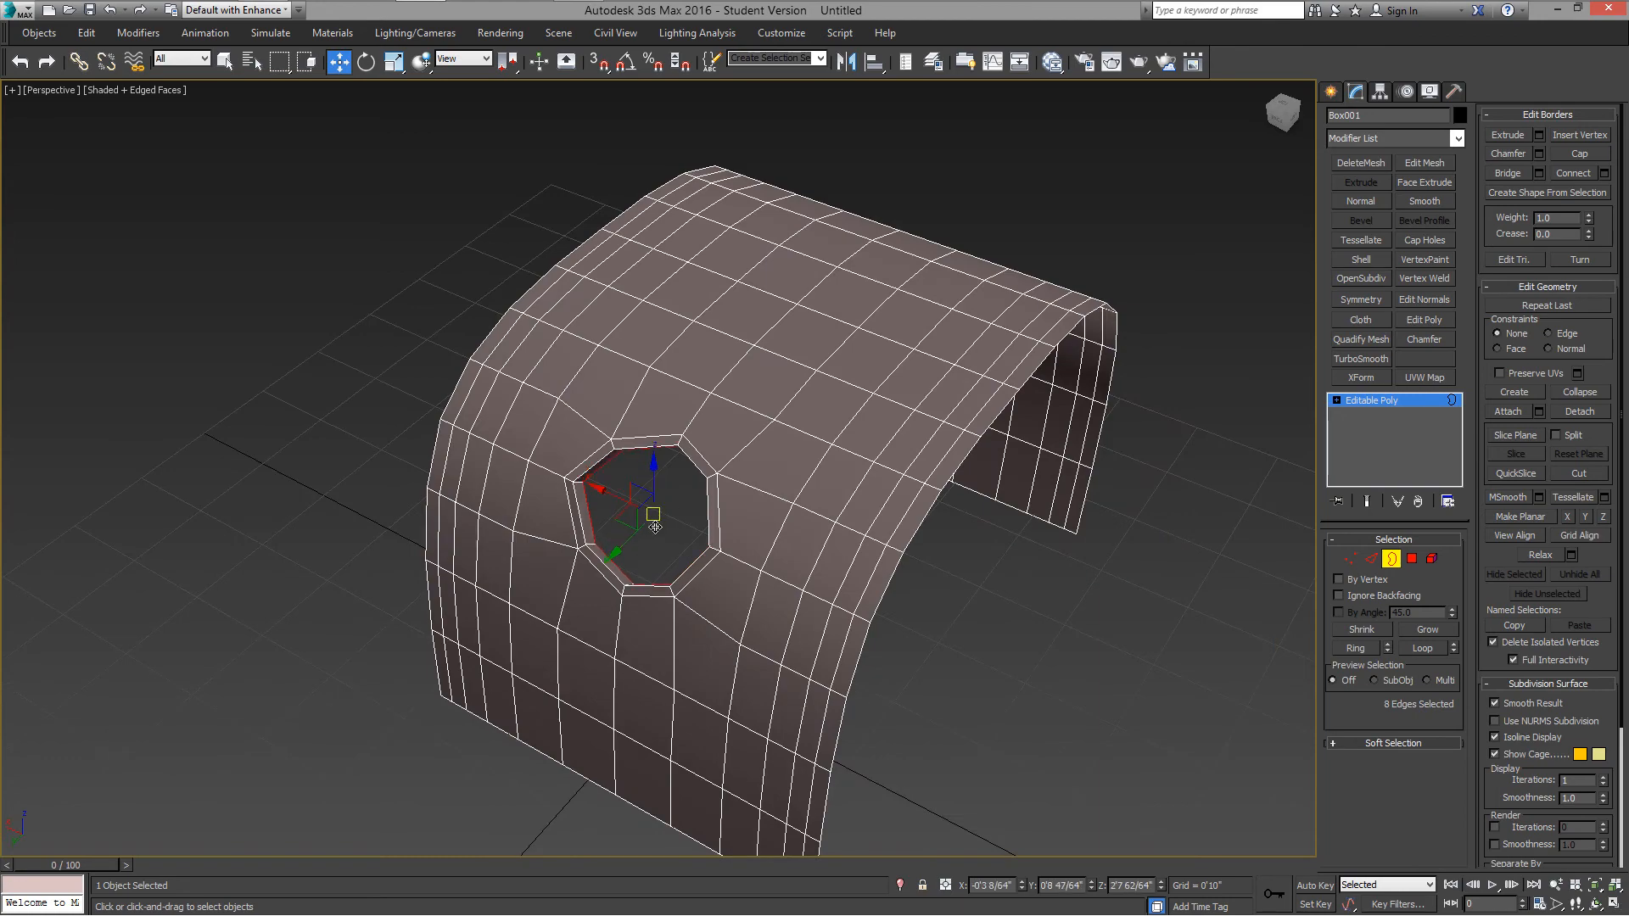
mouse_move(669, 497)
middle_mouse_down("alt")
mouse_move(882, 450)
mouse_move(664, 505)
middle_mouse_up("alt")
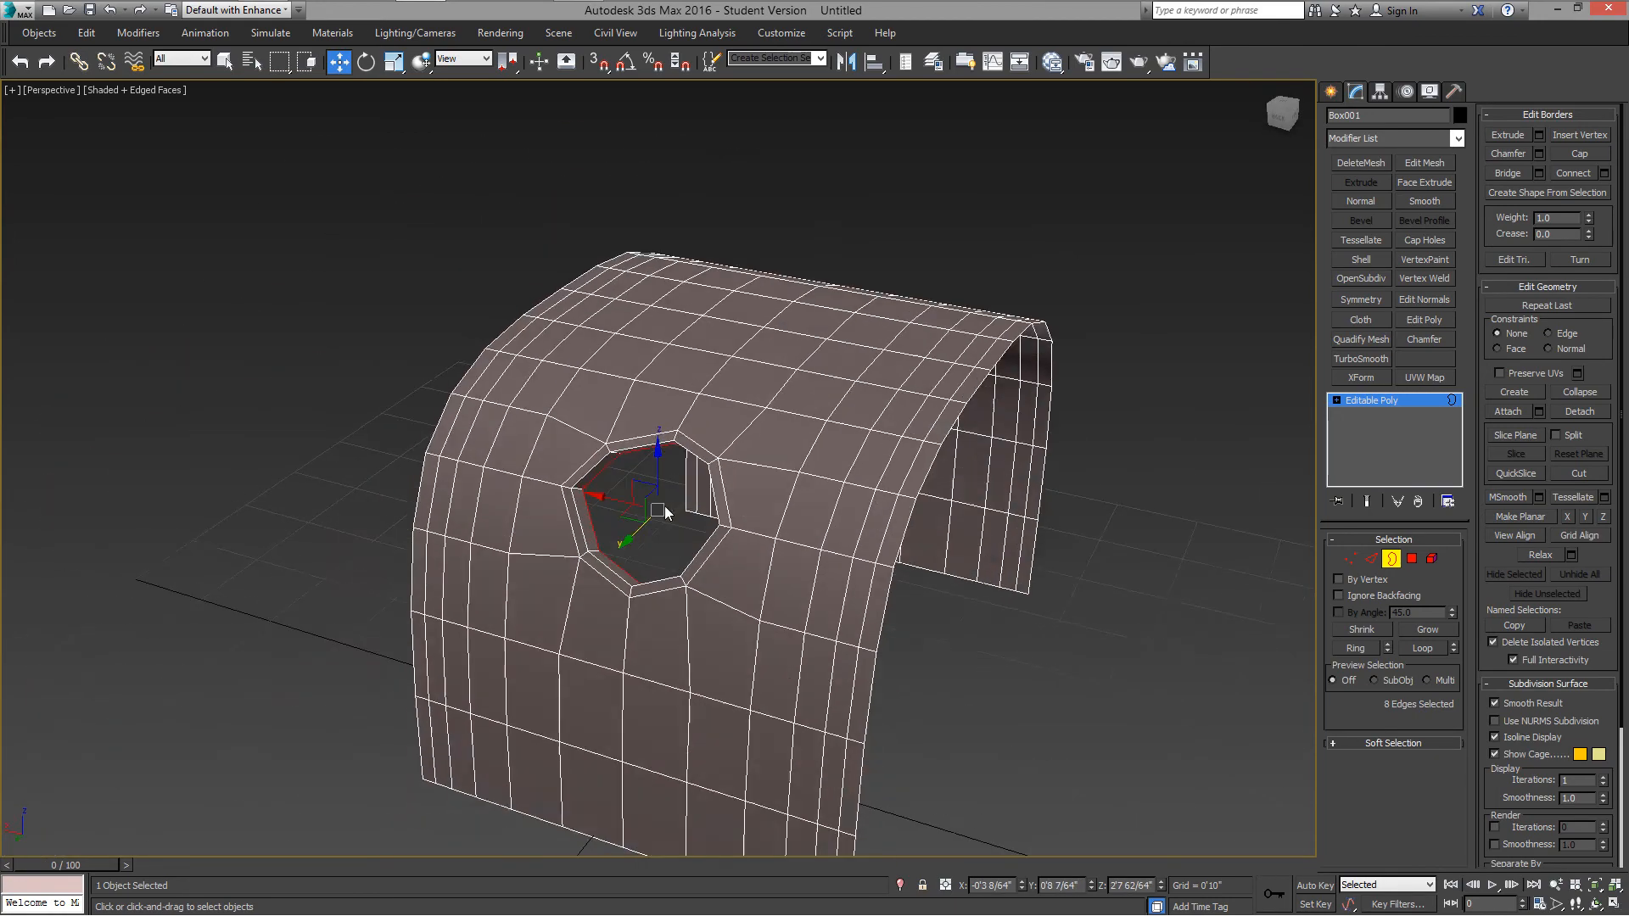
Step: Leave border level, apply TurboSmooth to the box, hide the edged faces and raise the smoothing iterations
left_click(1392, 558)
left_click(1361, 358)
mouse_move(863, 488)
middle_mouse_down("alt")
mouse_move(883, 483)
mouse_move(840, 500)
middle_mouse_up("alt")
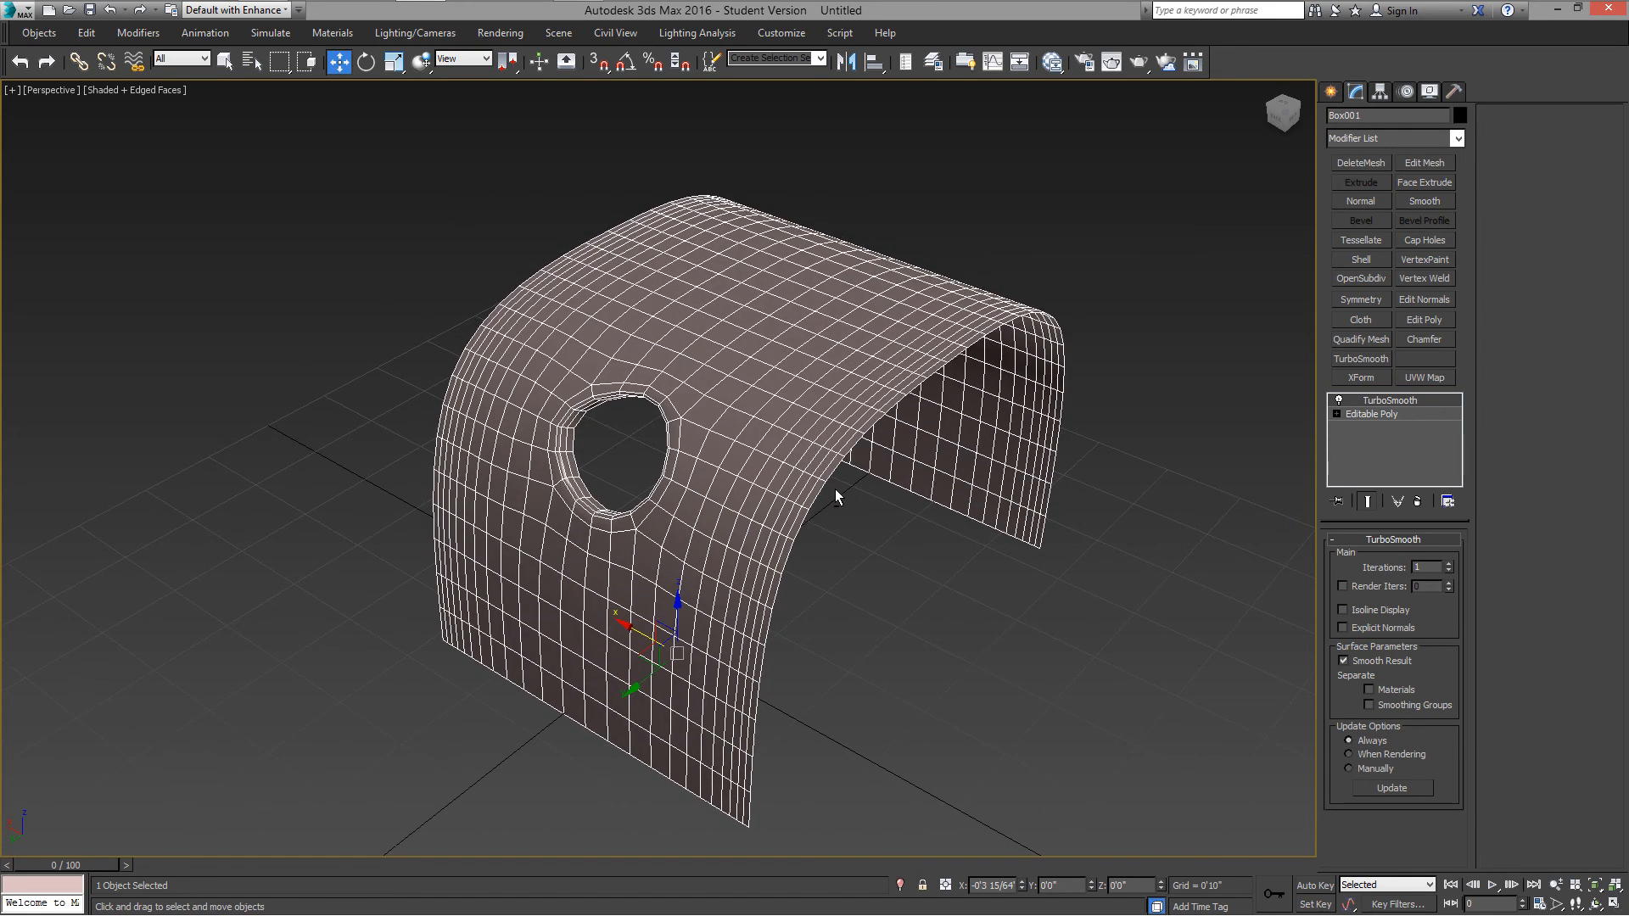
key("F4")
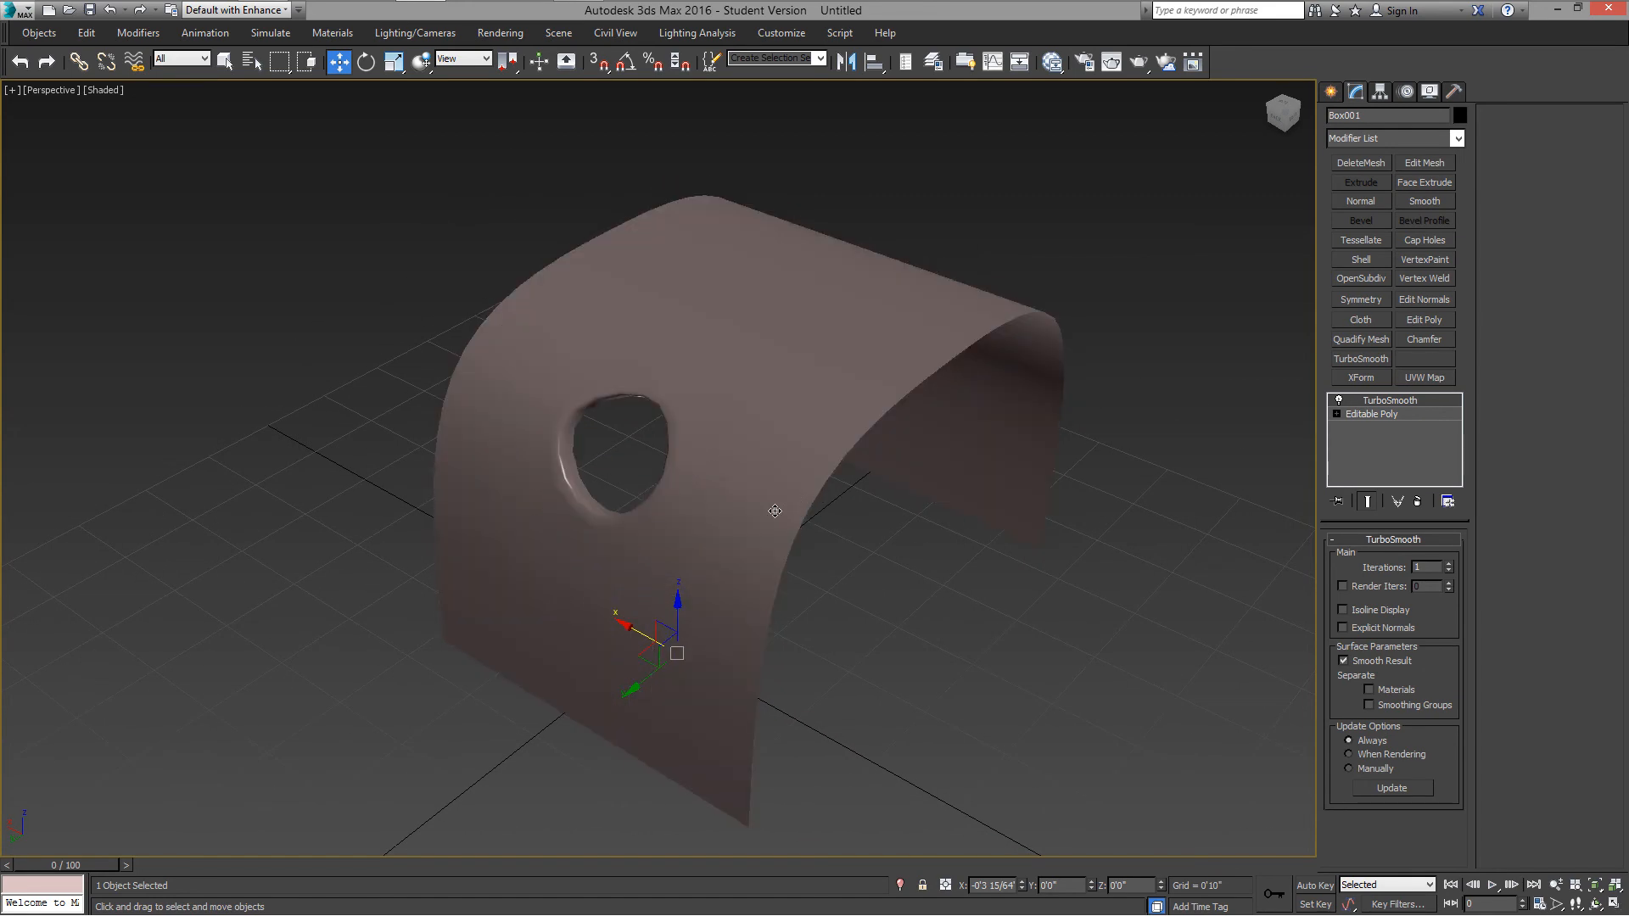
left_click(1450, 564)
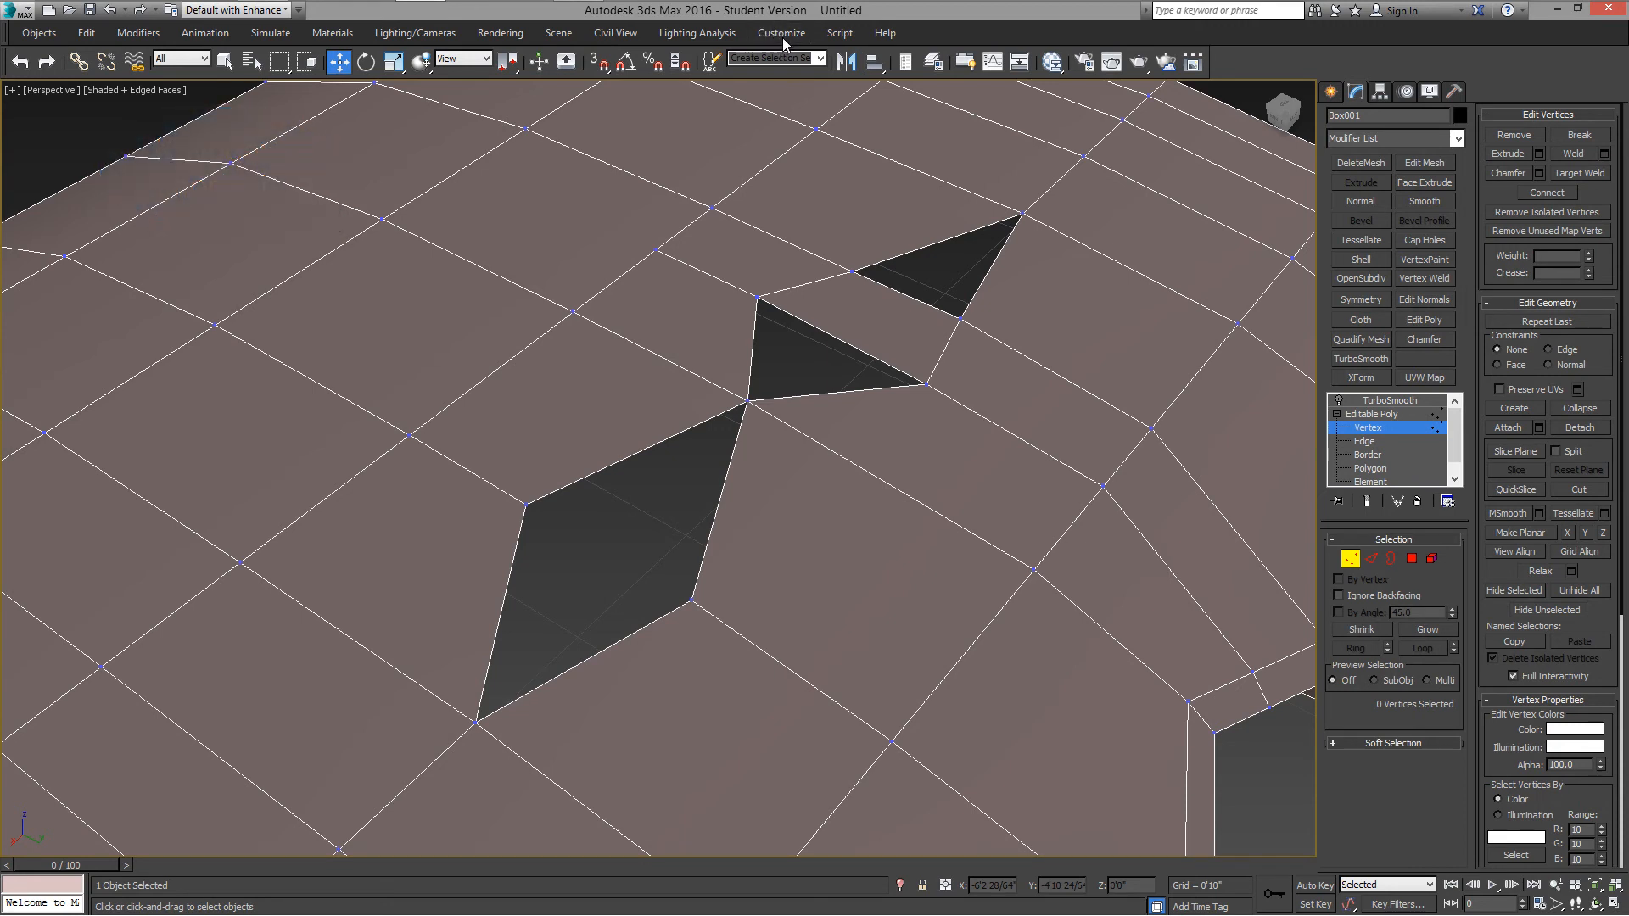
Step: Open the keyboard shortcut customization for the Main UI group and select the Cap action
left_click(782, 36)
left_click(750, 75)
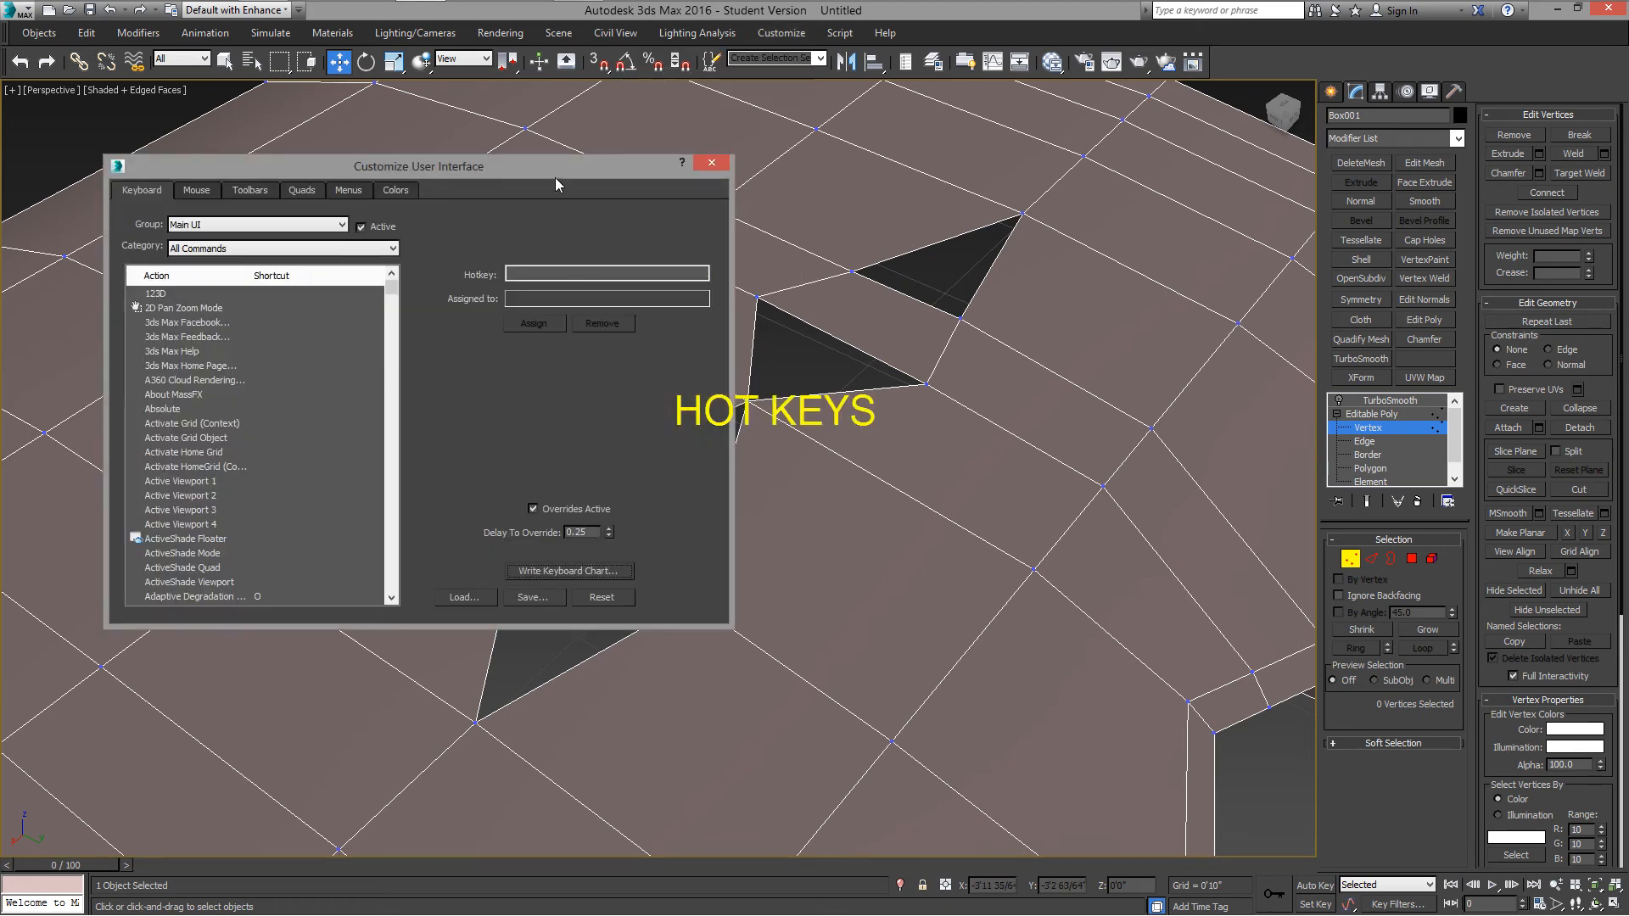
left_click_drag(555, 177, 790, 181)
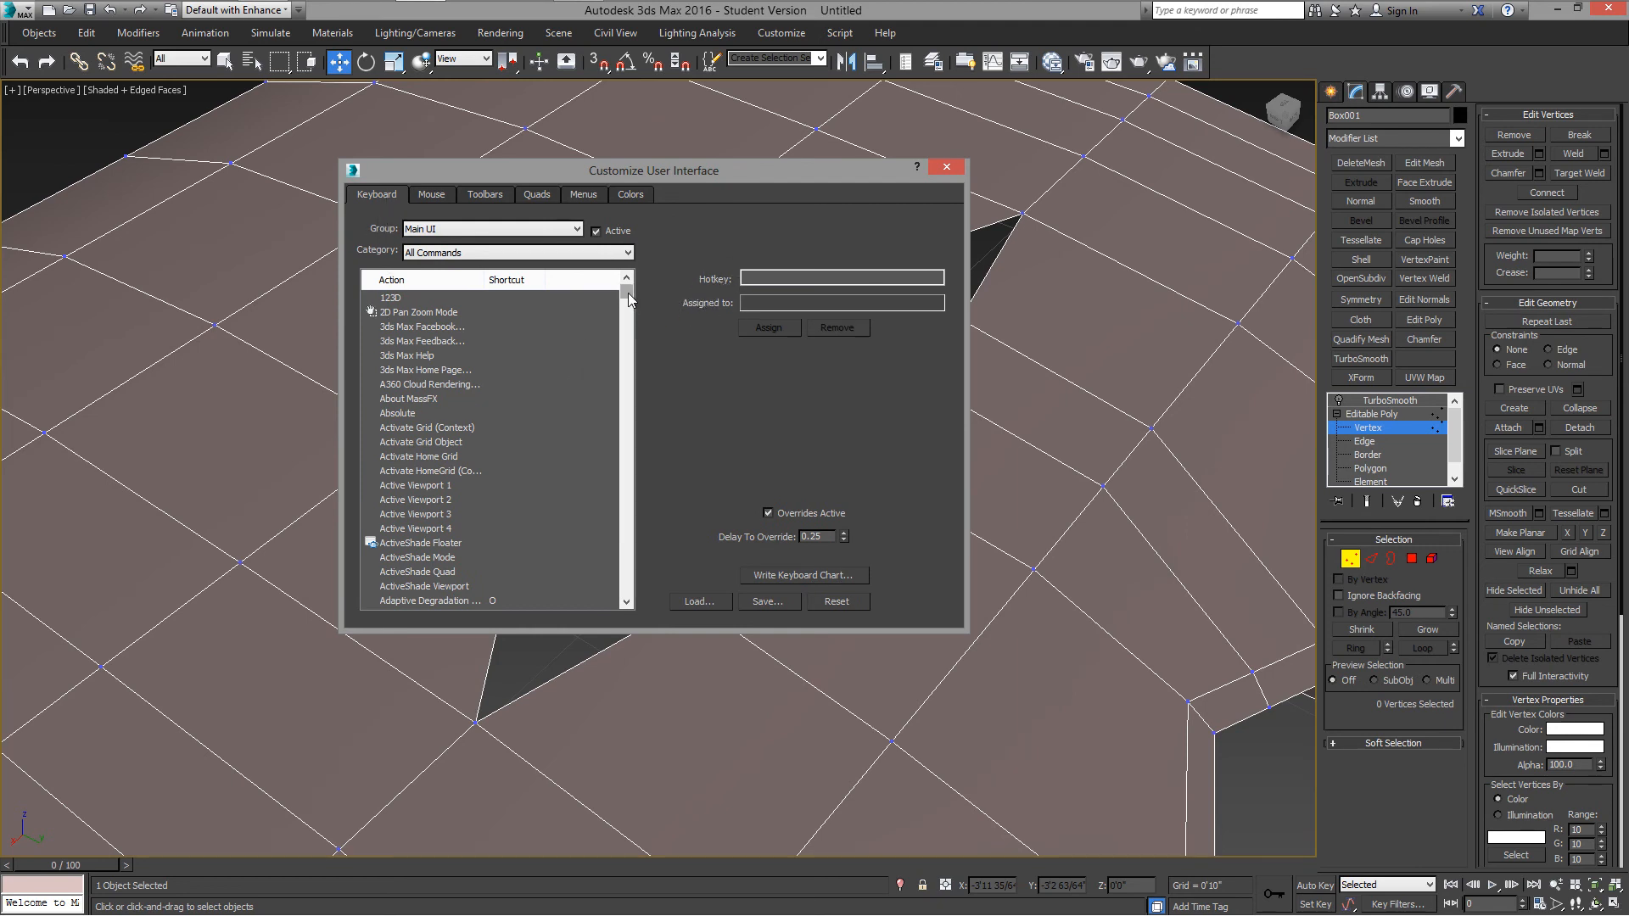
left_click_drag(628, 293, 635, 317)
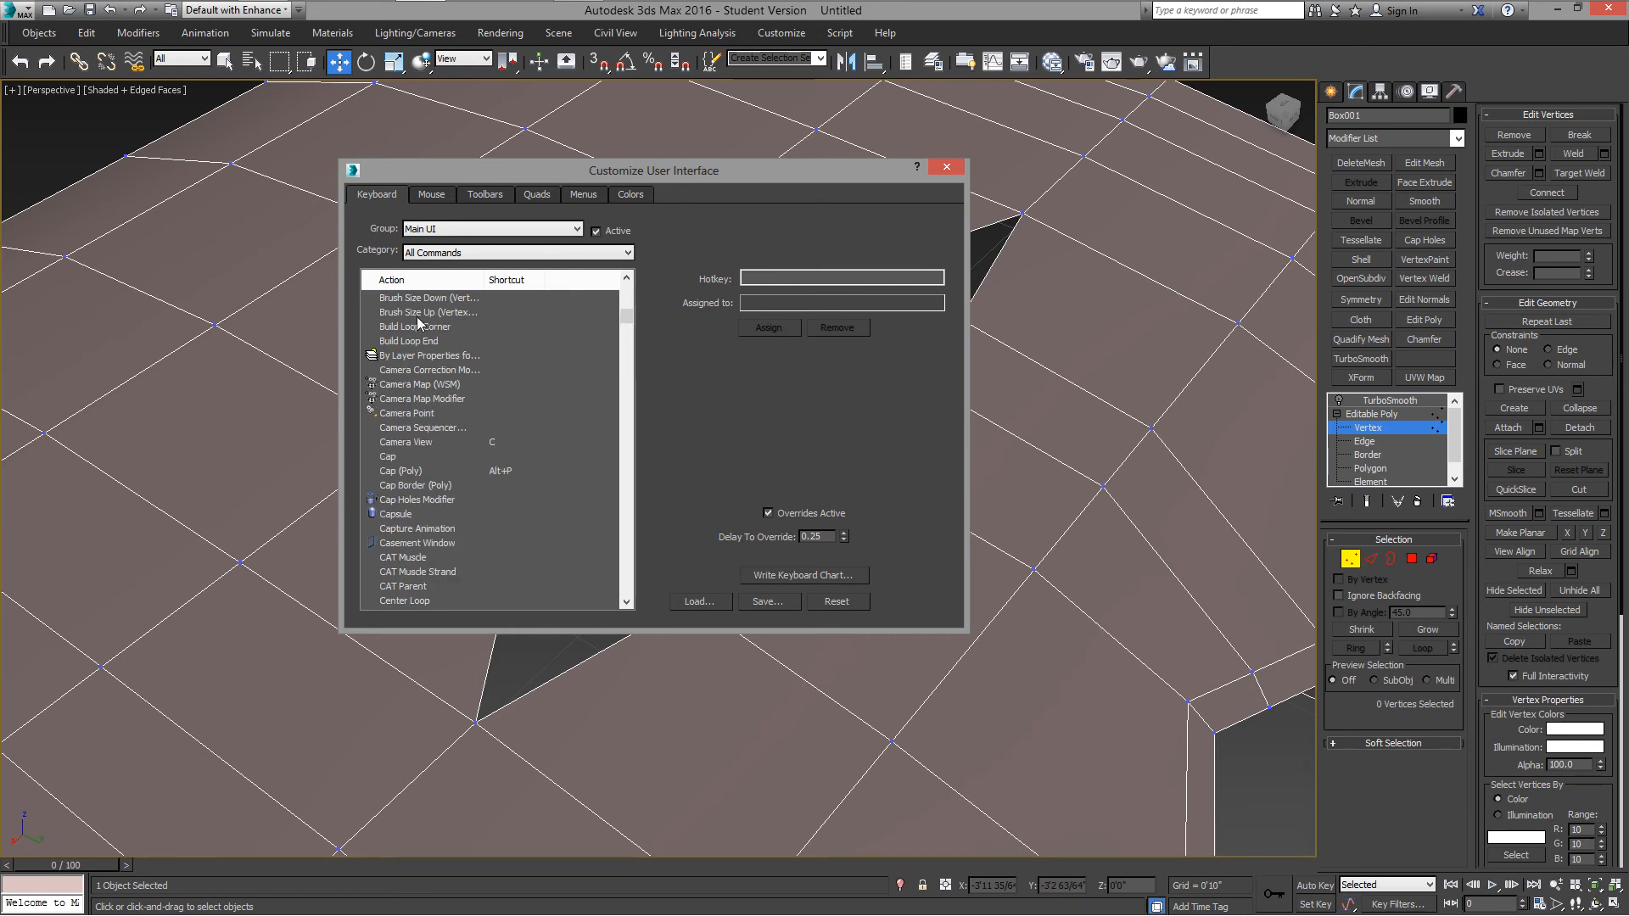
left_click(426, 457)
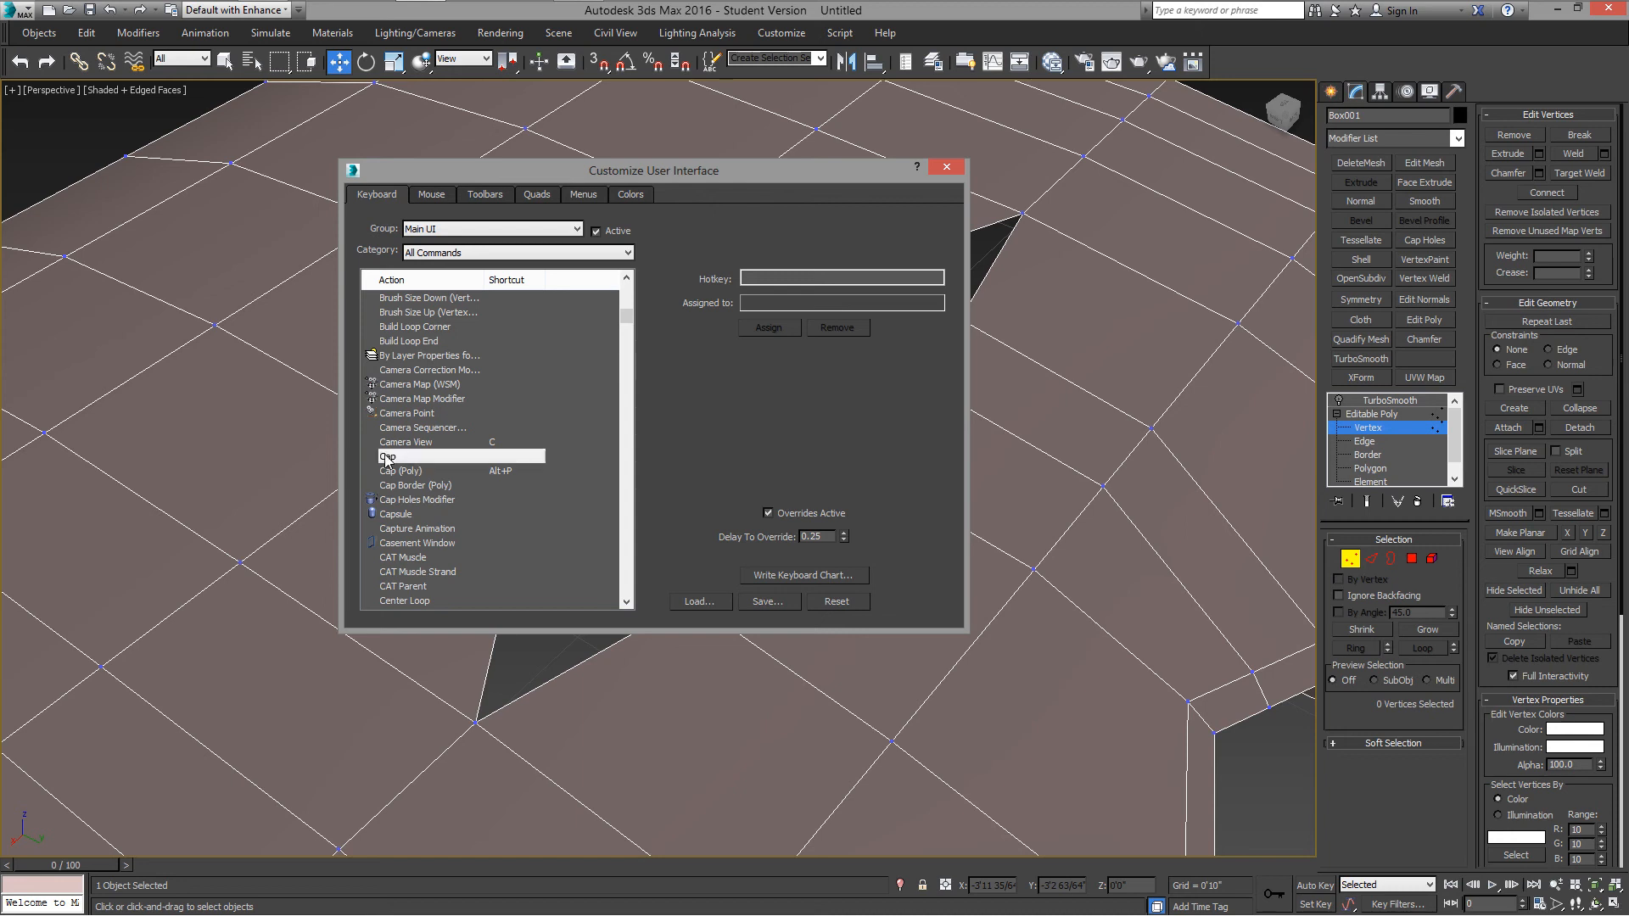
Step: Try C, Shift+T and Shift+F as the hotkey for the Cap action
left_click(776, 282)
key("c")
key("BackSpace")
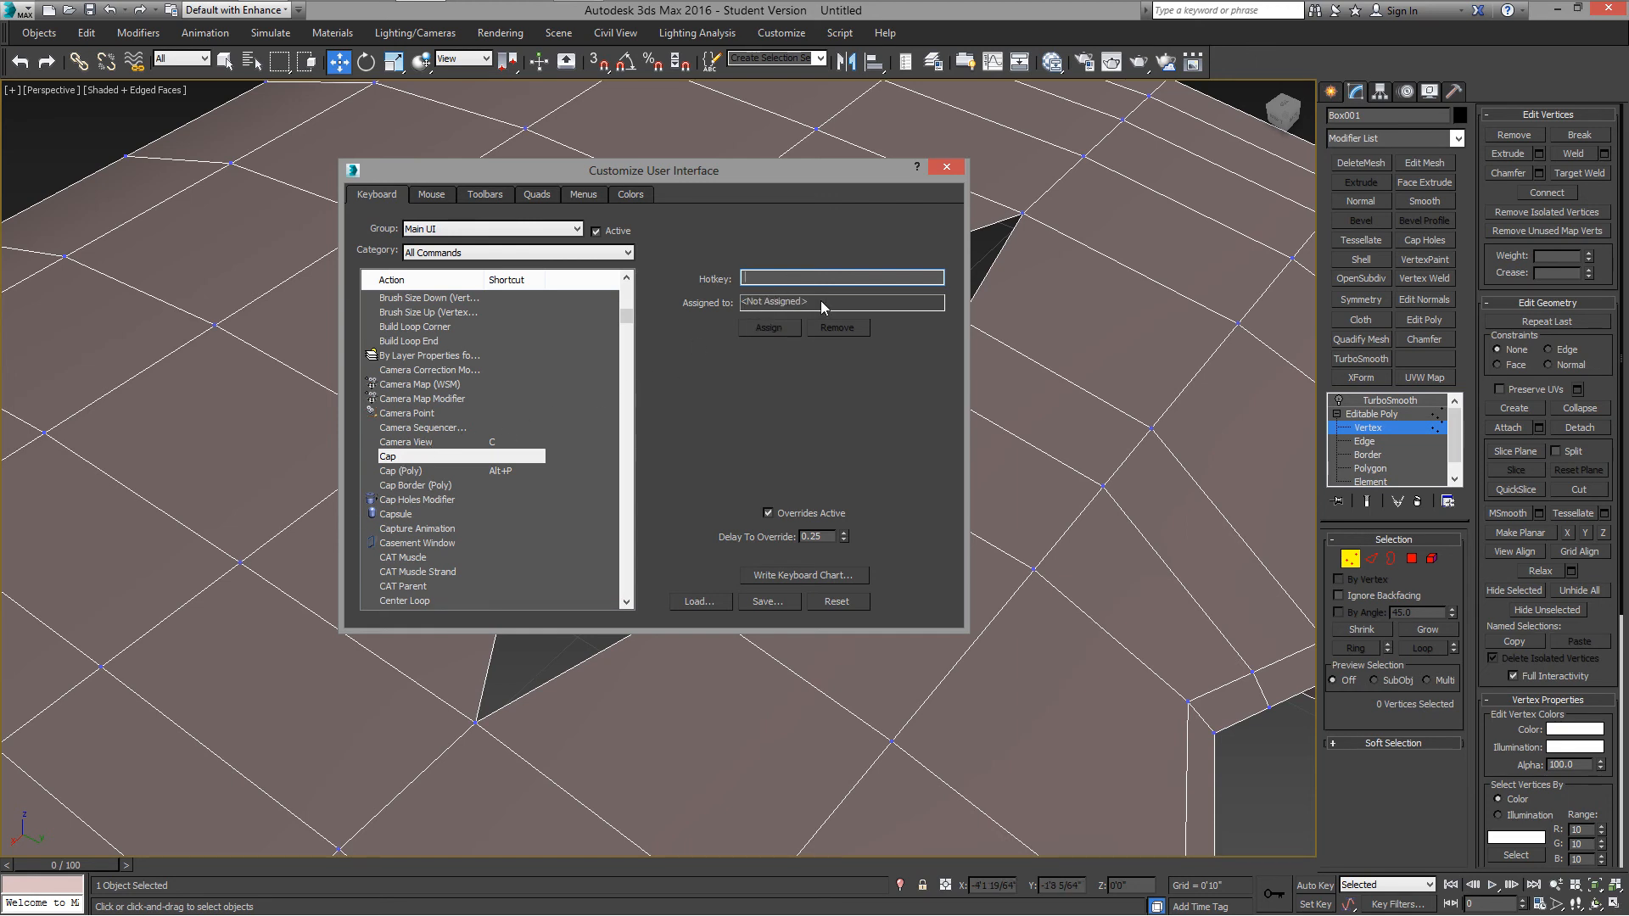
key("shift")
key("shift+t")
key("shift")
key("shift+f")
Step: Assign Shift+D as the hotkey of the Cap action and close the Customize User Interface dialog
key("shift+d")
left_click(762, 328)
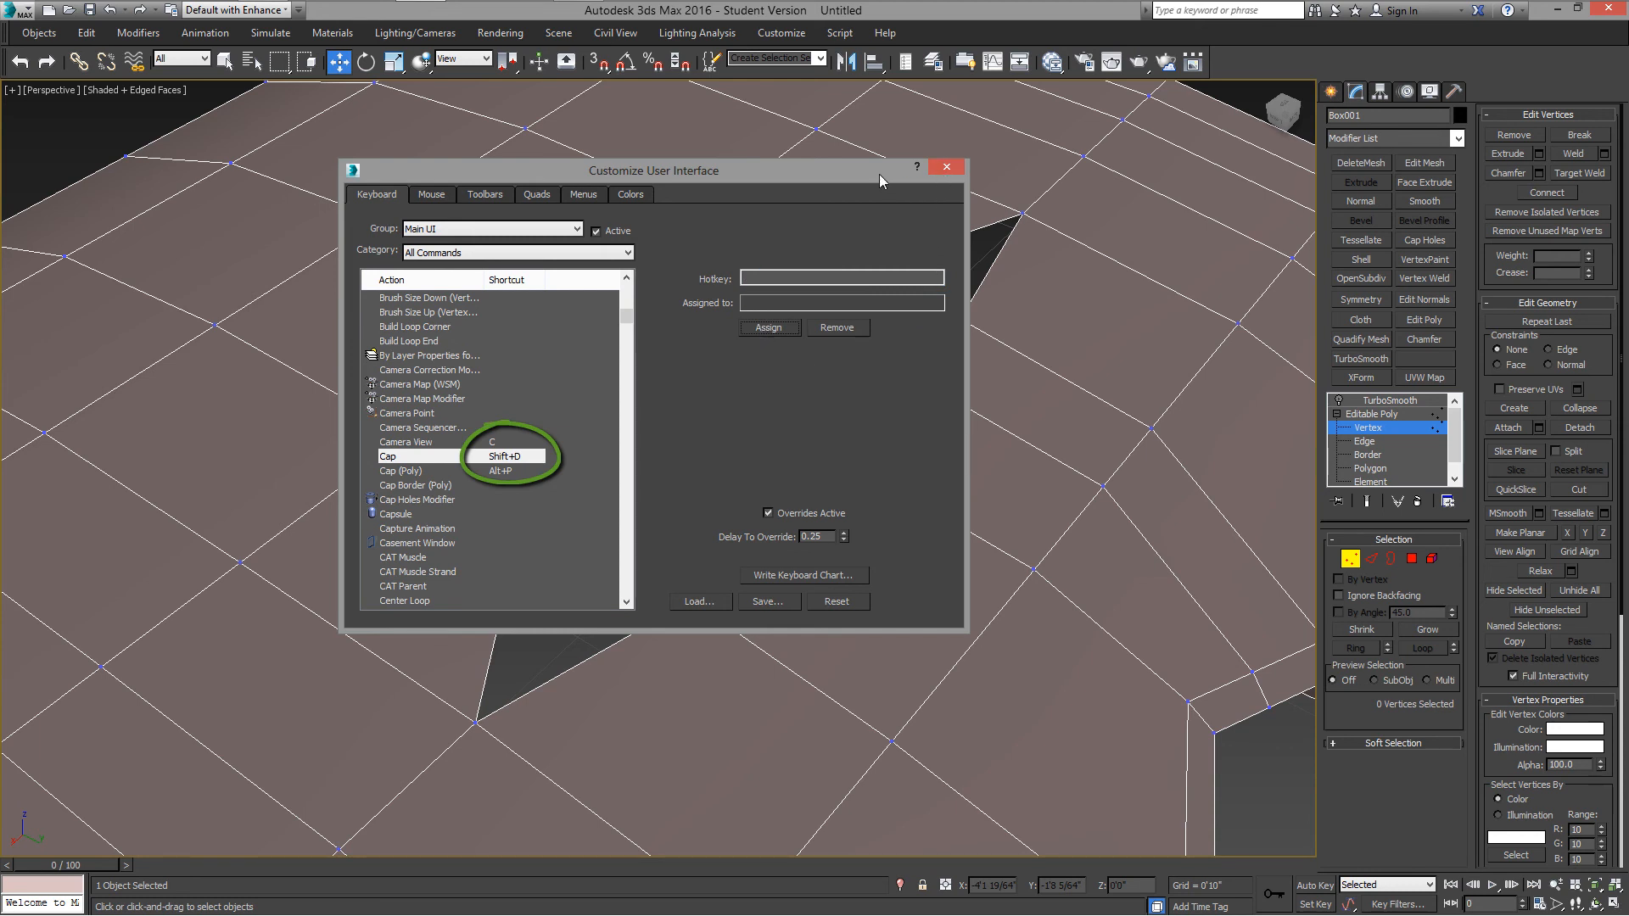
left_click(956, 171)
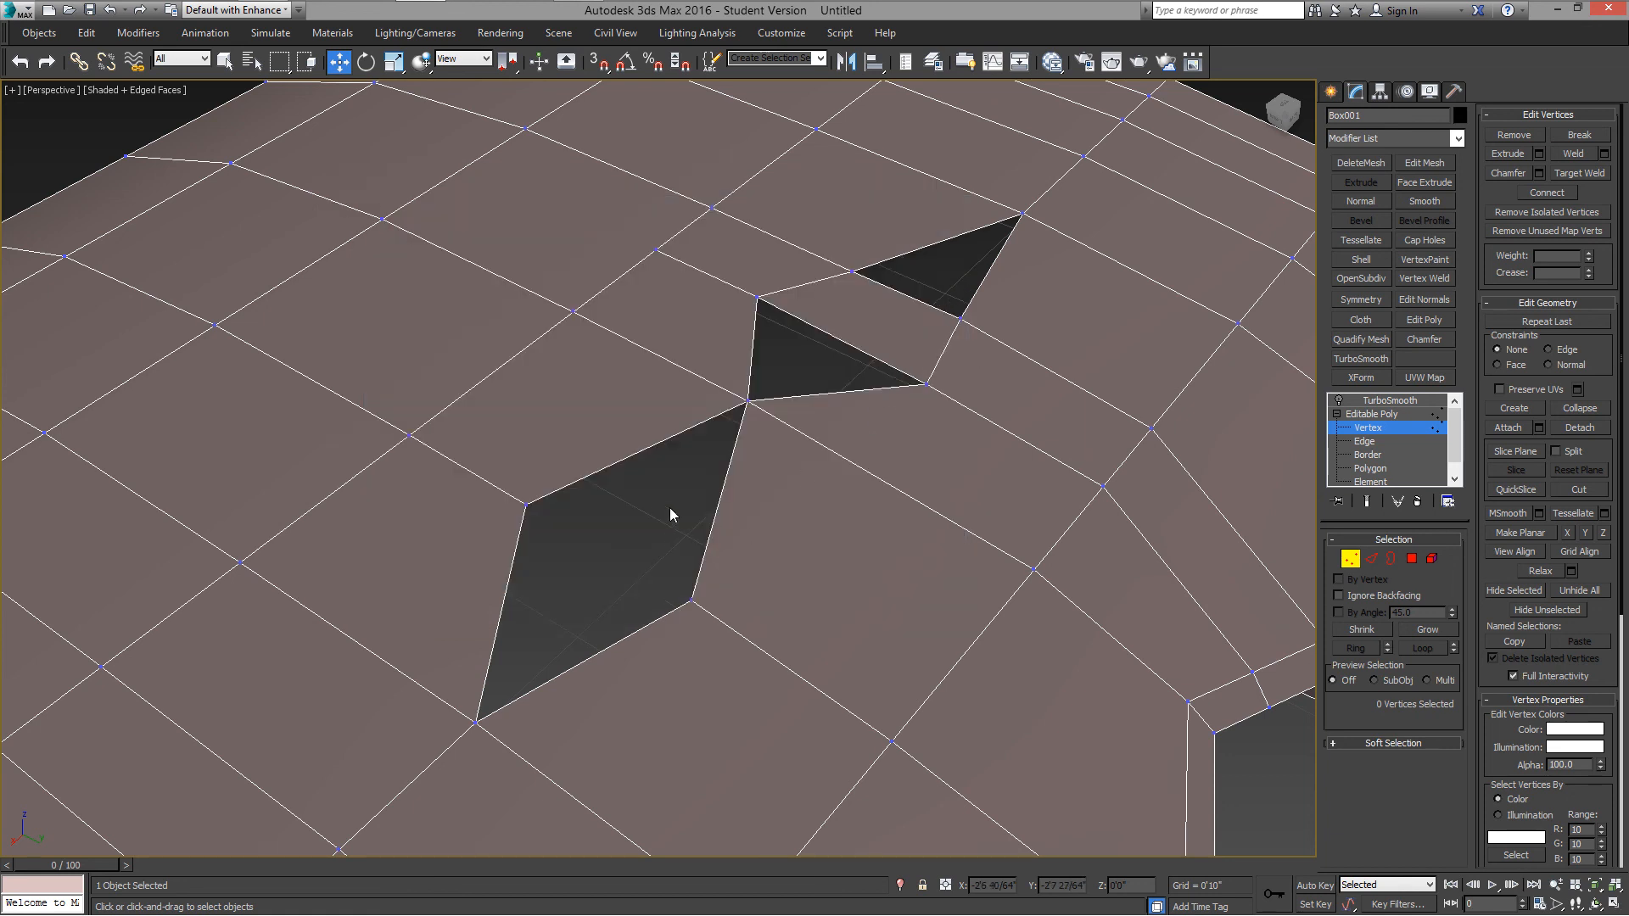
Step: Select the joined border of the large four-sided hole and adjacent triangular hole at border level, and cap it
left_click(1391, 558)
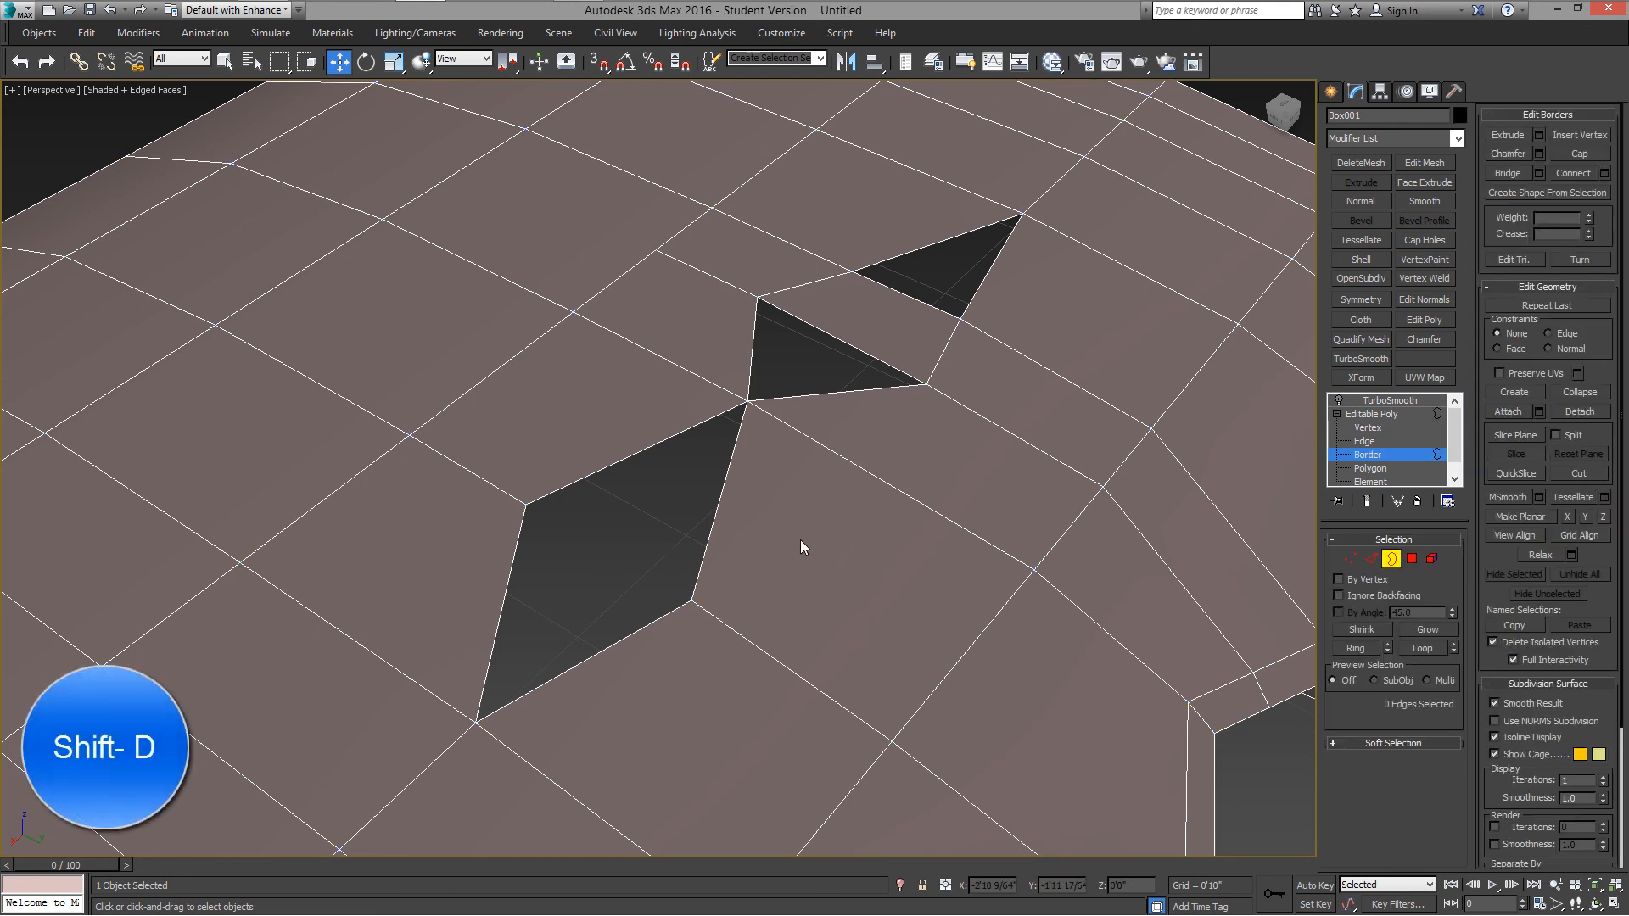
left_click(724, 536)
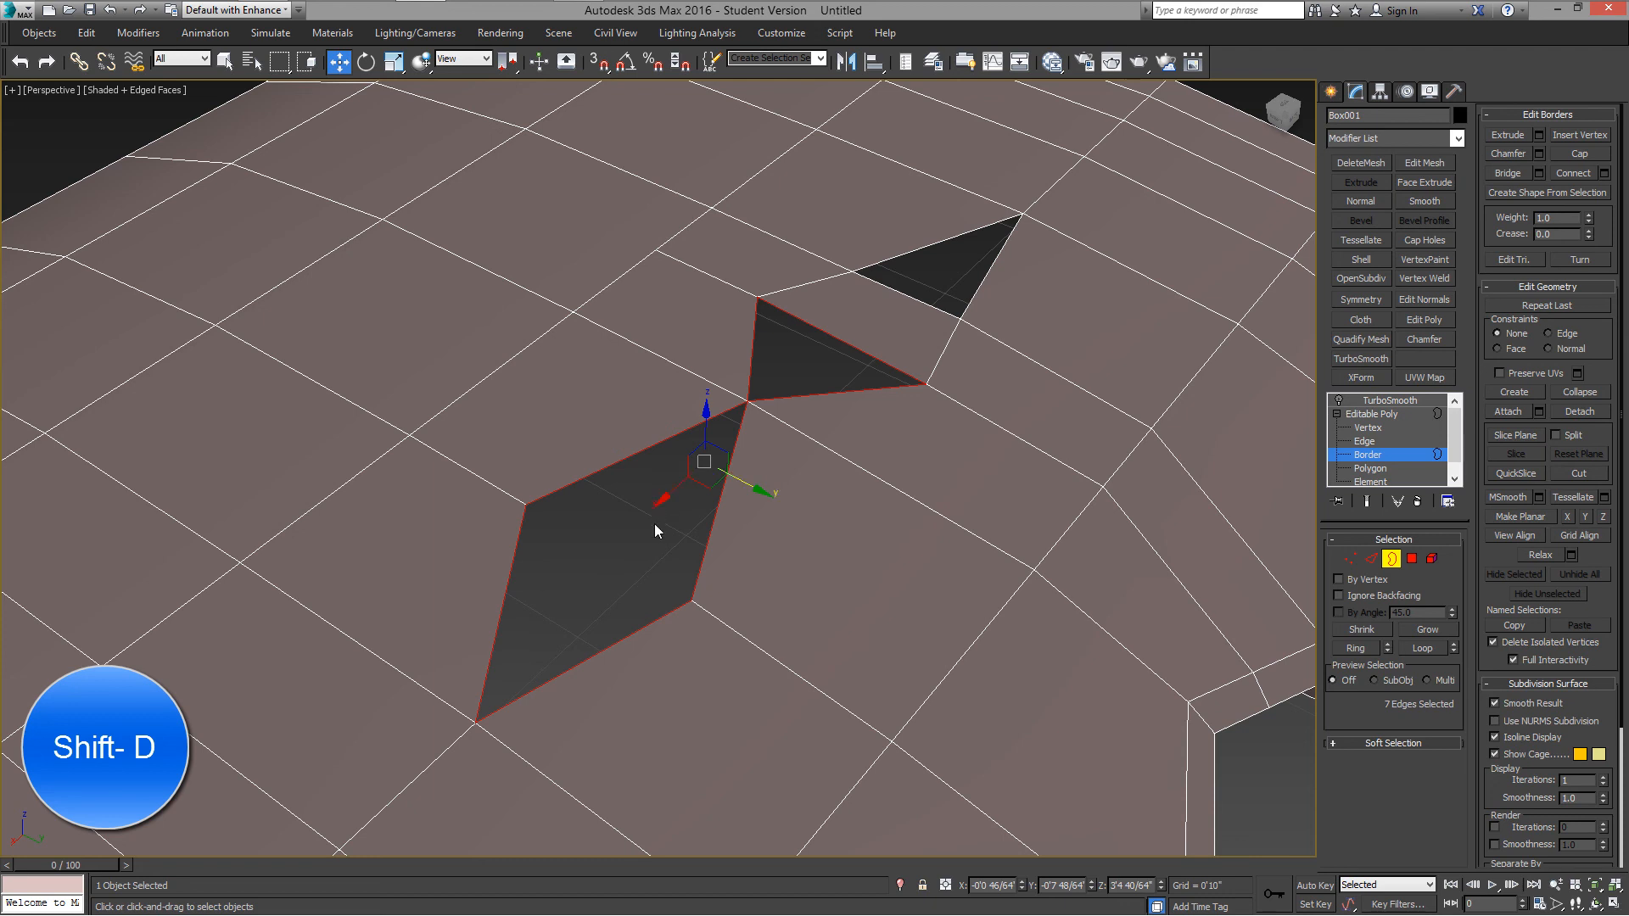
key("alt+p")
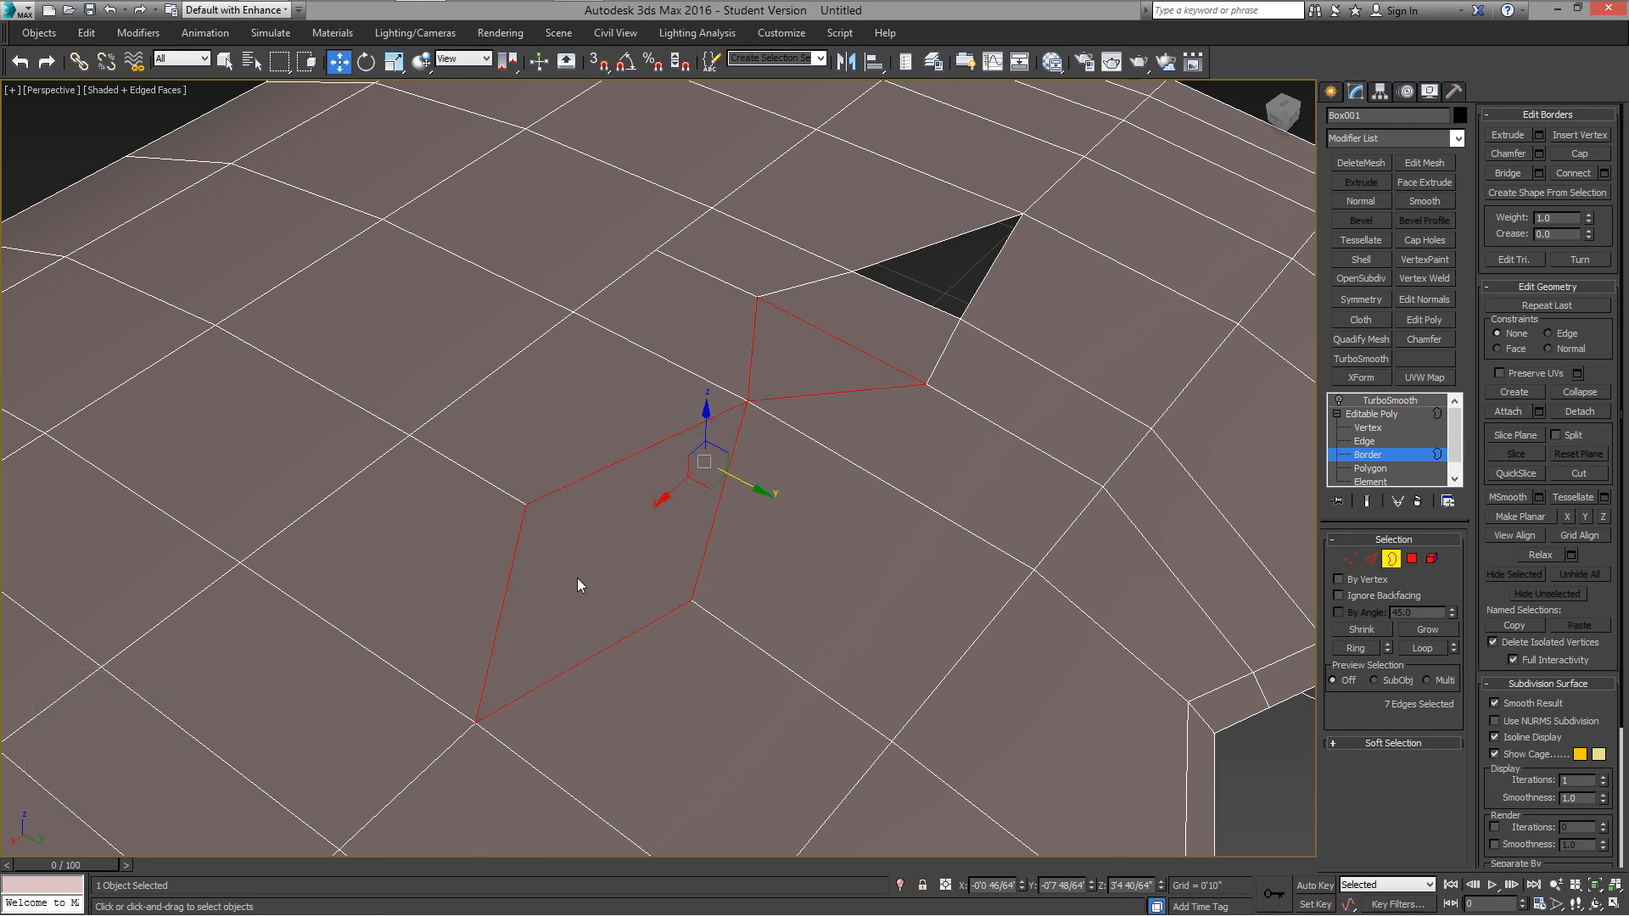
Step: Select the border of the remaining triangular hole on the upper surface and cap it
left_click(917, 269)
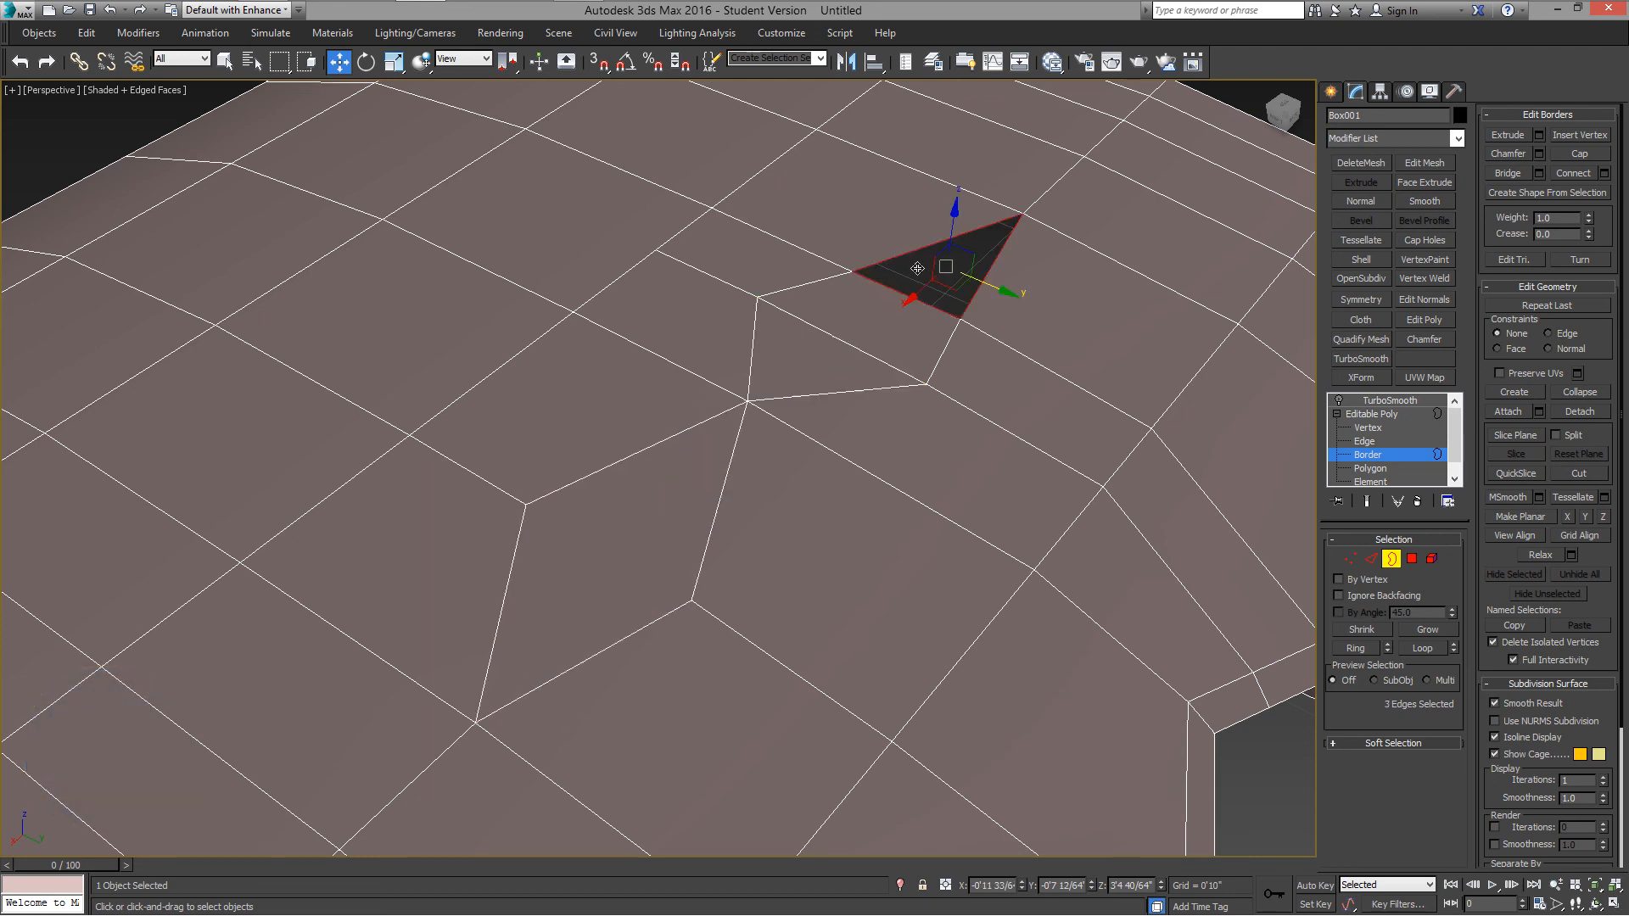
key("alt+p")
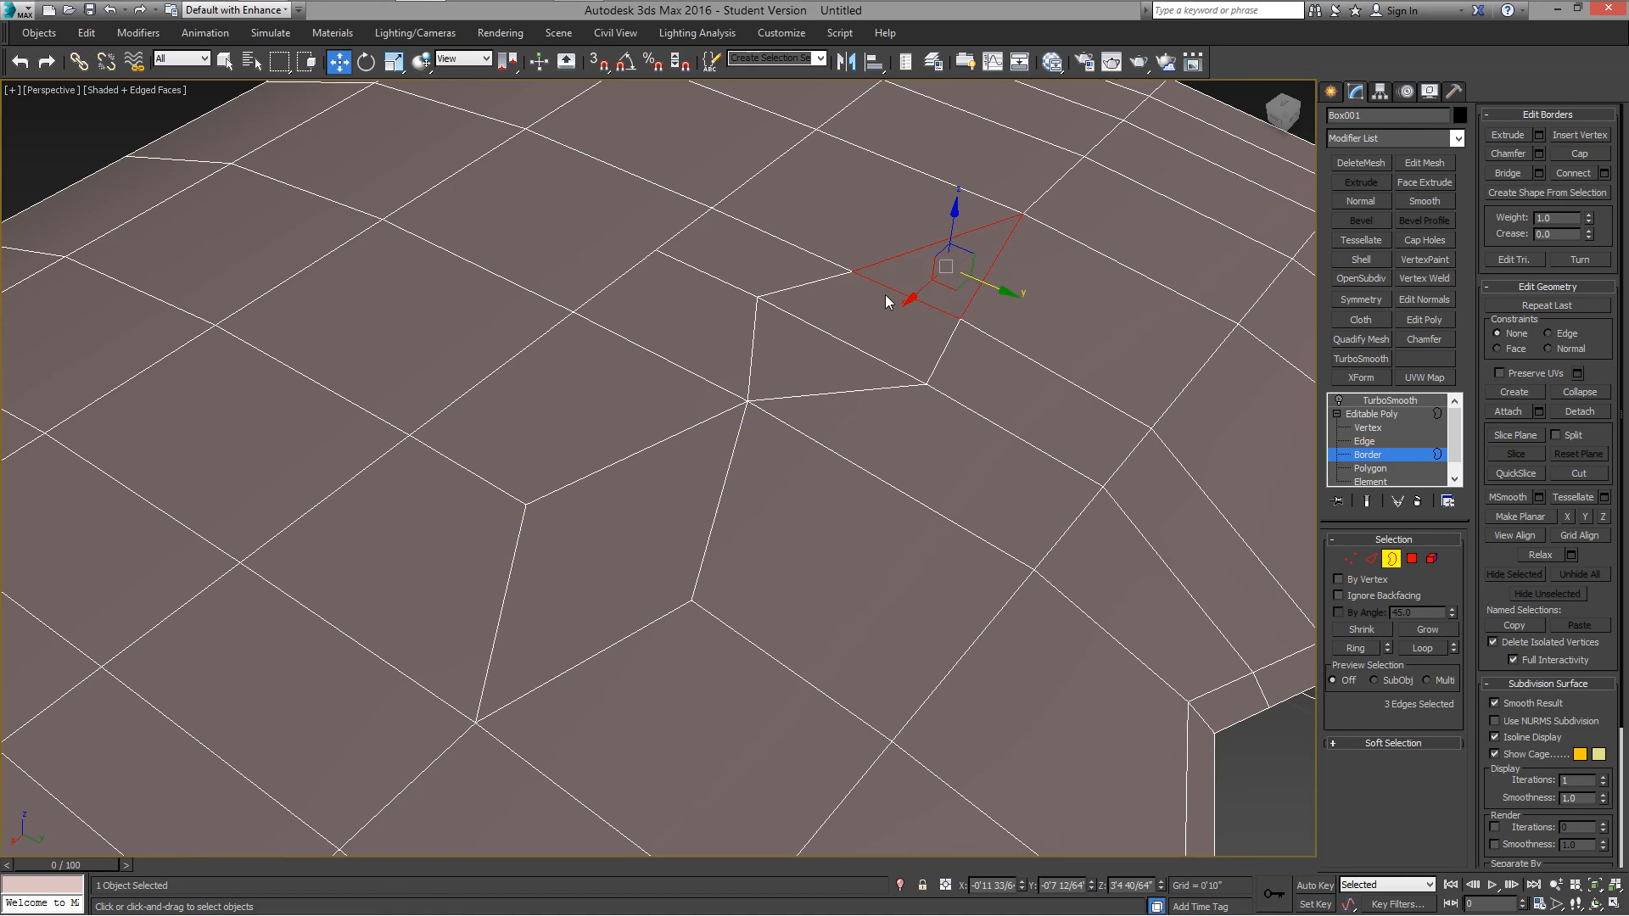
scroll(885, 294, "down", 4)
middle_click_drag(882, 334, 781, 408, "alt")
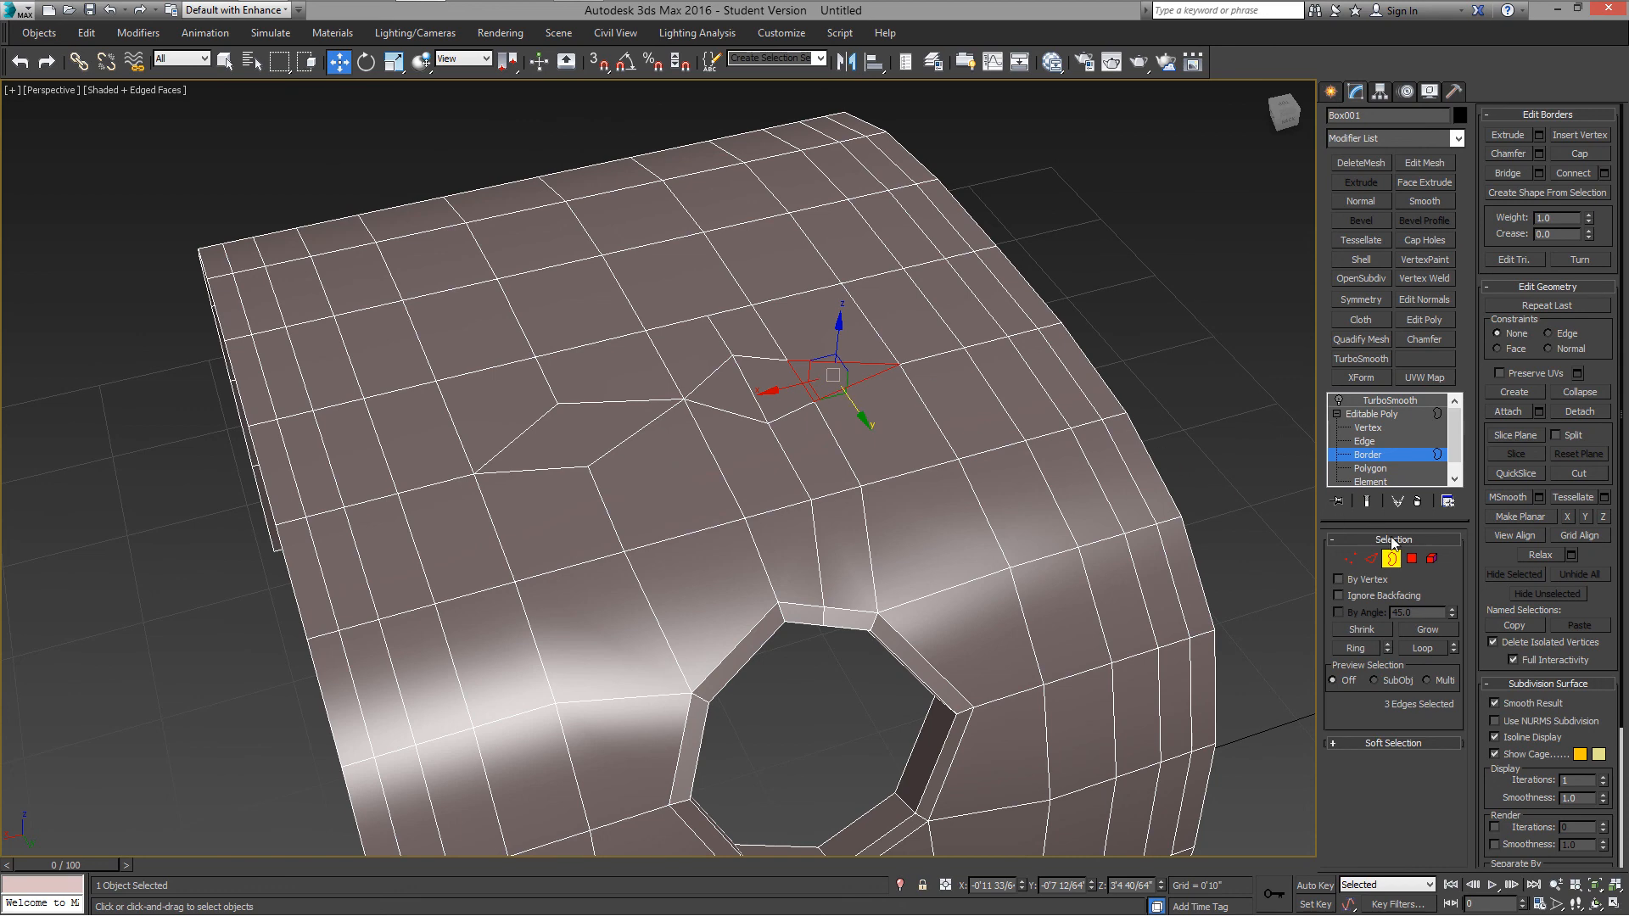
Step: Undo the caps so the four-sided and triangular holes on the upper surface are open again
left_click(766, 424)
key("ctrl+z")
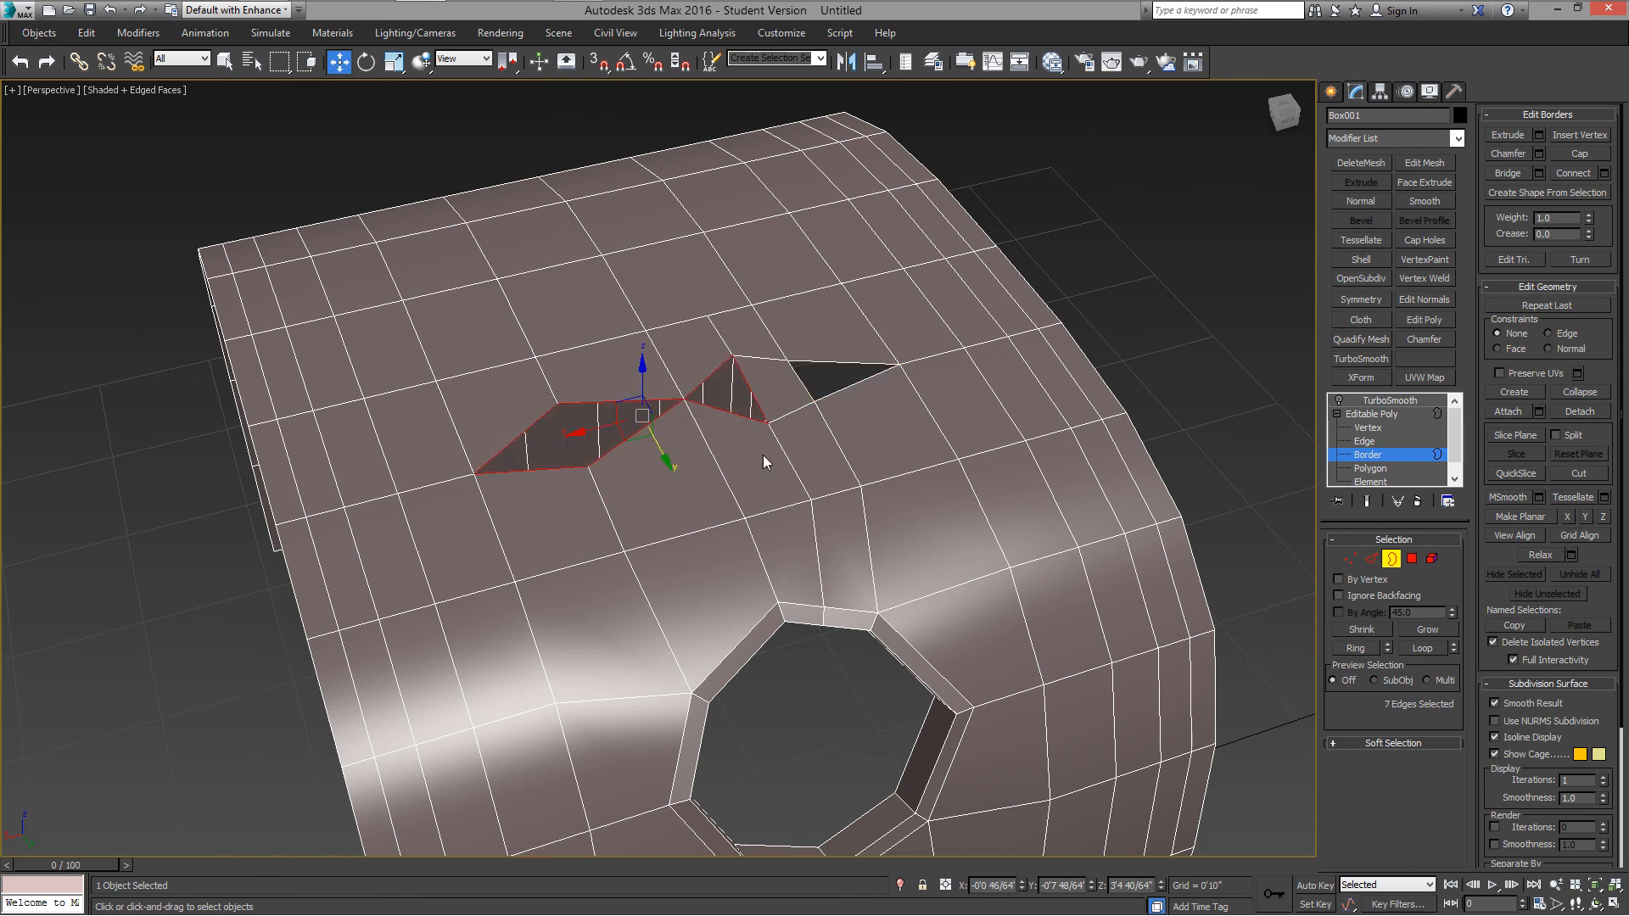
Step: Select the inner border of the eight-sided opening, cap it, and exit border level
middle_click_drag(762, 455, 794, 430, "alt")
left_click(971, 626)
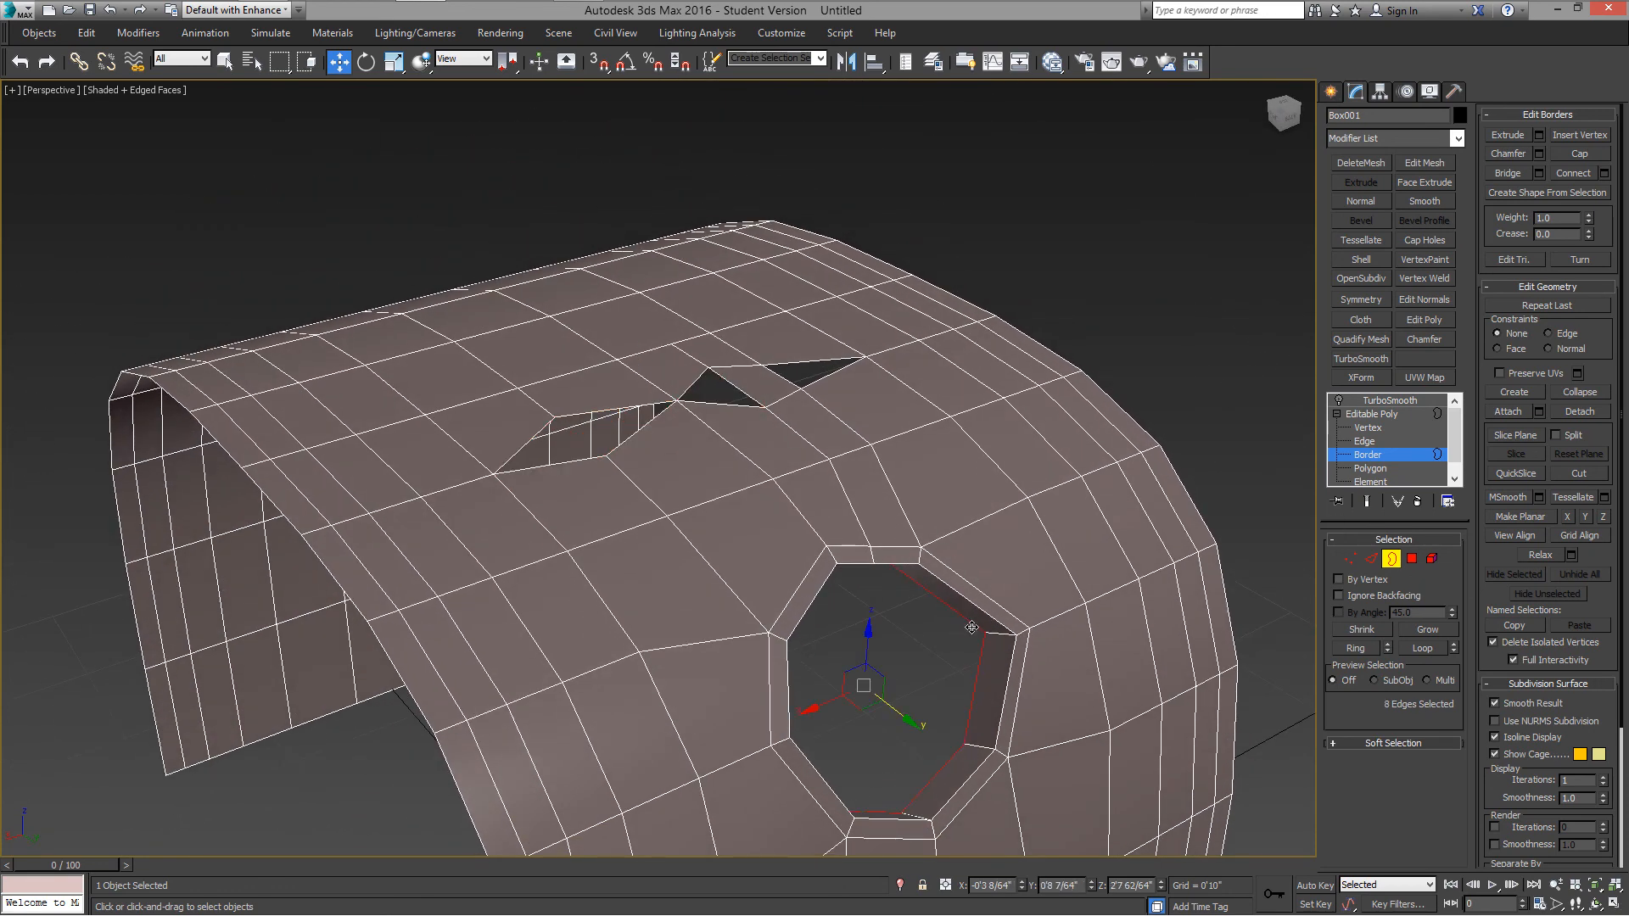
key("alt+p")
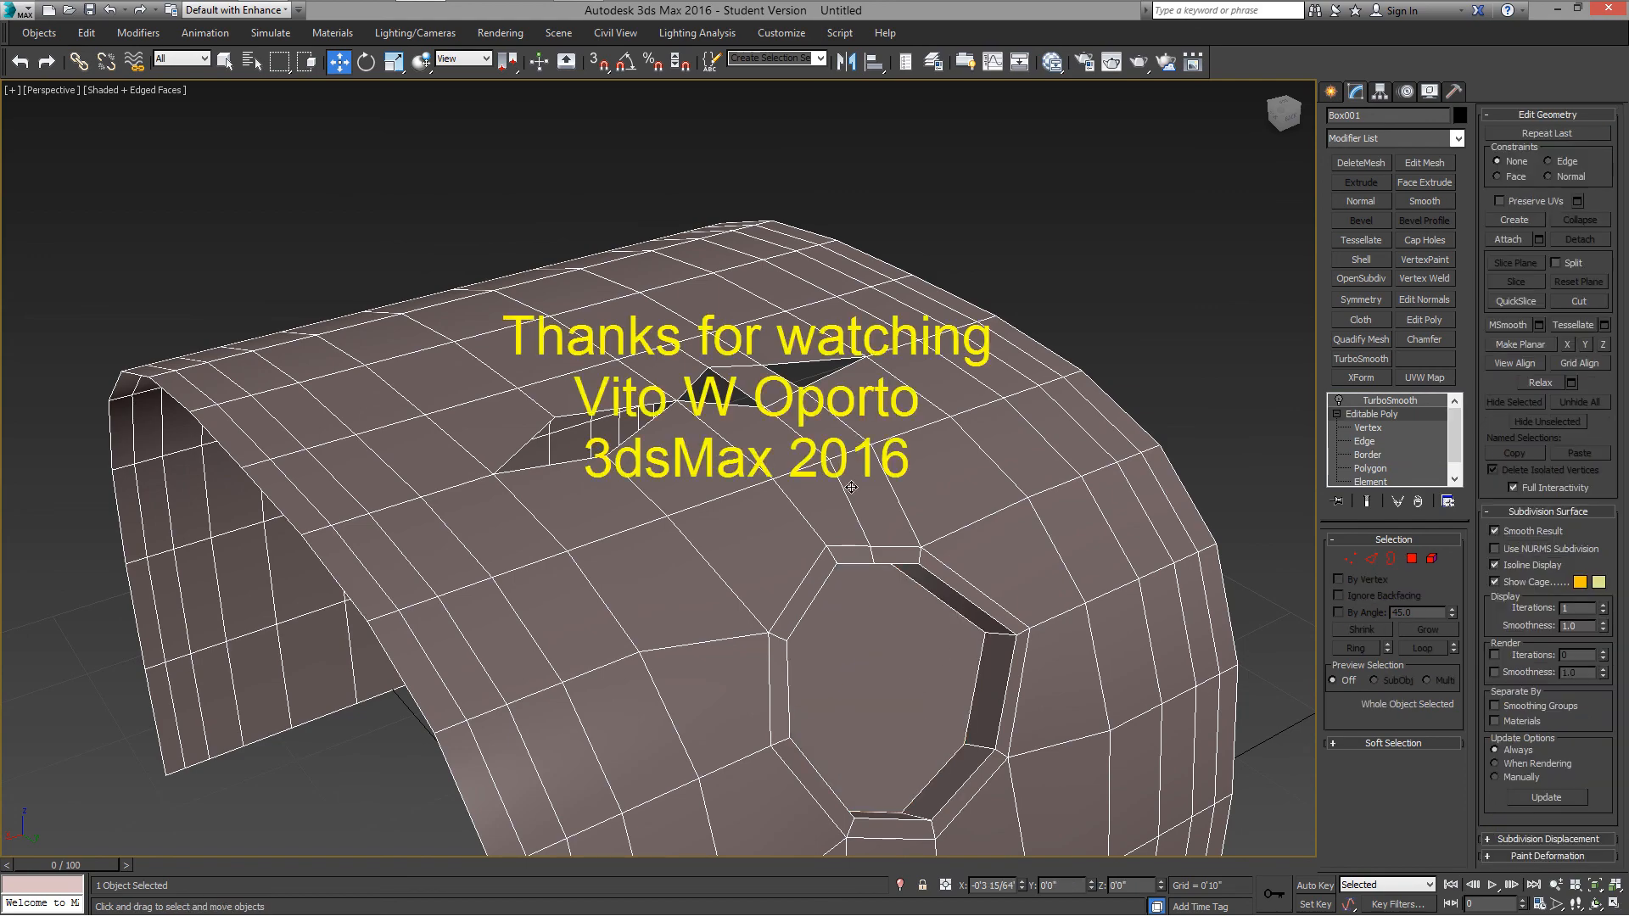
scroll(855, 479, "down", 5)
mouse_move(854, 493)
middle_mouse_down("alt")
mouse_move(947, 486)
mouse_move(892, 519)
mouse_move(869, 501)
middle_mouse_up("alt")
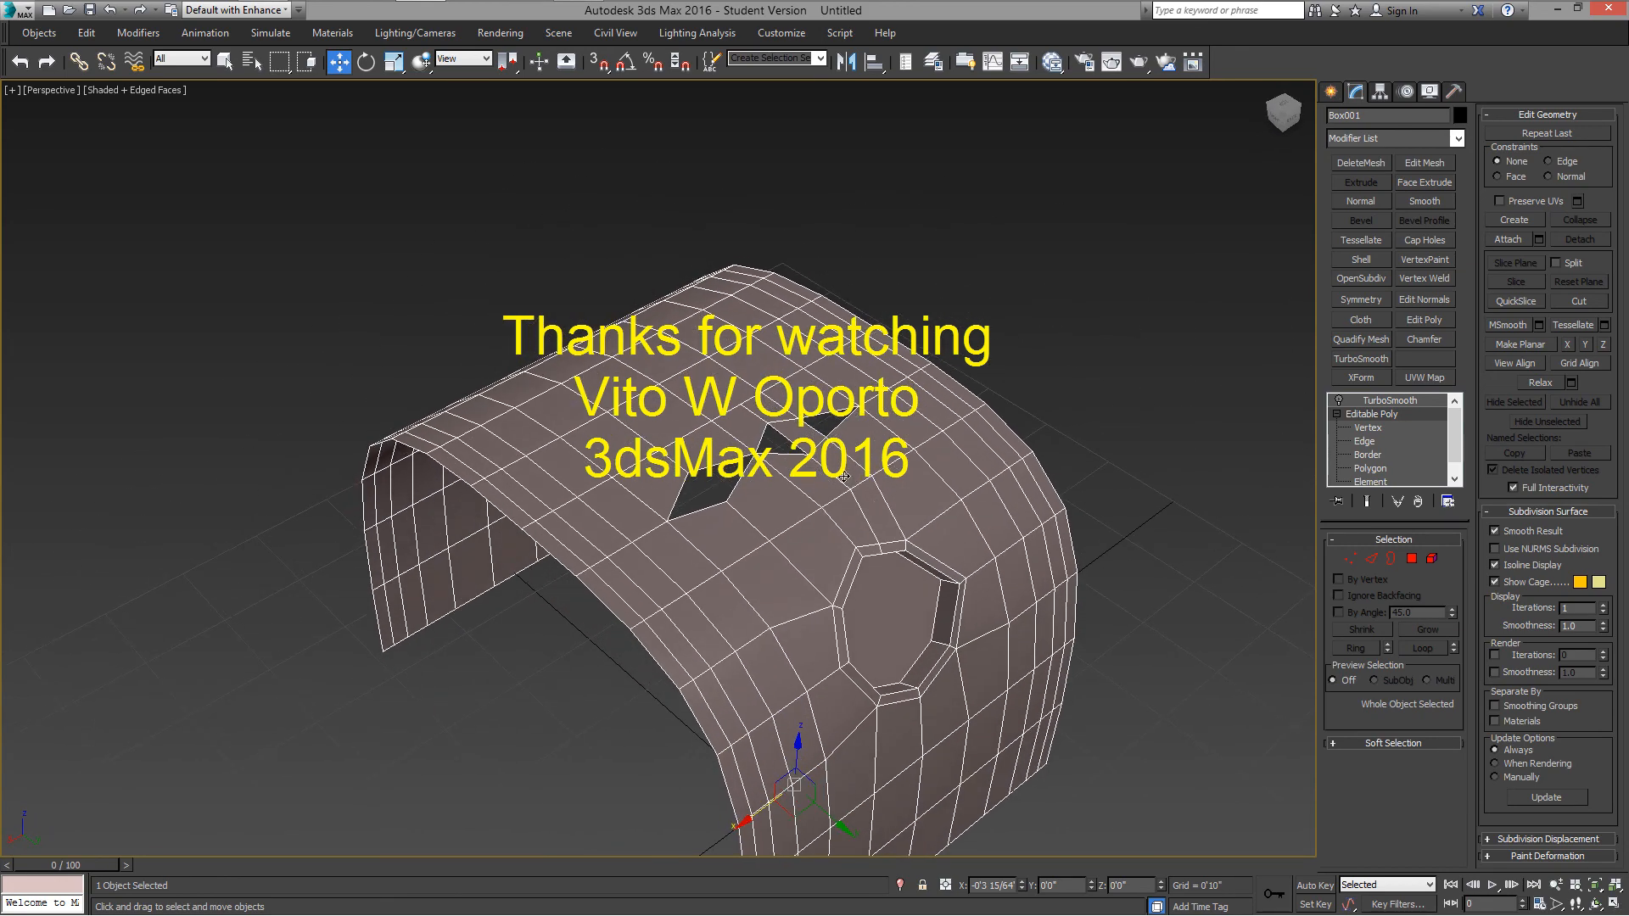